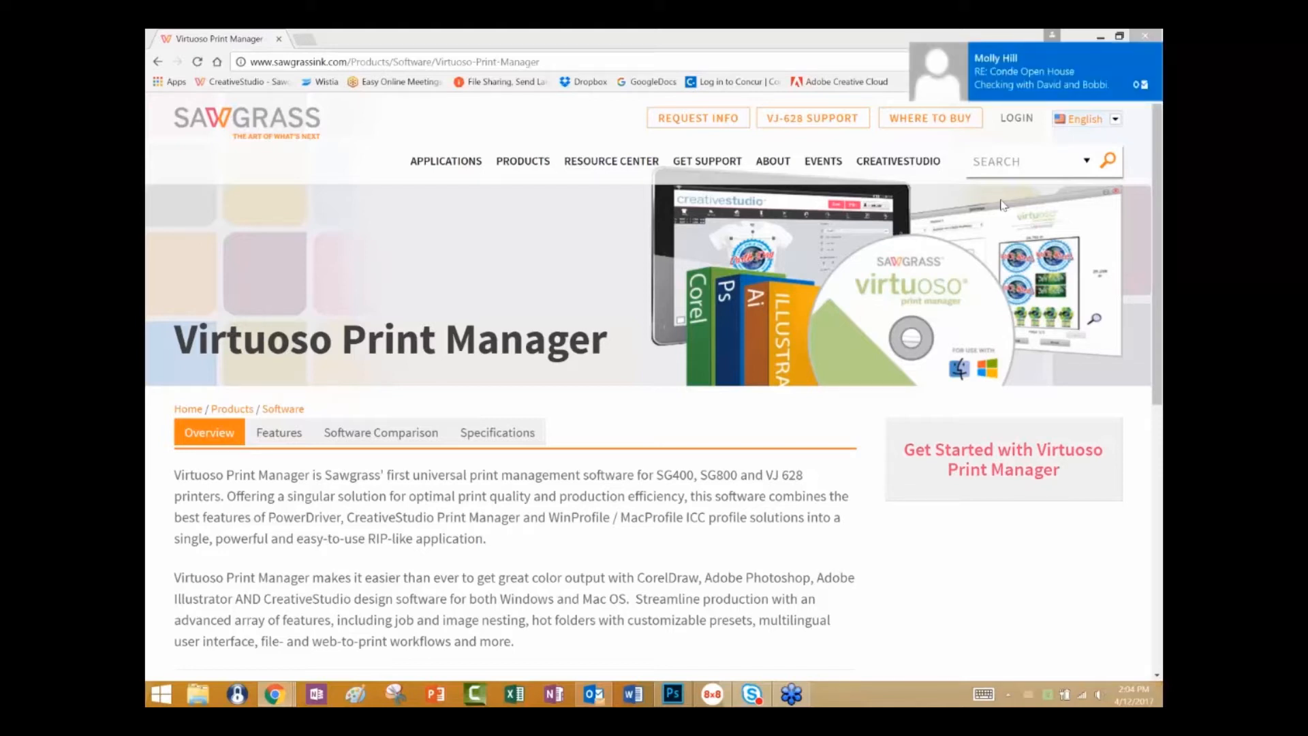
Dismiss the new-mail notification, bring up Outlook and close it.
click(1152, 53)
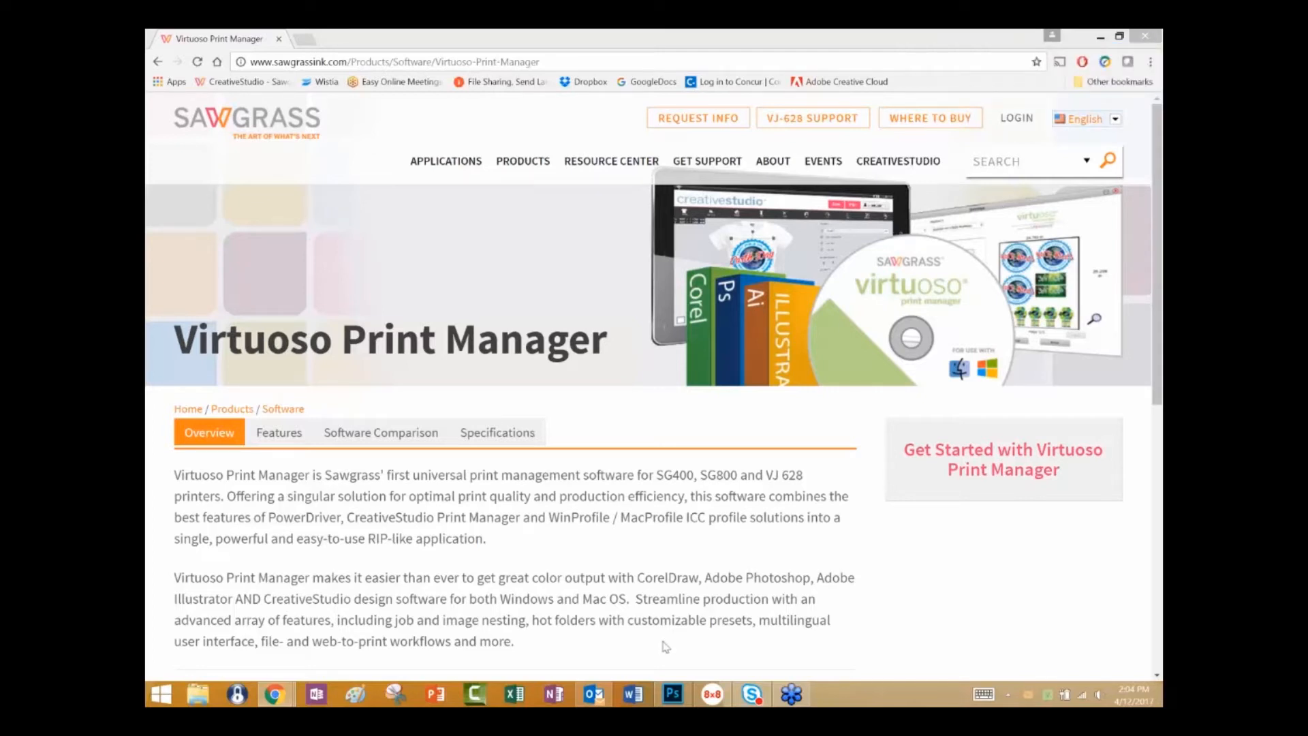
click(592, 695)
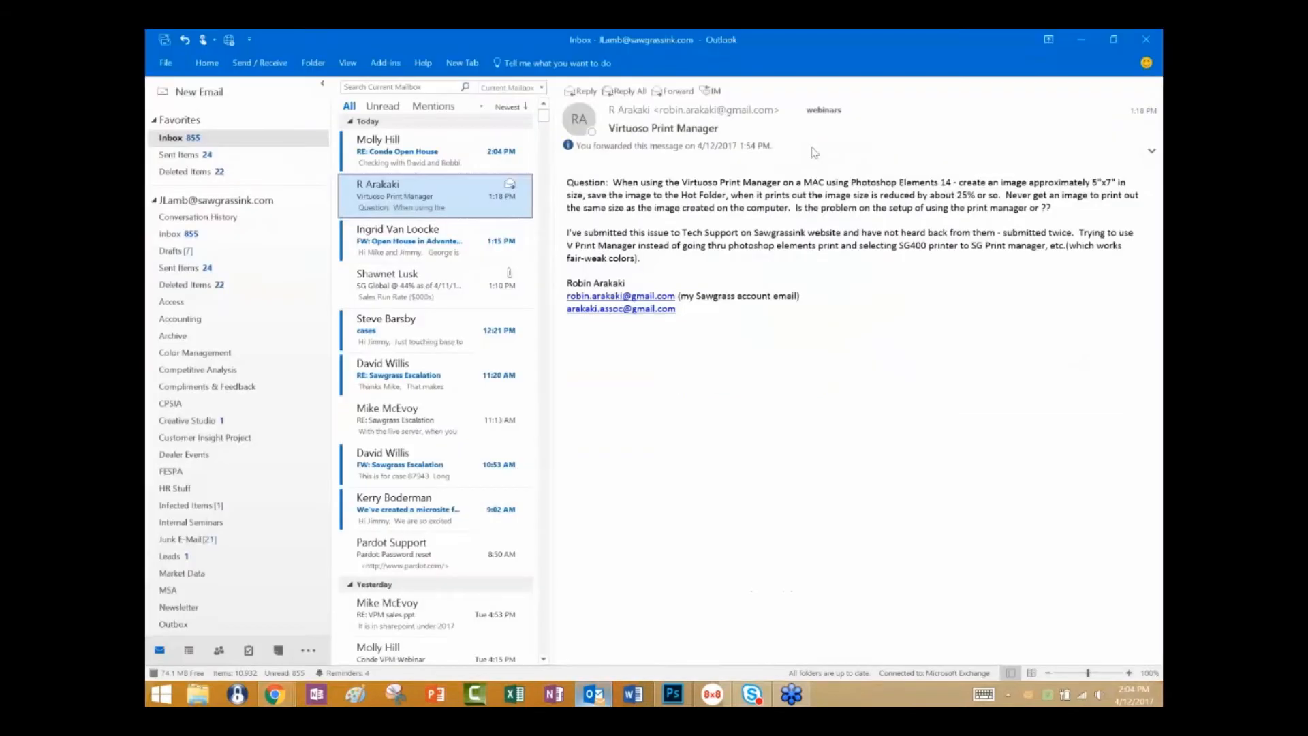
click(1153, 38)
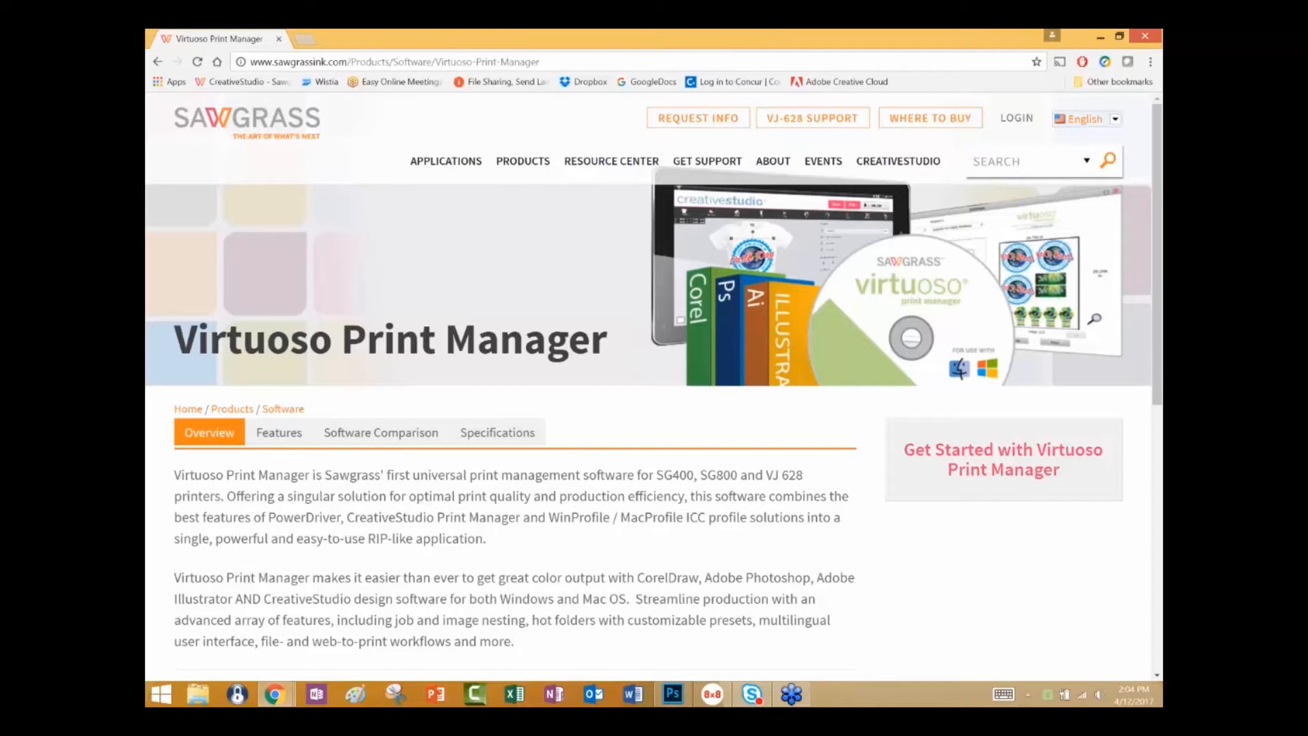
Switch to Photoshop, print VPMdemo-Dolphin-multi.psd to the Virtuoso Print Manager printer, and open the queued job's settings.
click(673, 695)
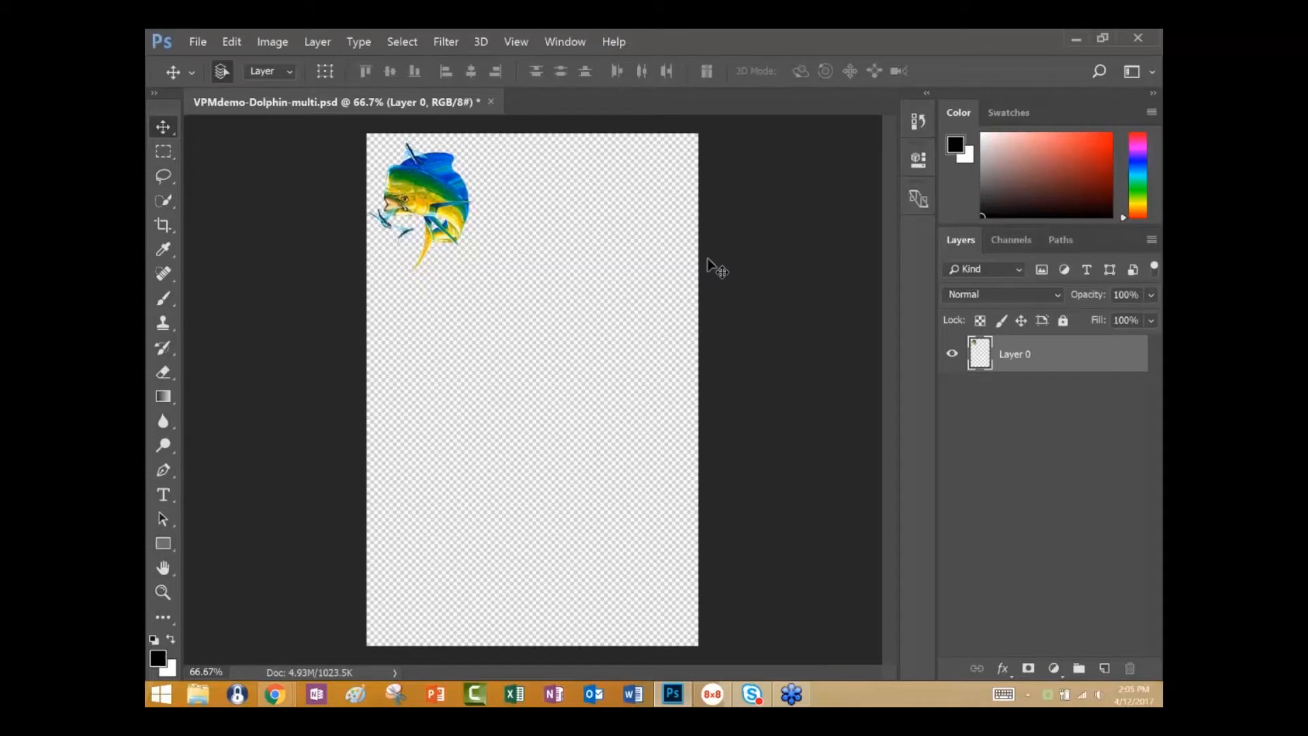
click(199, 43)
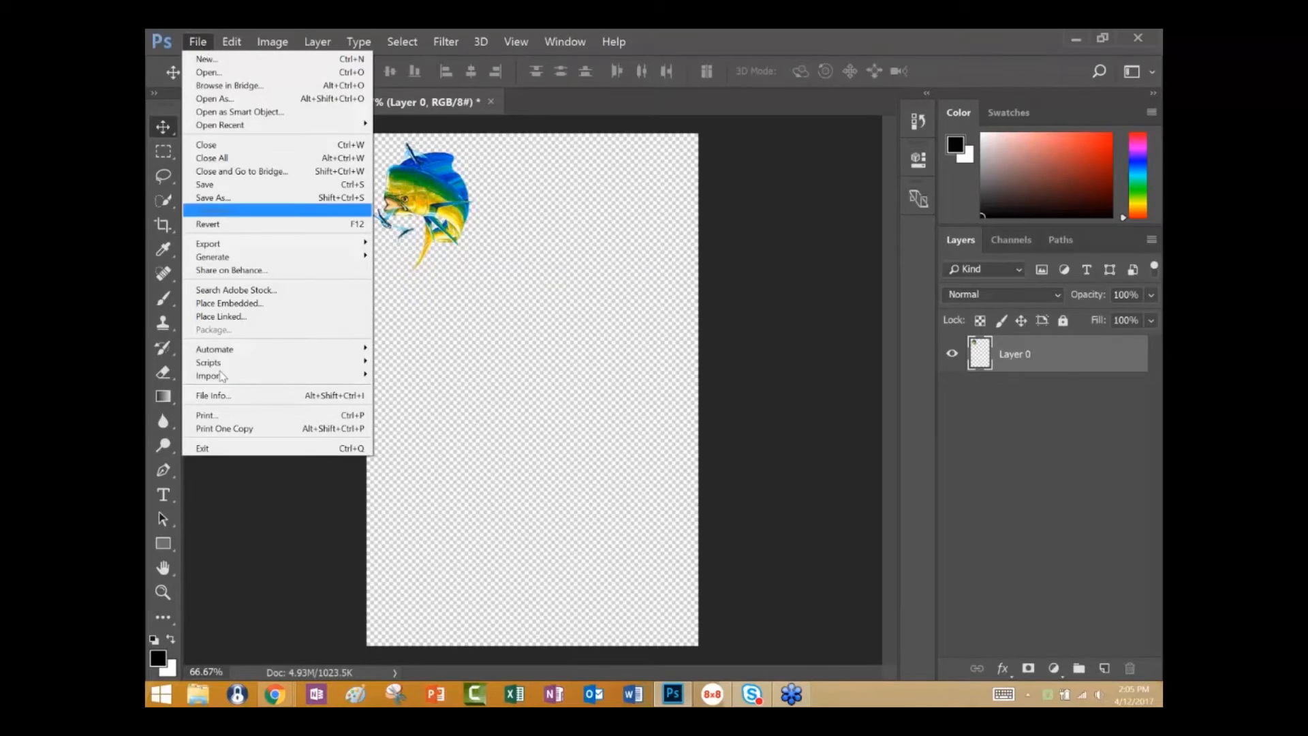
click(206, 417)
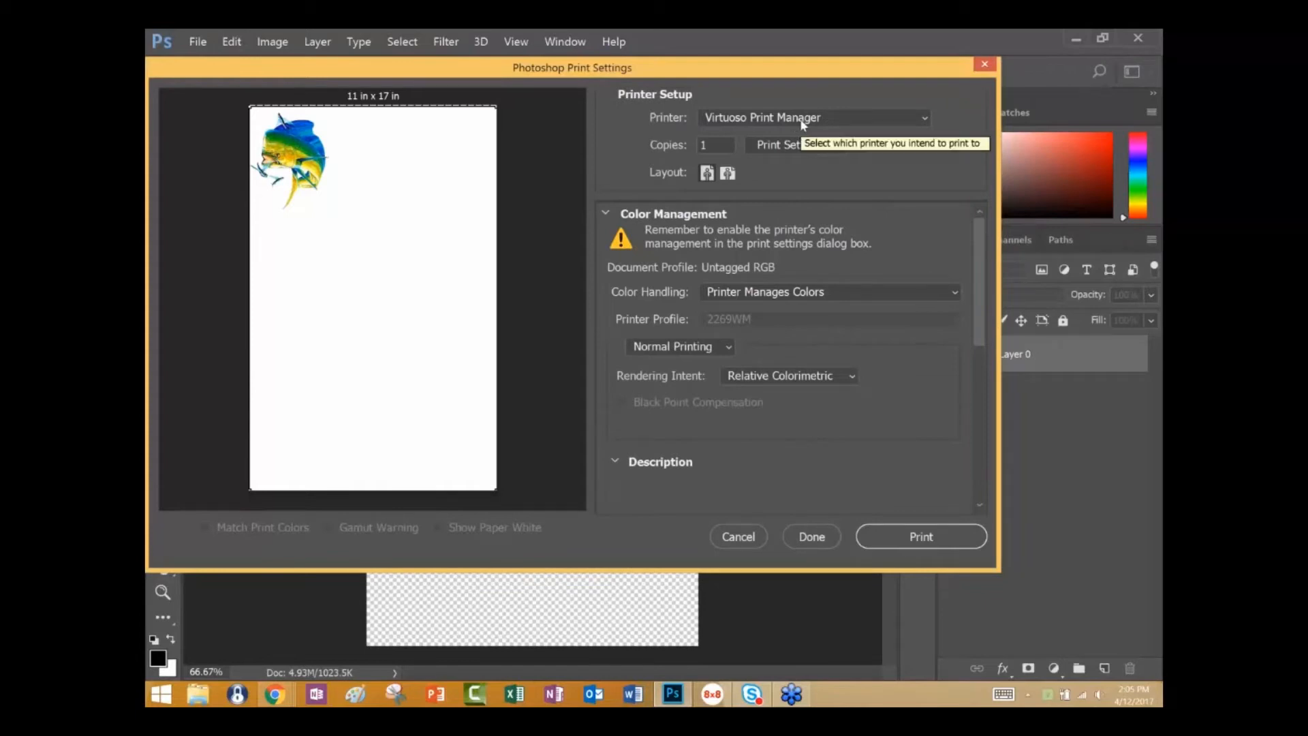
click(923, 543)
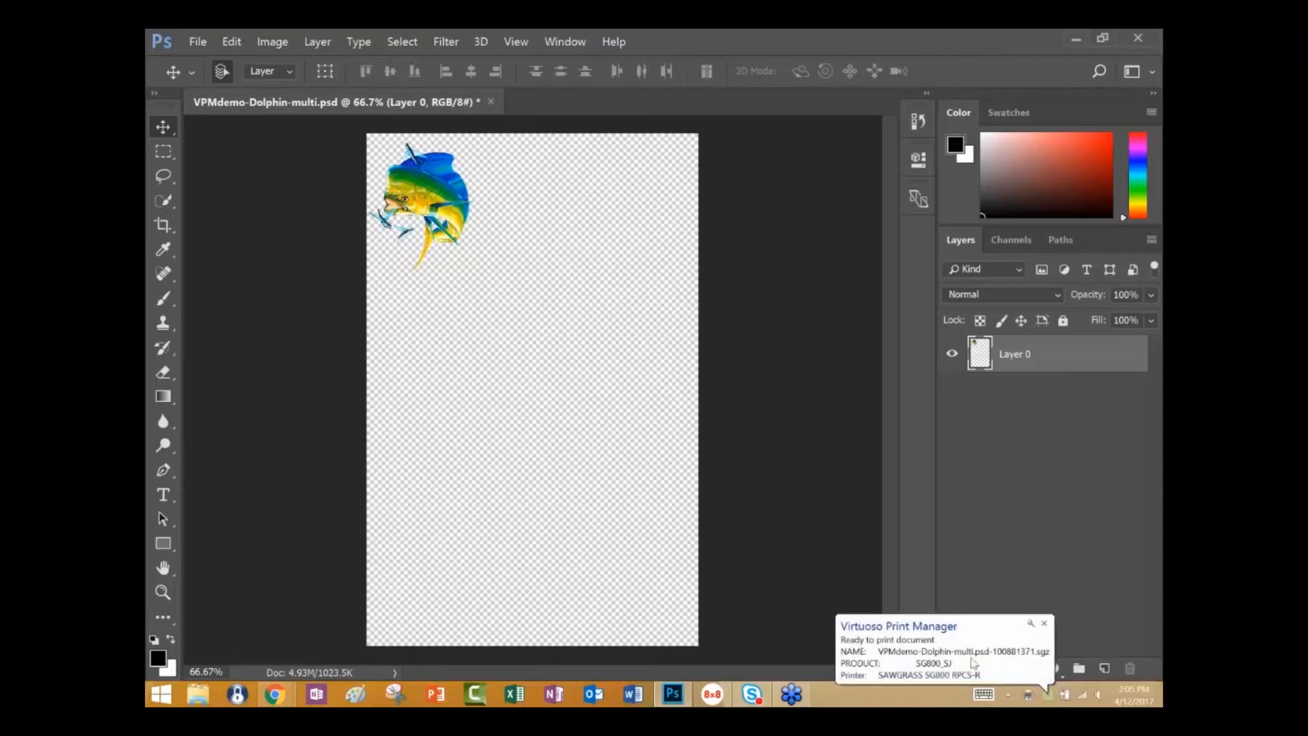
click(974, 662)
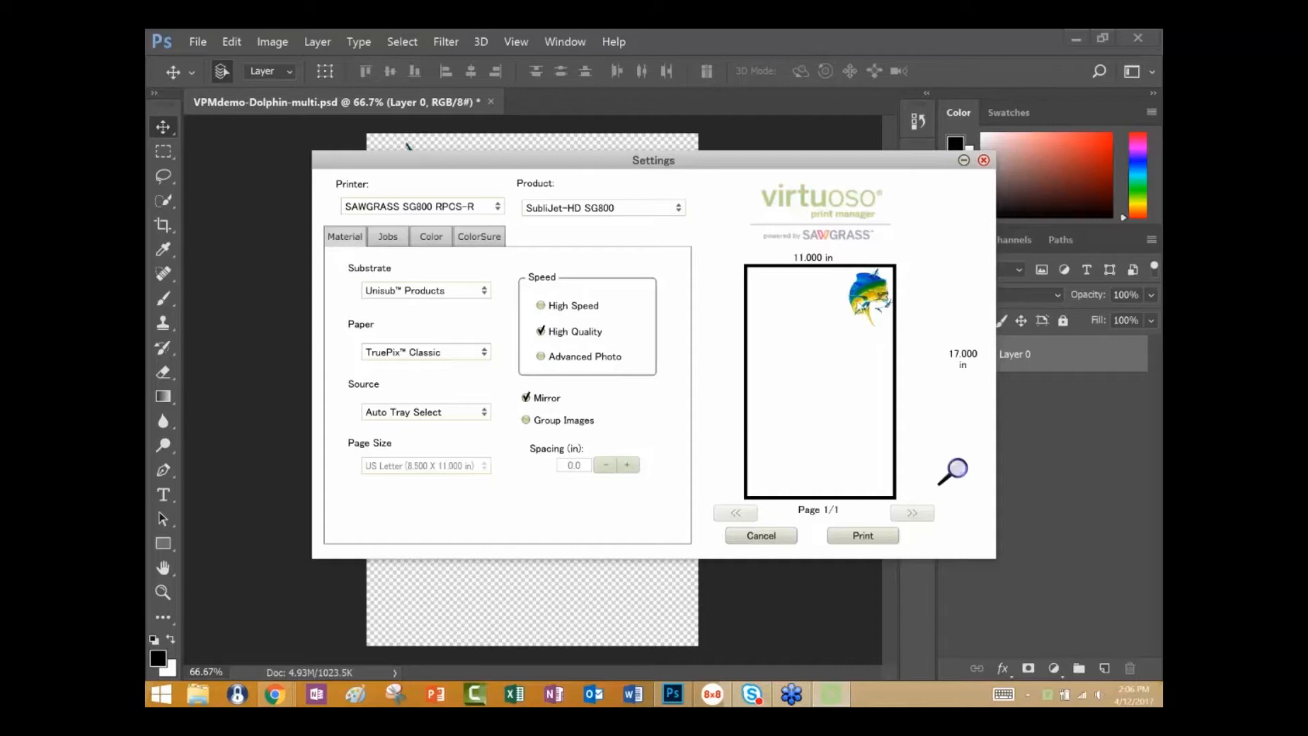
Check the print job with Mirror off and on and in an enlarged preview, and dismiss its settings without printing.
click(528, 396)
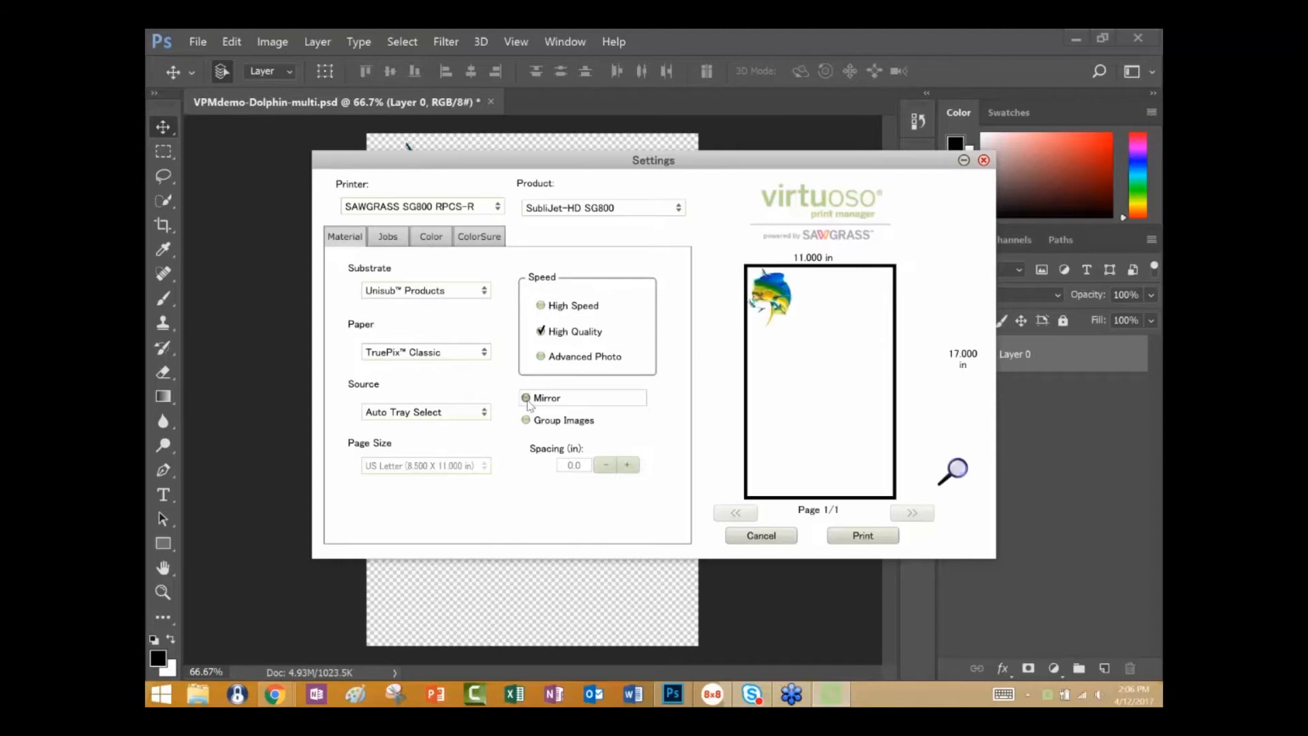
click(529, 402)
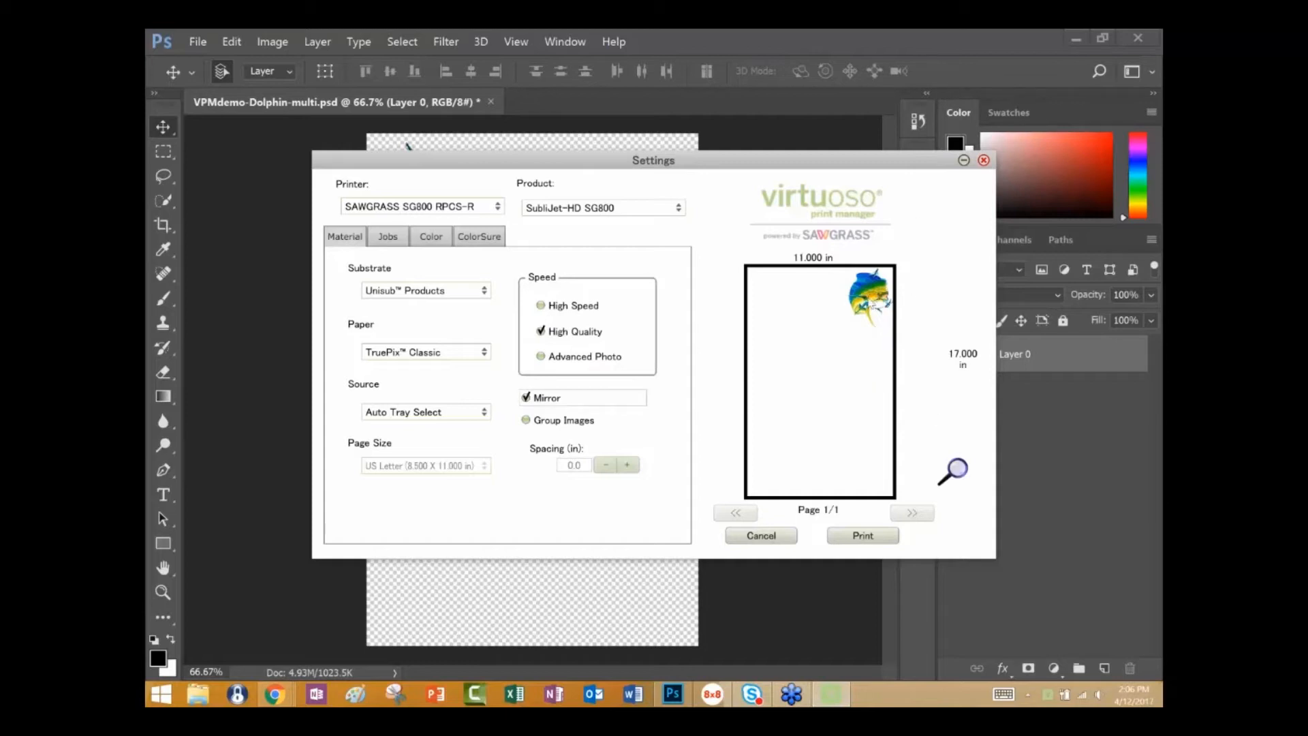
click(957, 470)
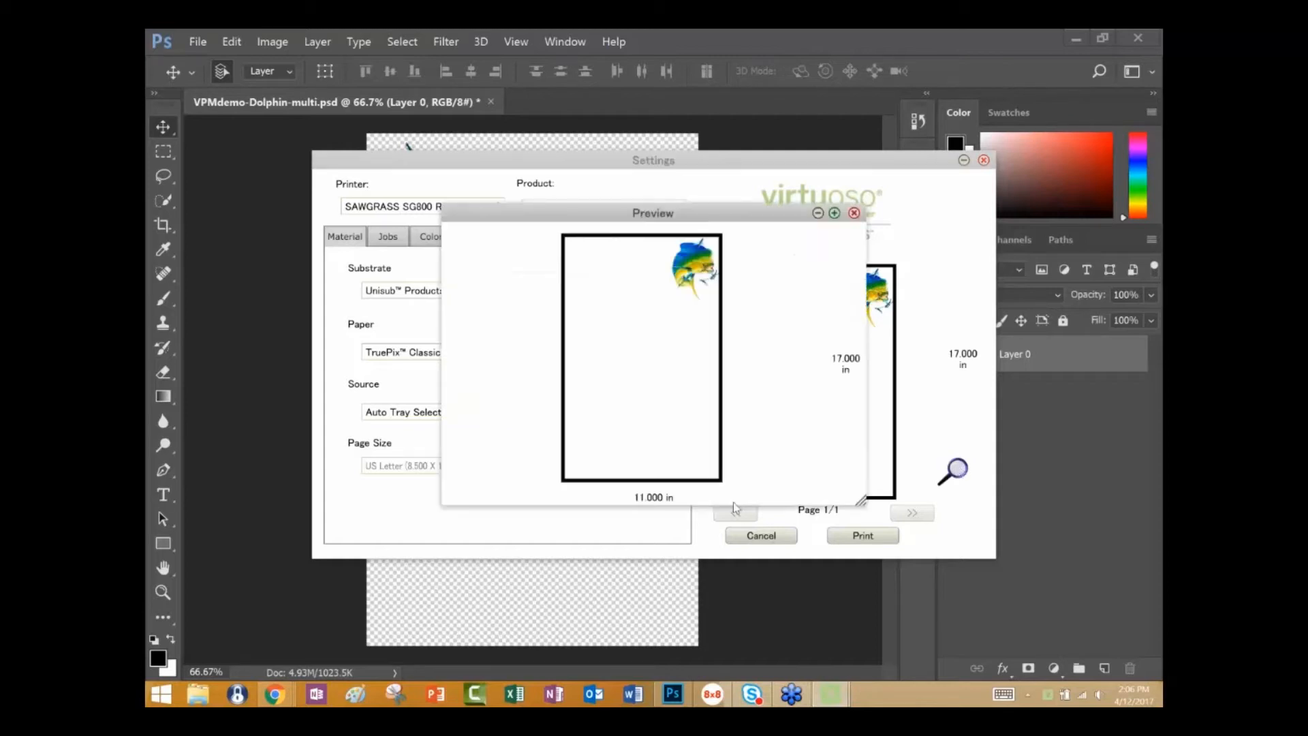
drag(861, 503, 1089, 680)
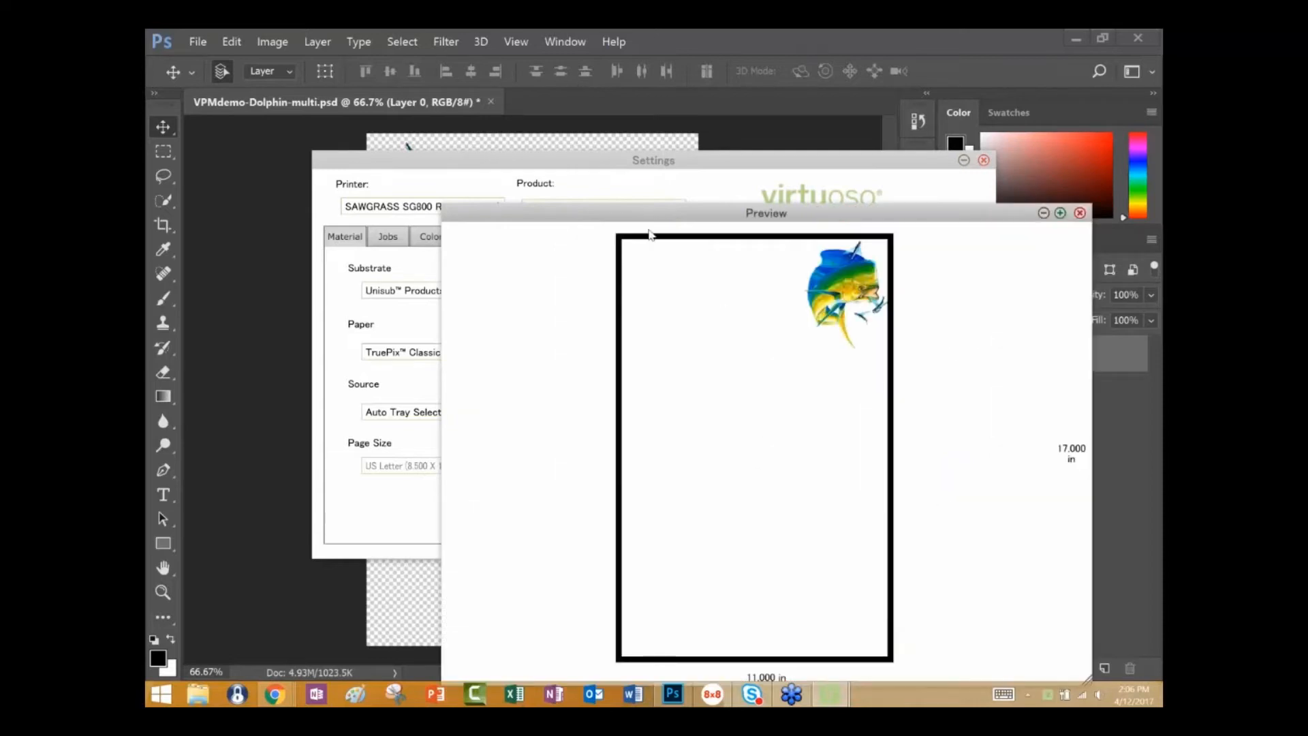
drag(636, 215, 396, 115)
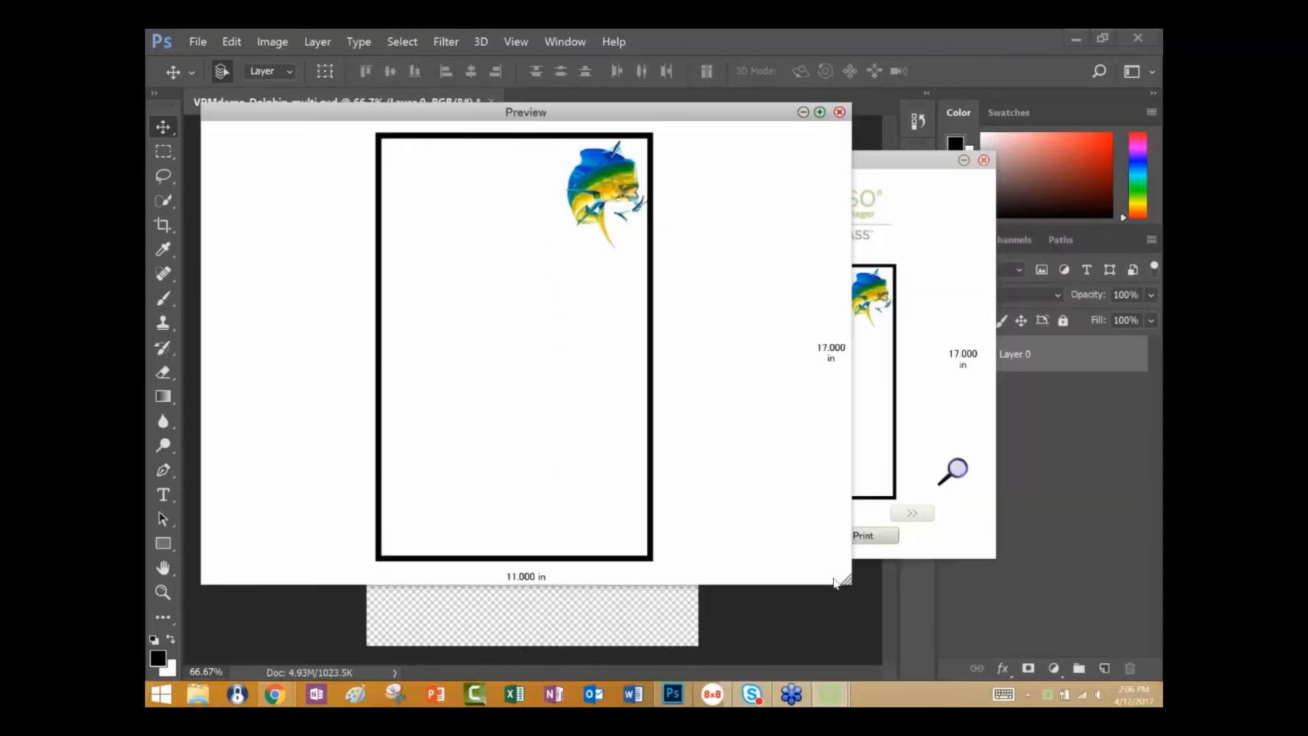
drag(845, 578, 1125, 702)
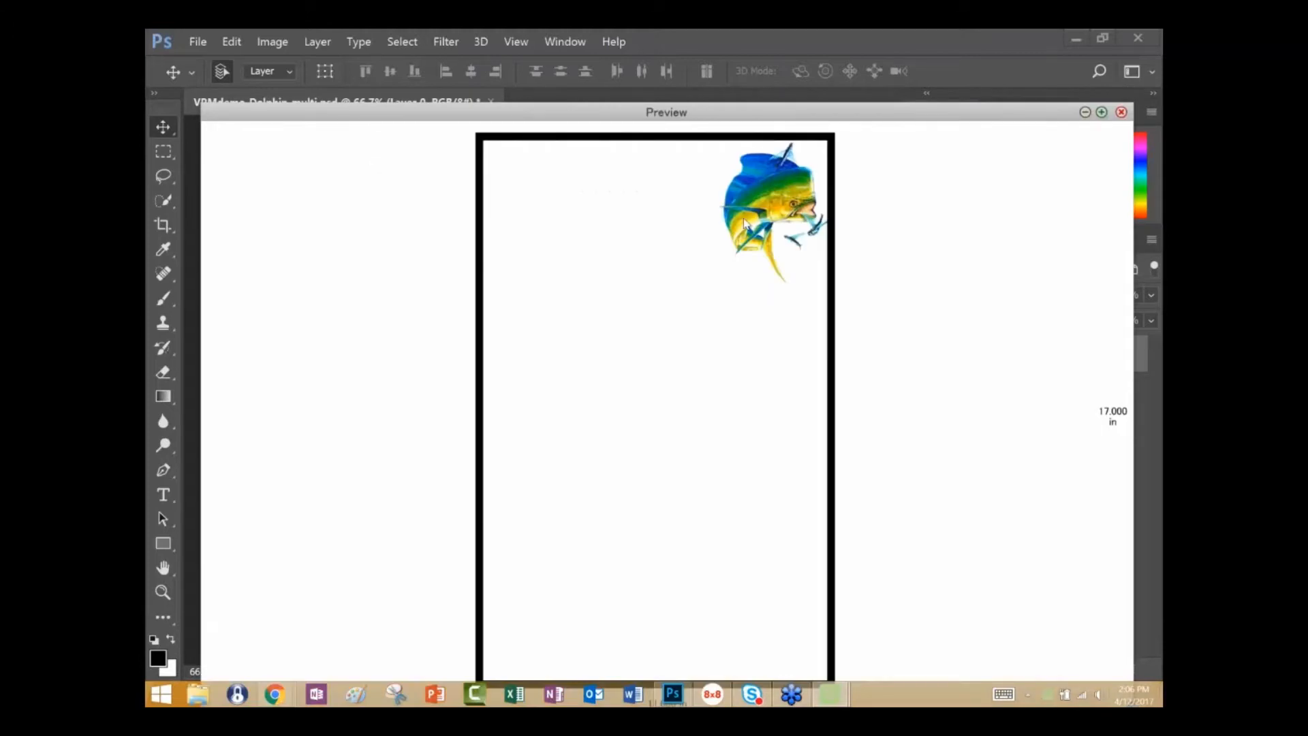
click(1121, 113)
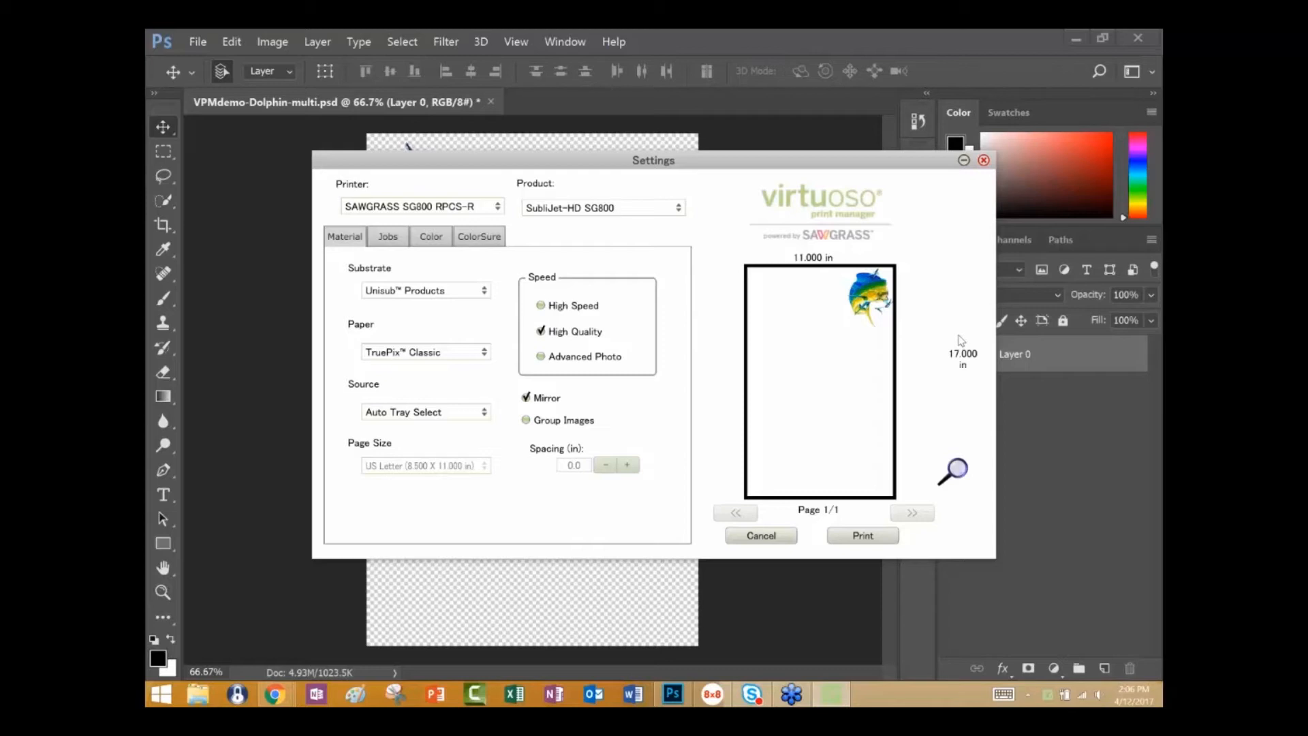
click(984, 161)
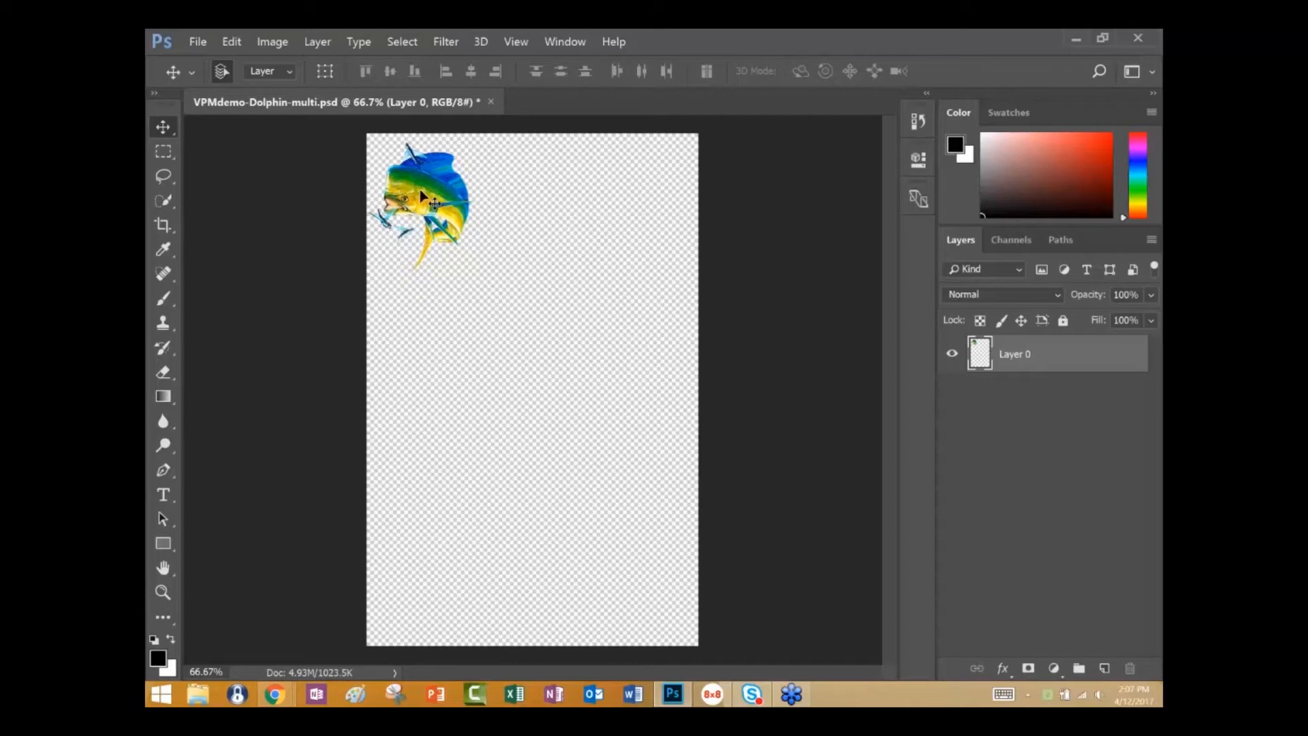
Save the document as VPMdemo-Dolphin-multi.psd in the desktop's Virtuoso Hot Folder, accepting the Photoshop format options.
click(199, 42)
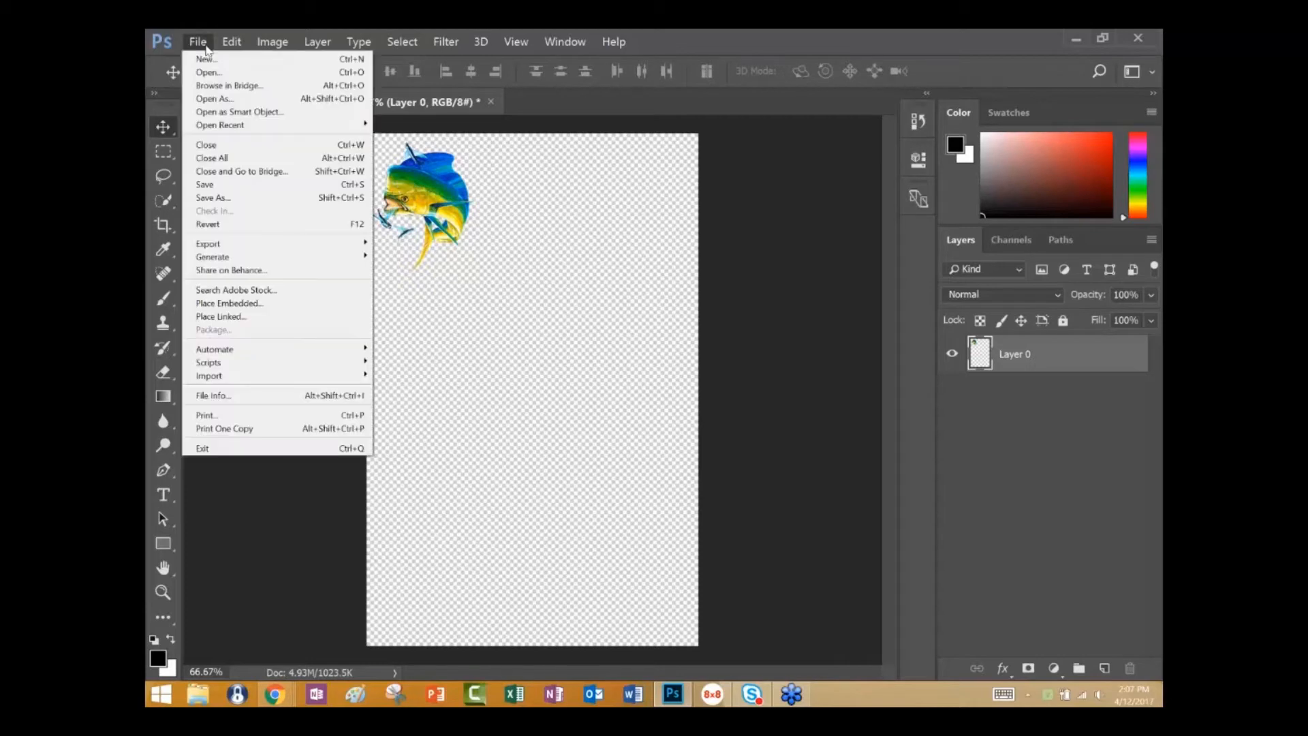
click(214, 198)
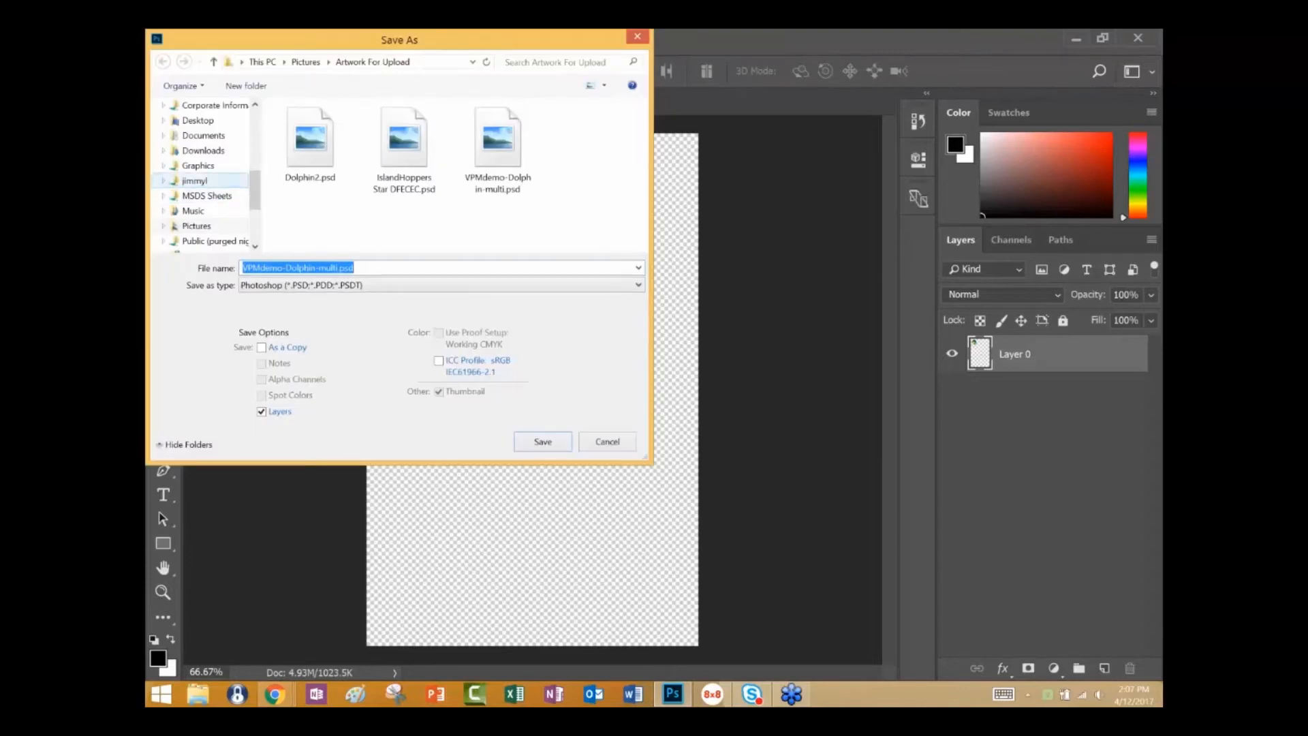
drag(255, 181, 255, 120)
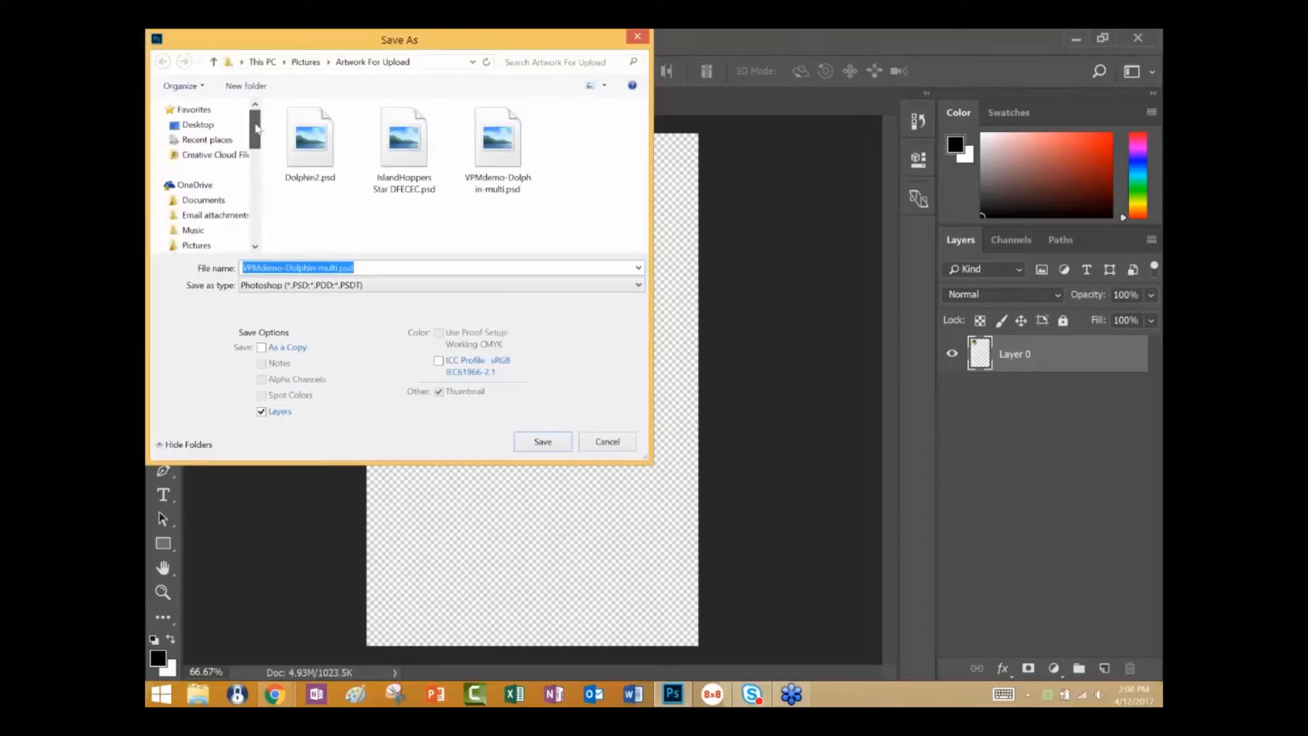
click(198, 125)
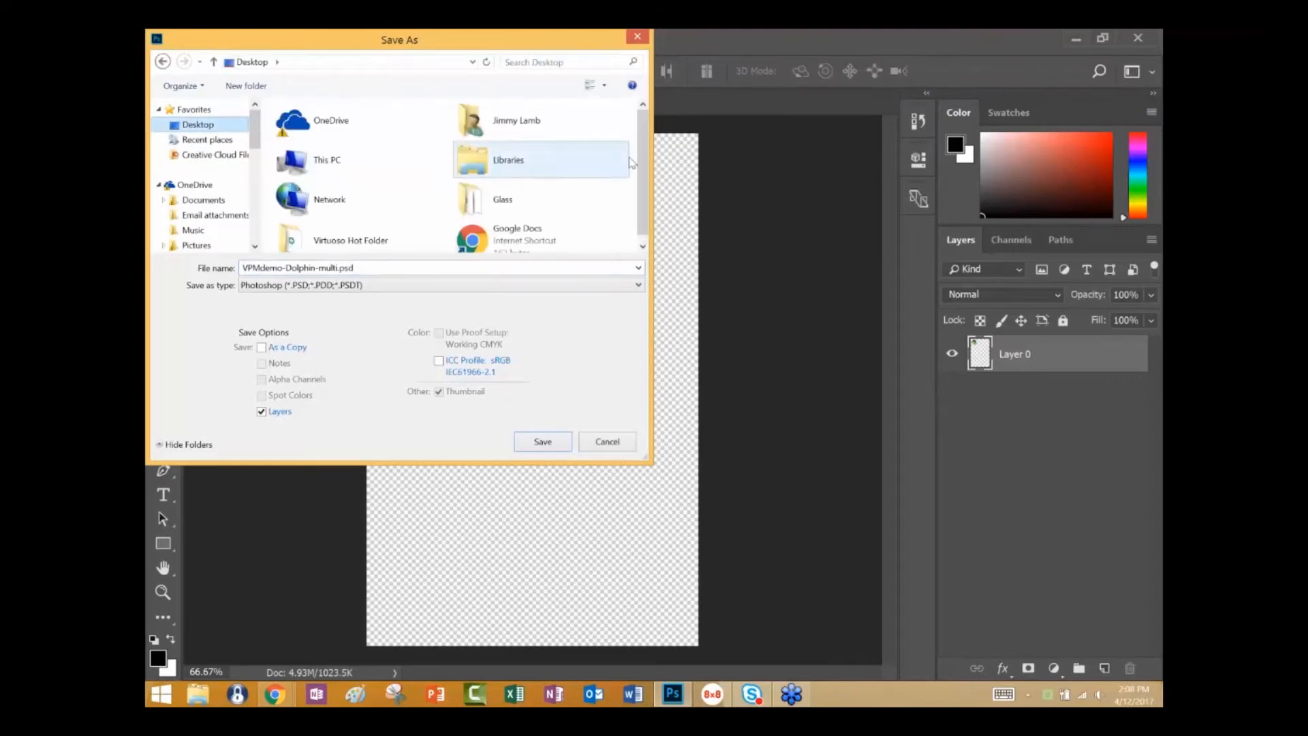
scroll(632, 170, down, 1)
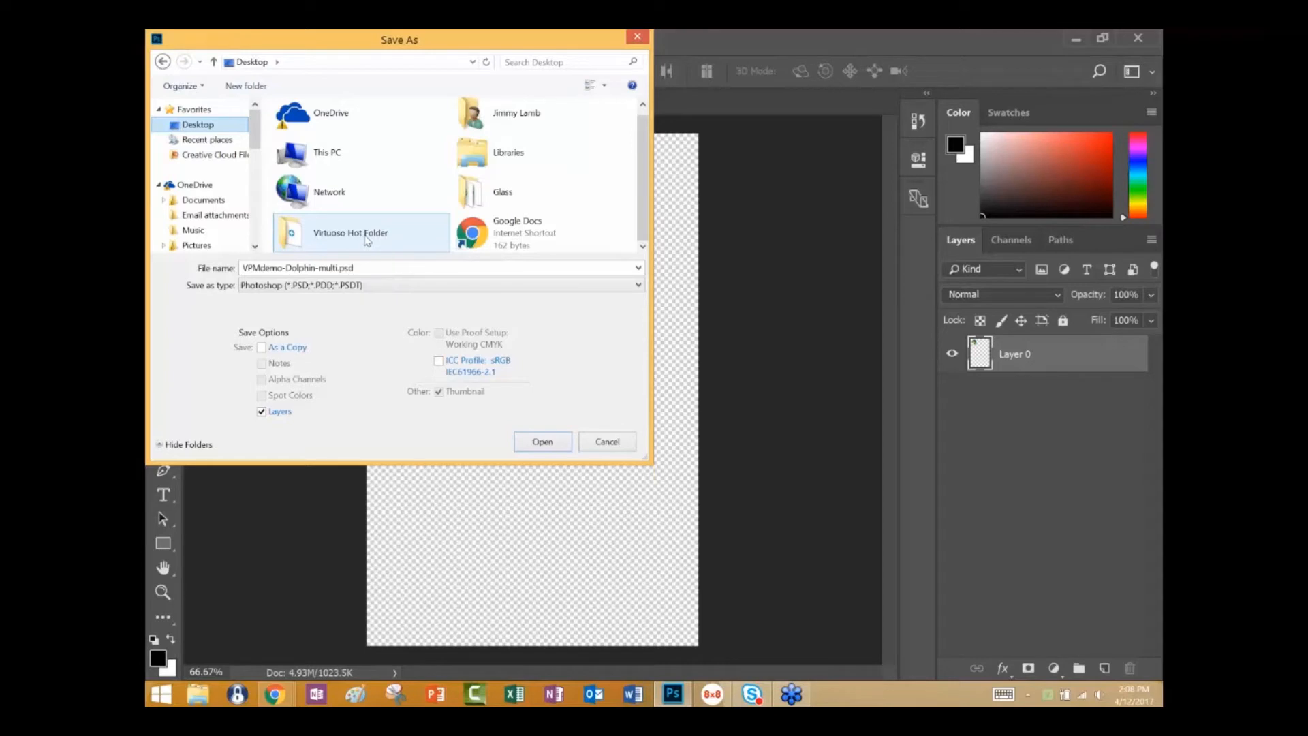
click(368, 238)
click(544, 444)
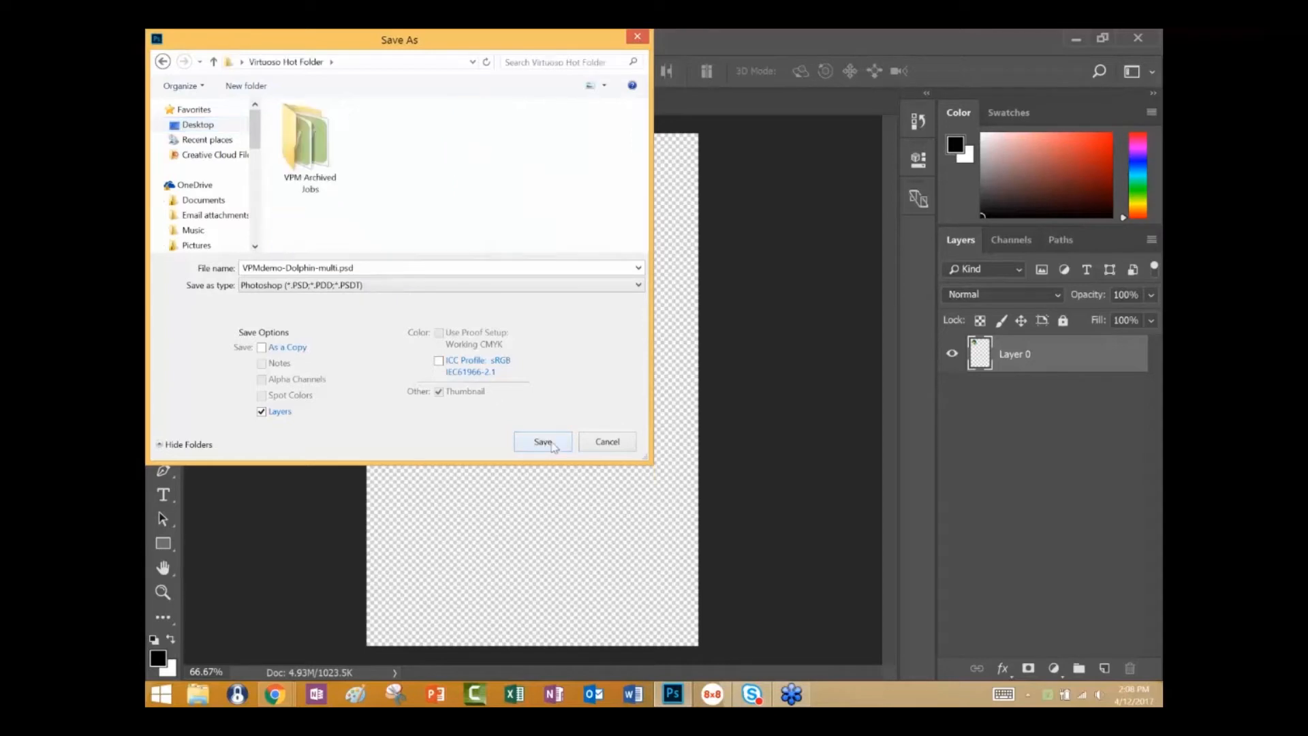
click(552, 445)
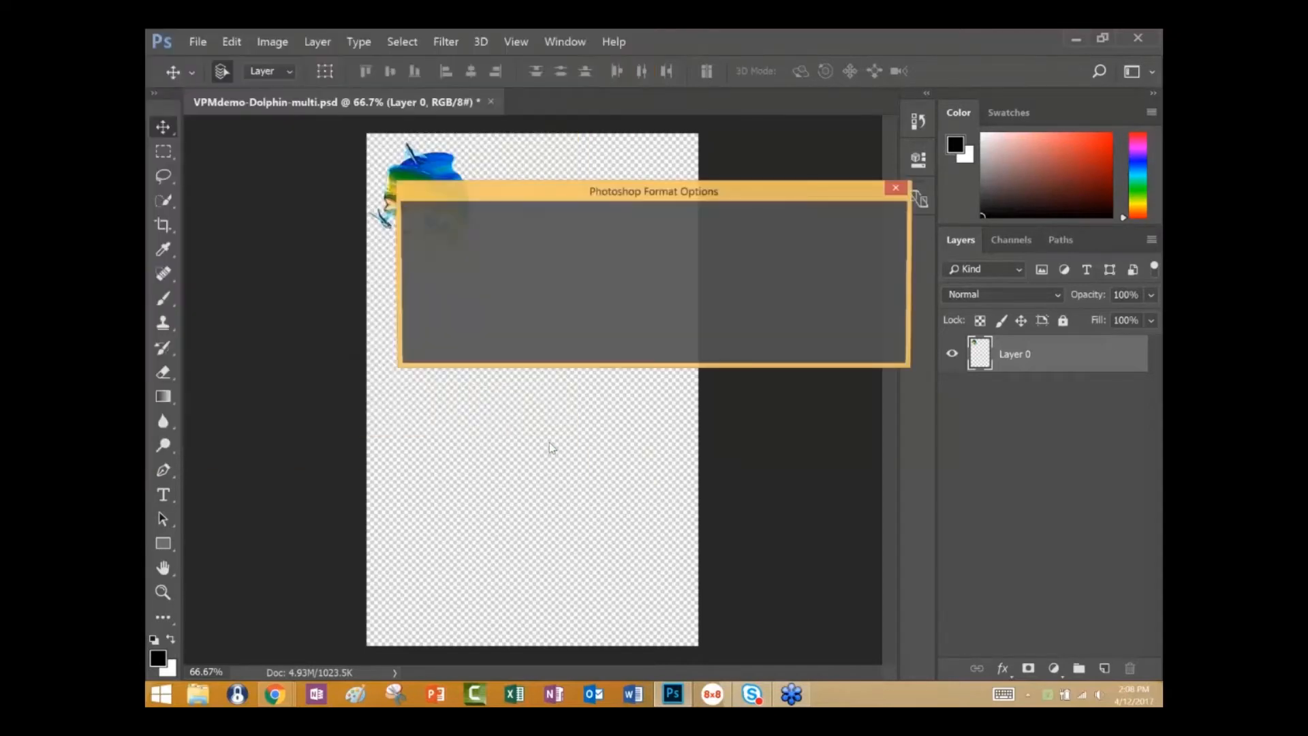
click(867, 223)
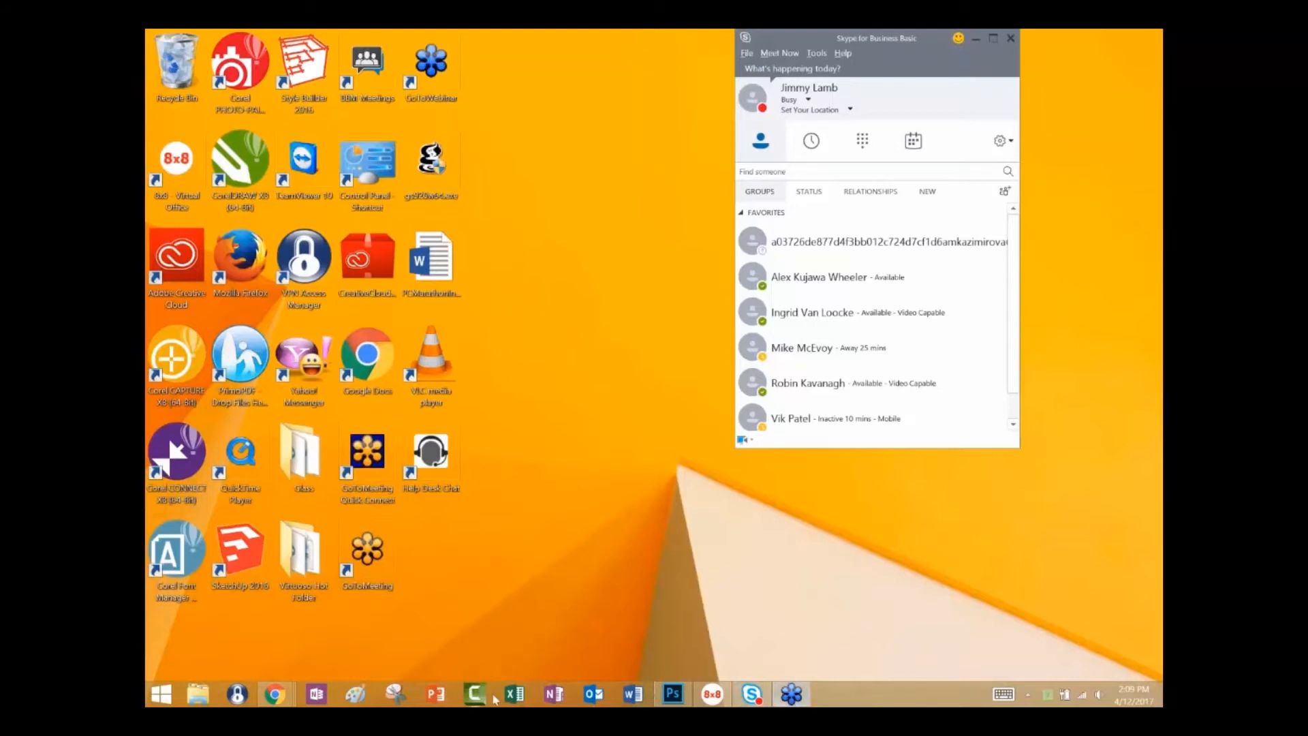
Return to Photoshop and save a JPEG copy named VPMdemo-Dolphin-multi.jpg in the Virtuoso Hot Folder at quality 12.
click(672, 695)
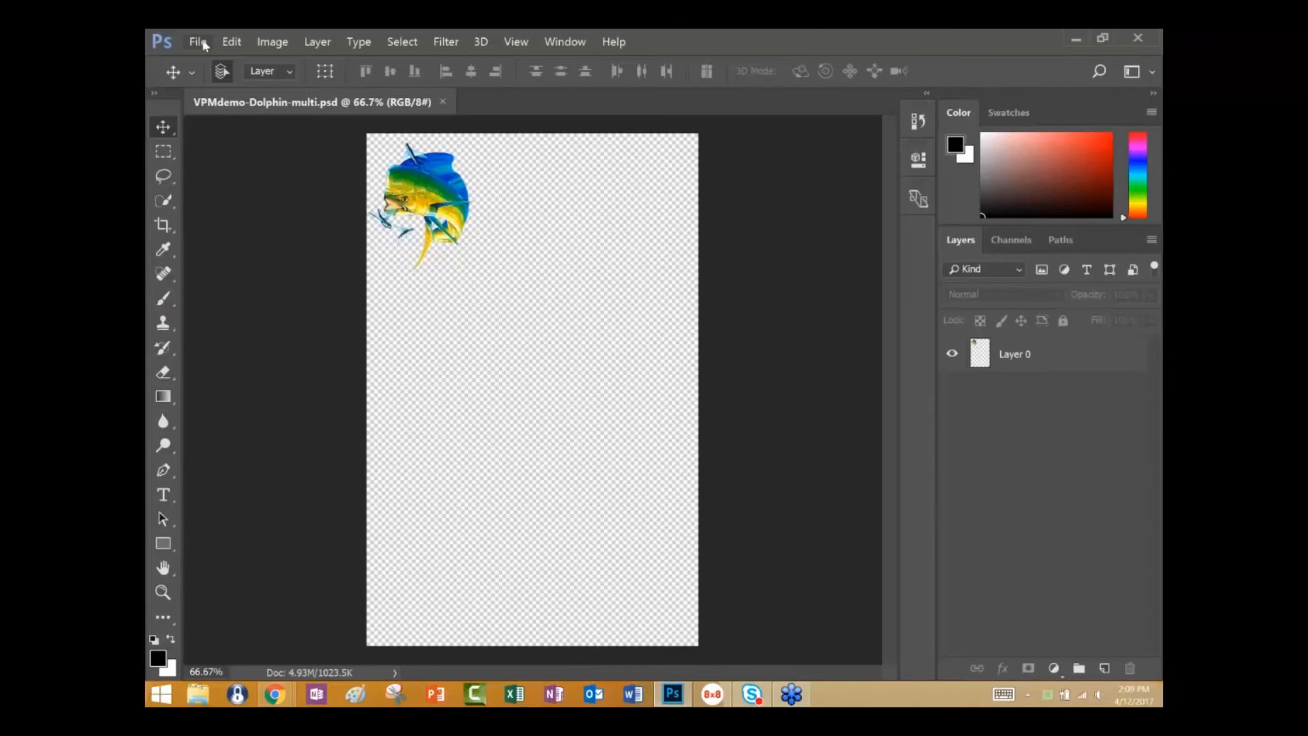
click(202, 43)
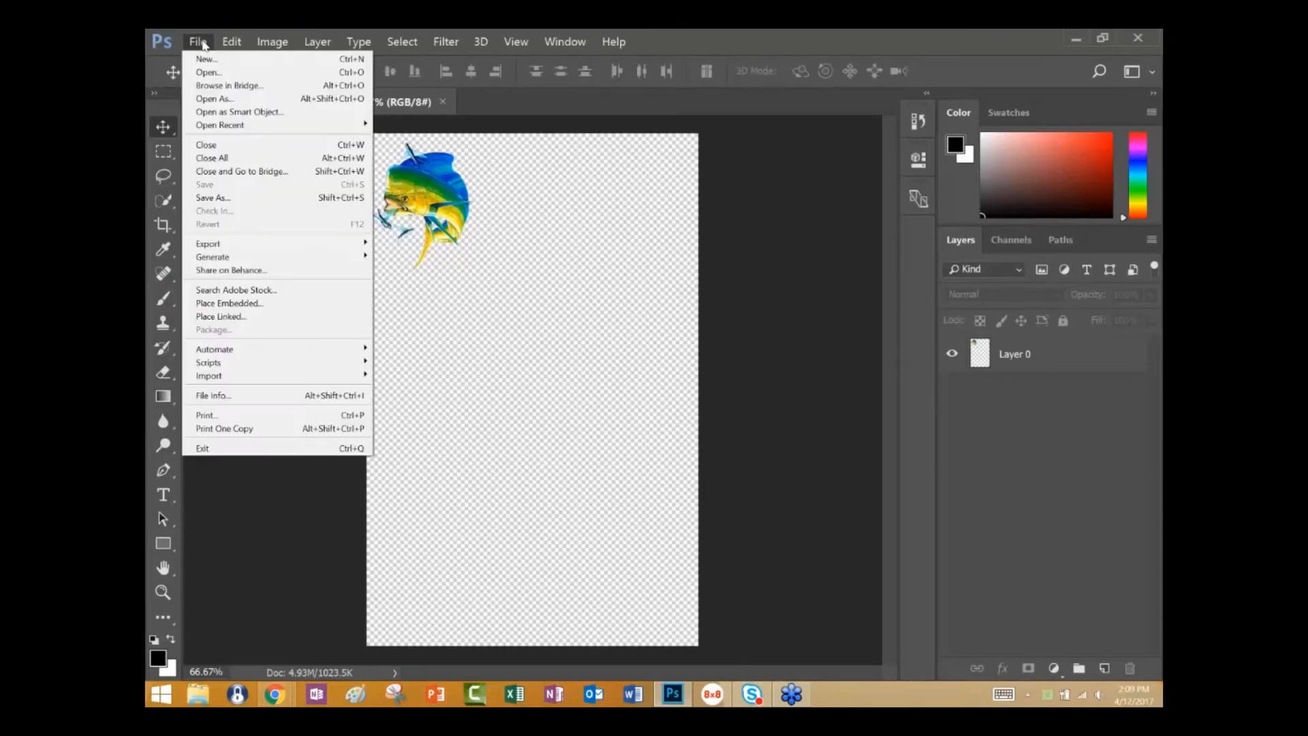
click(197, 197)
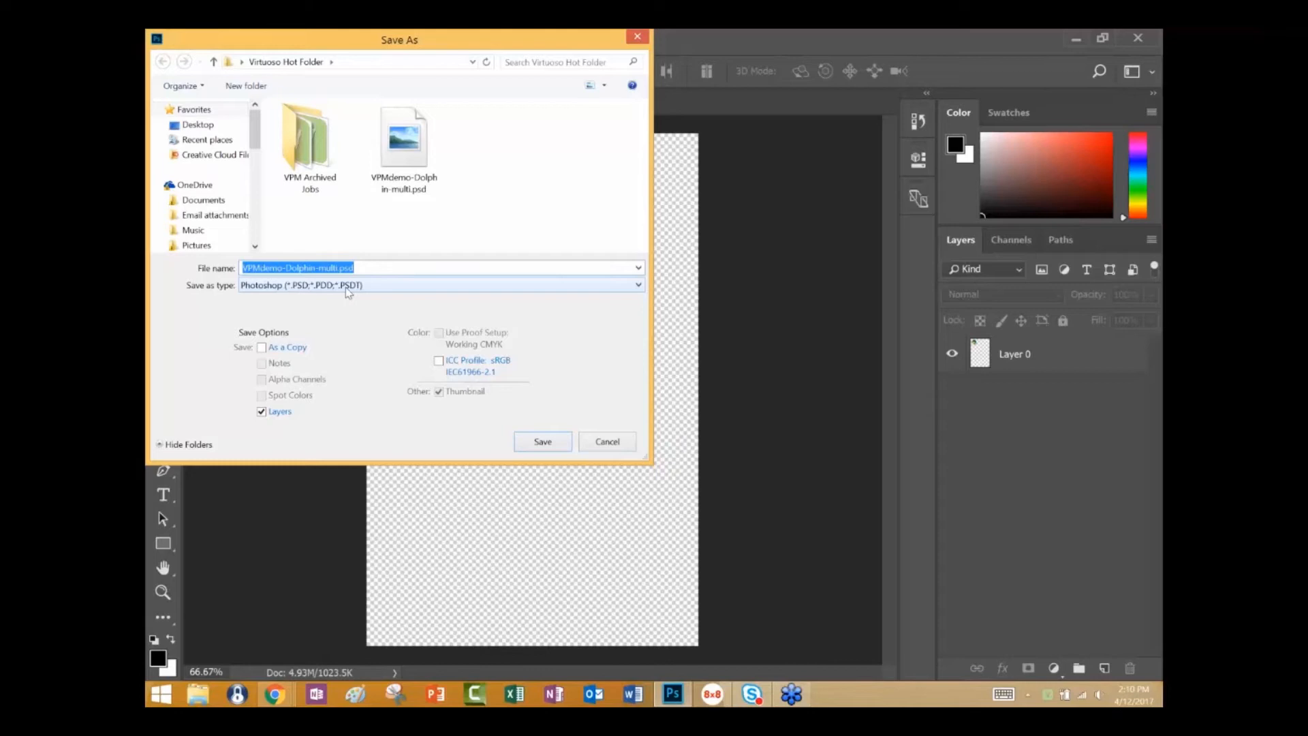
click(637, 287)
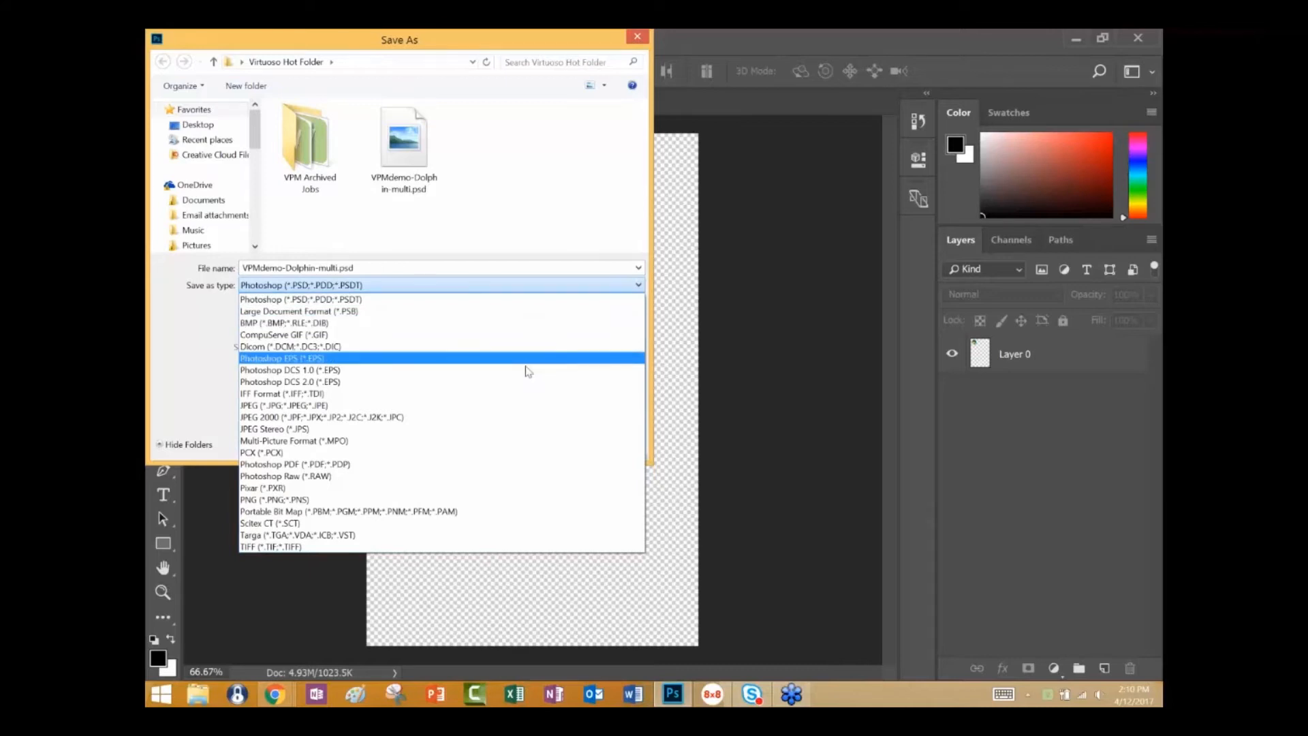
click(514, 406)
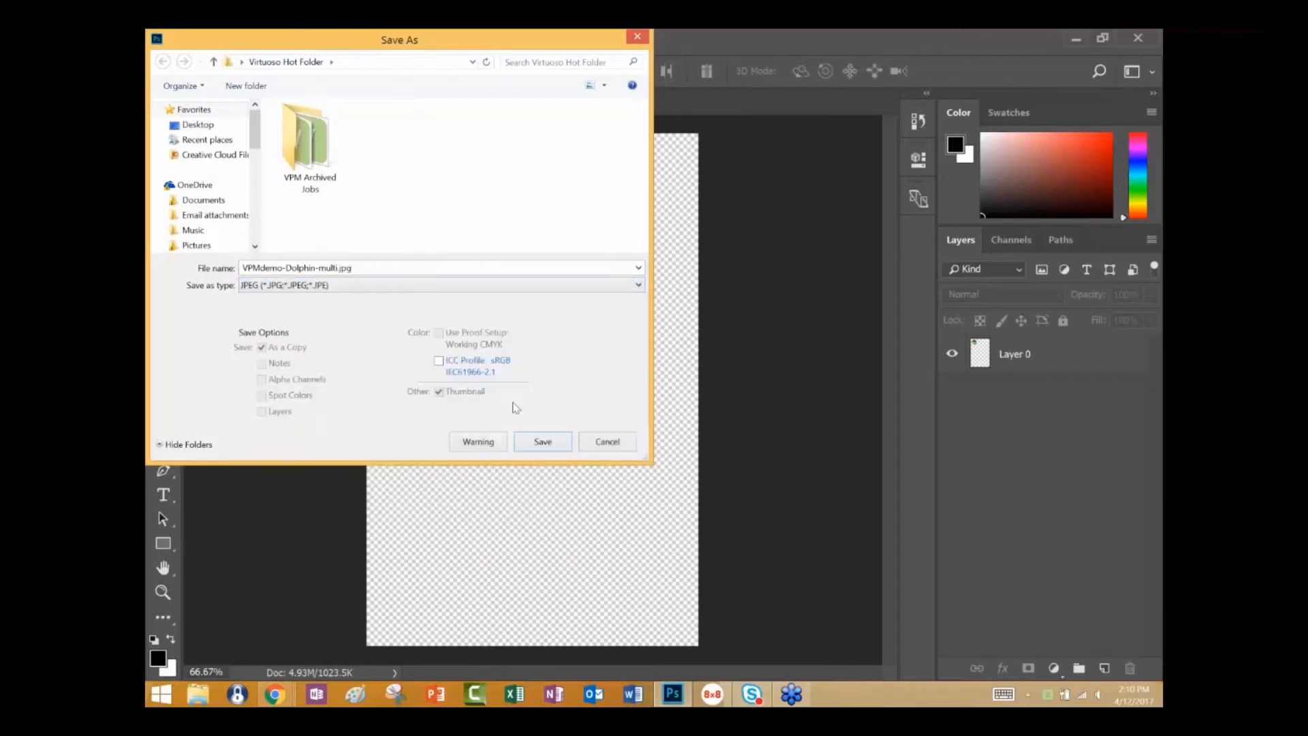
click(543, 442)
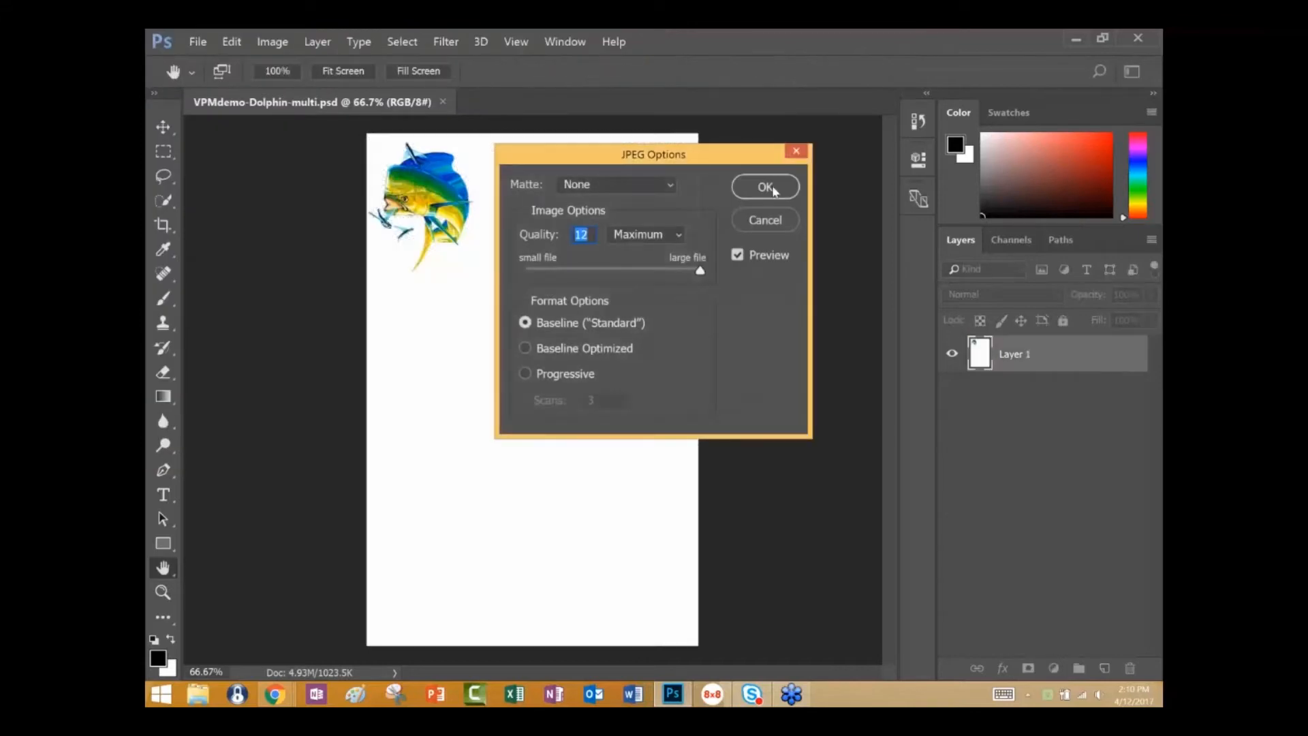
click(764, 186)
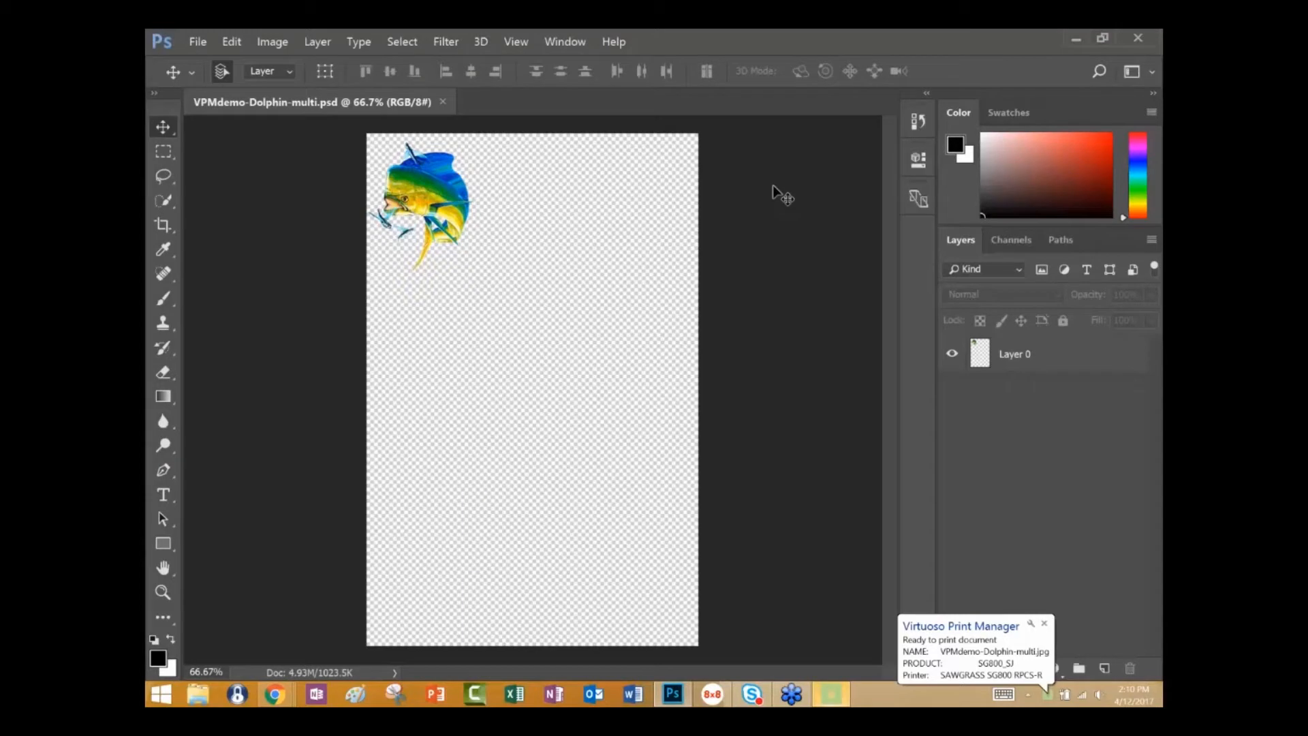
Review the Virtuoso Print Manager settings for the JPEG hot-folder job, and dismiss them without printing.
click(831, 694)
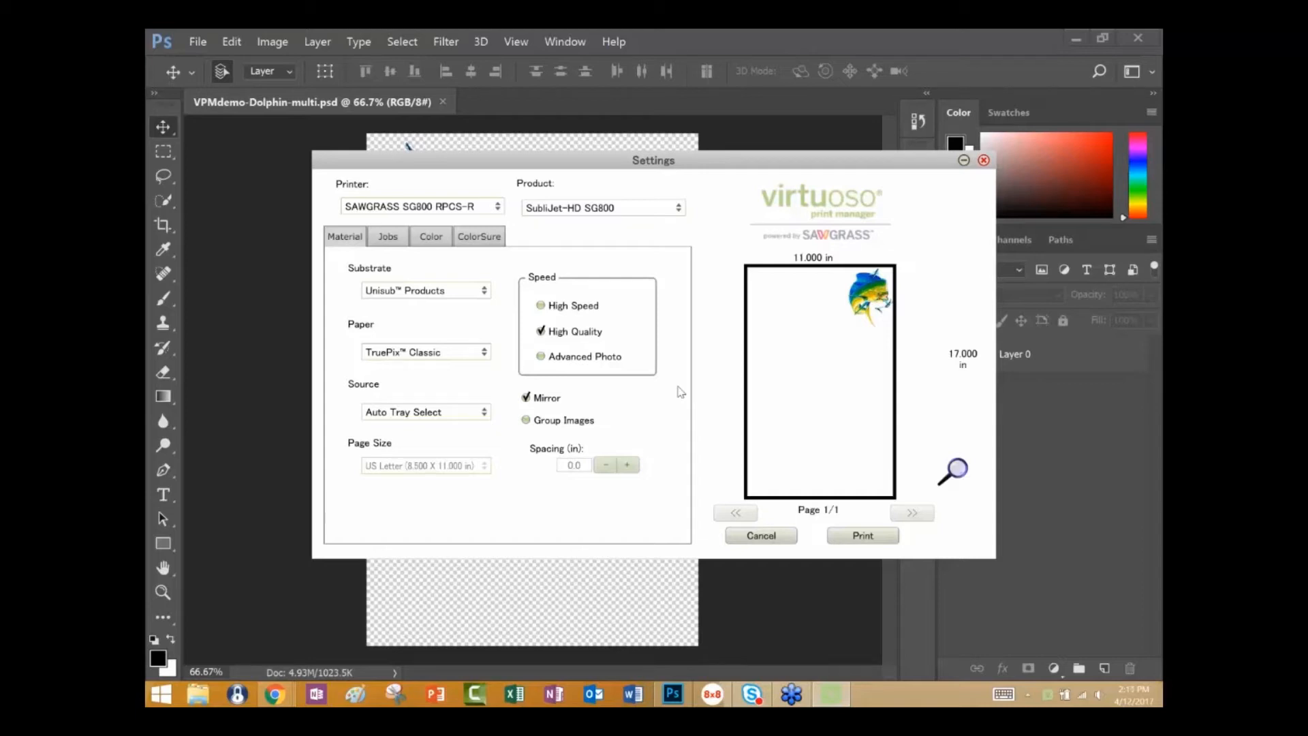
click(984, 161)
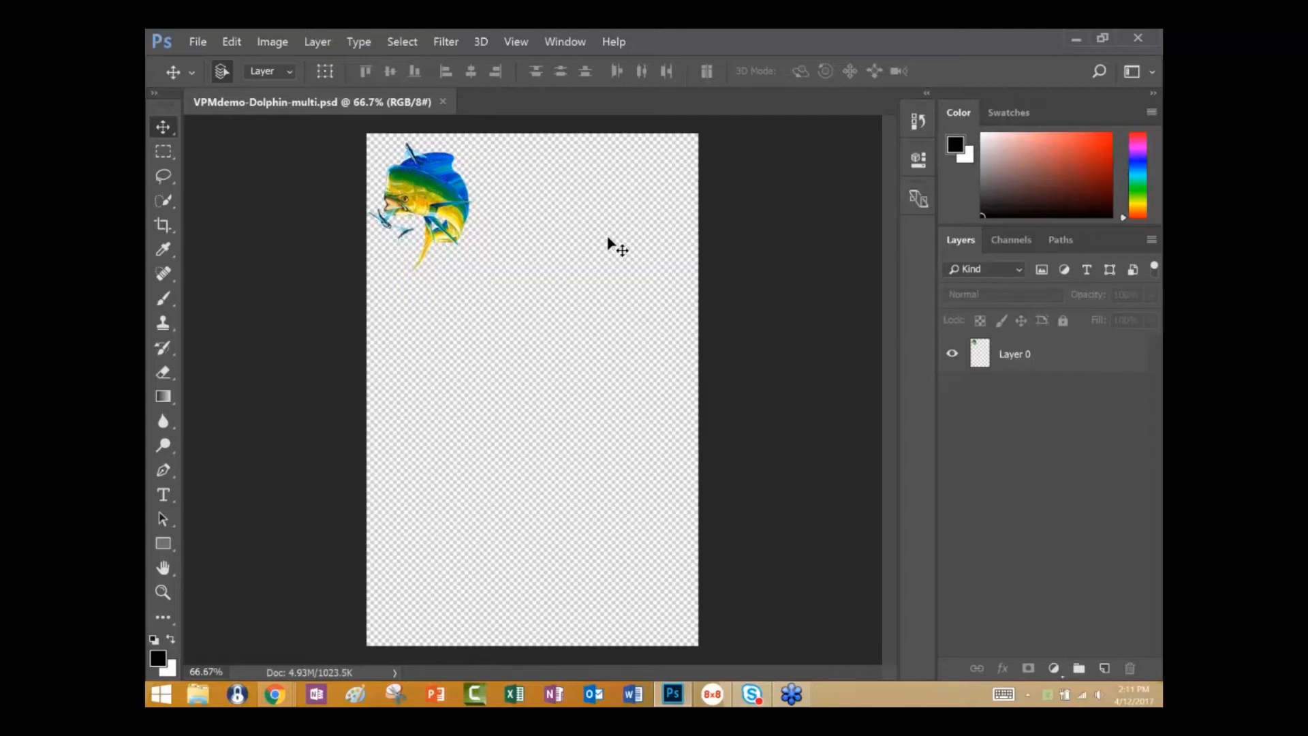
Select the dolphin artwork's layer, Layer 0, on the canvas with the Move tool.
click(443, 203)
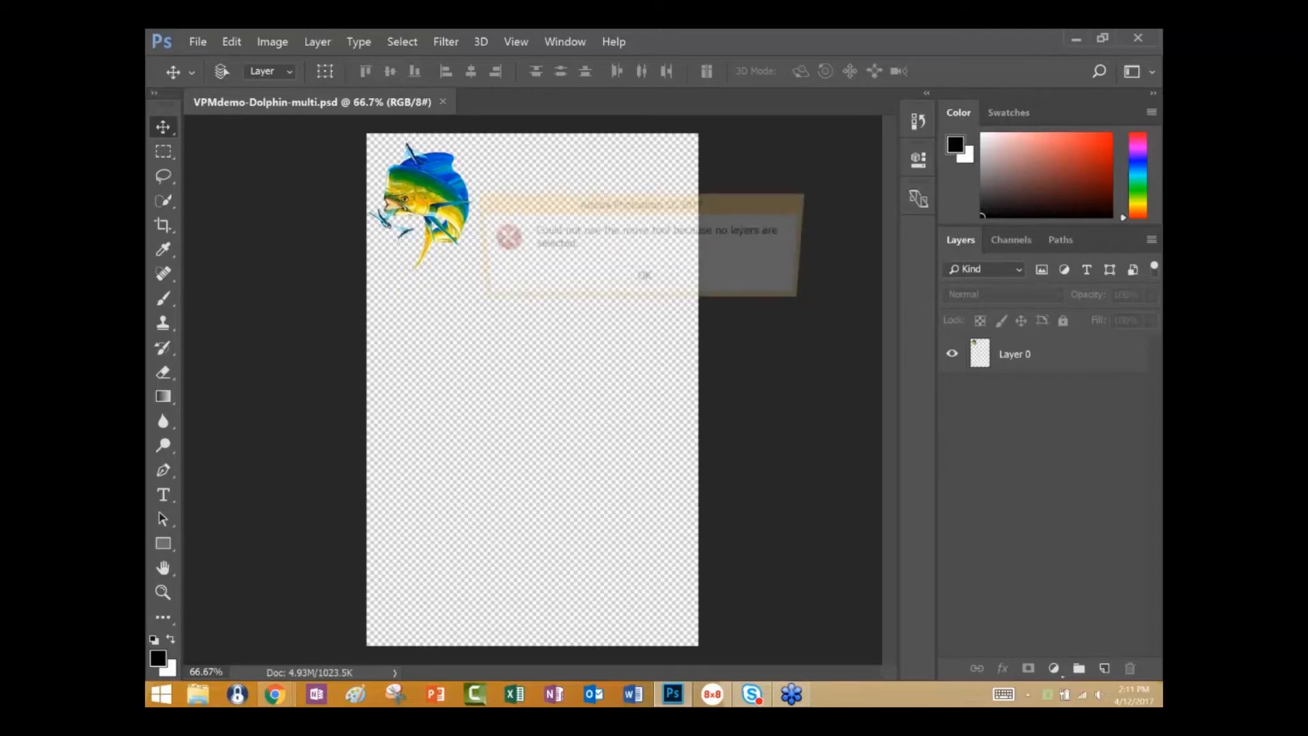
click(645, 278)
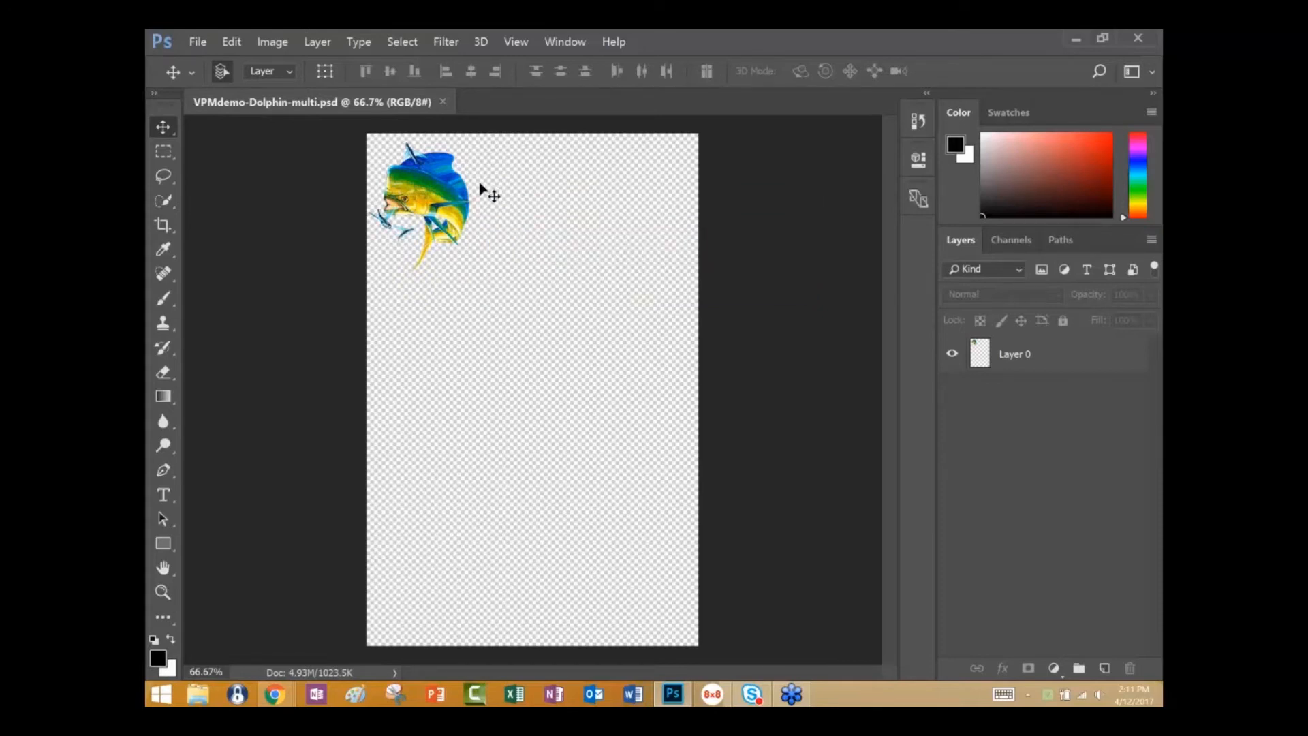
click(432, 165)
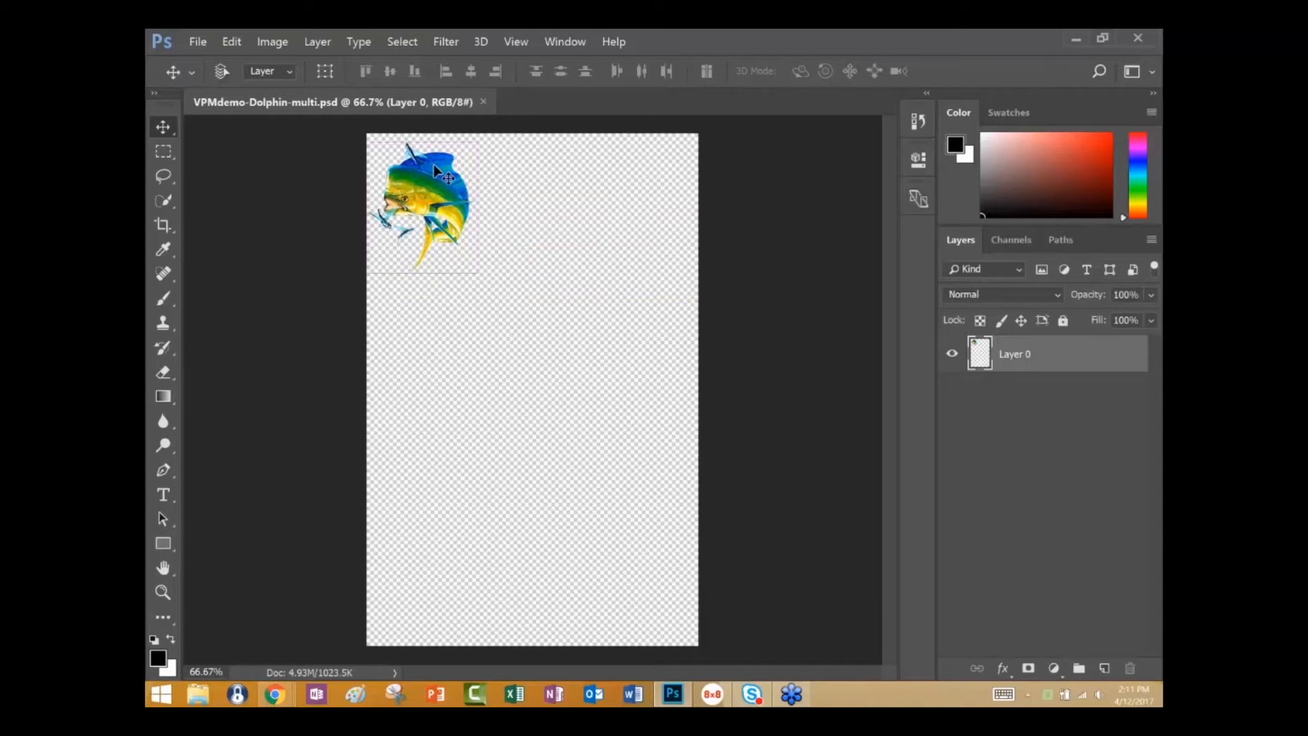
Duplicate the dolphin artwork three times, placing two copies beside the original and the third below it.
key(ctrl+j)
drag(433, 165, 539, 178)
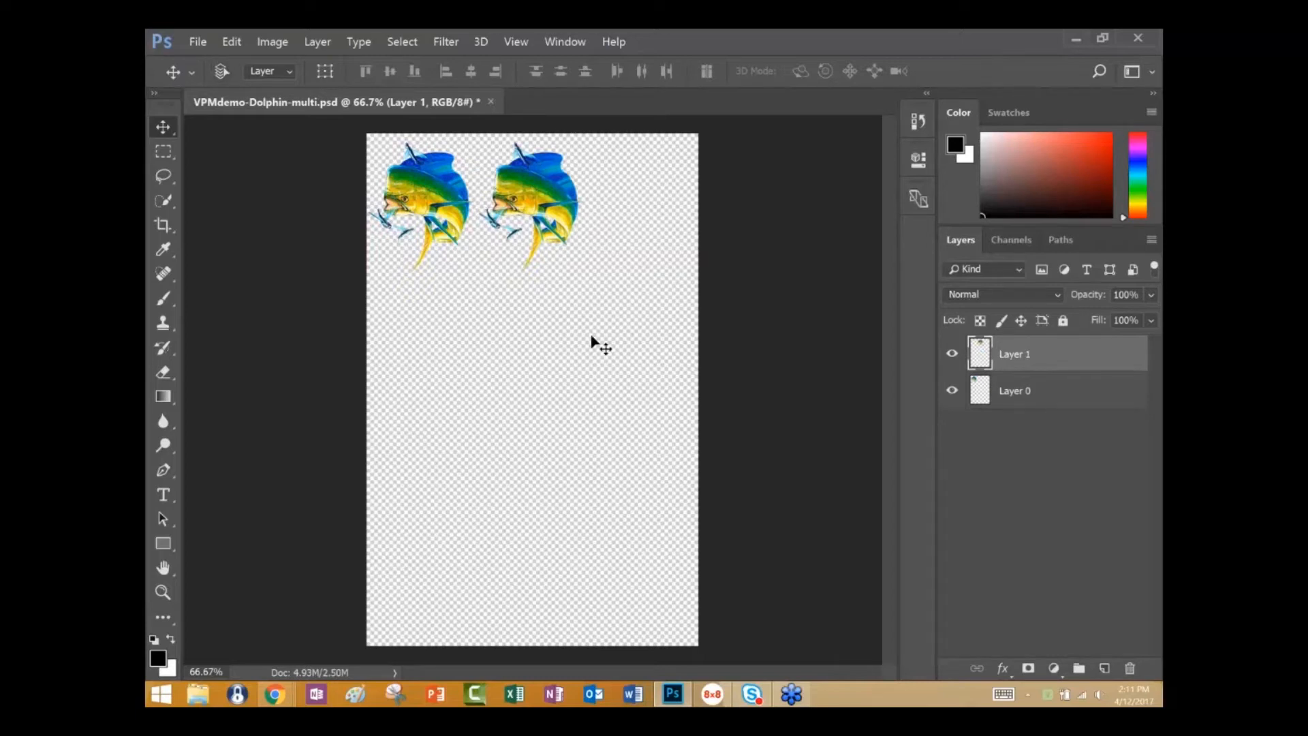
key(ctrl+v)
drag(536, 381, 641, 197)
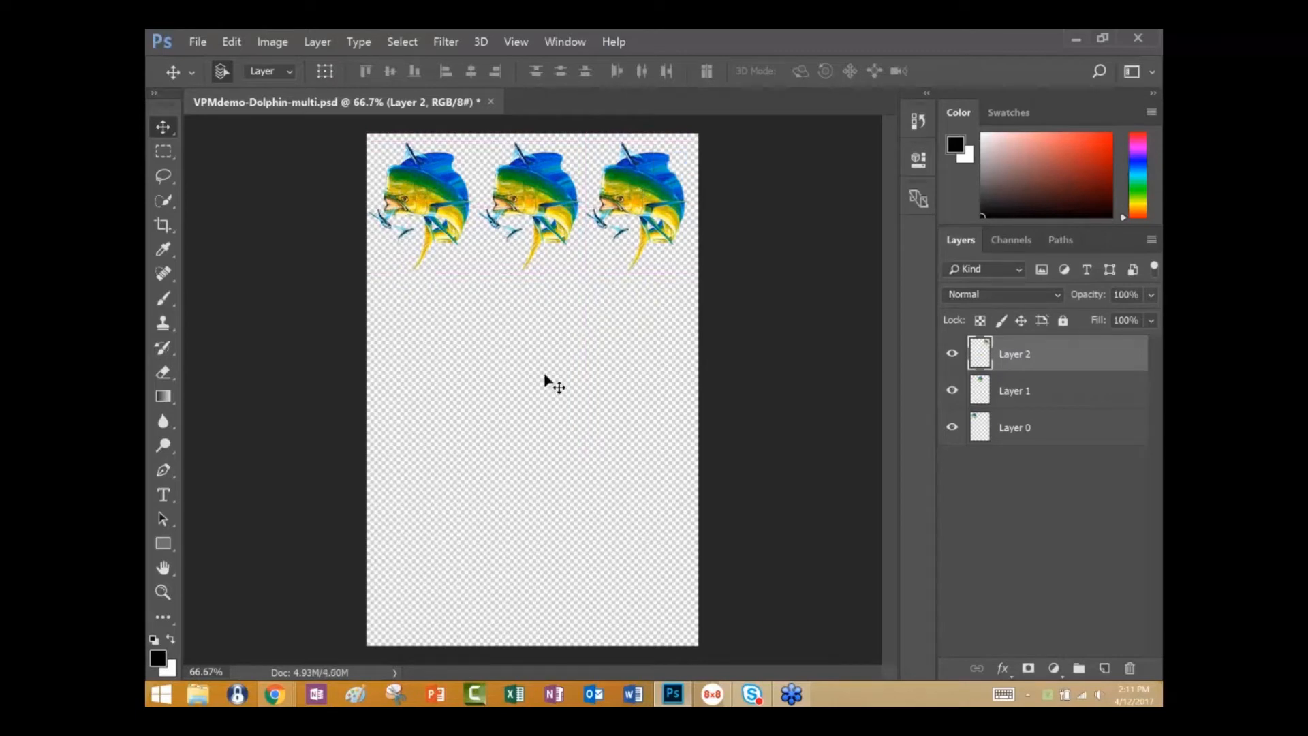
key(ctrl+v)
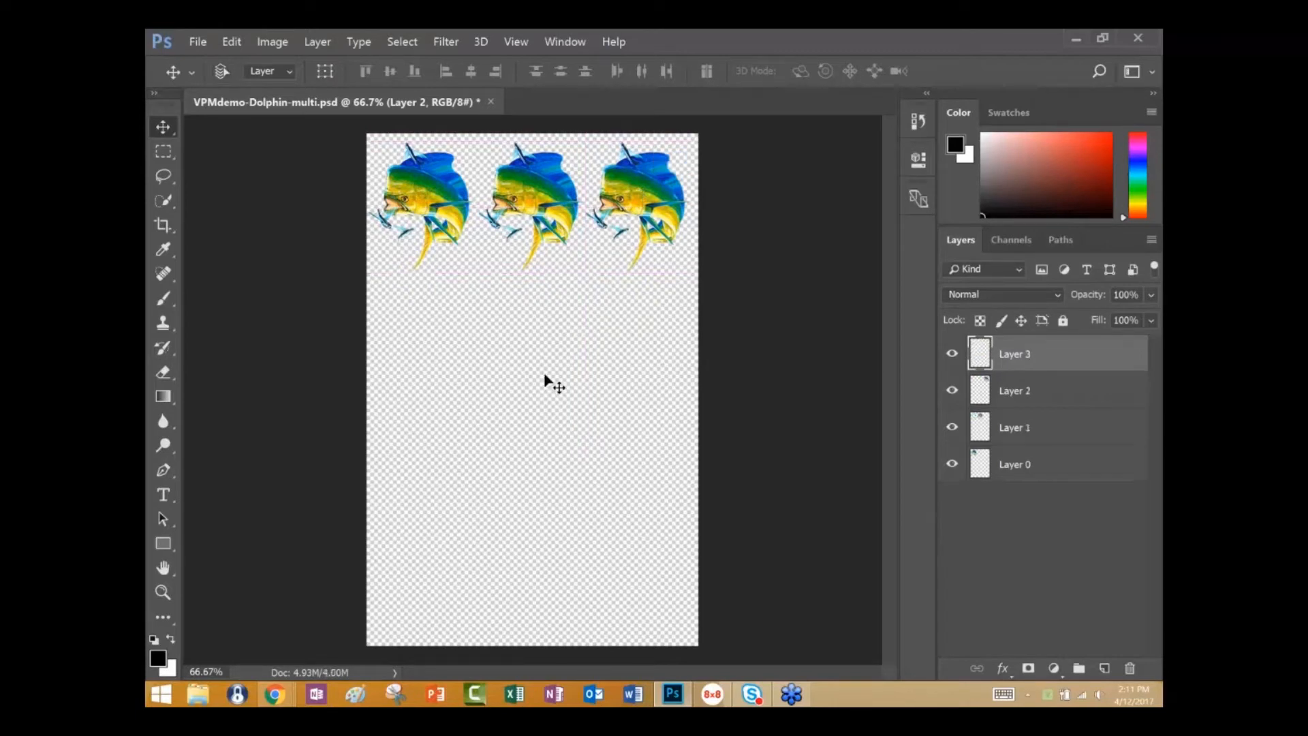
drag(550, 374, 437, 334)
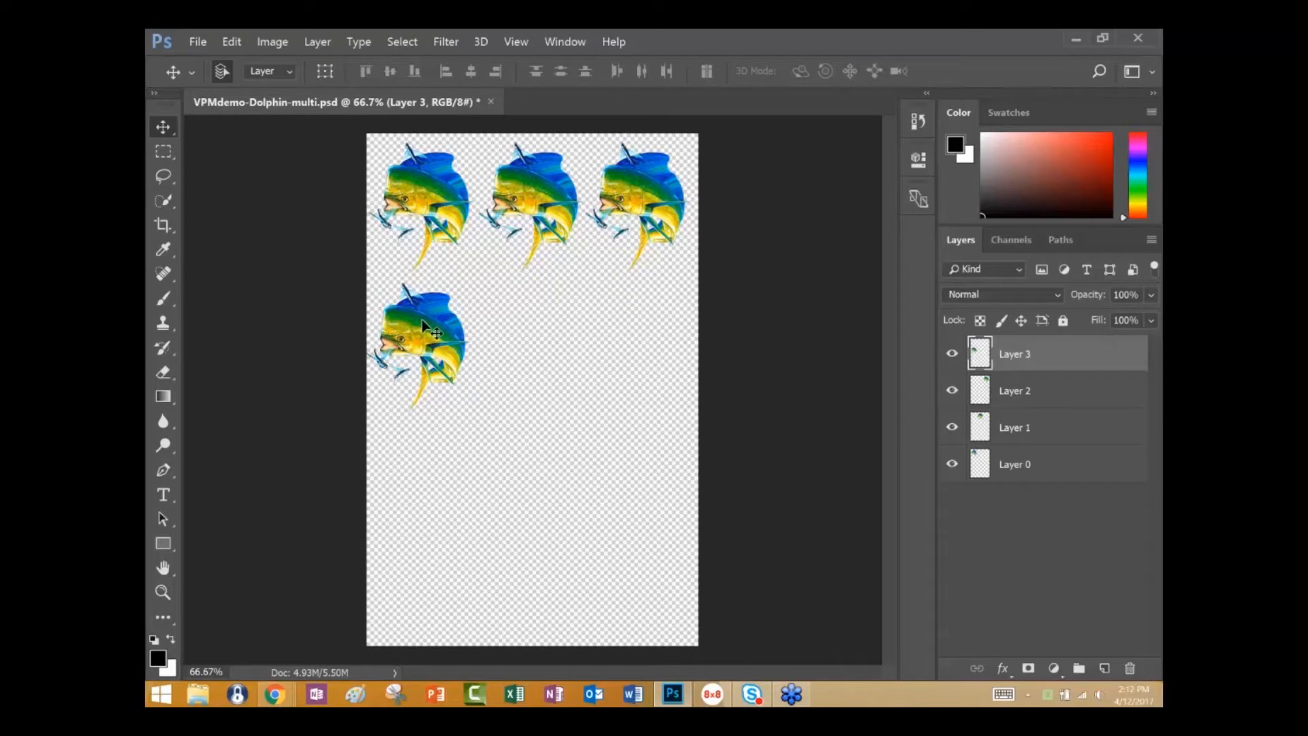
Delete the three duplicate dolphin layers, keeping only the original on Layer 0.
key(Delete)
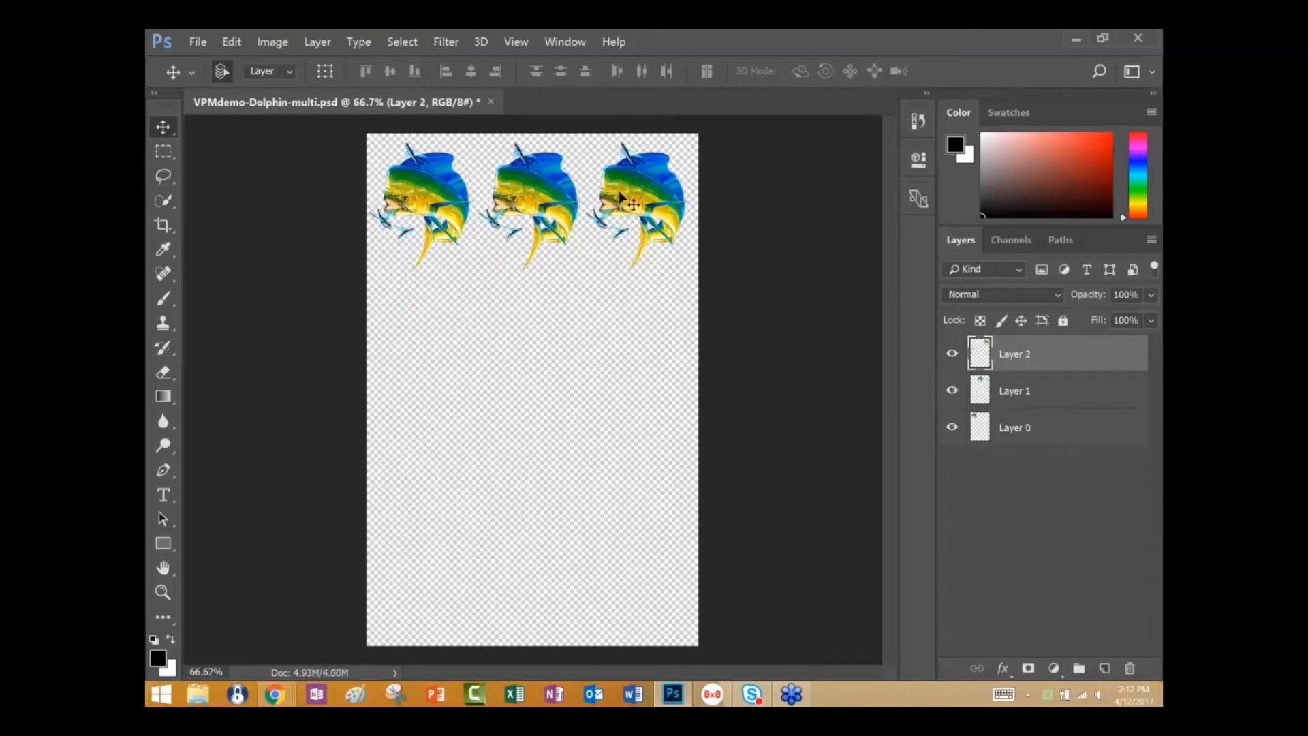
key(Delete)
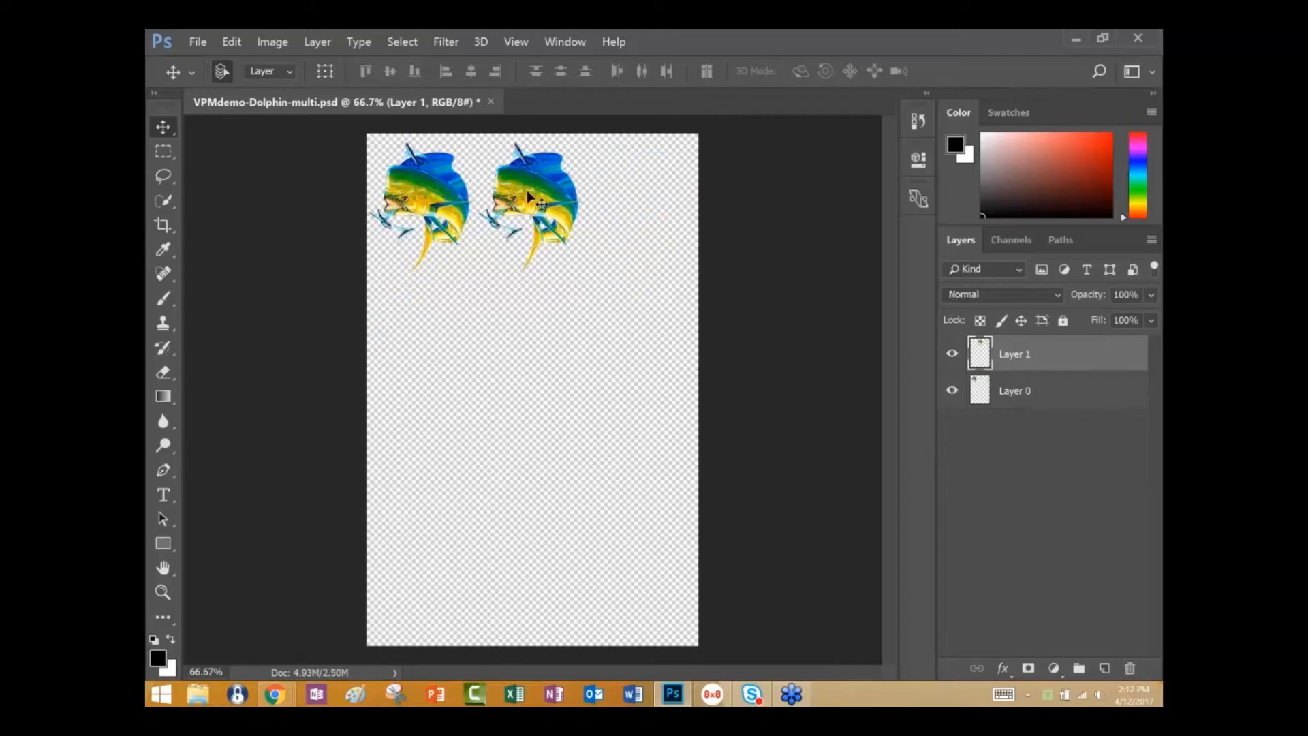
key(Delete)
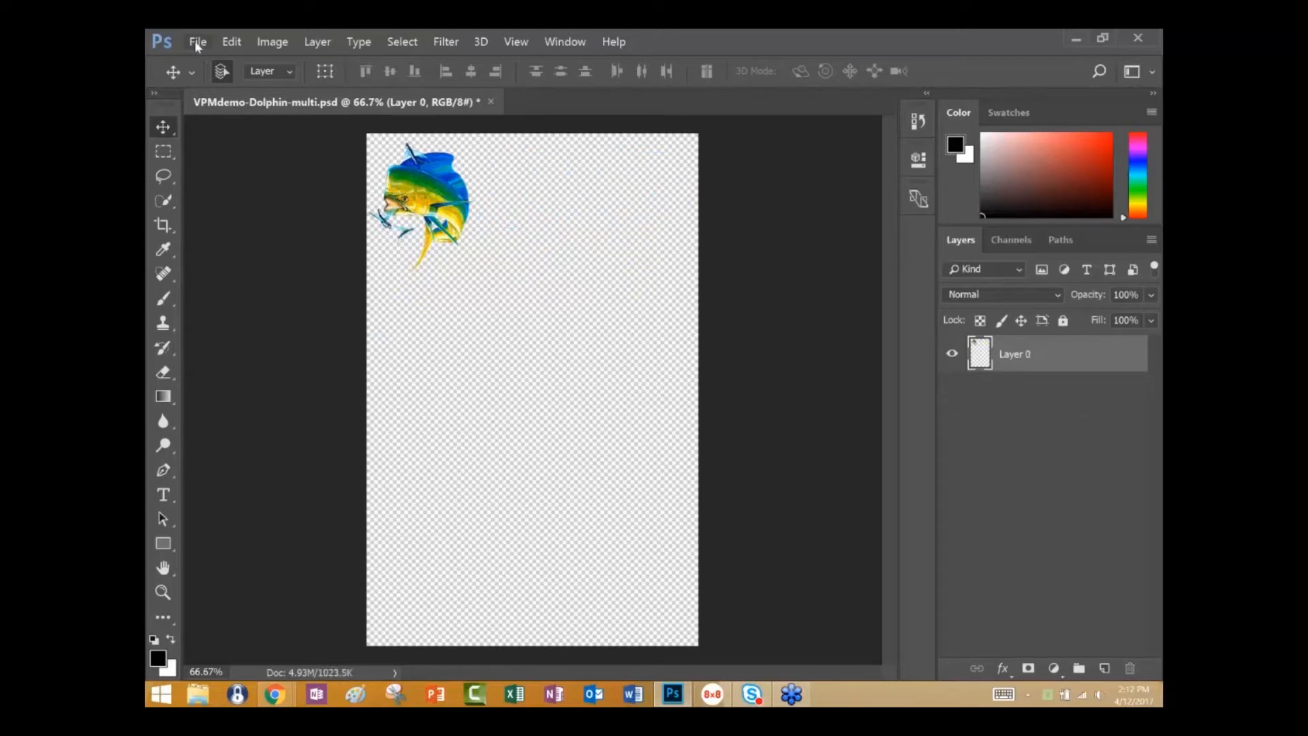
Print the single-dolphin document to the Virtuoso Print Manager printer and open the settings of the resulting job.
click(197, 42)
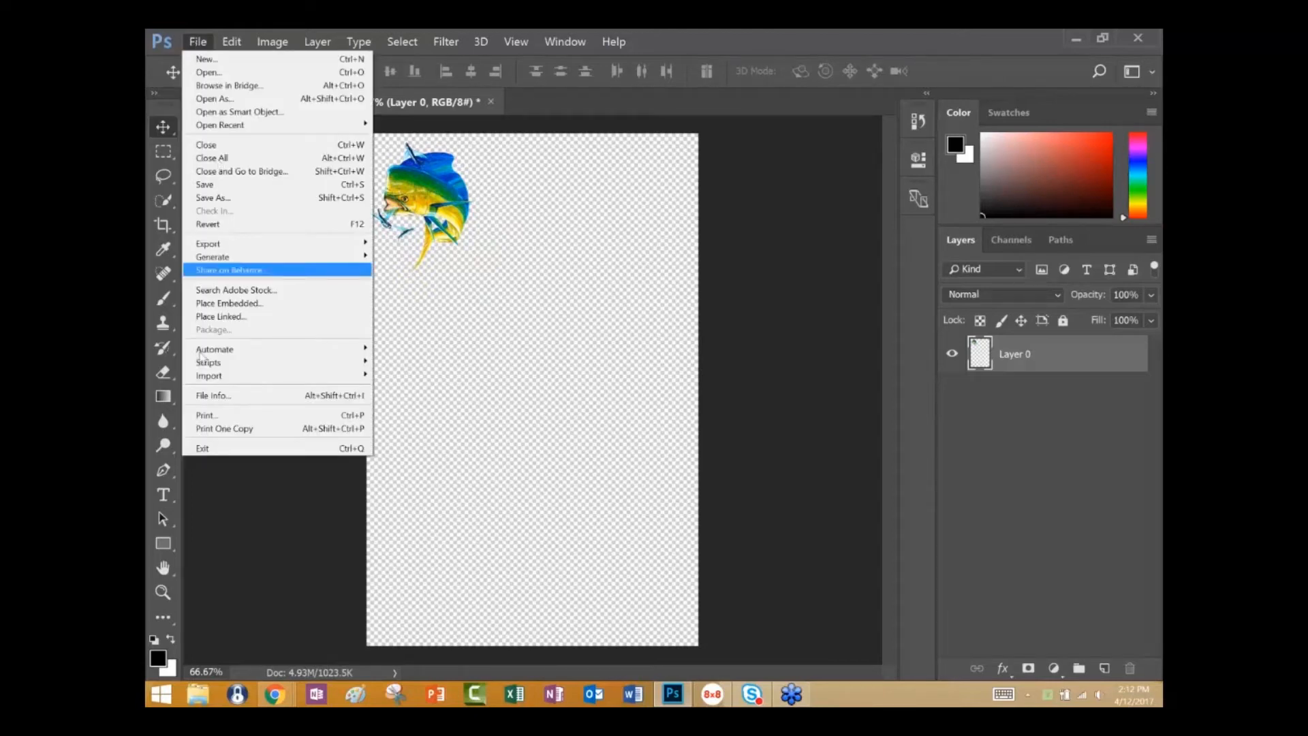
click(200, 417)
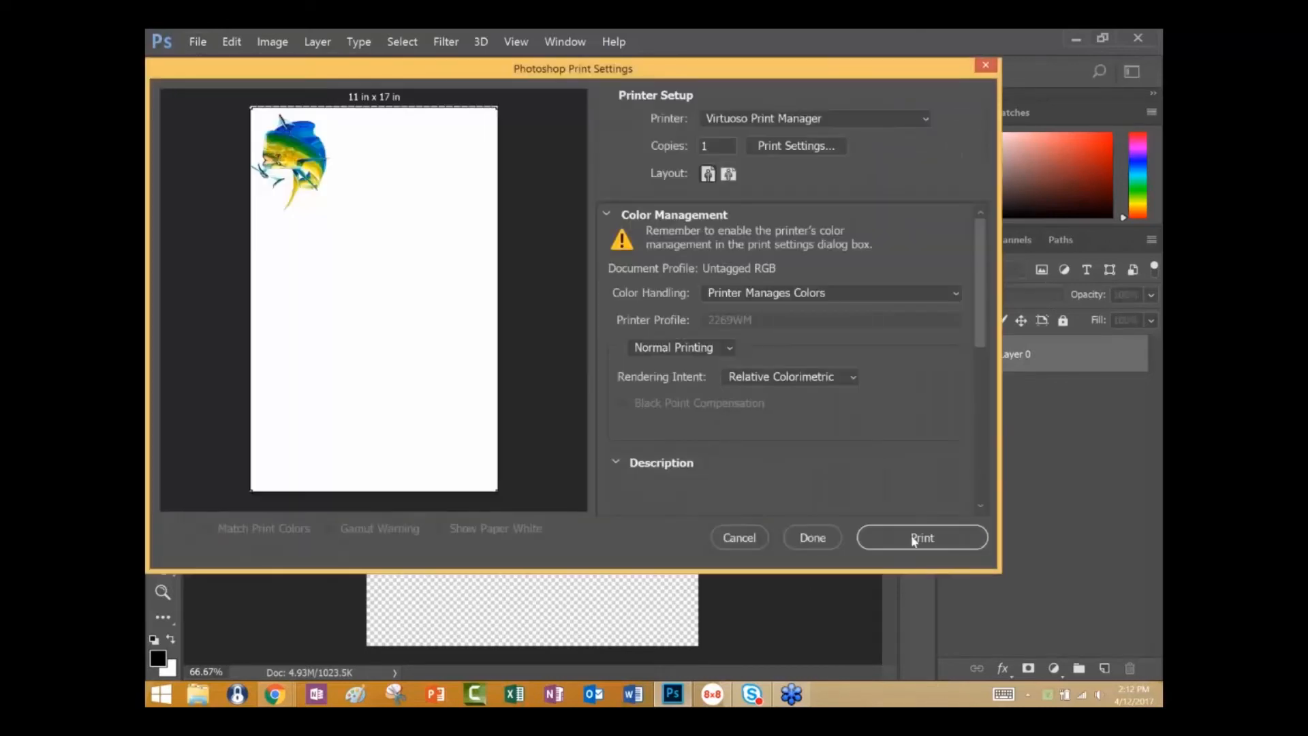
click(914, 538)
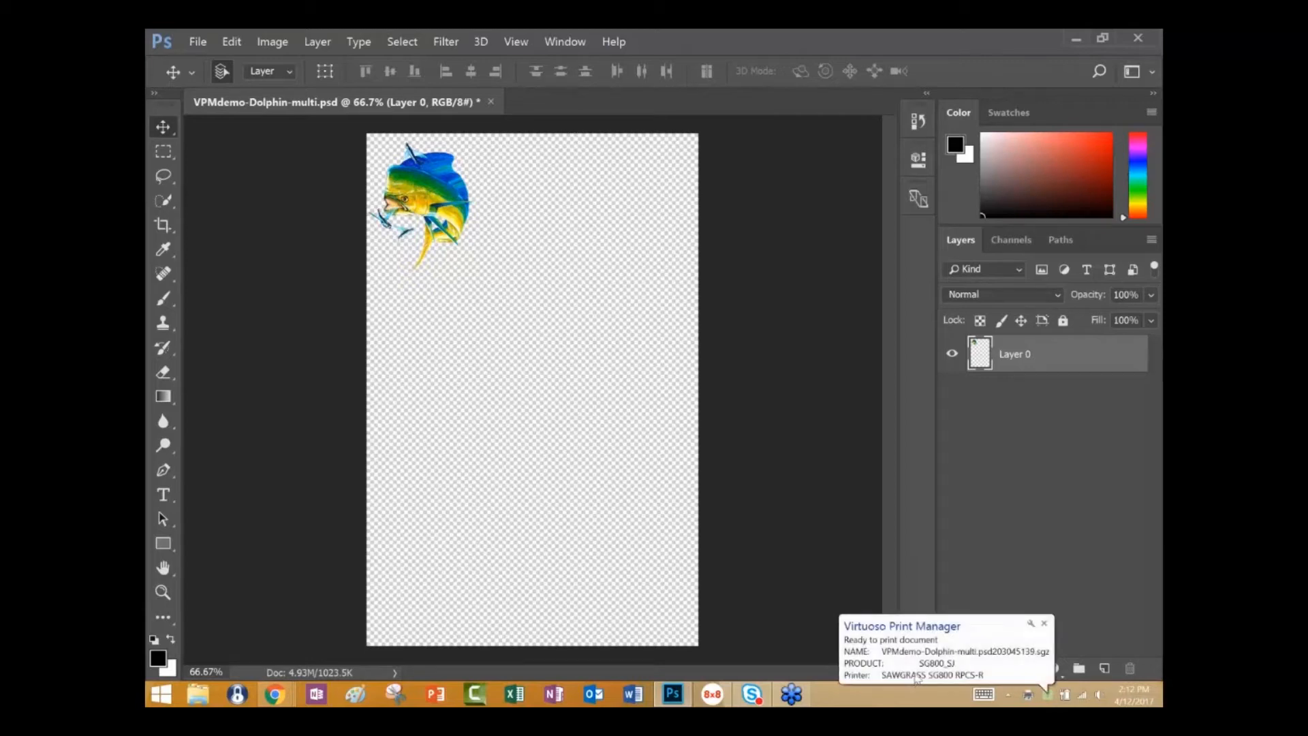
click(888, 657)
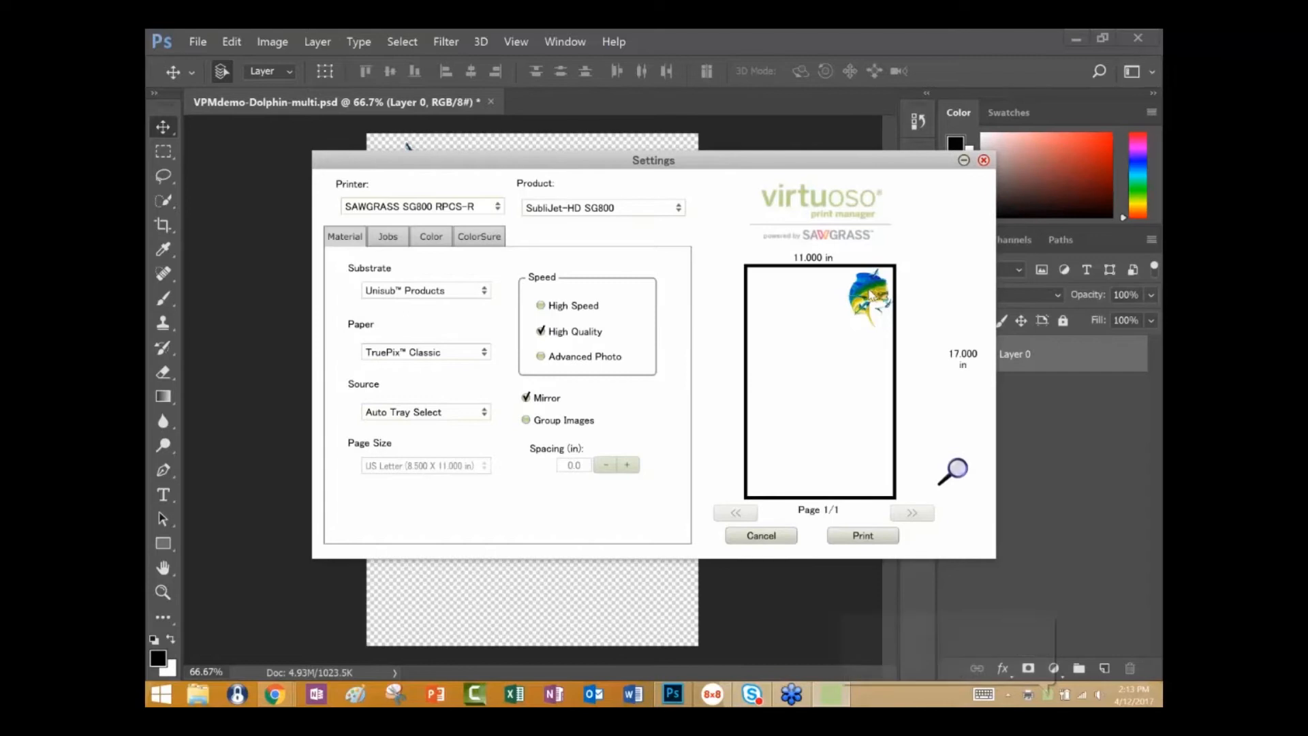
Set the dolphin job to 9 copies and page forward and back through its print preview.
click(388, 239)
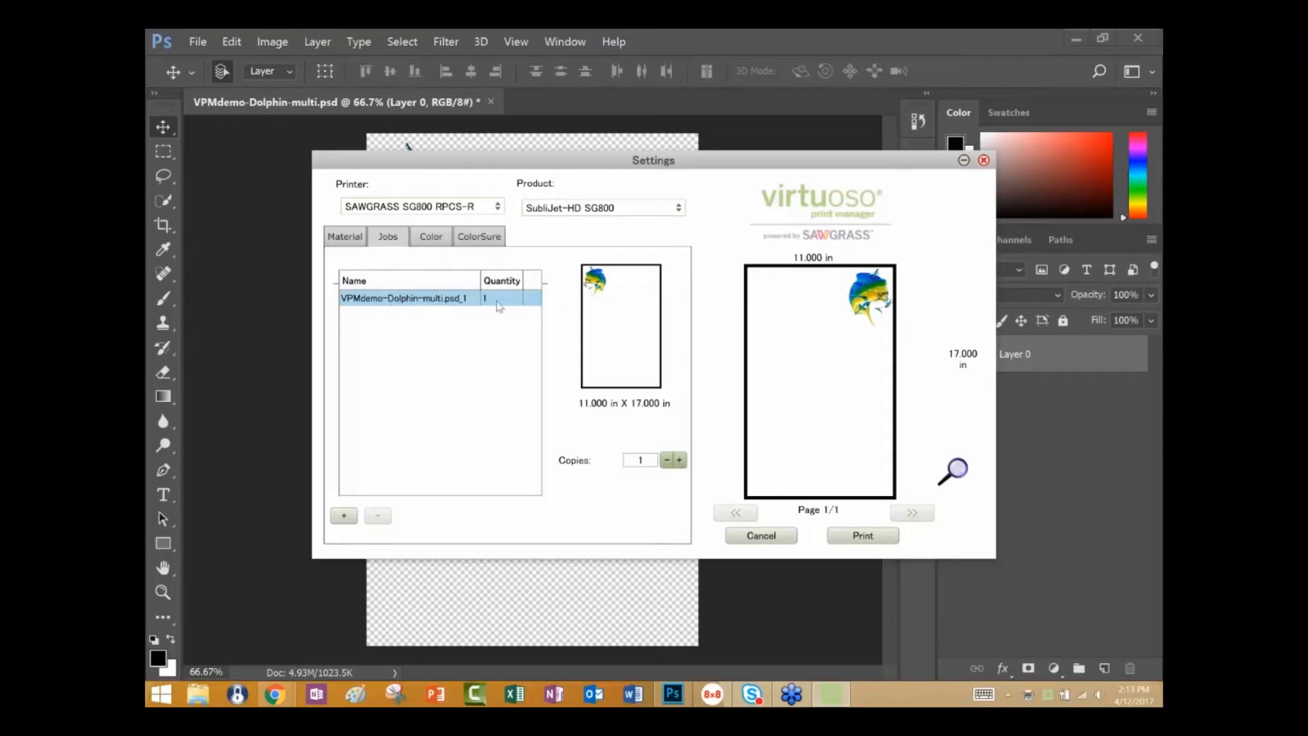
click(679, 461)
click(680, 461)
click(680, 461)
click(679, 461)
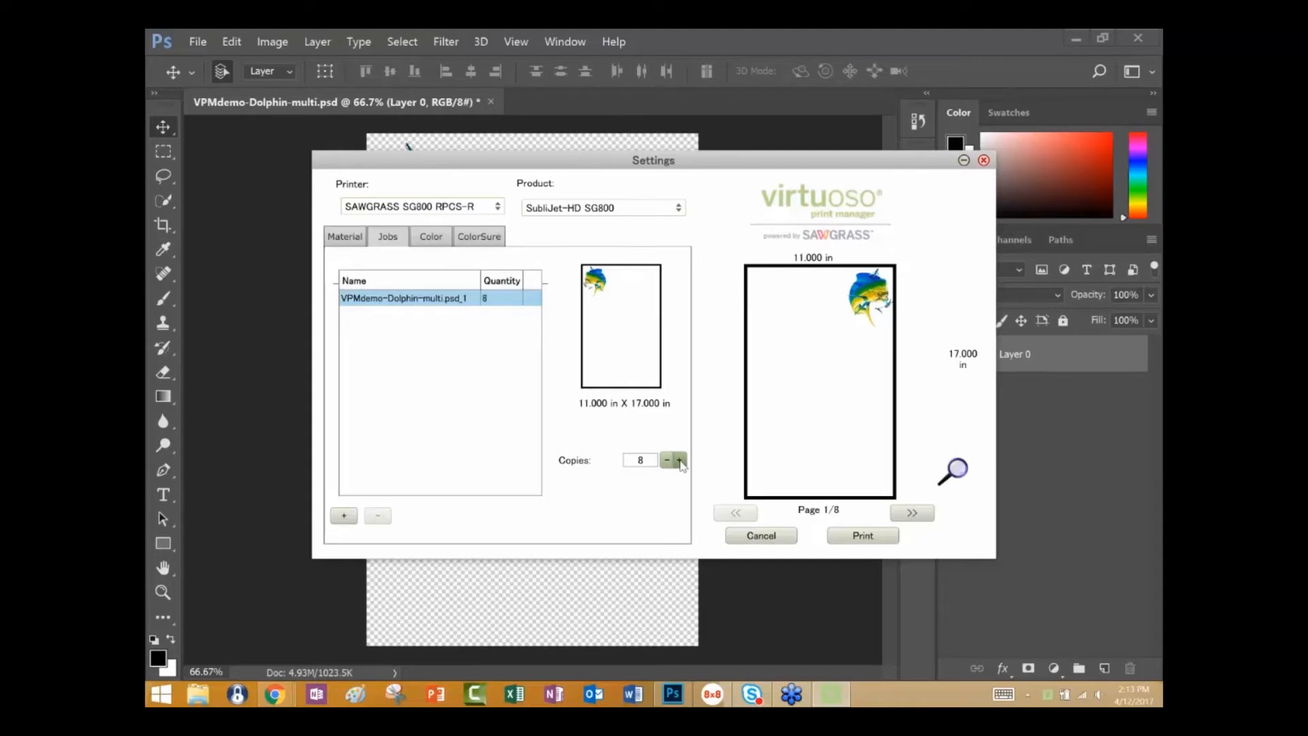
click(679, 461)
click(912, 515)
click(912, 514)
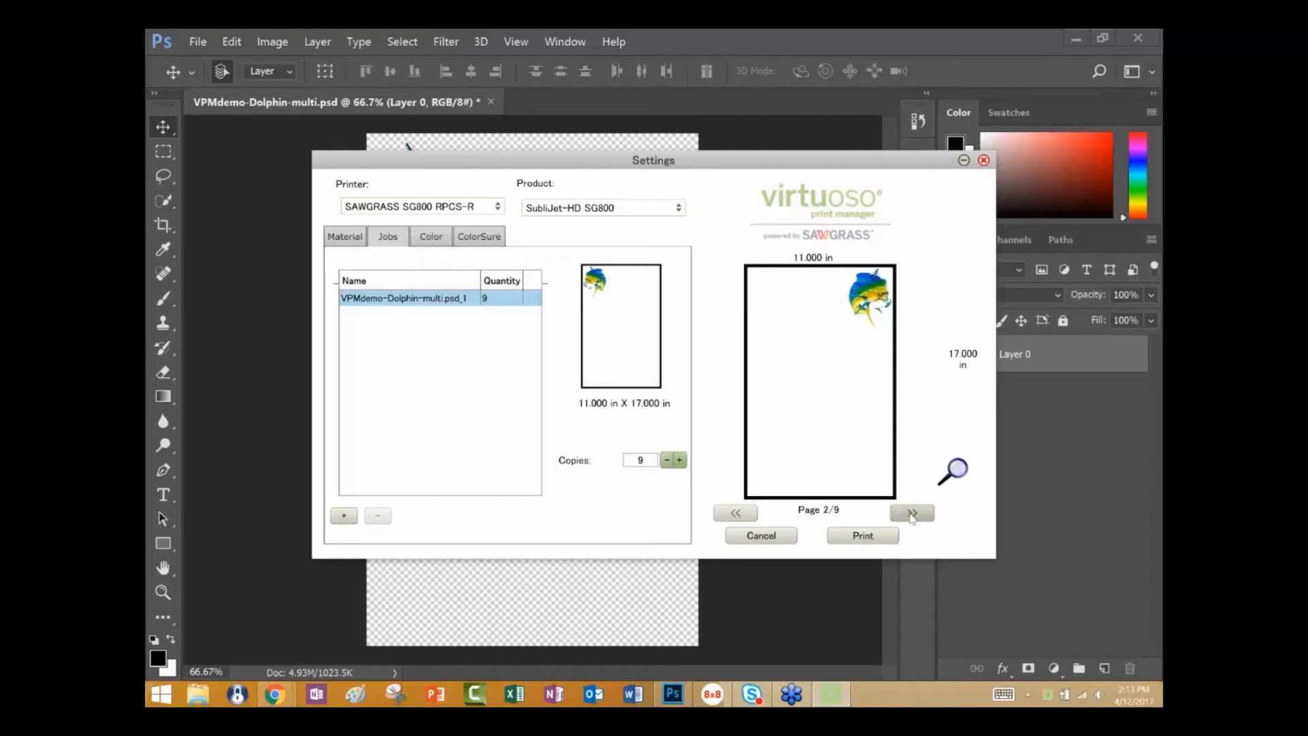
click(912, 514)
click(912, 515)
click(736, 513)
click(736, 514)
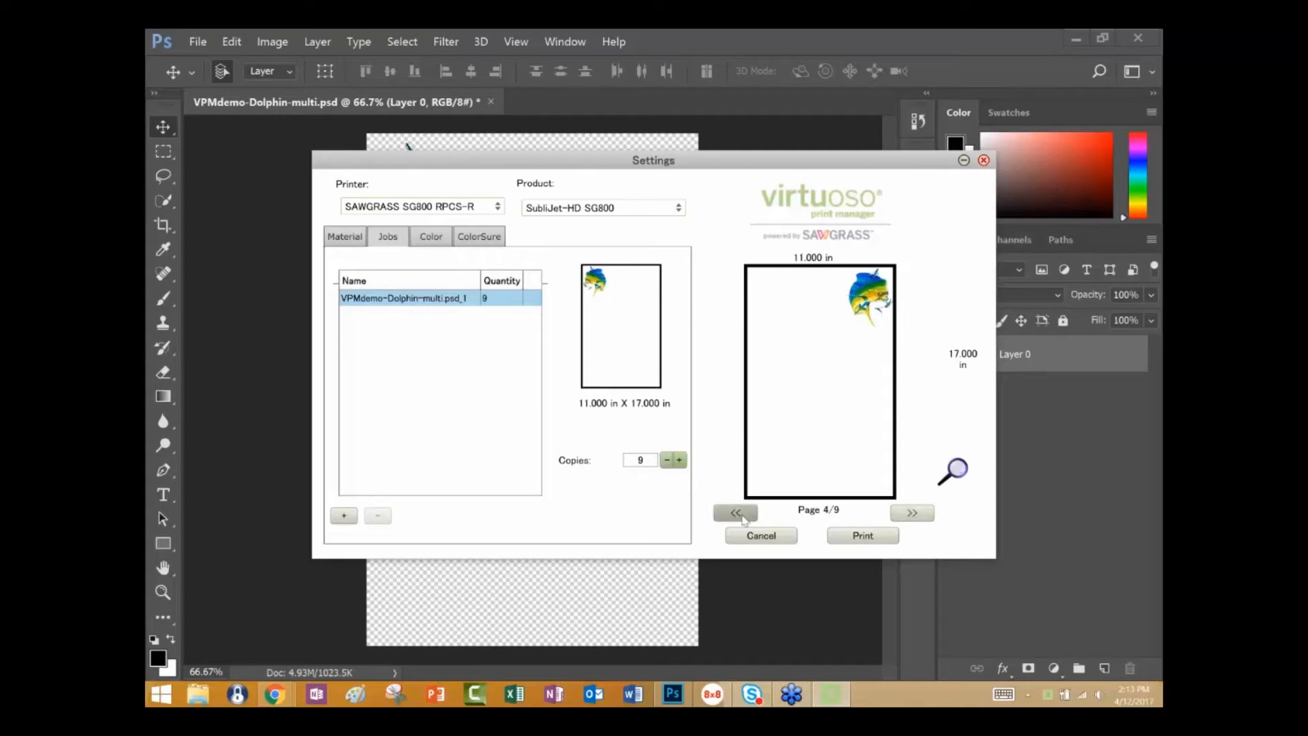
click(735, 513)
click(736, 513)
Enable Group Images for the job and check the grouped pages in the preview.
click(361, 240)
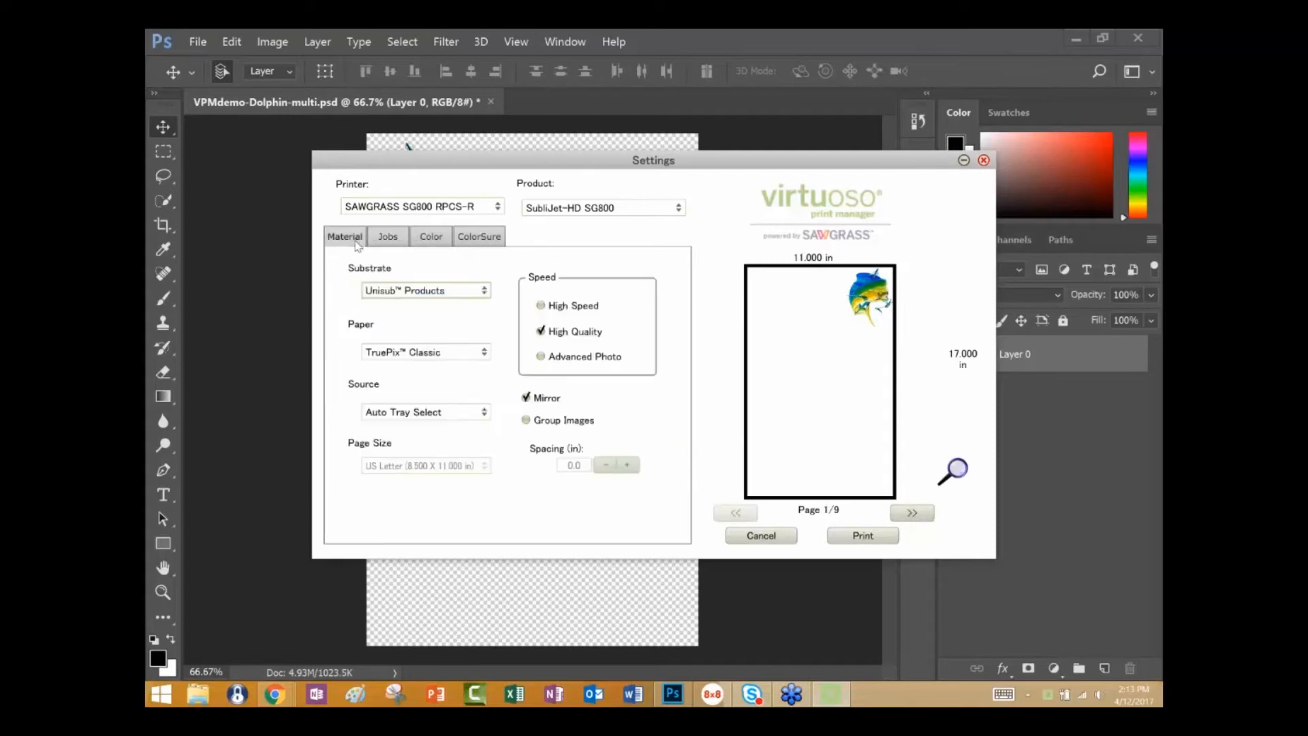
click(526, 421)
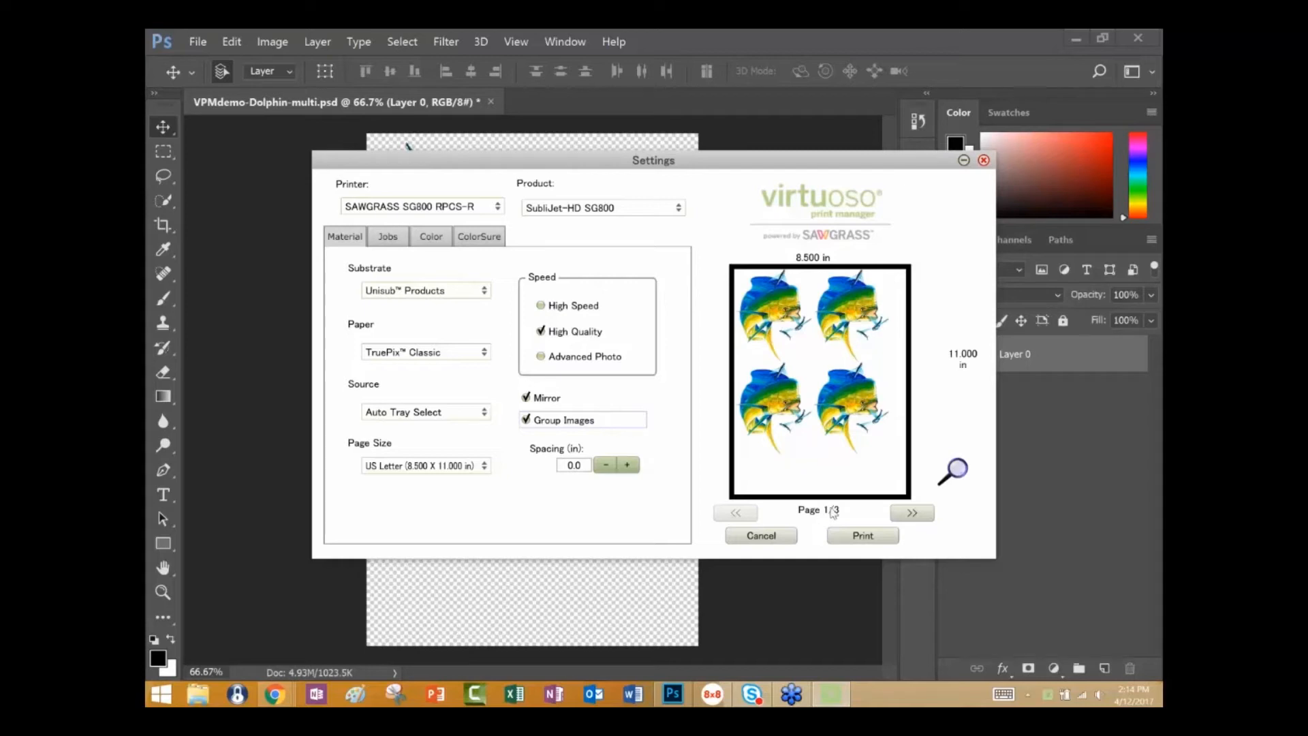
click(908, 516)
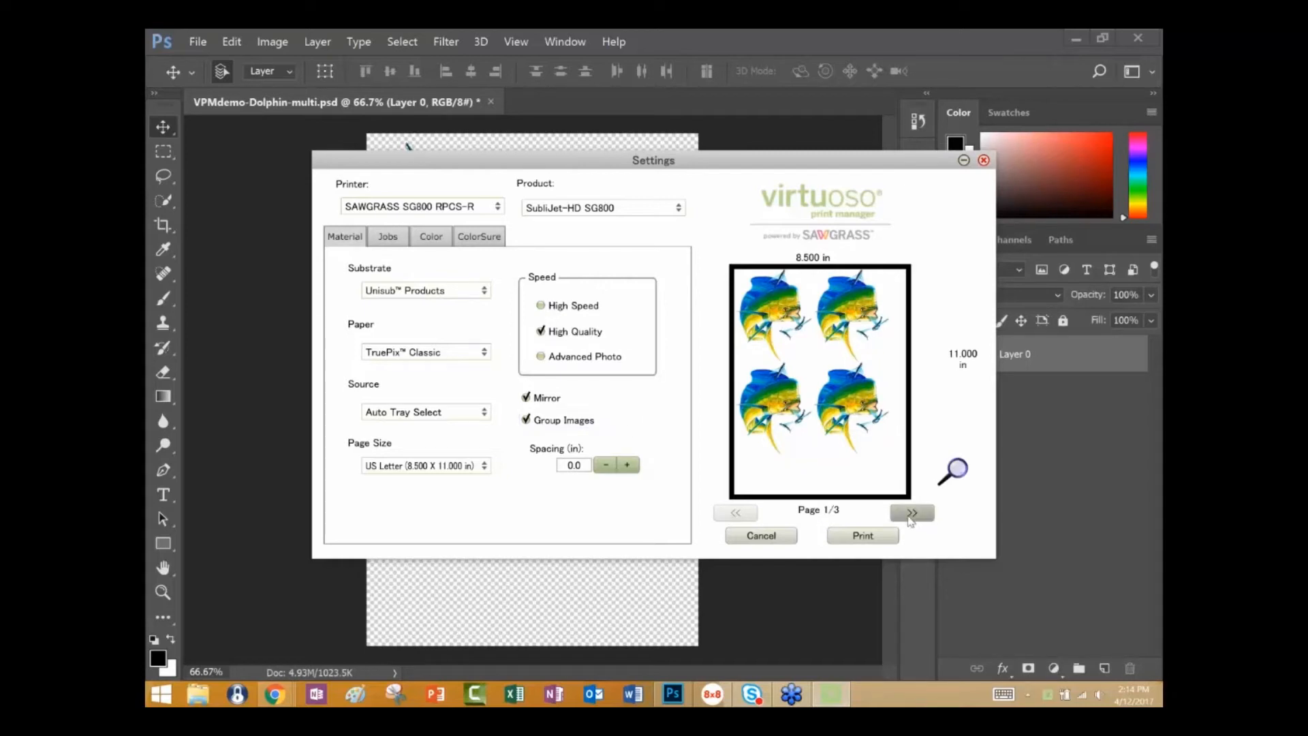
click(909, 515)
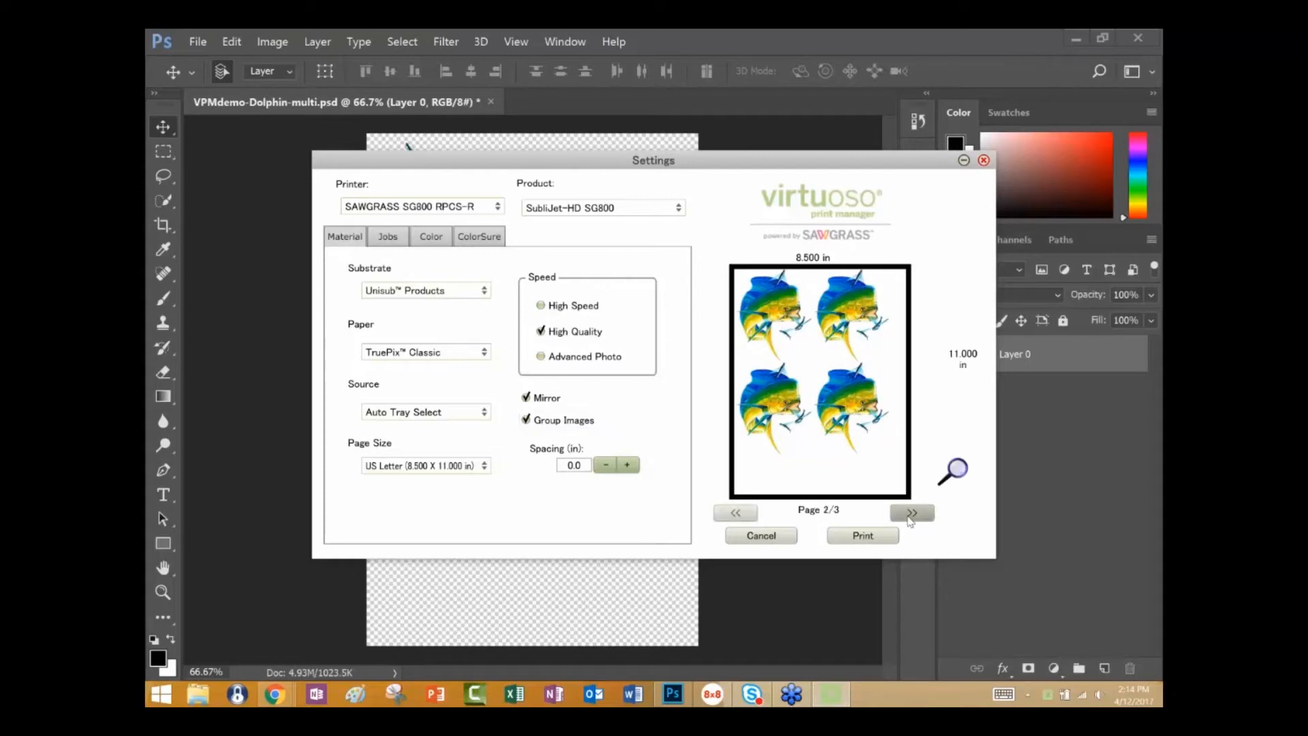
click(736, 513)
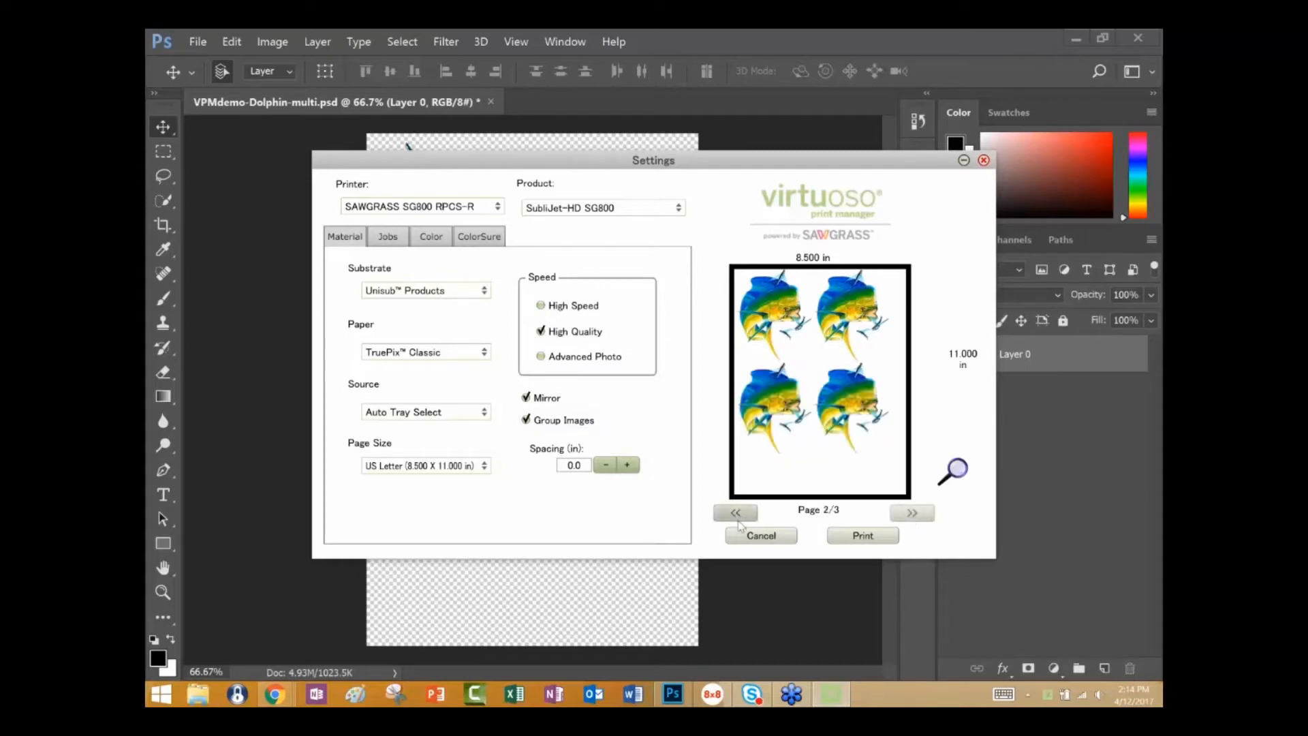
Set the page size to US Legal (8.500 X 14.000 in) and check both preview pages.
click(486, 467)
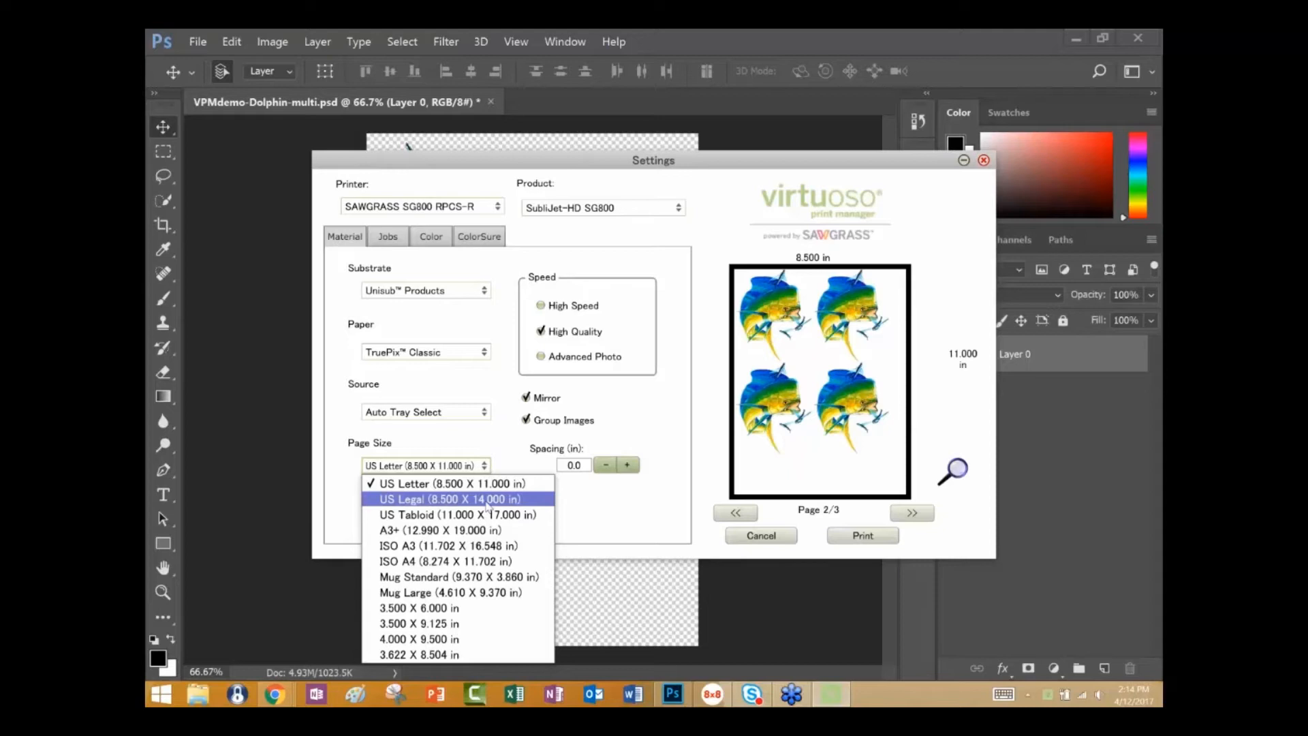
click(489, 501)
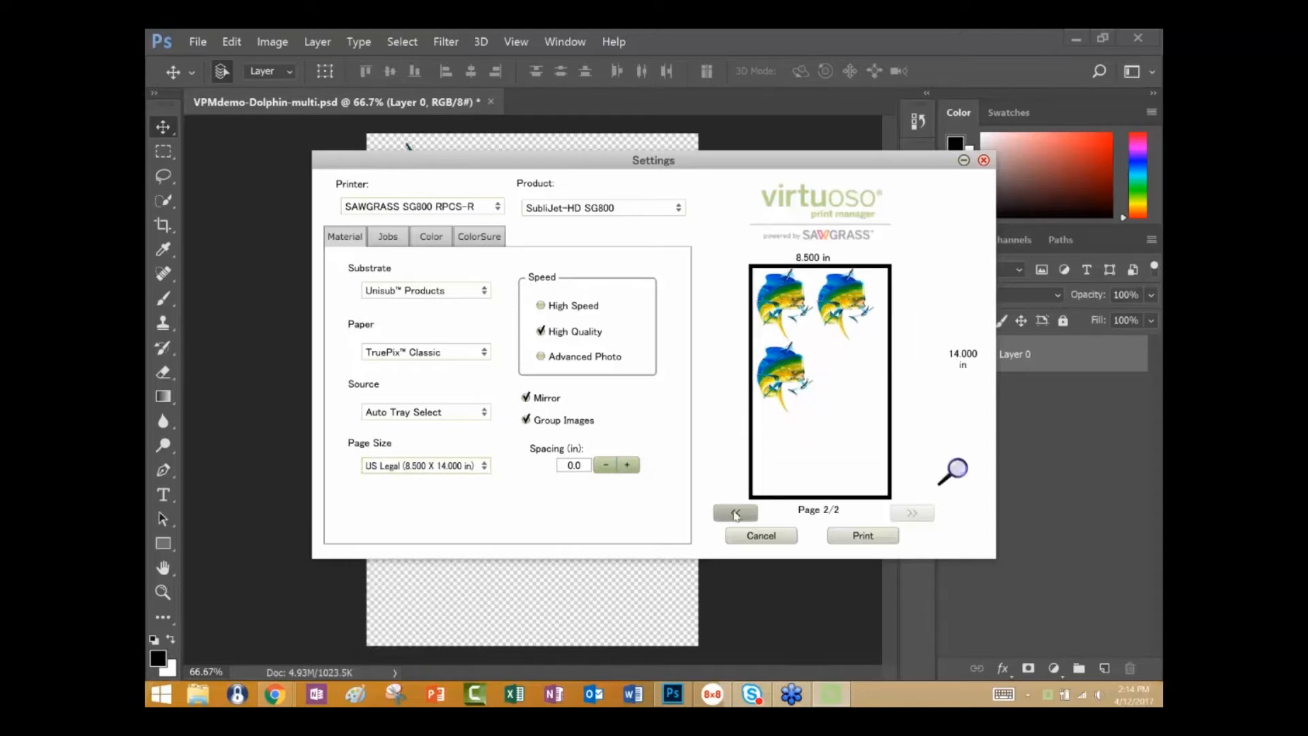
click(736, 514)
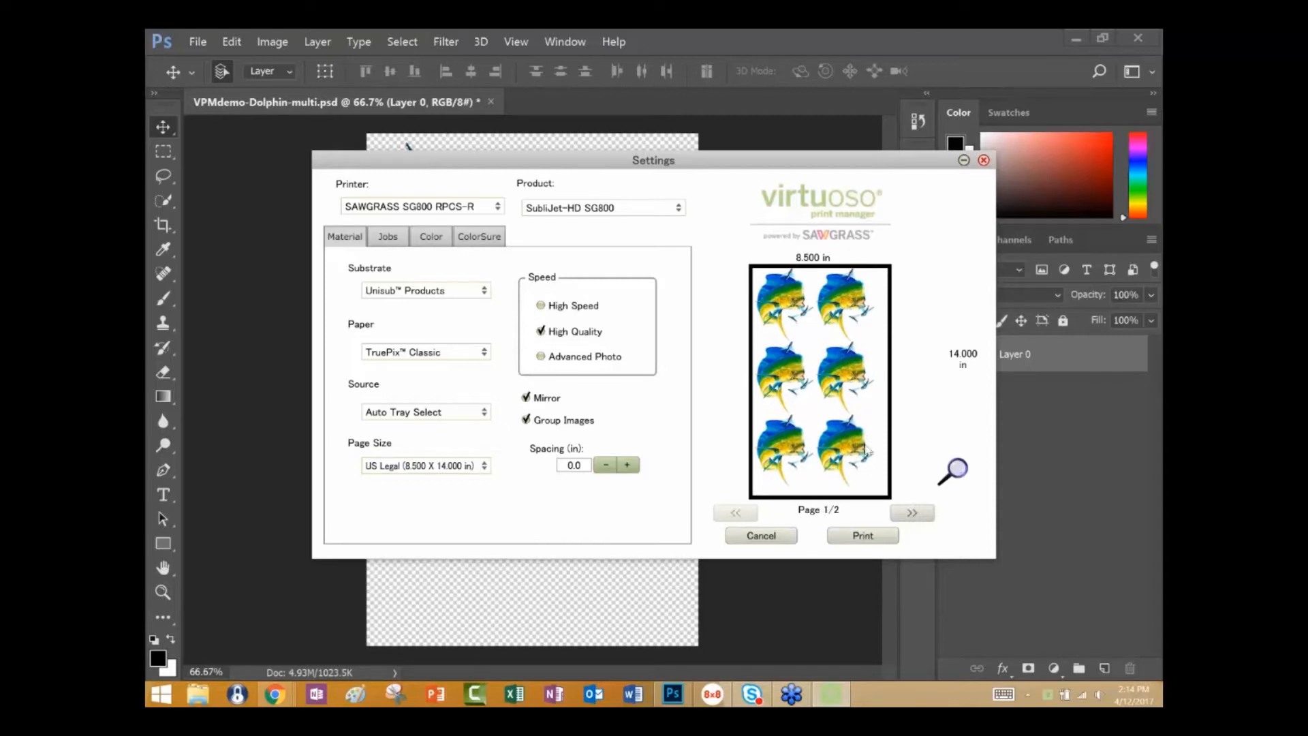
click(913, 513)
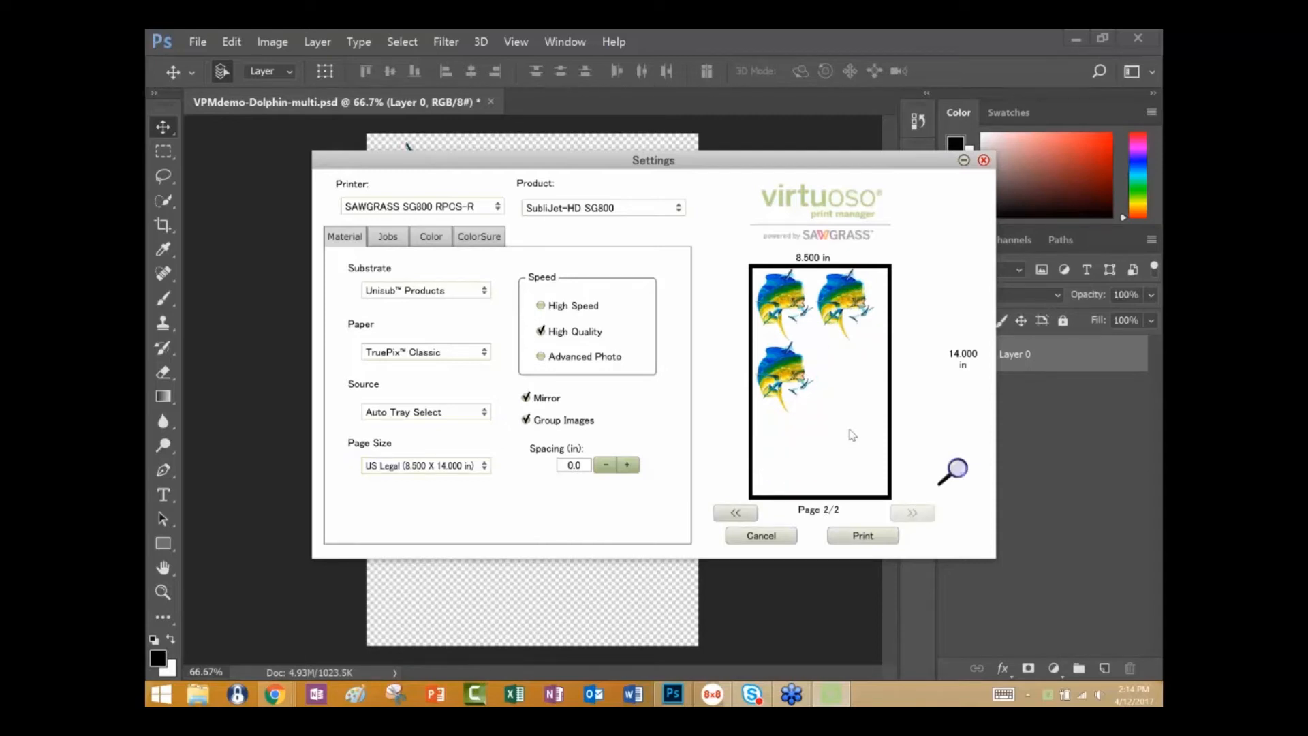
Set the page size to US Tabloid (11.000 X 17.000 in) and page through the grouped layout.
click(485, 467)
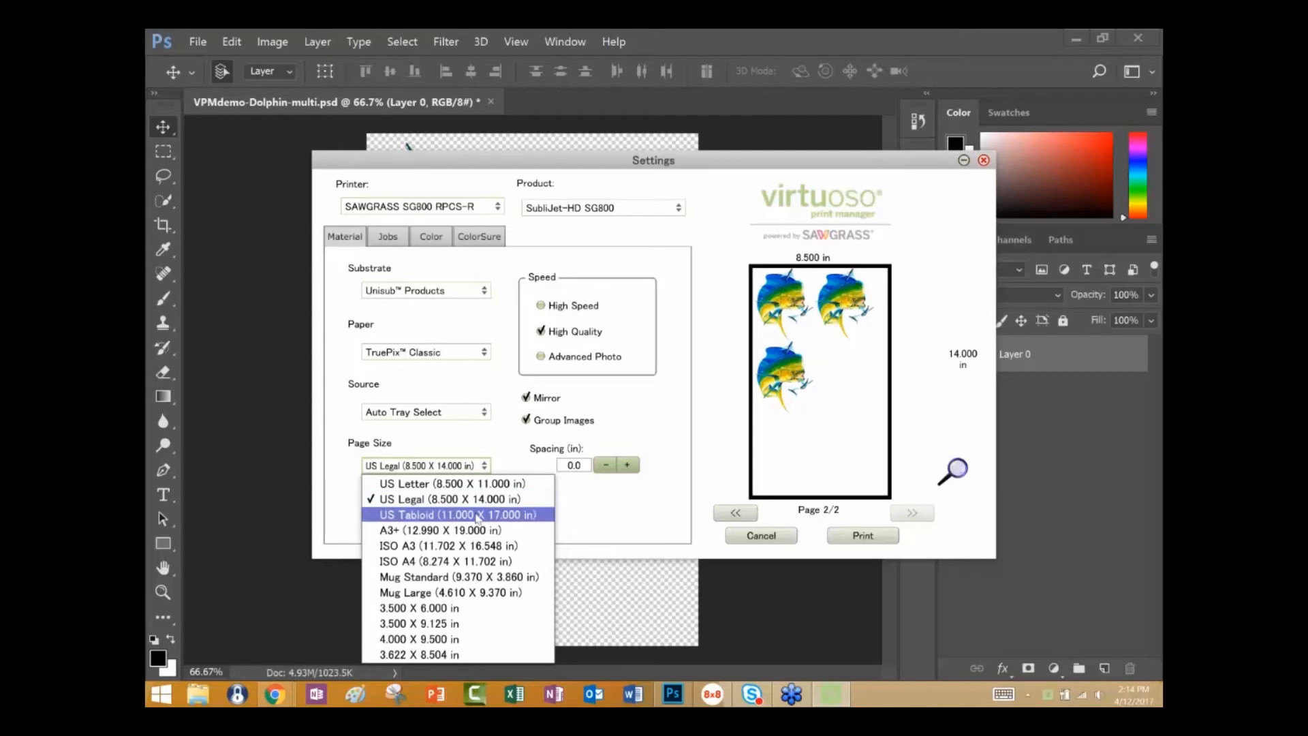
click(478, 516)
click(741, 512)
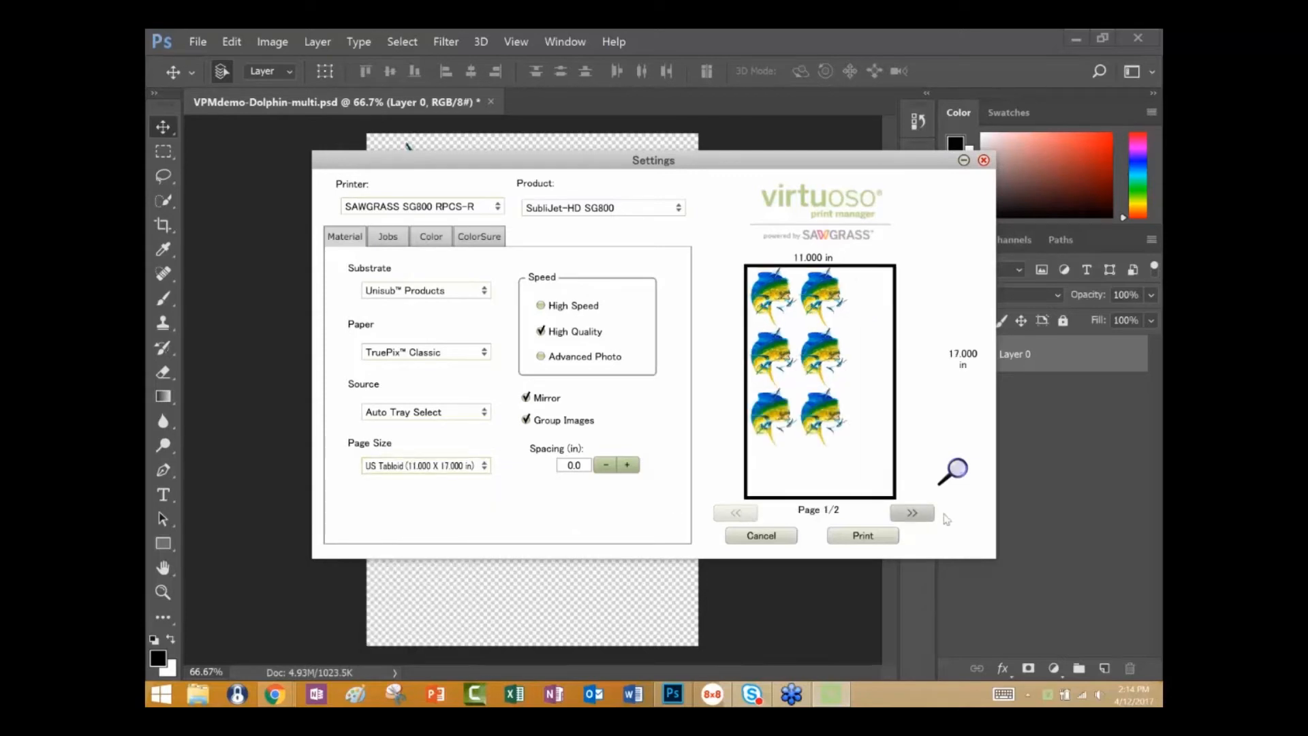
click(923, 519)
click(755, 523)
Set the page size to A3+ (12.990 X 19.000 in) for the grouped dolphin images.
click(484, 466)
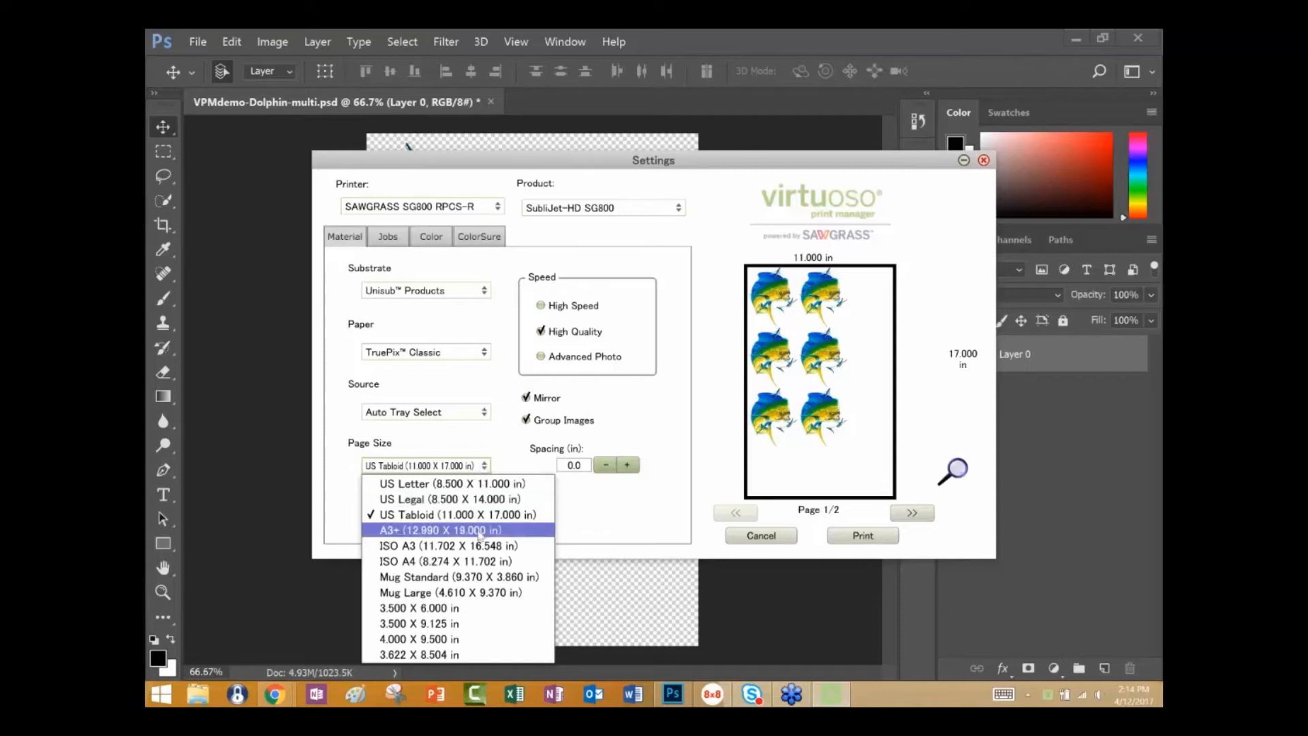
click(480, 531)
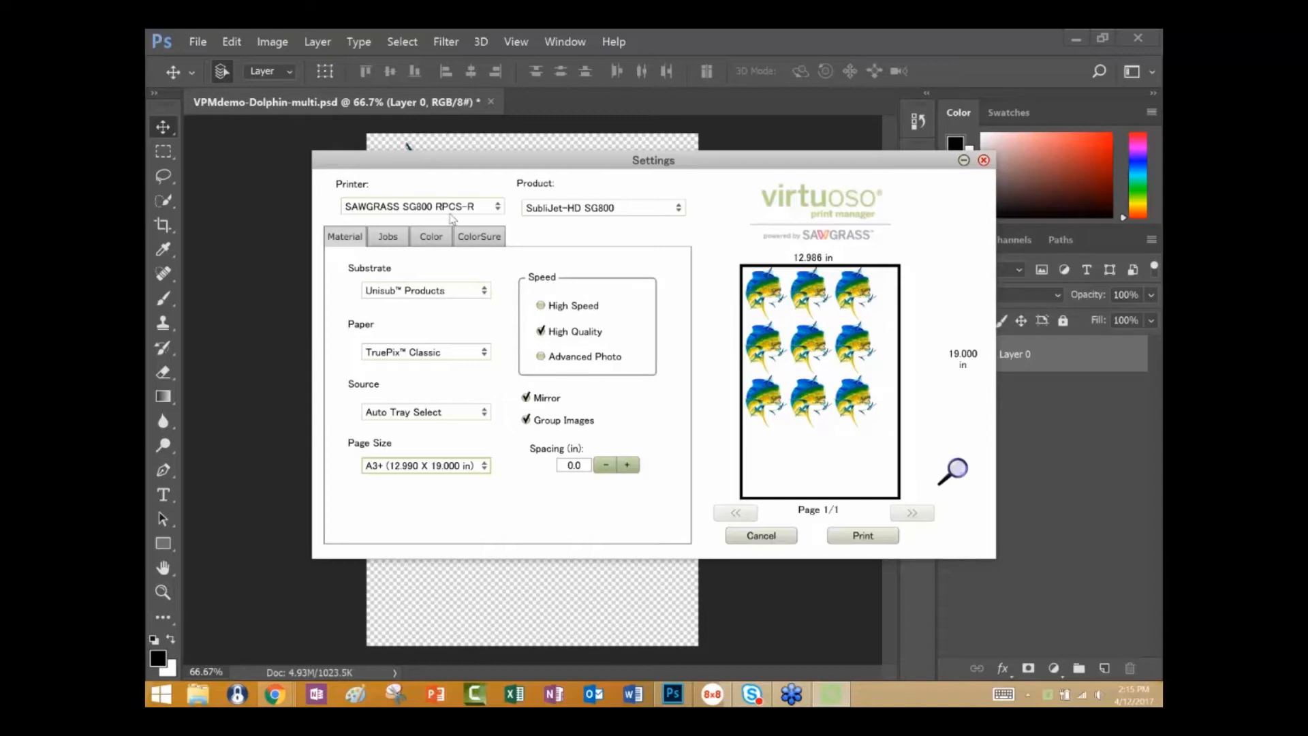
Review the available printer, product and substrate options for the job without changing the current selections.
click(498, 209)
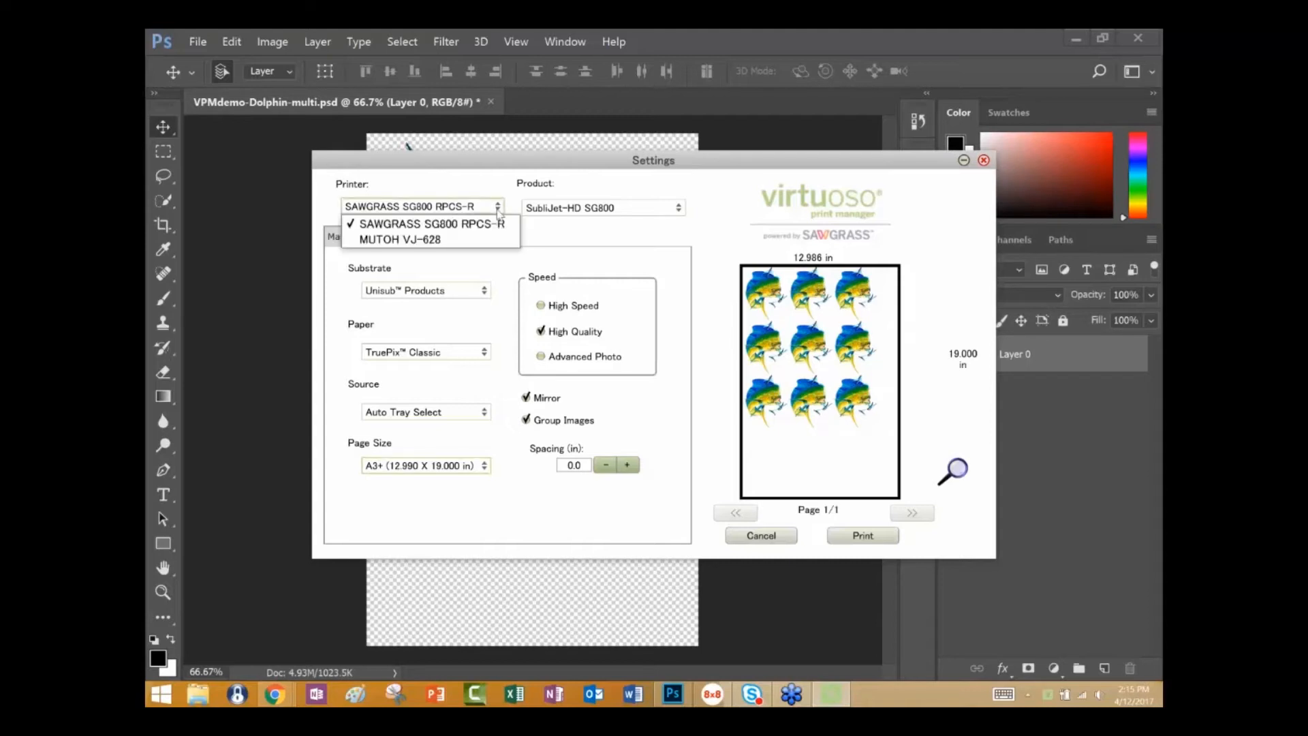
click(500, 210)
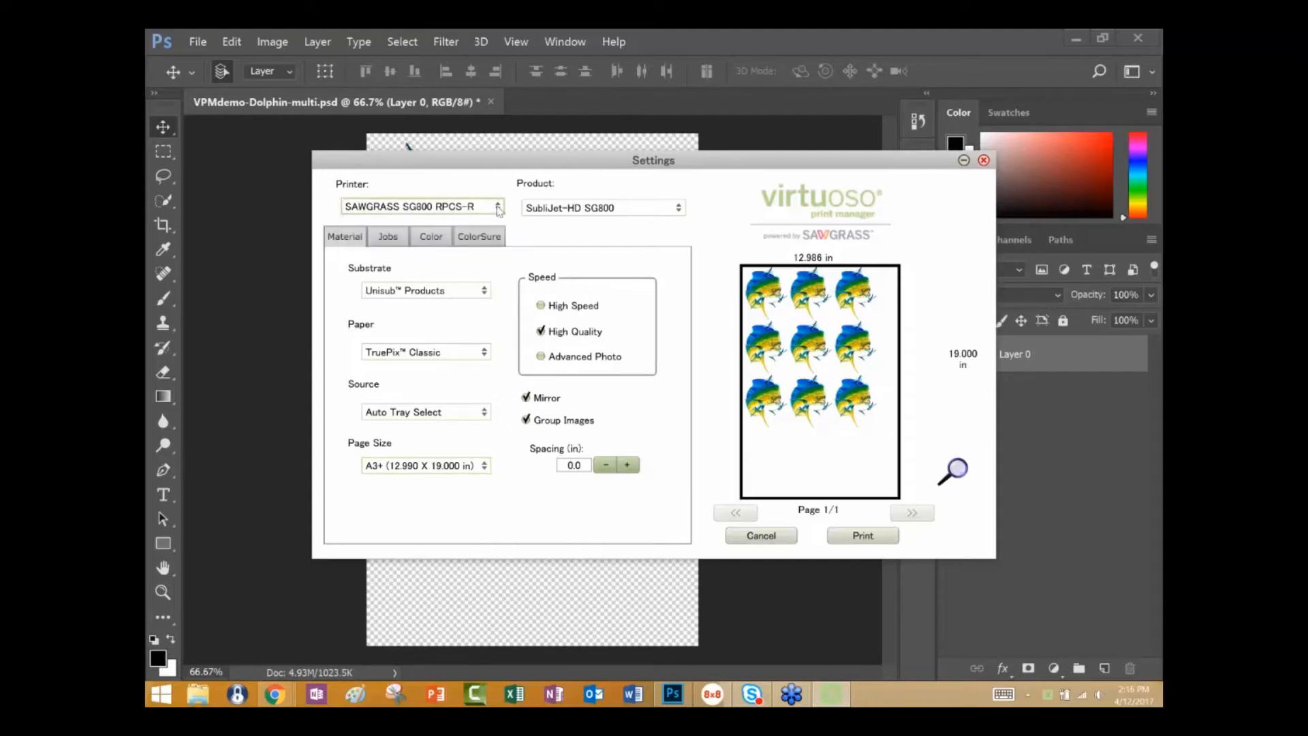
click(500, 210)
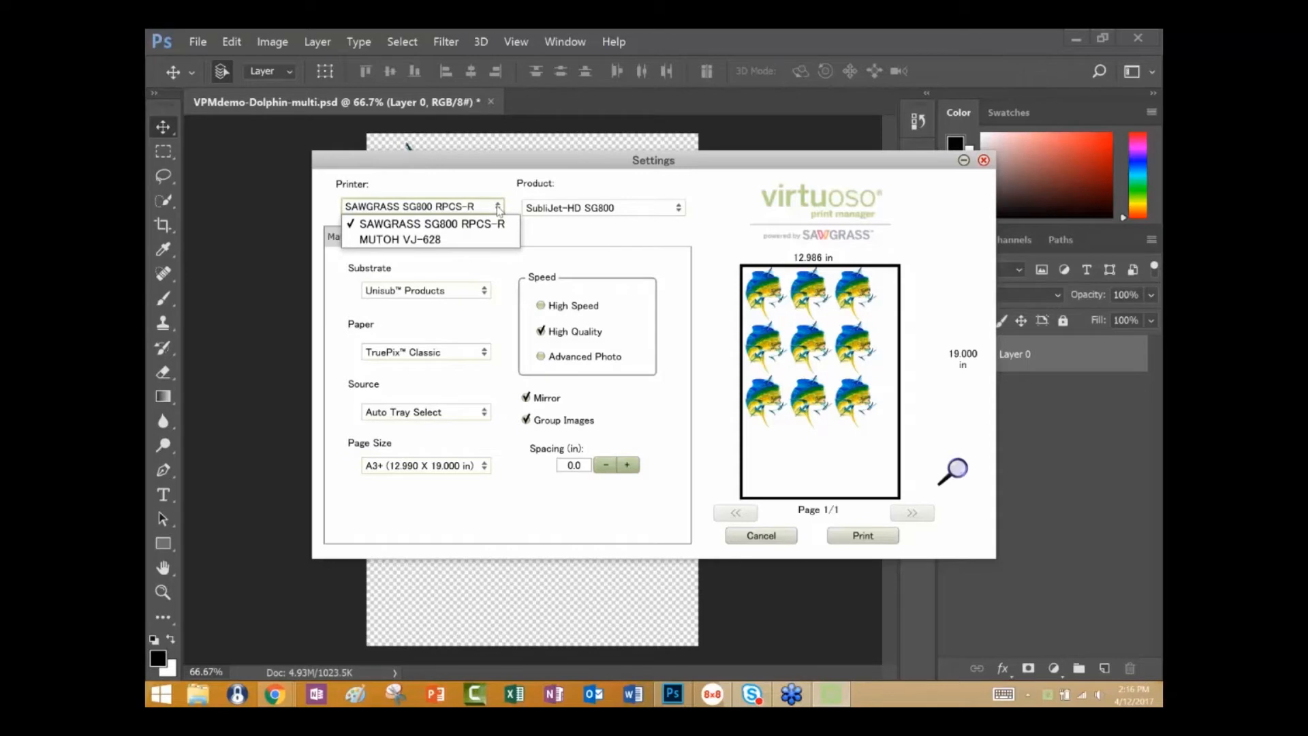
click(499, 210)
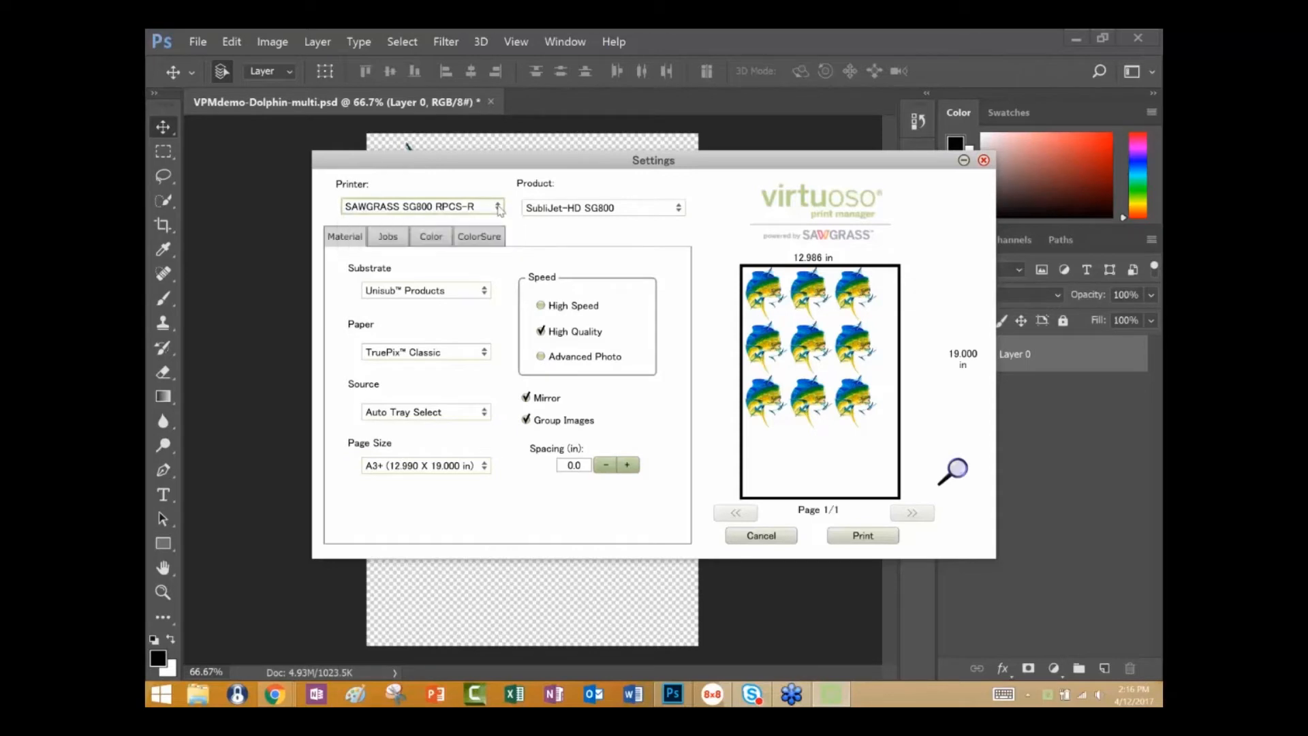
click(679, 209)
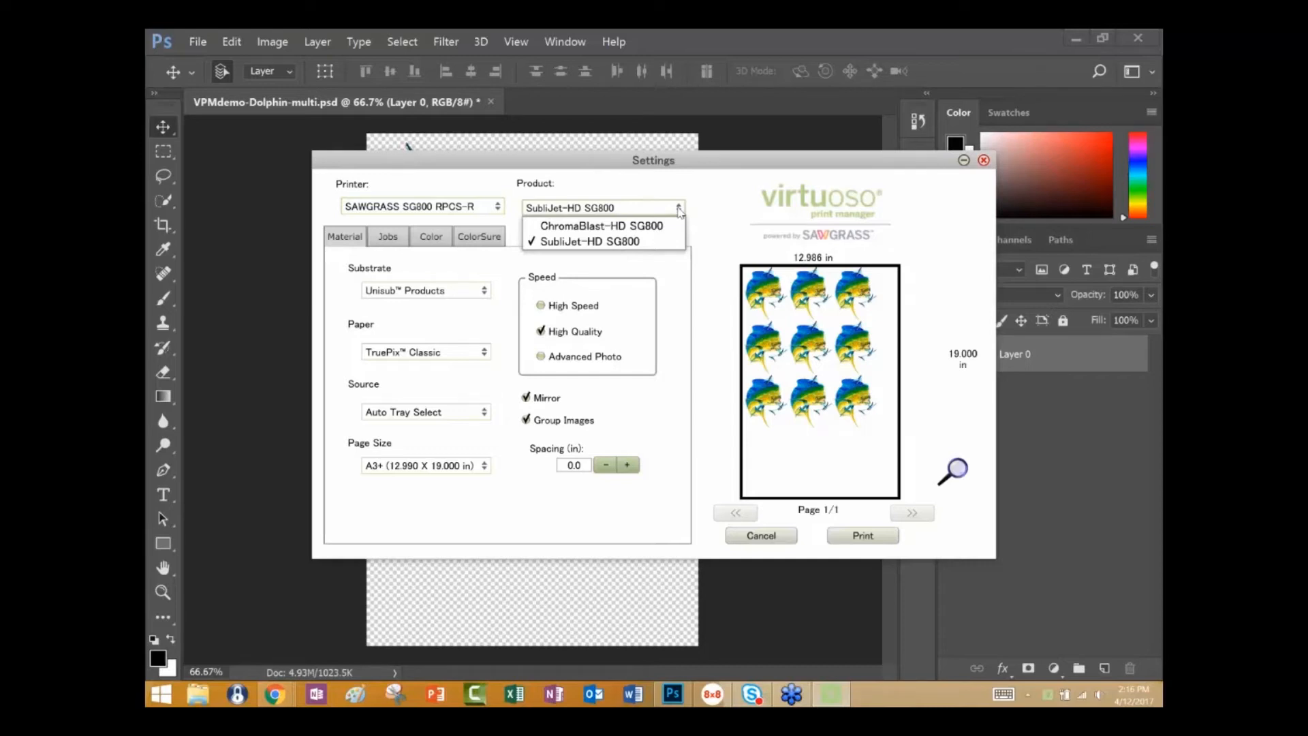
click(679, 210)
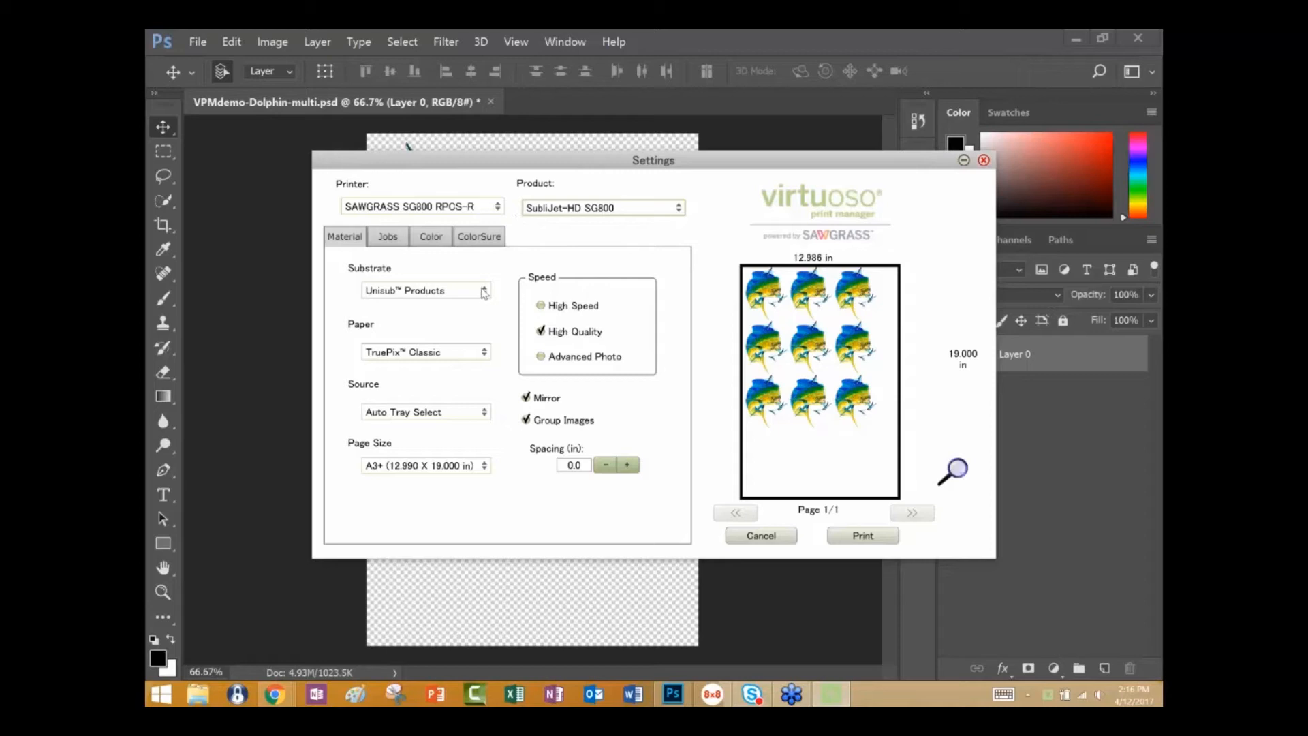
click(484, 292)
click(484, 292)
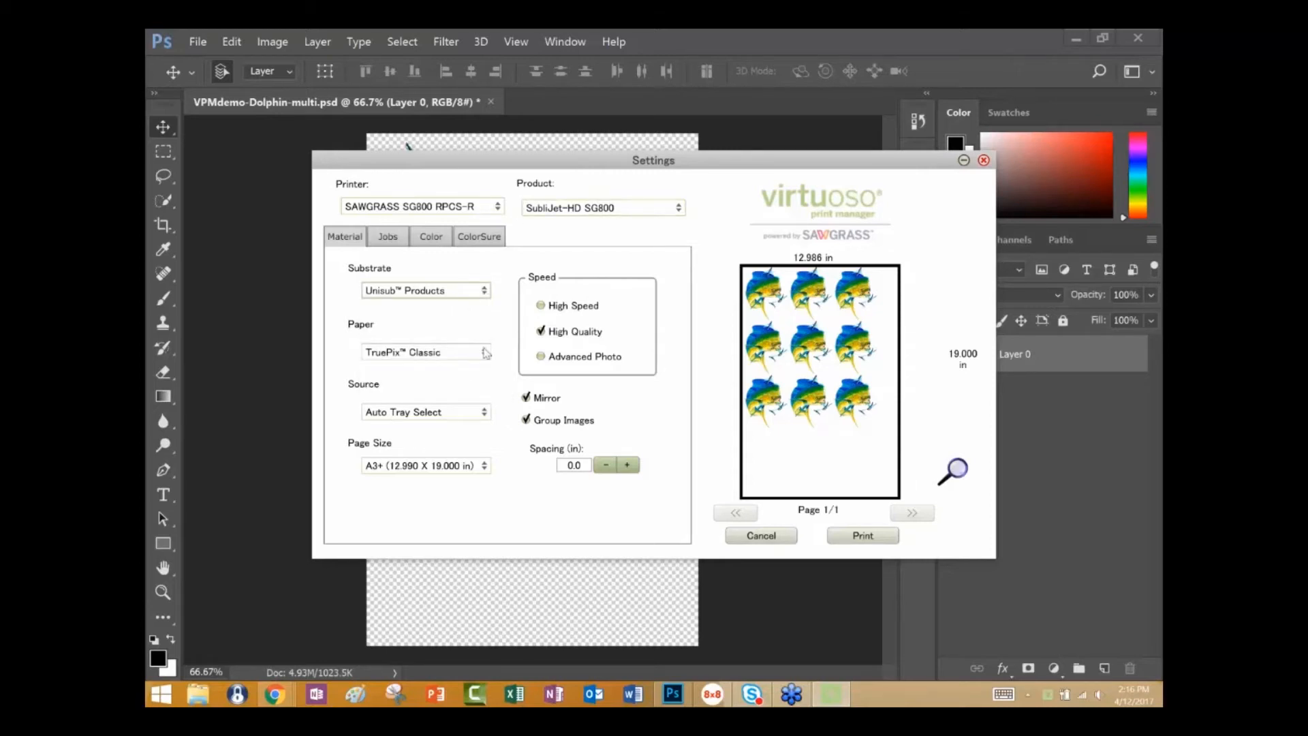
Review the paper options and the substrates offered at the High Quality speed.
click(485, 352)
click(485, 352)
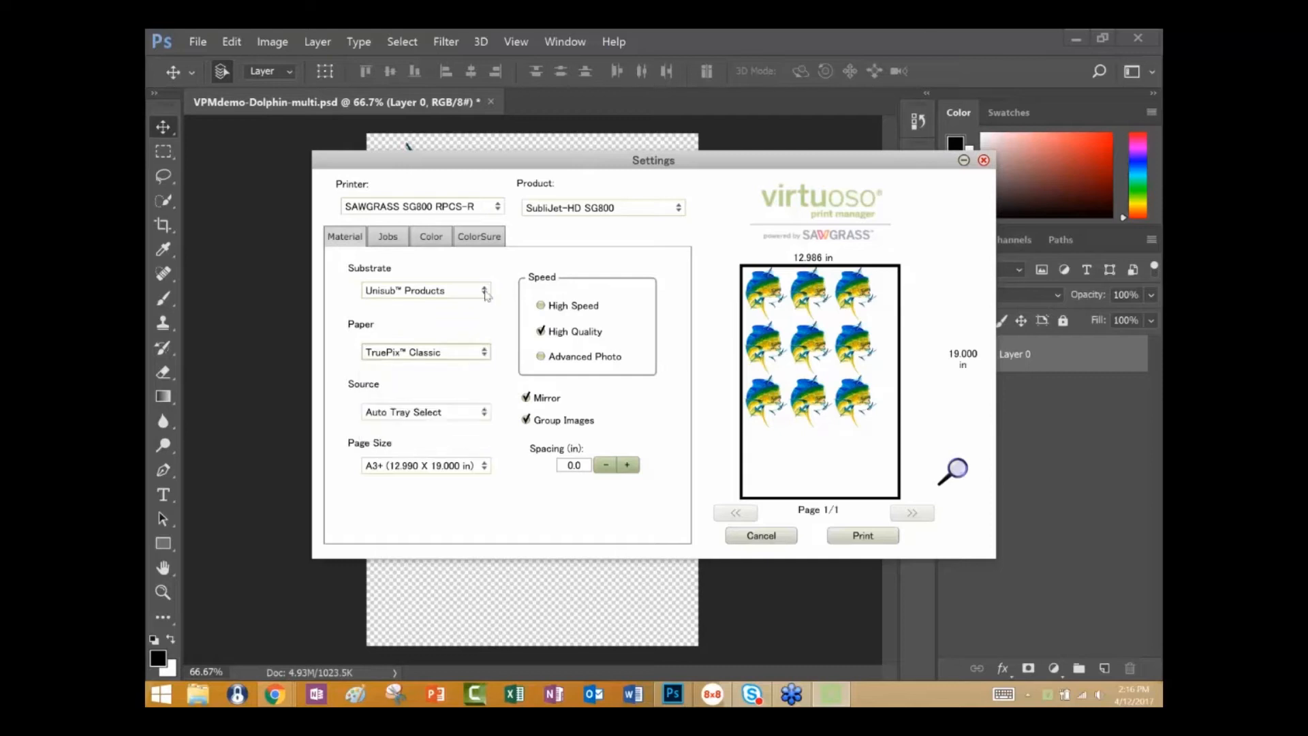
click(485, 292)
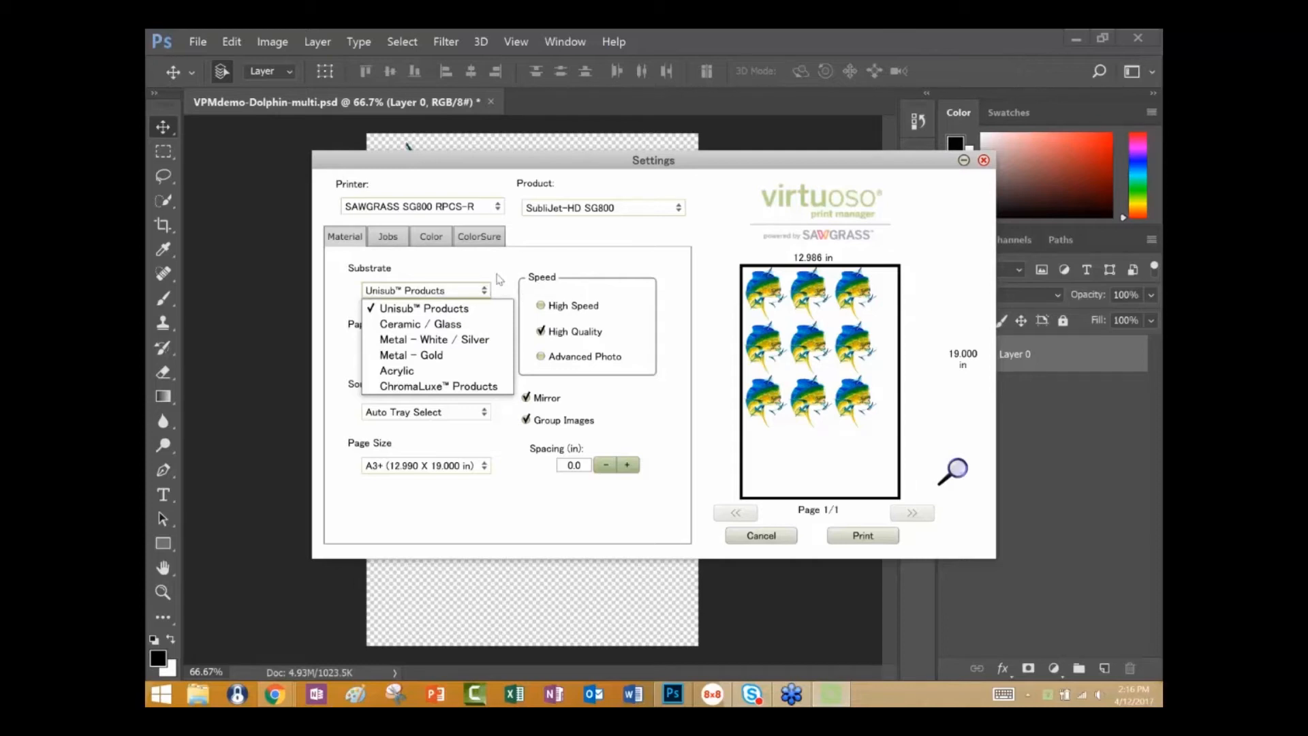
click(526, 294)
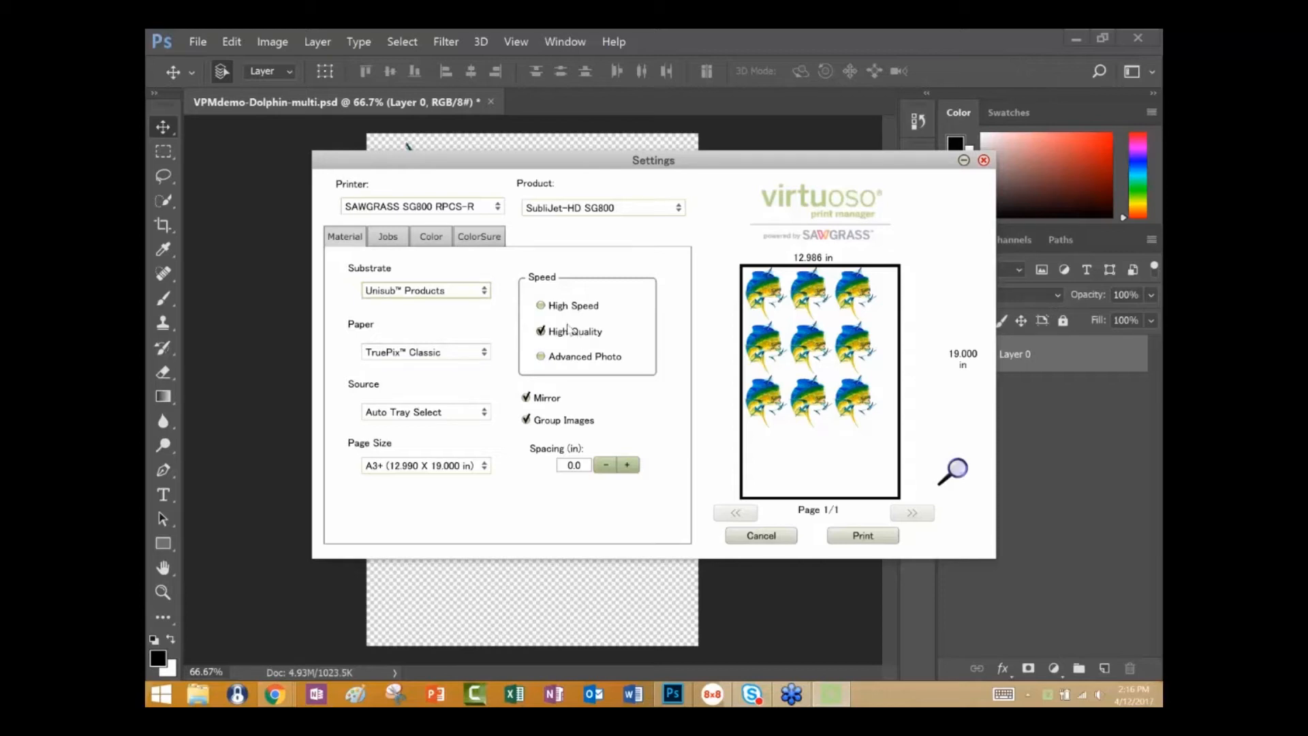
Set the print speed to High Speed and review the substrates offered for it.
click(542, 306)
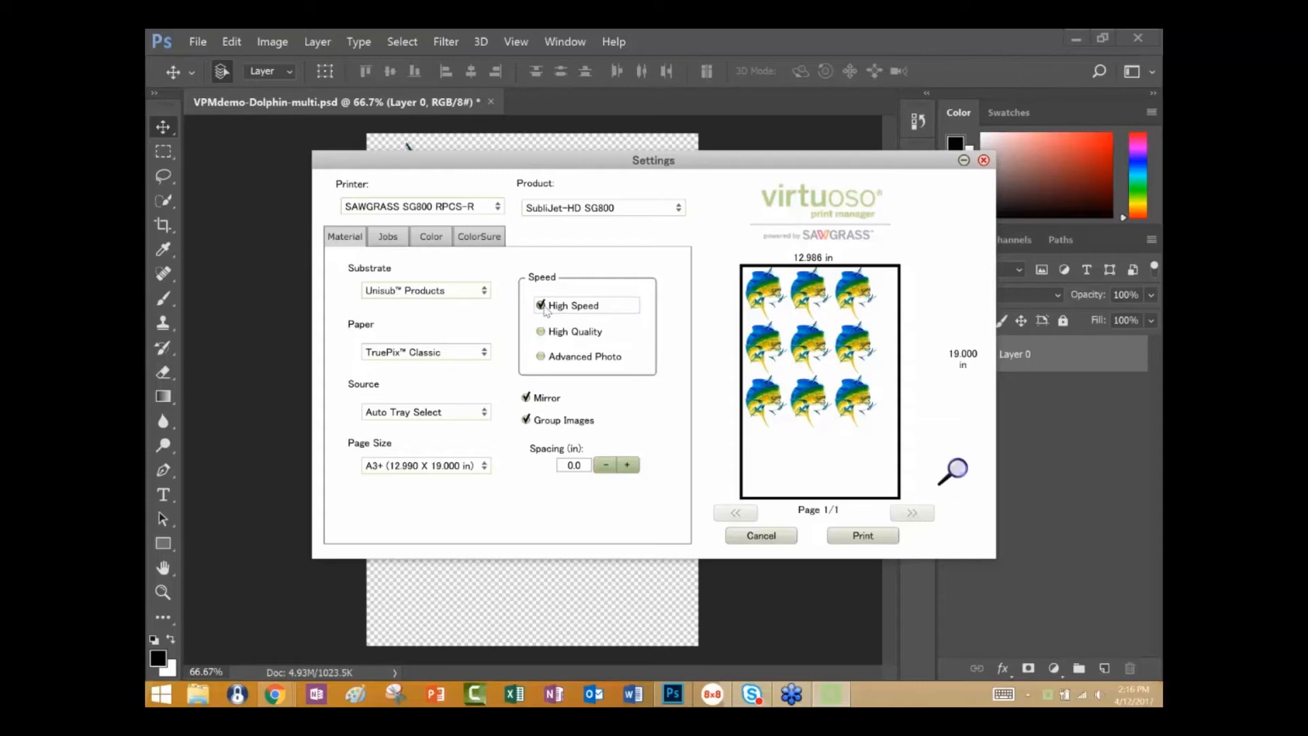
click(485, 291)
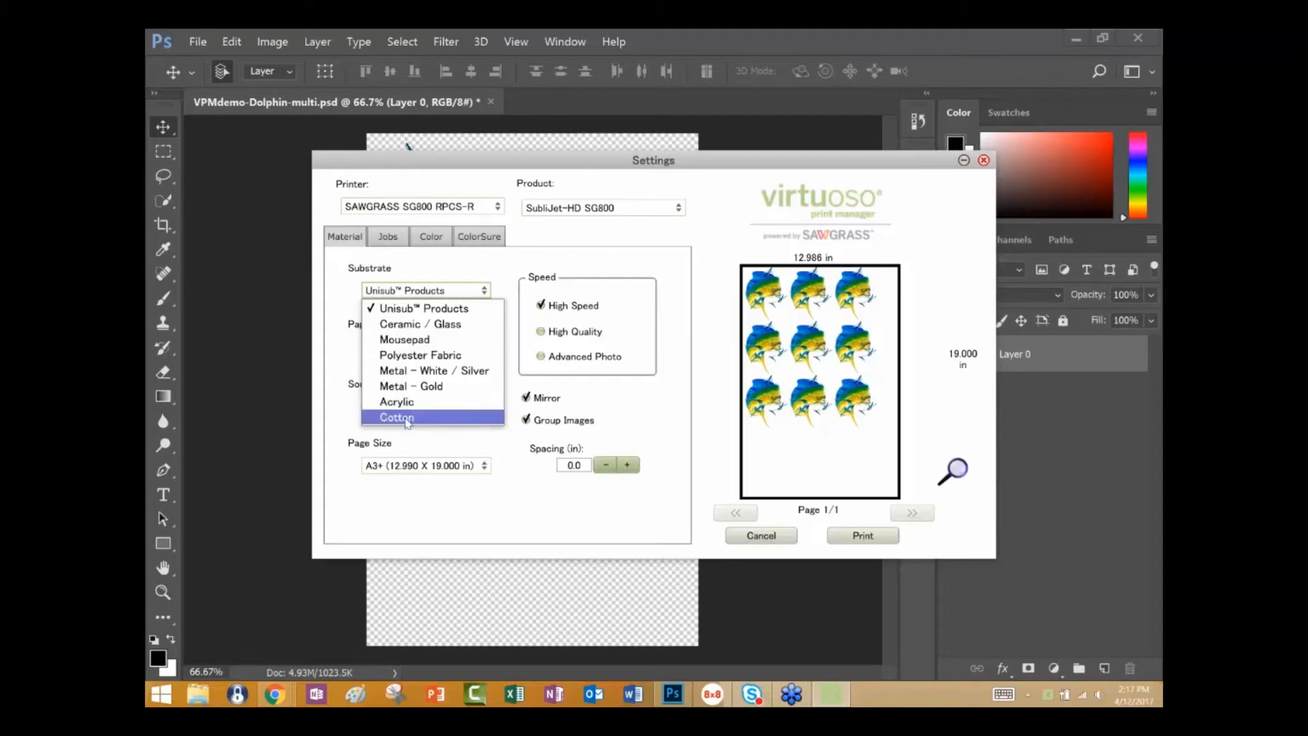
click(678, 210)
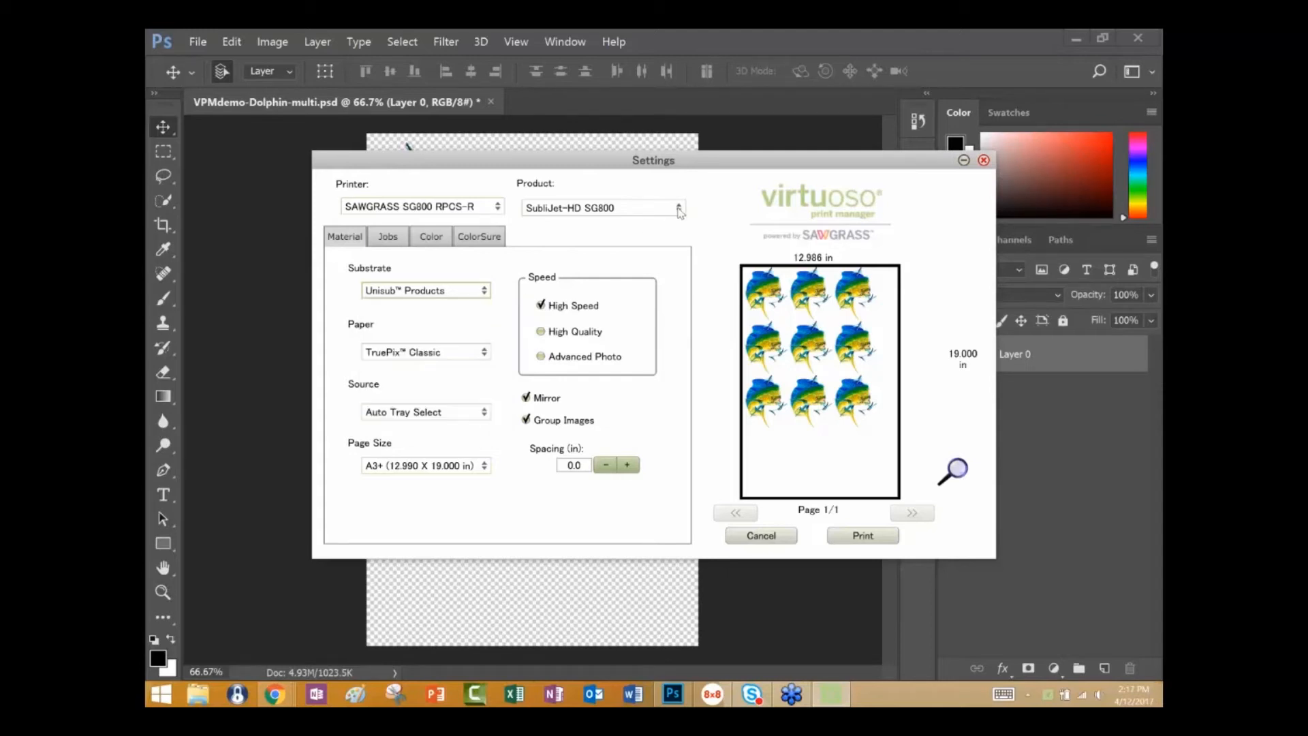
Set the product to ChromaBlast-HD SG800 and check its substrate options.
click(678, 210)
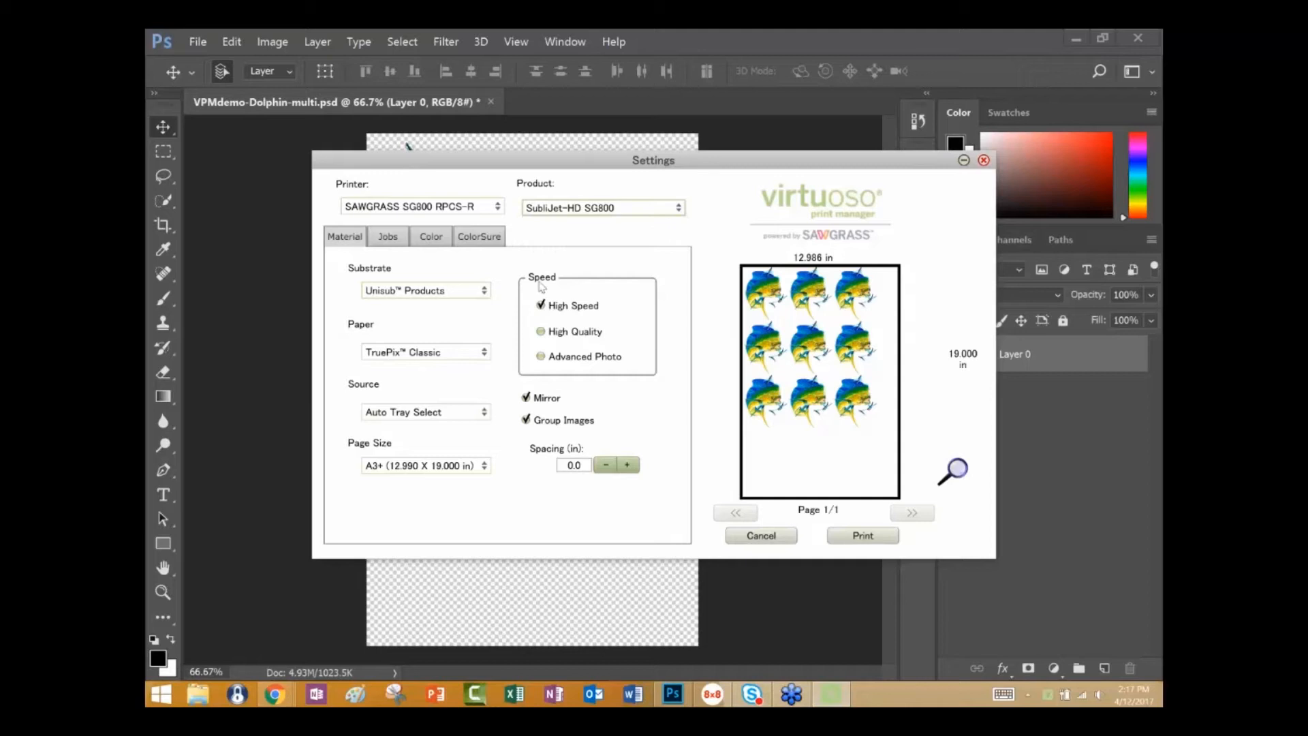
click(486, 290)
click(486, 291)
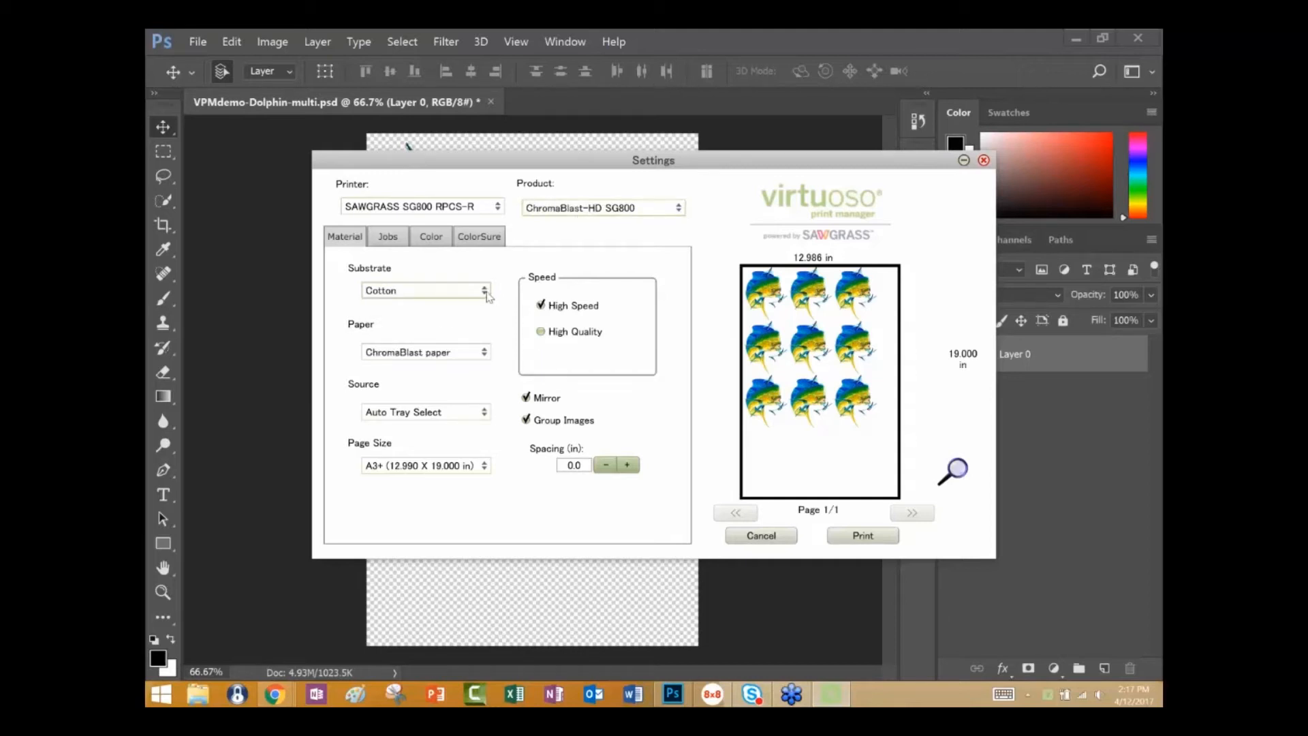
click(486, 291)
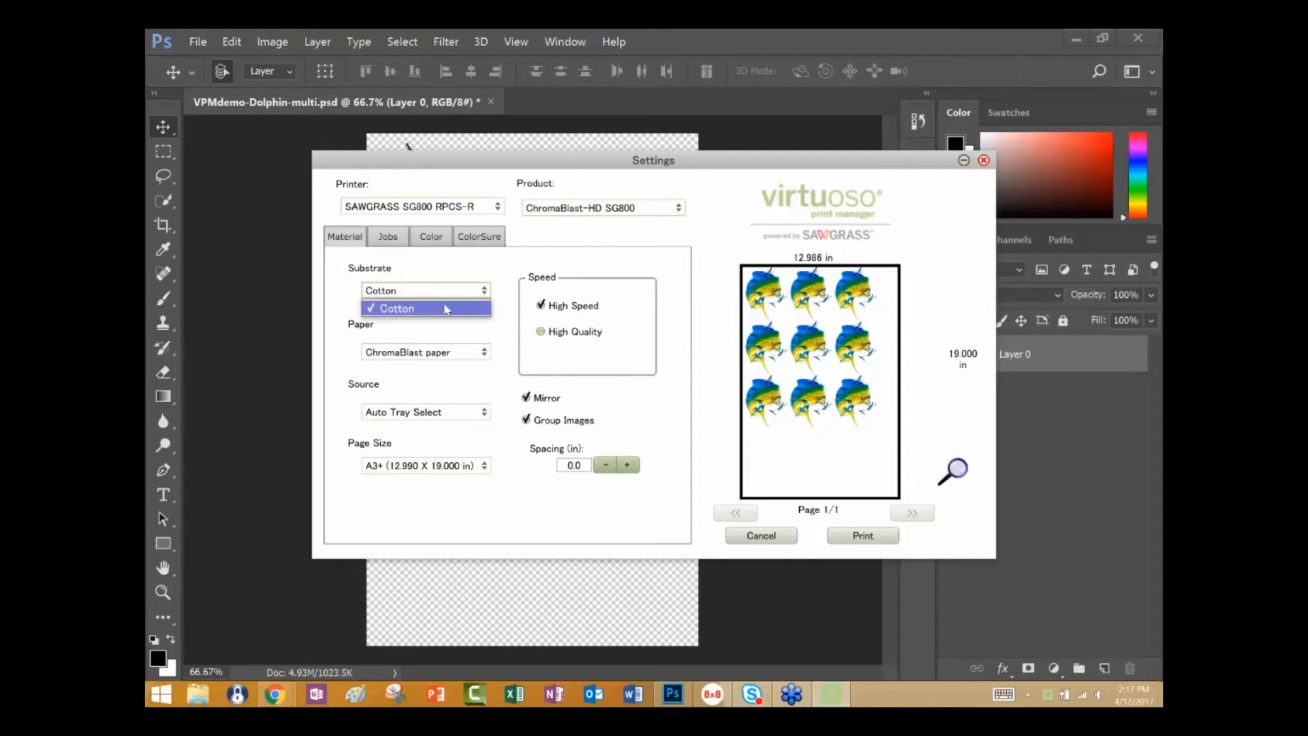
Set the product back to SubliJet-HD SG800 and the substrate to Unisub Products.
click(679, 209)
click(679, 209)
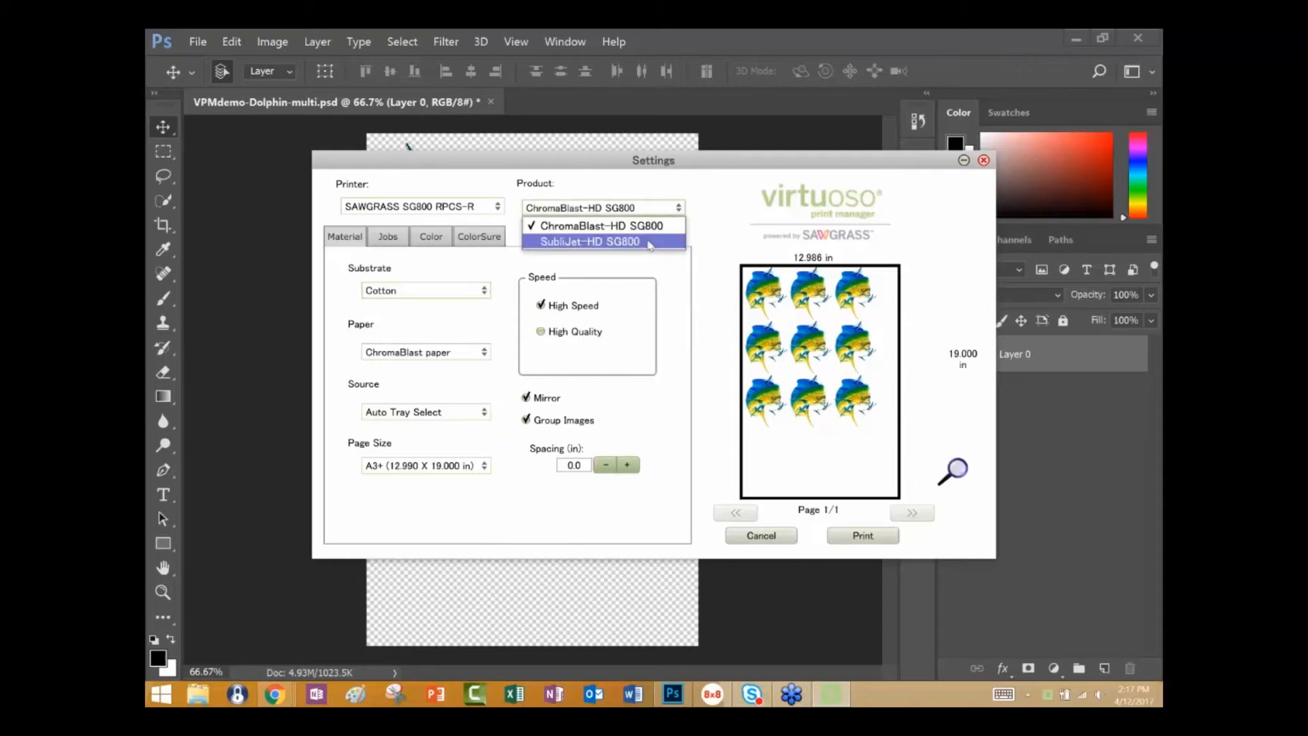
click(648, 242)
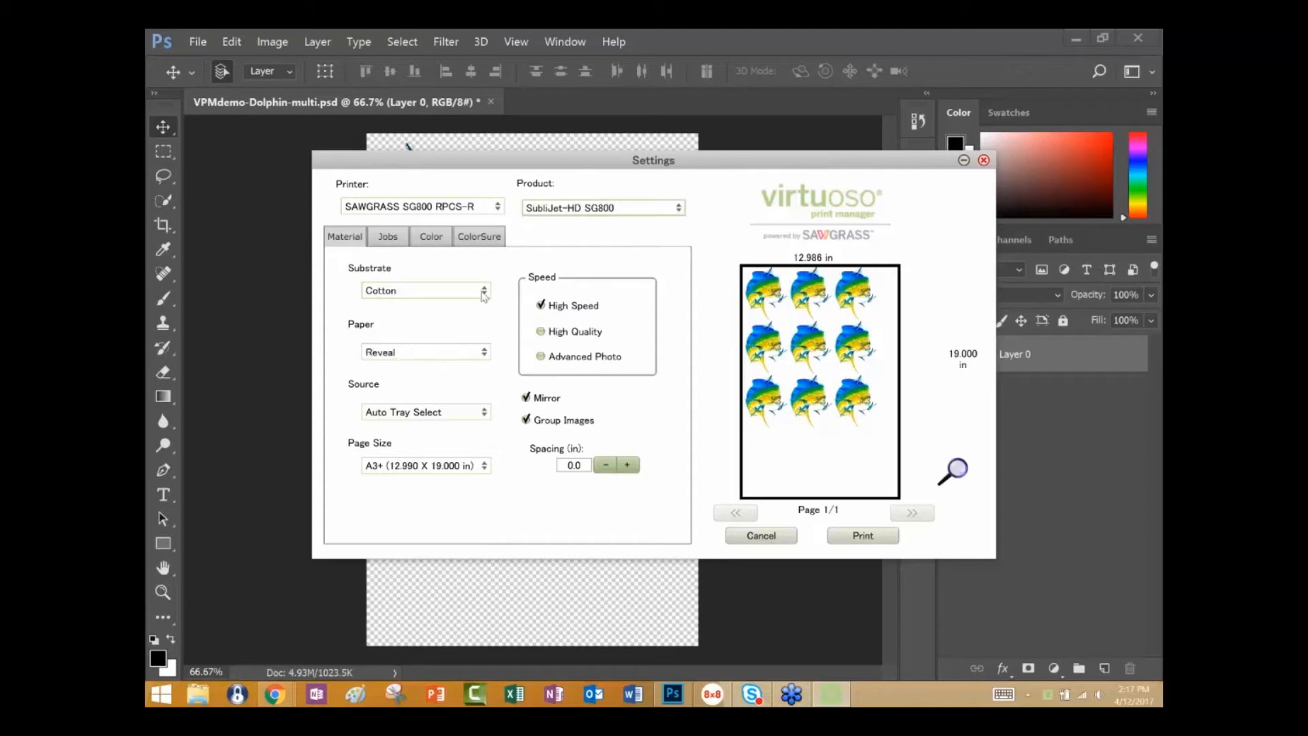
click(486, 298)
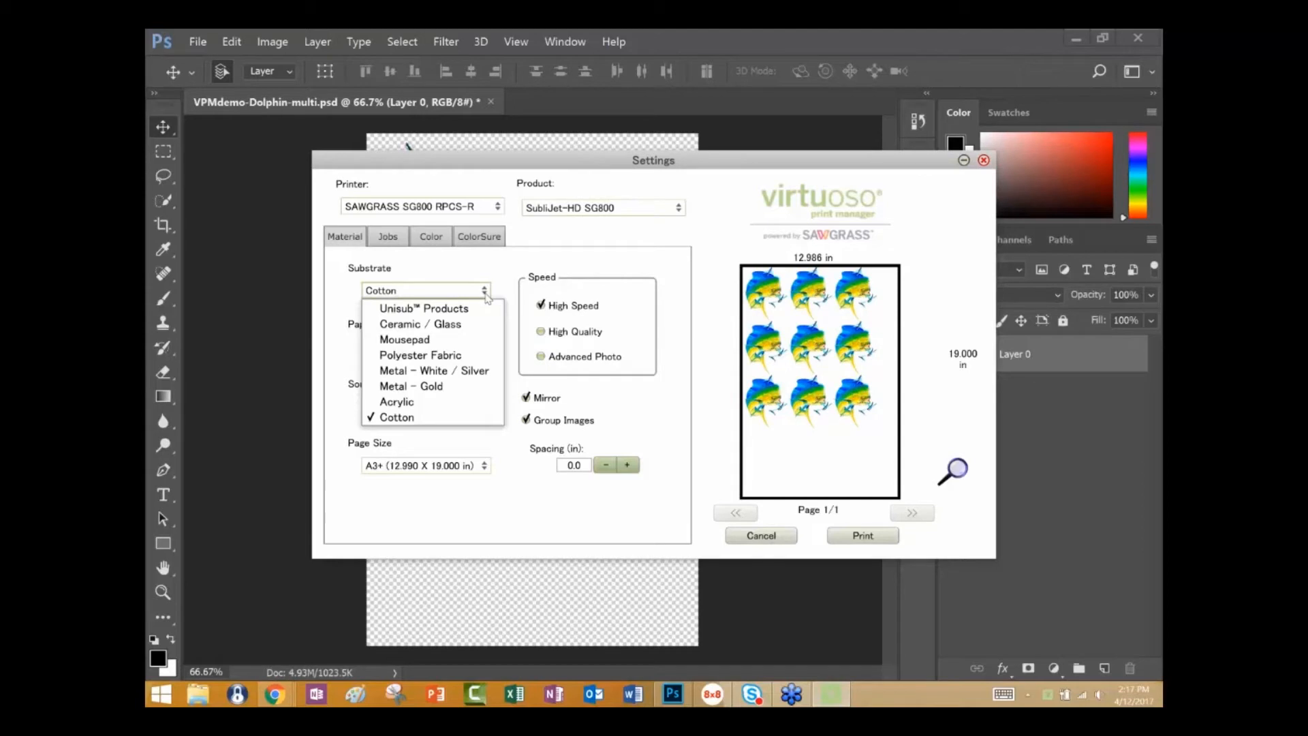
click(477, 308)
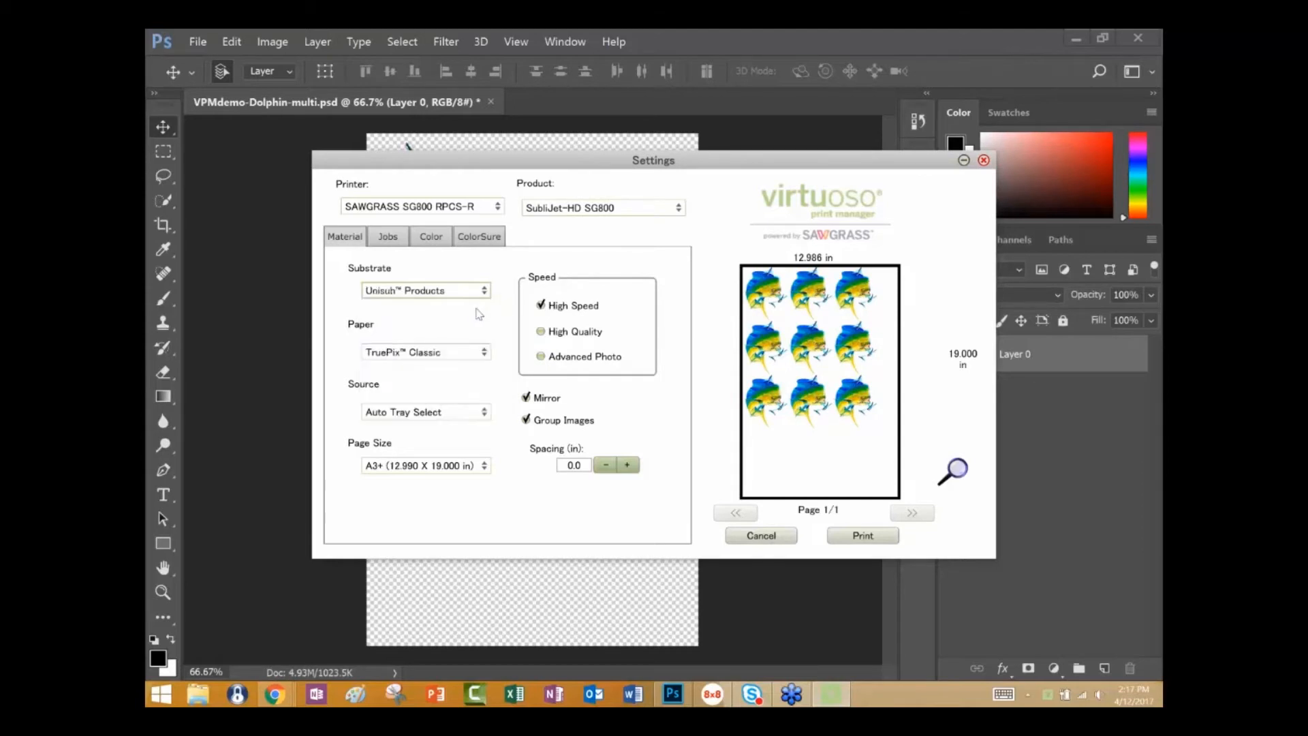
Set the print speed to High Quality and check the substrate options for it.
click(541, 331)
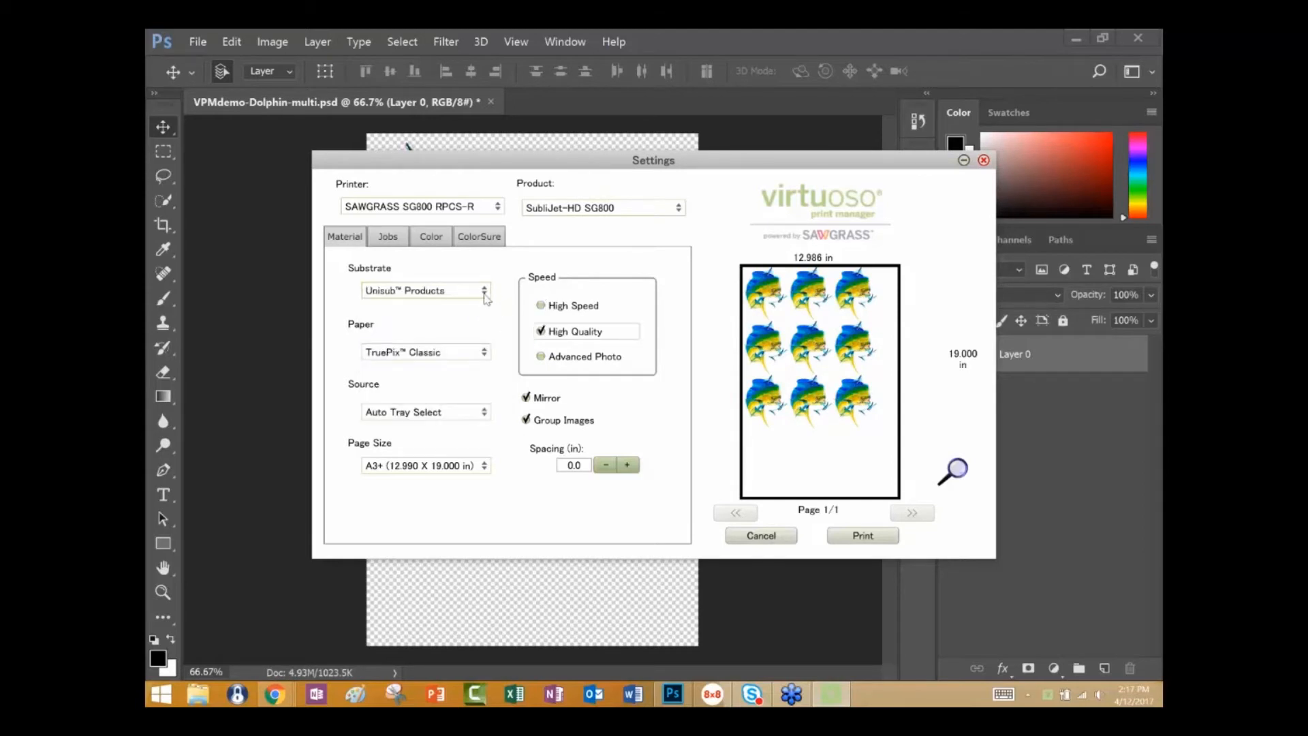
click(486, 297)
click(487, 297)
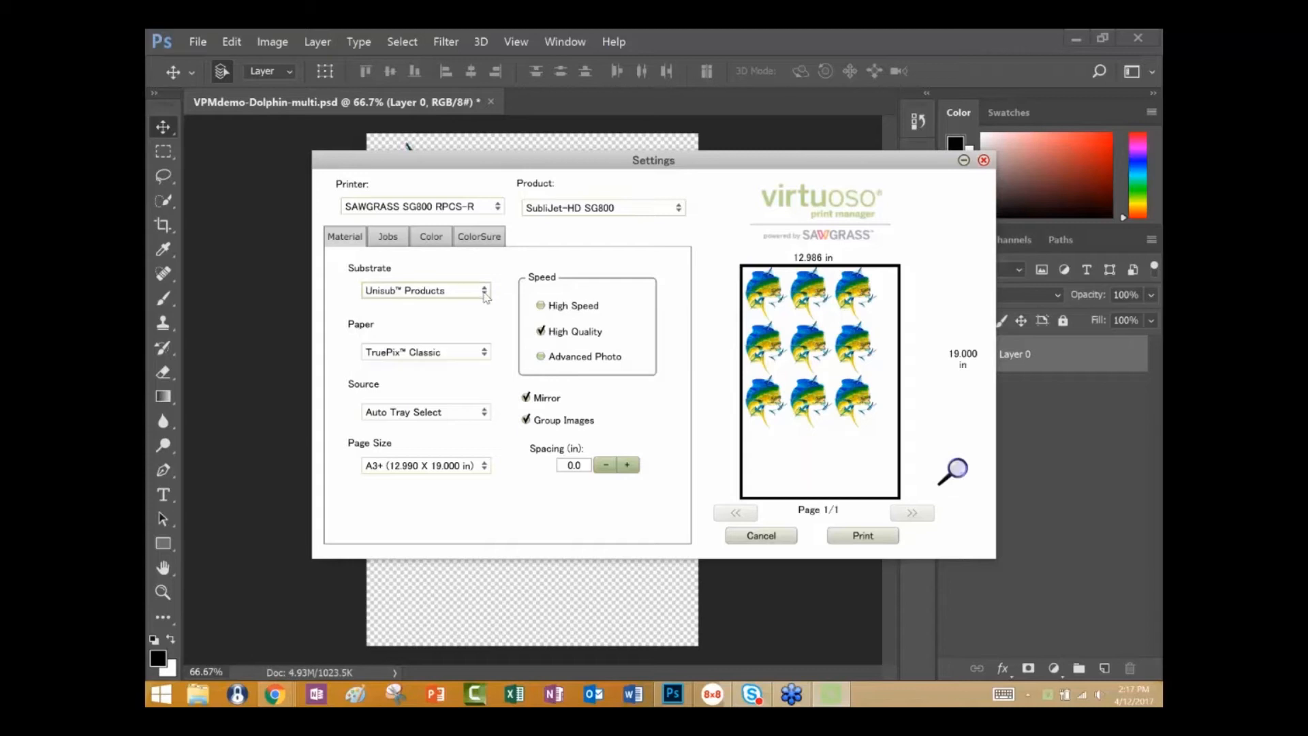
Set the print speed to Advanced Photo and check which substrates it supports.
click(541, 357)
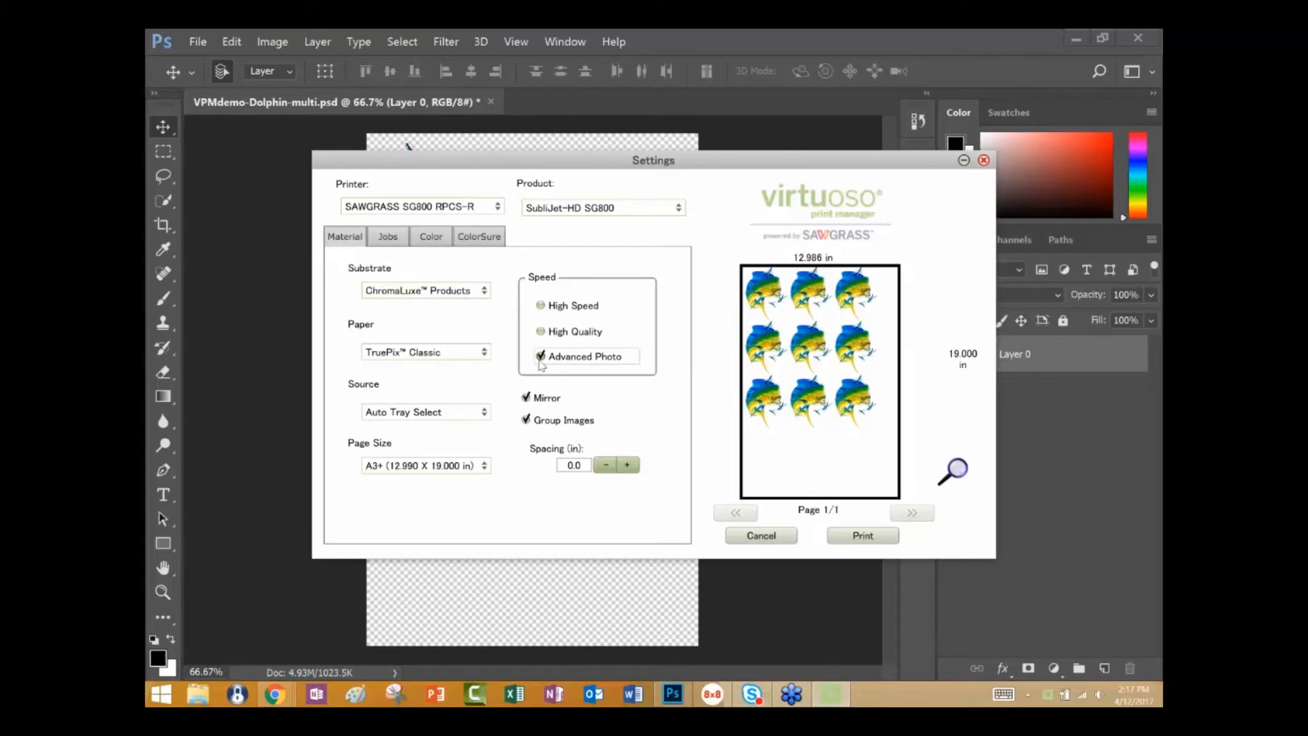
click(487, 293)
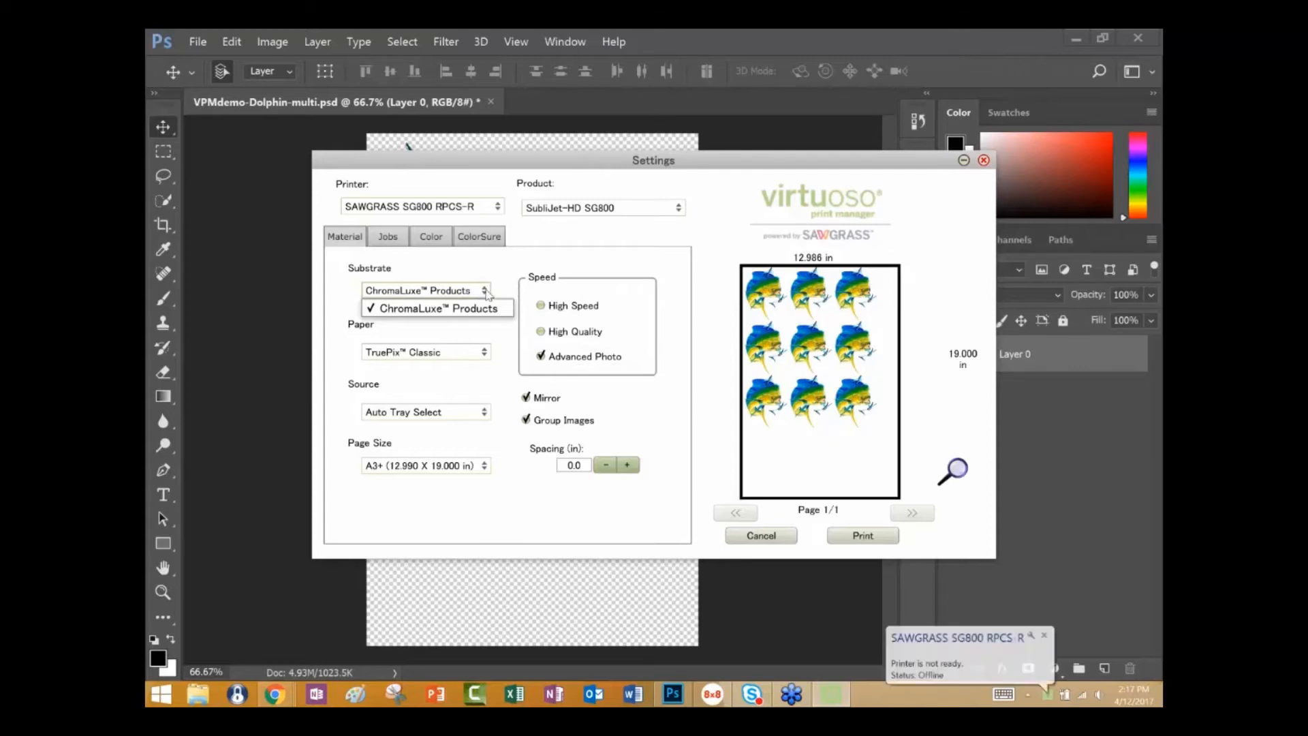
click(487, 293)
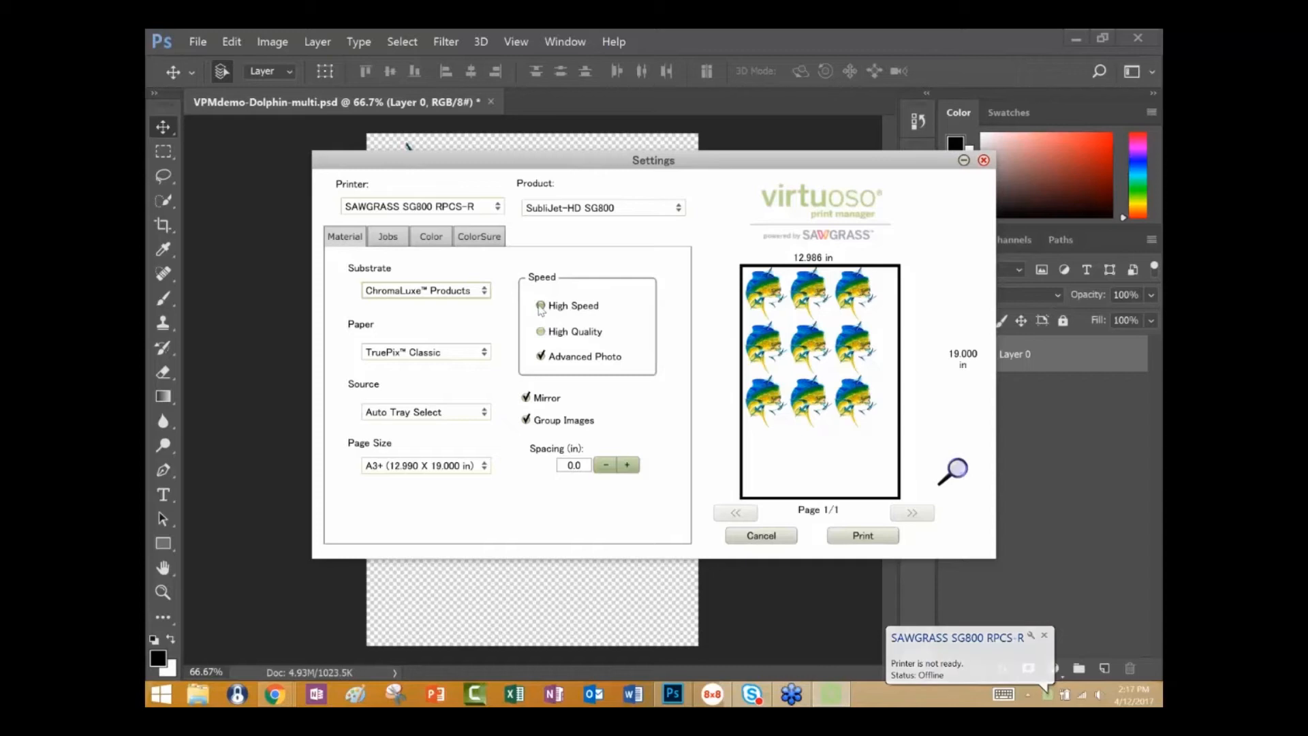
Set the print speed to High Speed and the transfer paper to TexPrint-R.
click(541, 306)
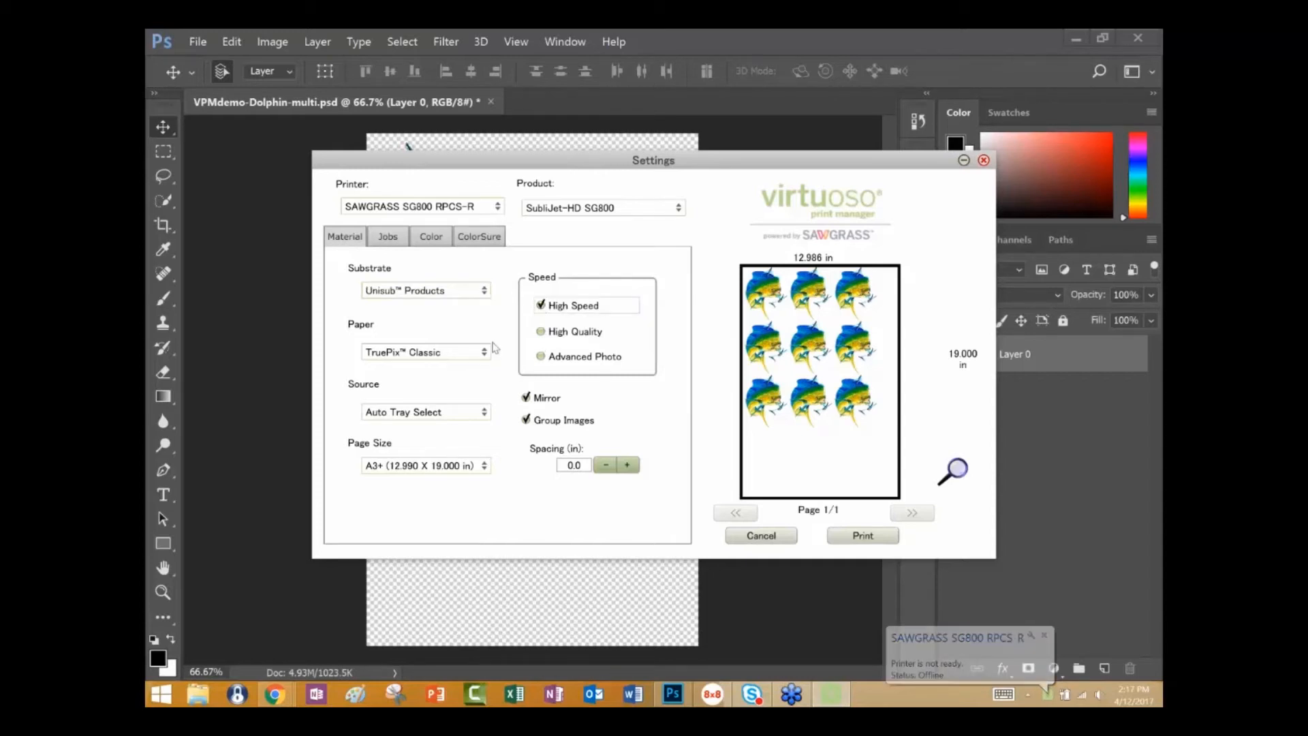
click(485, 353)
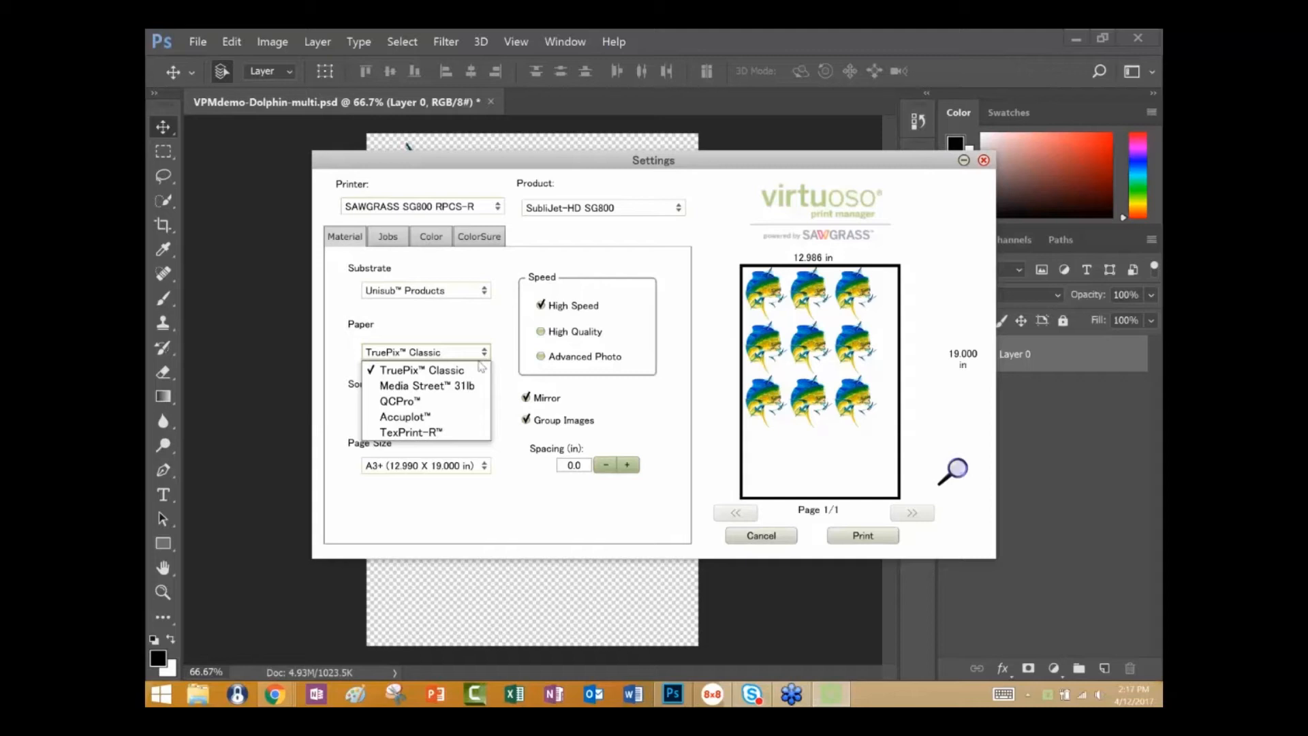
click(425, 436)
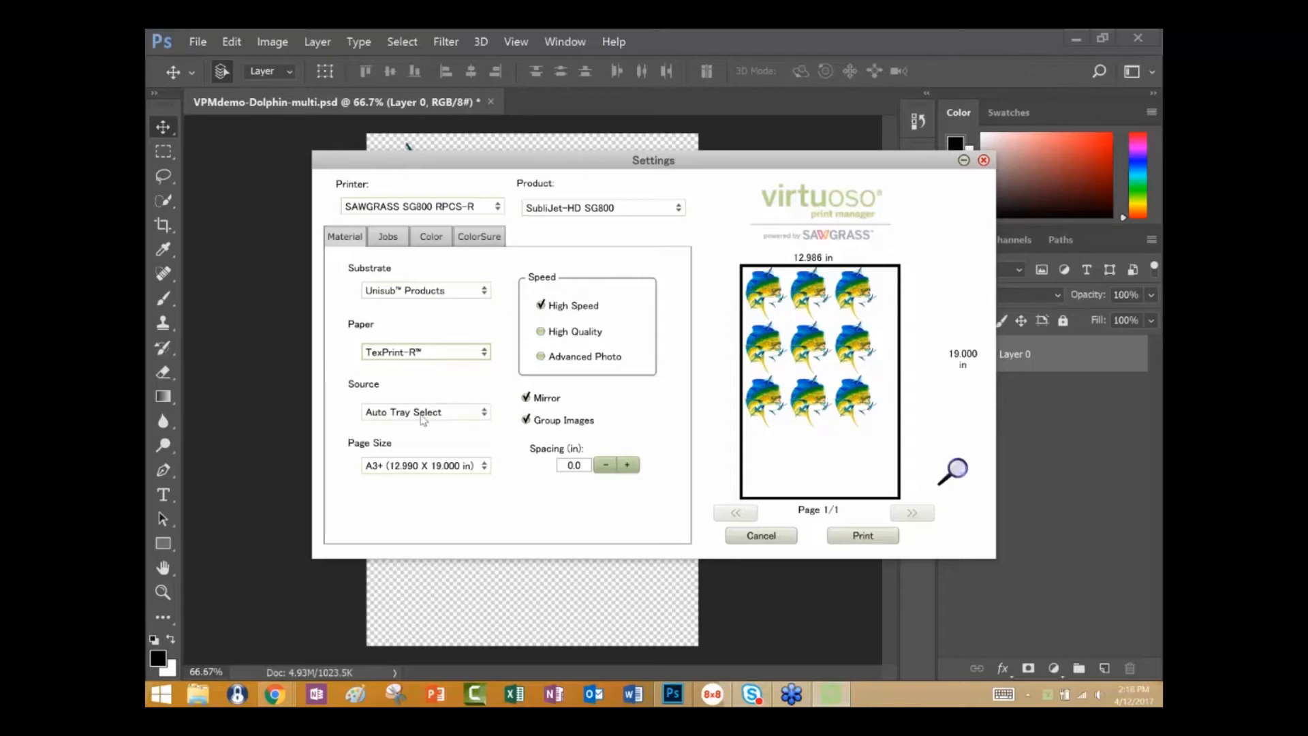
Review the page size options, and turn mirroring off and back on to compare the dolphin layout.
click(485, 469)
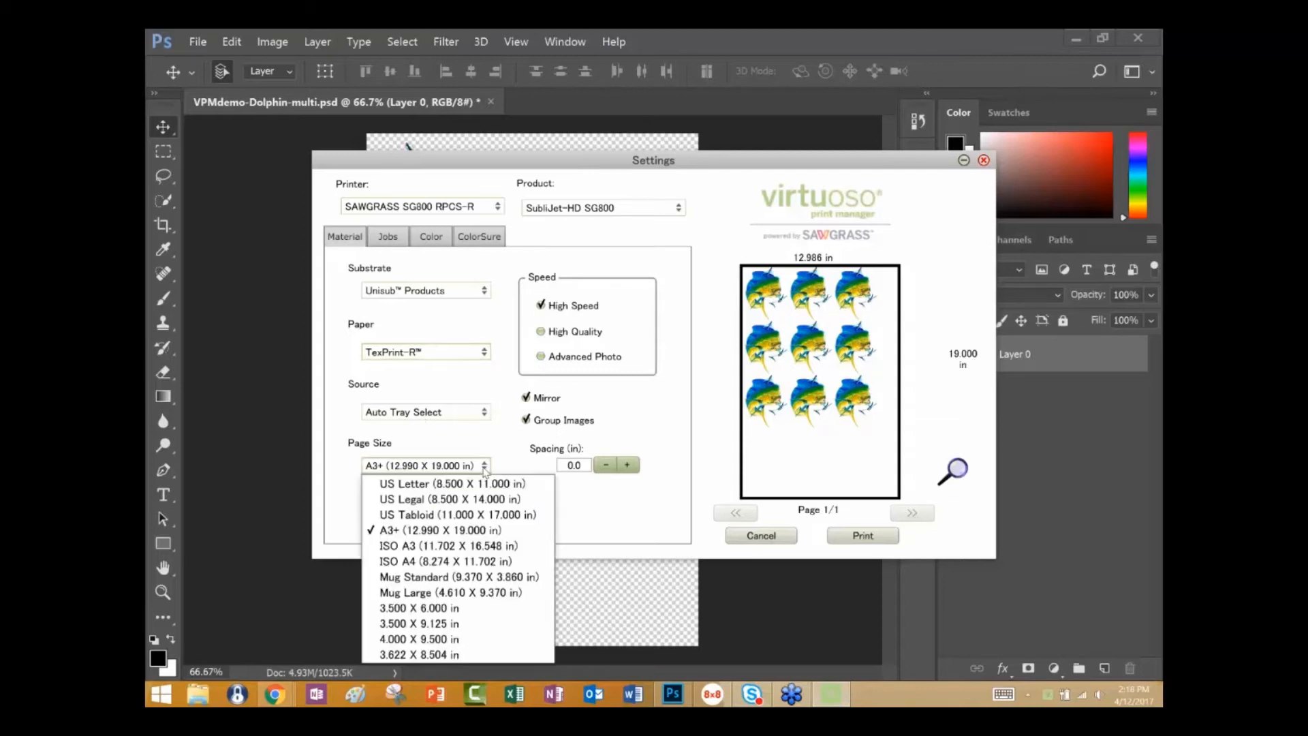
click(485, 469)
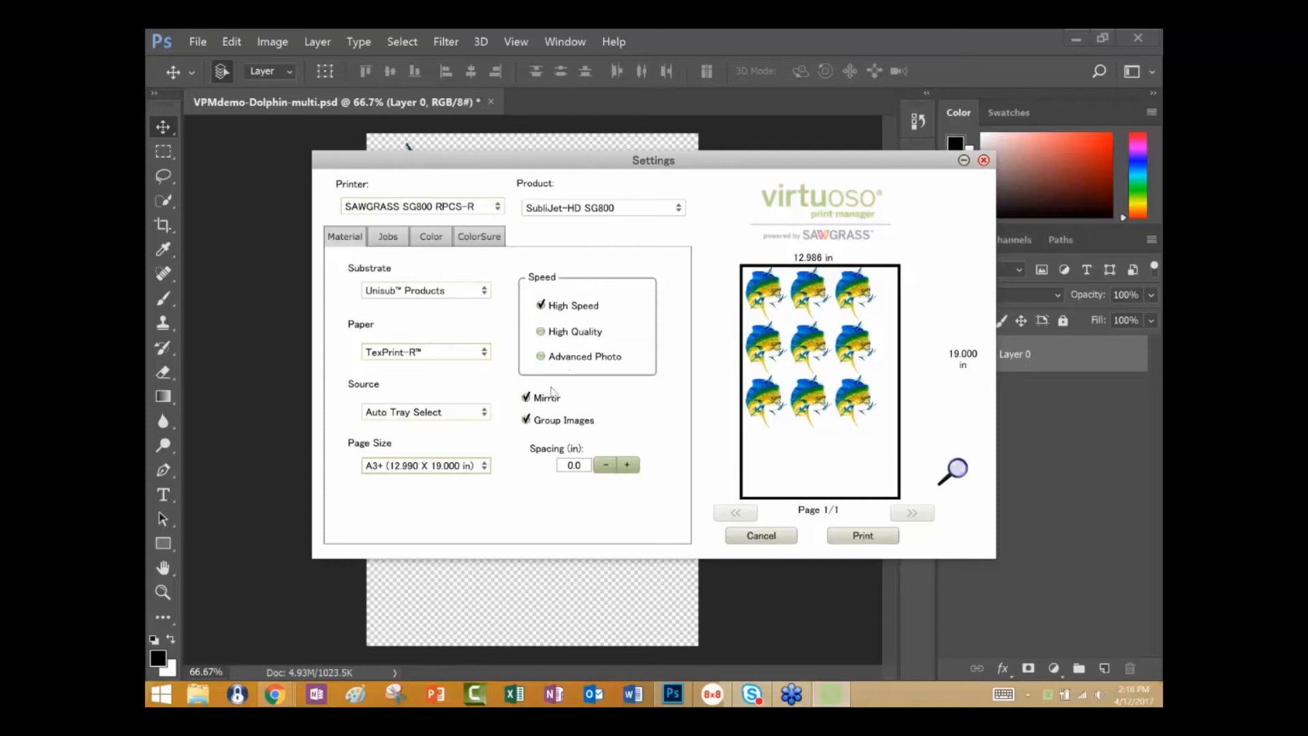
click(526, 399)
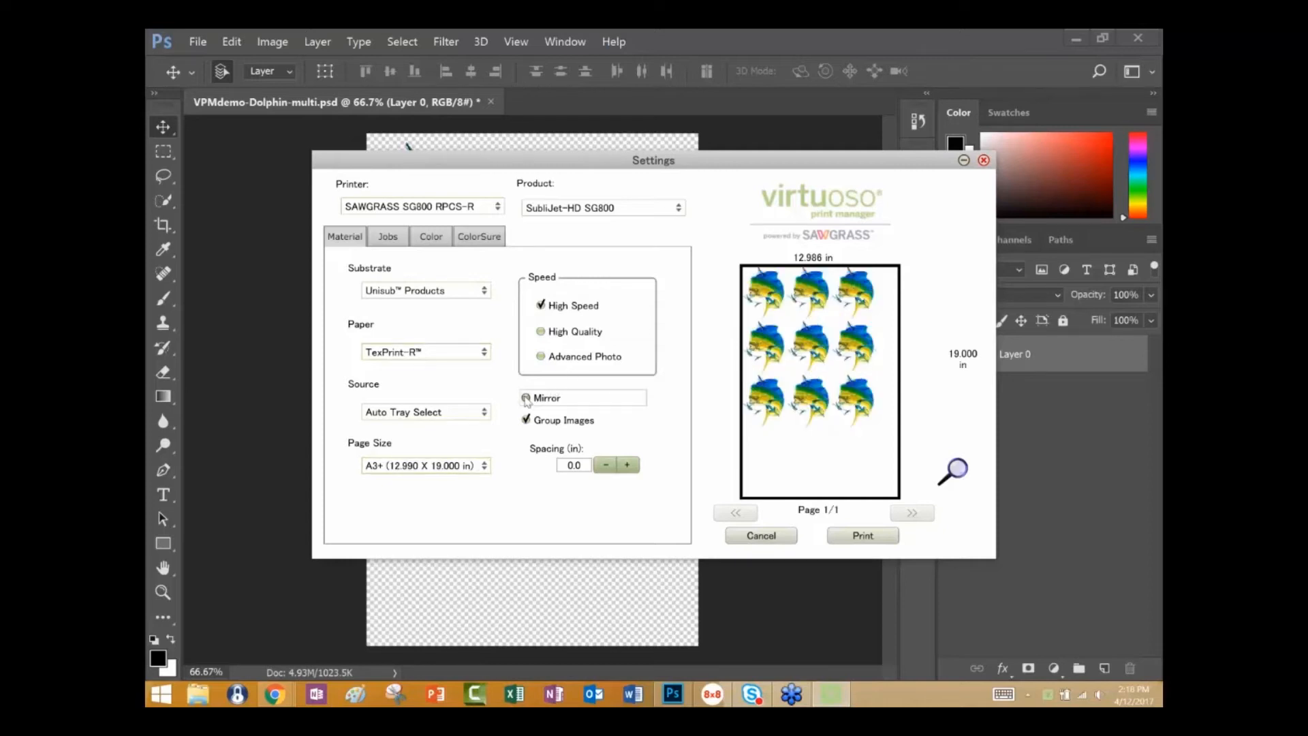
click(526, 400)
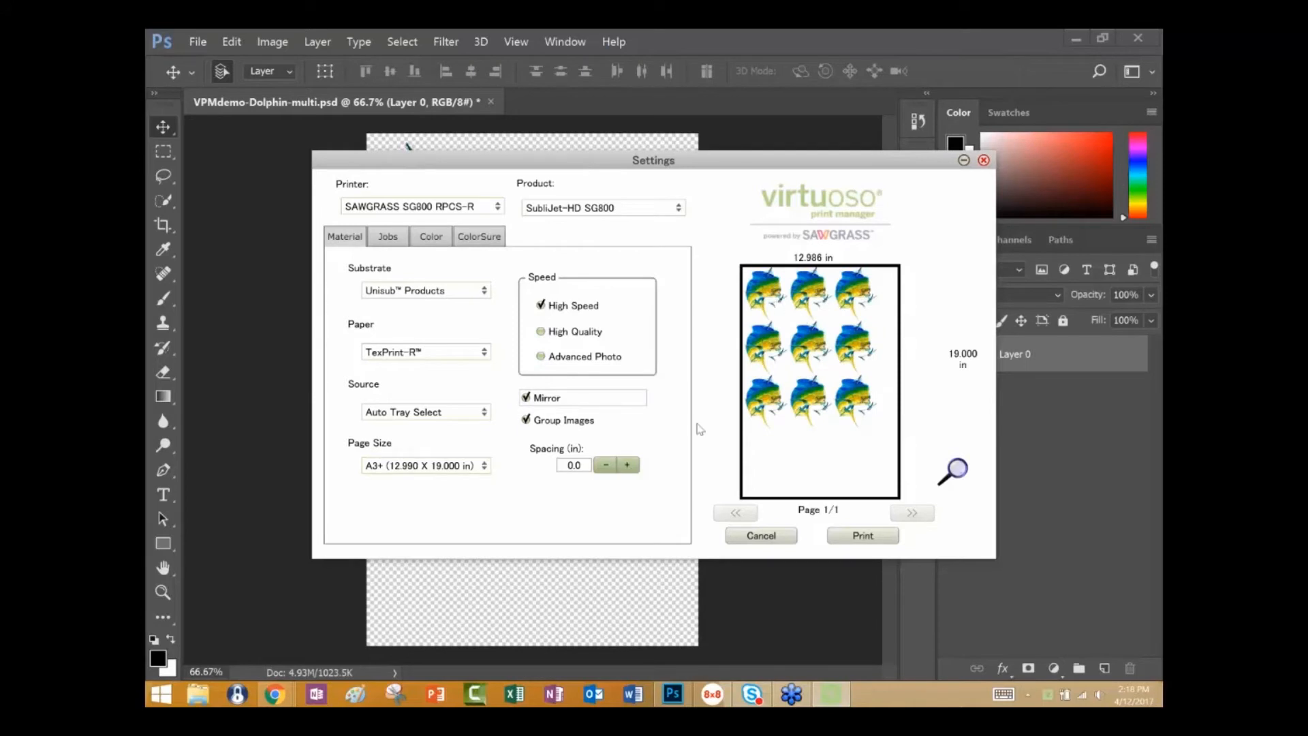
Increase the spacing between the grouped dolphins to 0.1 in and return it to 0.0 in.
click(628, 466)
click(628, 465)
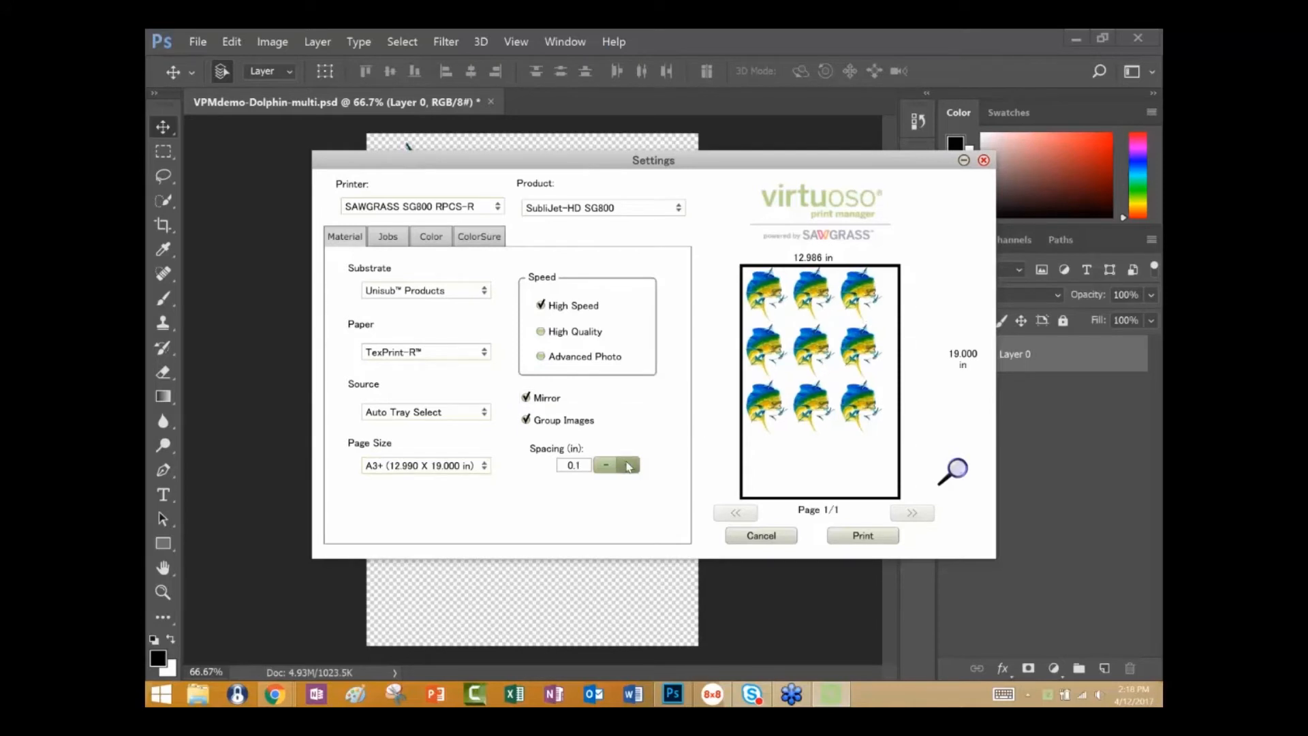
click(605, 469)
click(606, 469)
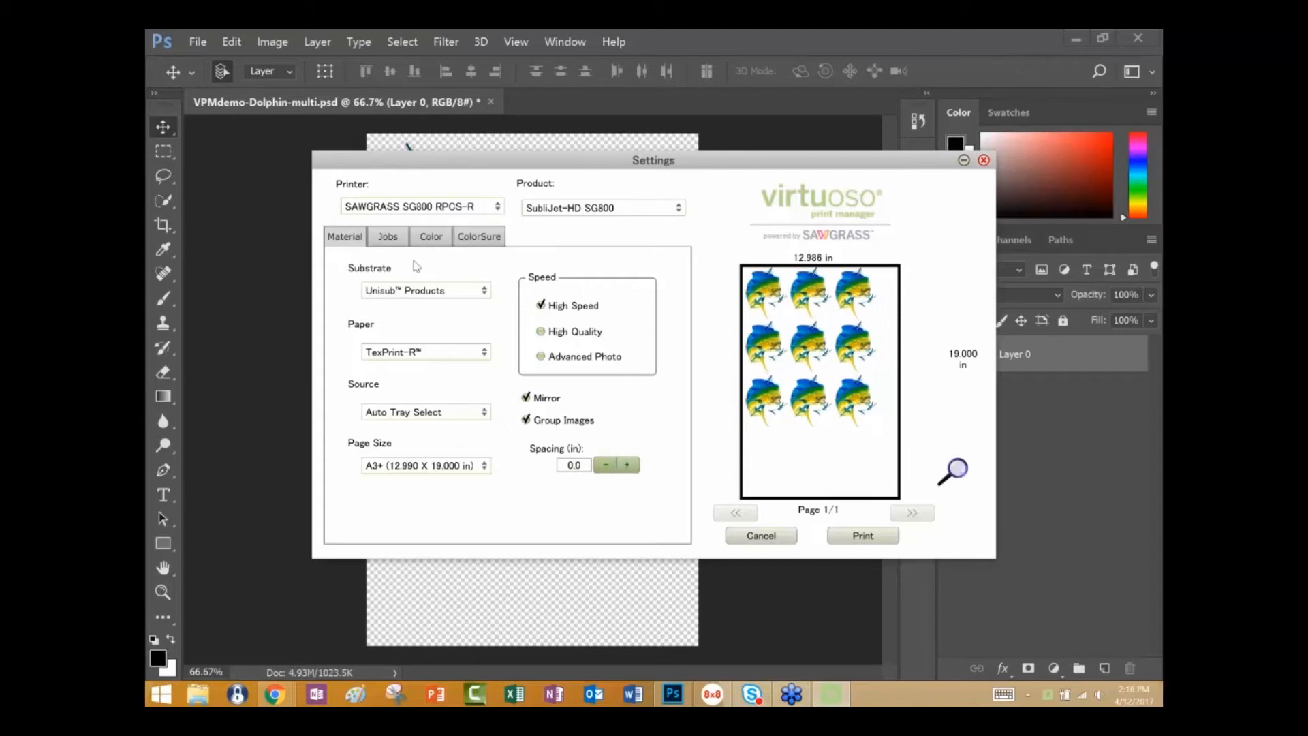
Shift the cyan-red balance fully toward red, to 50, in the Photographic color settings.
click(433, 244)
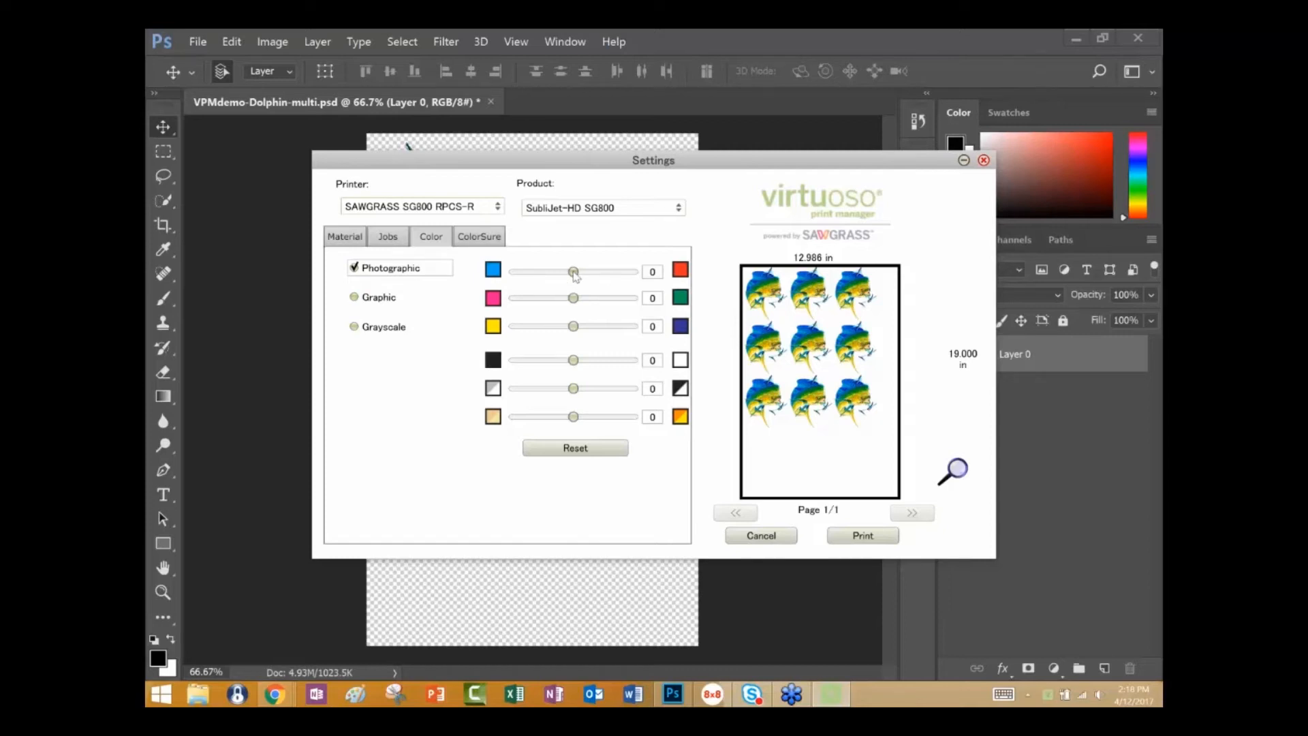
click(576, 275)
click(637, 271)
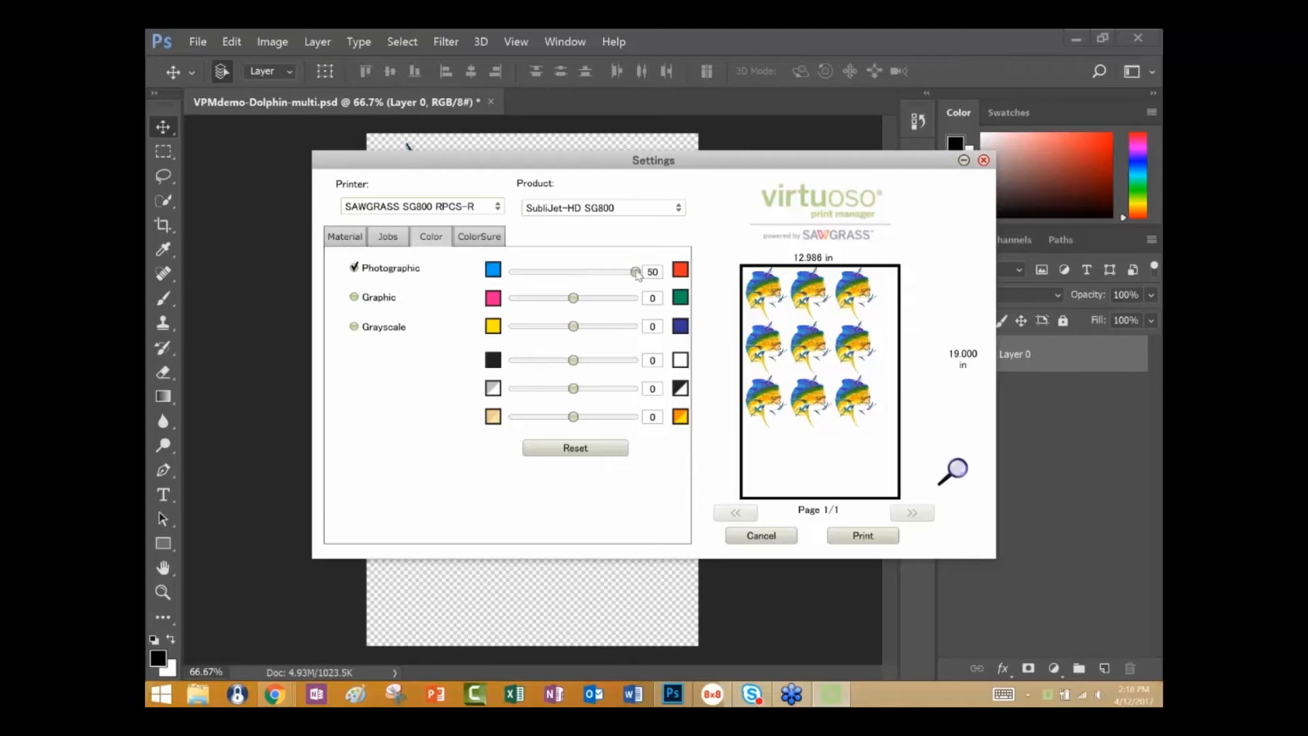
Open the magnified page preview, enlarge its window and move it clear of the cyan-red balance control.
click(956, 470)
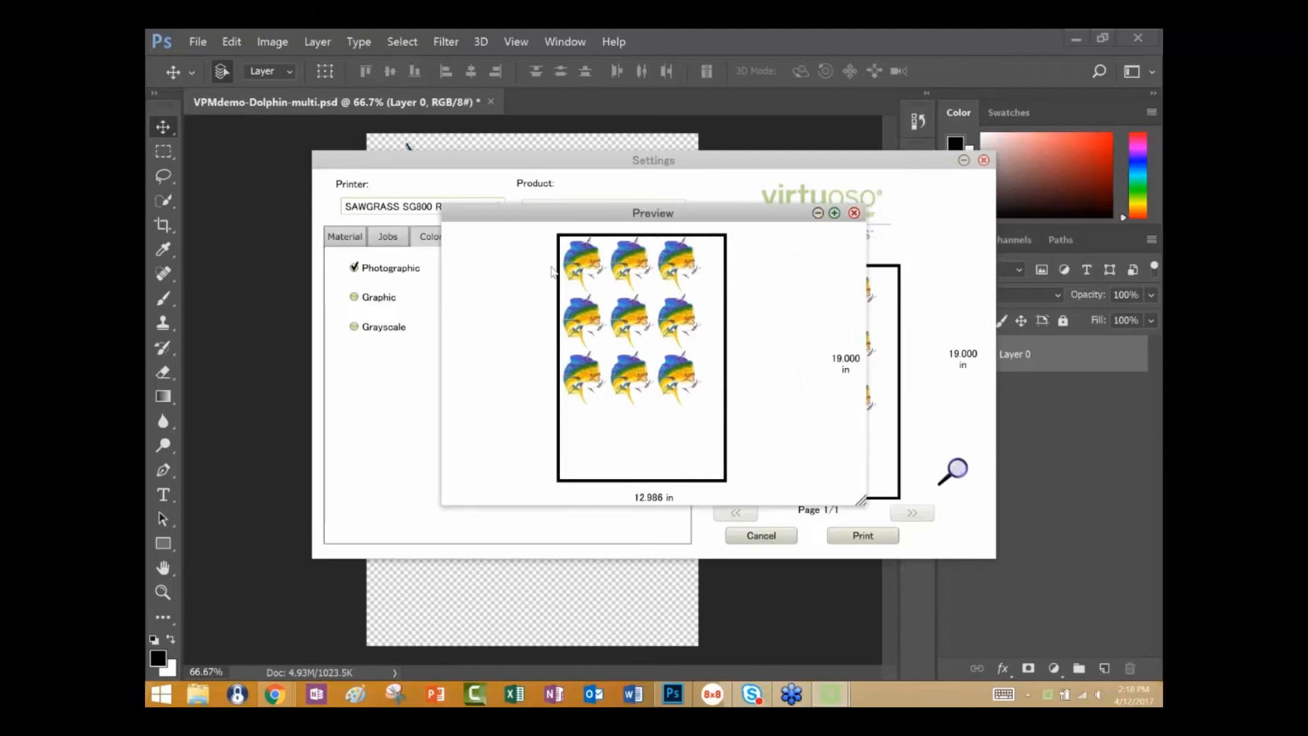
drag(862, 503, 1086, 684)
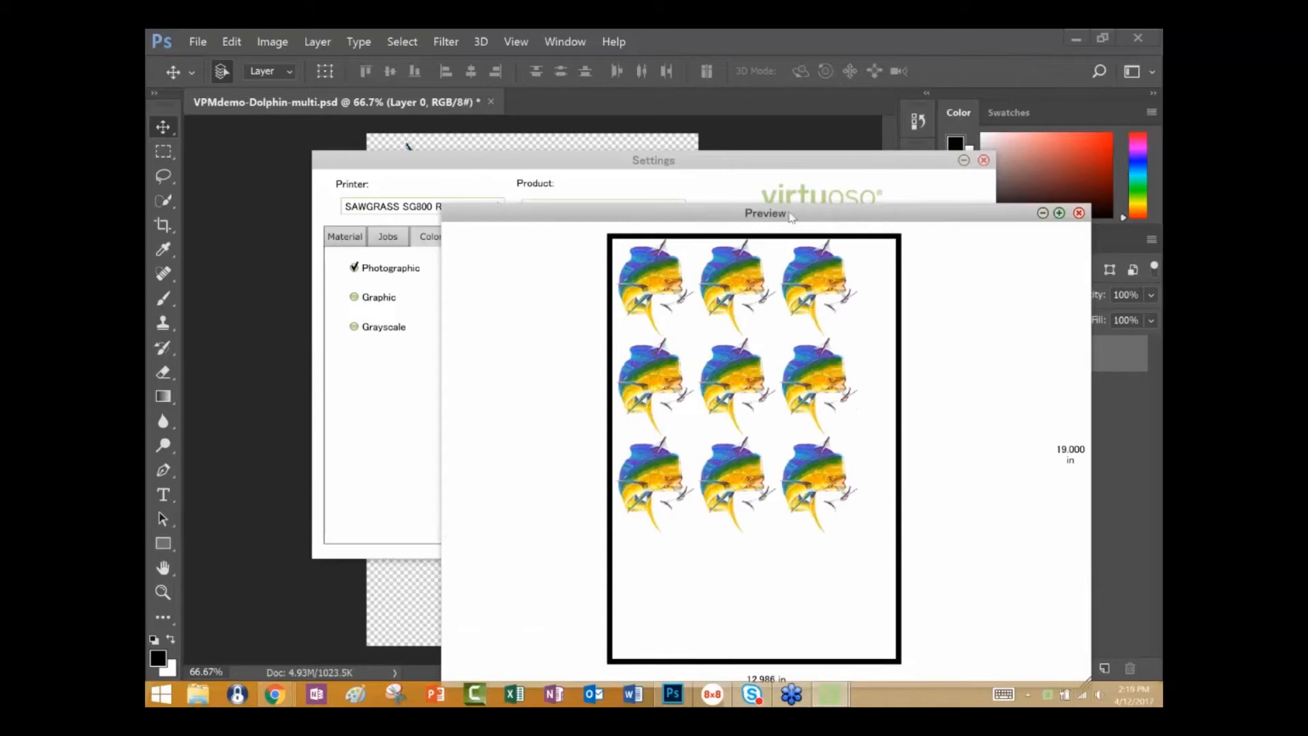
drag(826, 215, 921, 383)
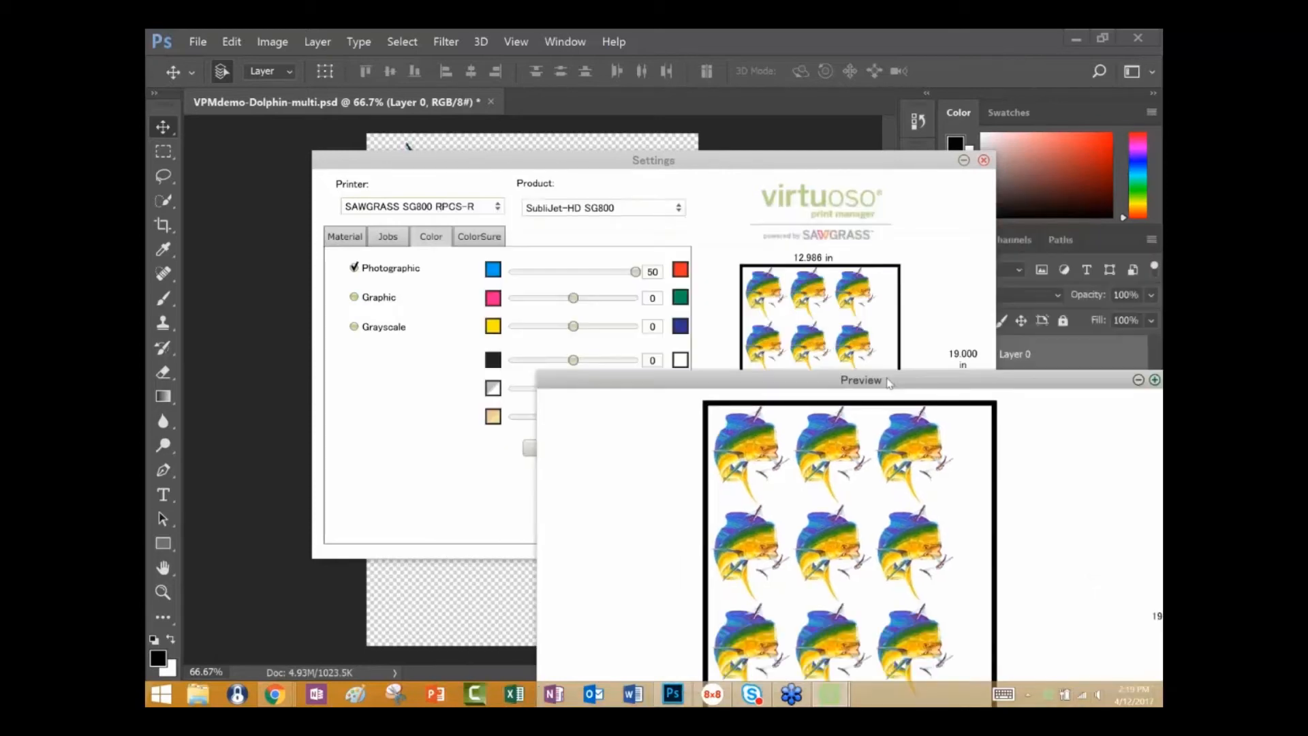
Set the cyan-red balance to -48 and bring the enlarged preview forward to inspect the dolphins.
click(637, 274)
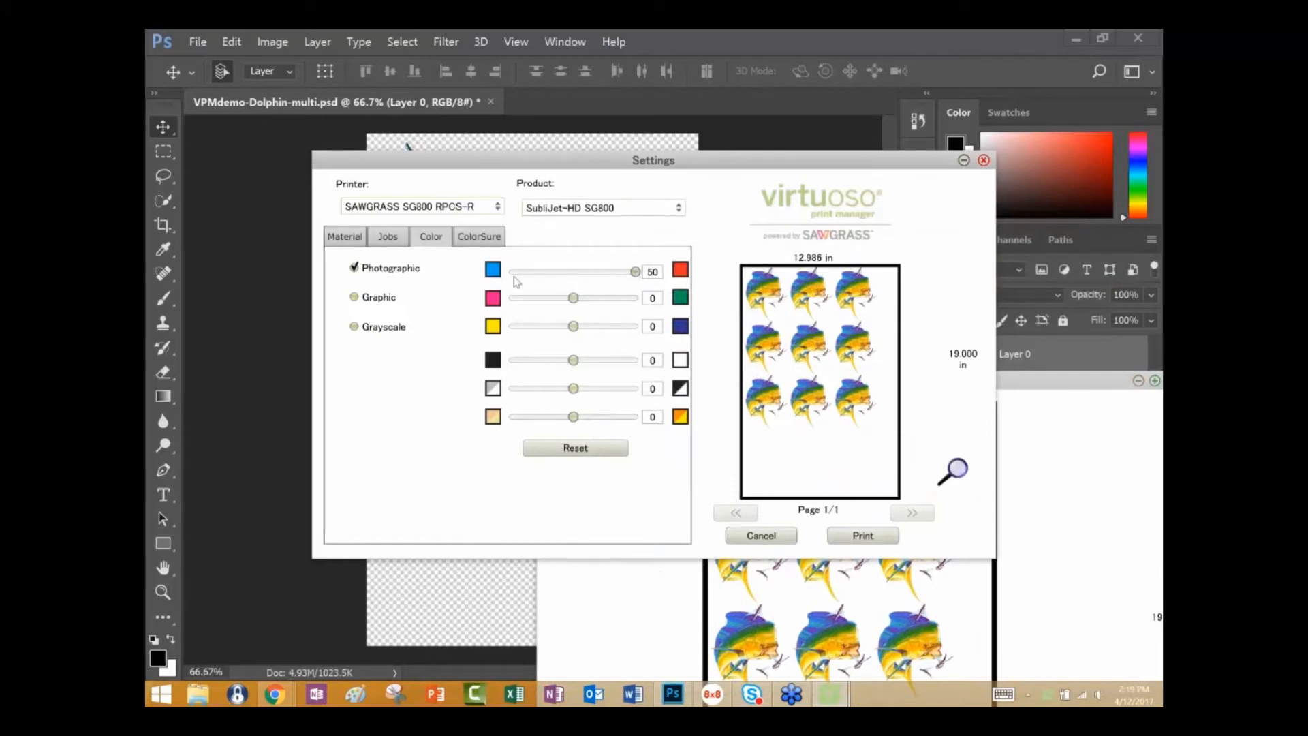
drag(636, 272, 514, 272)
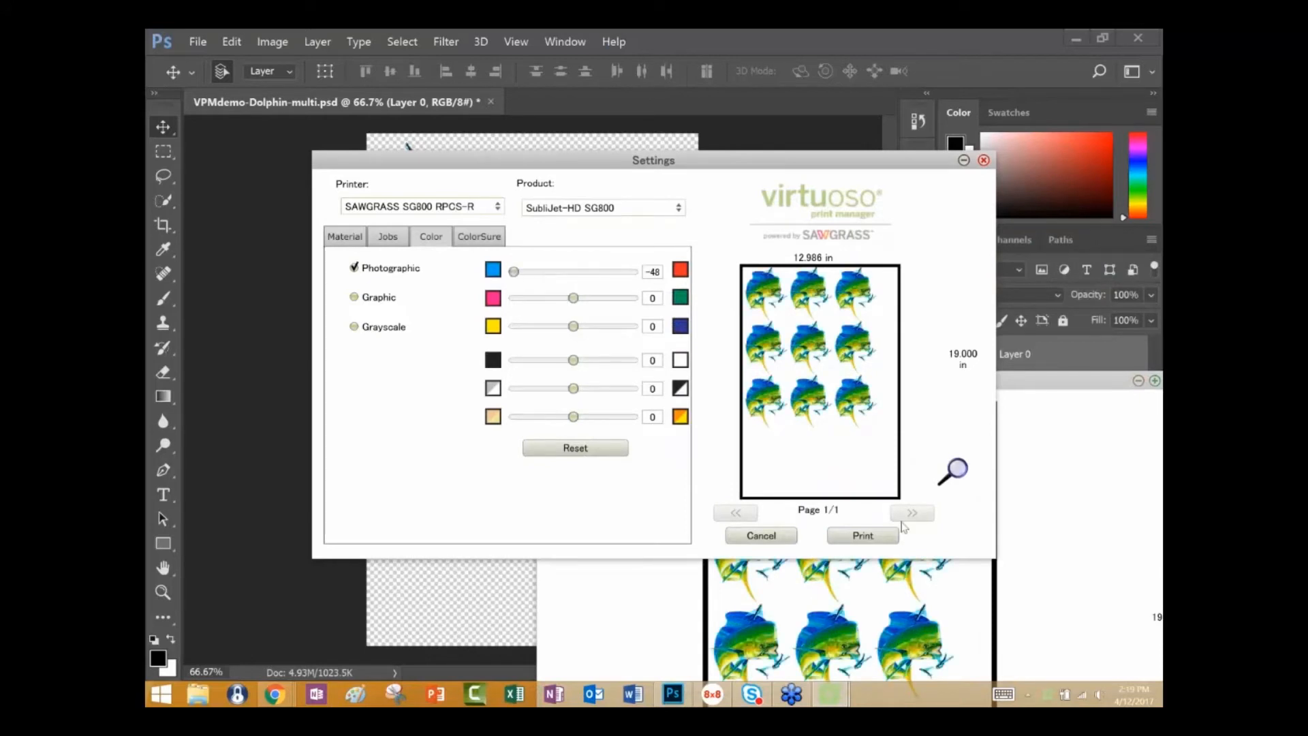
click(965, 595)
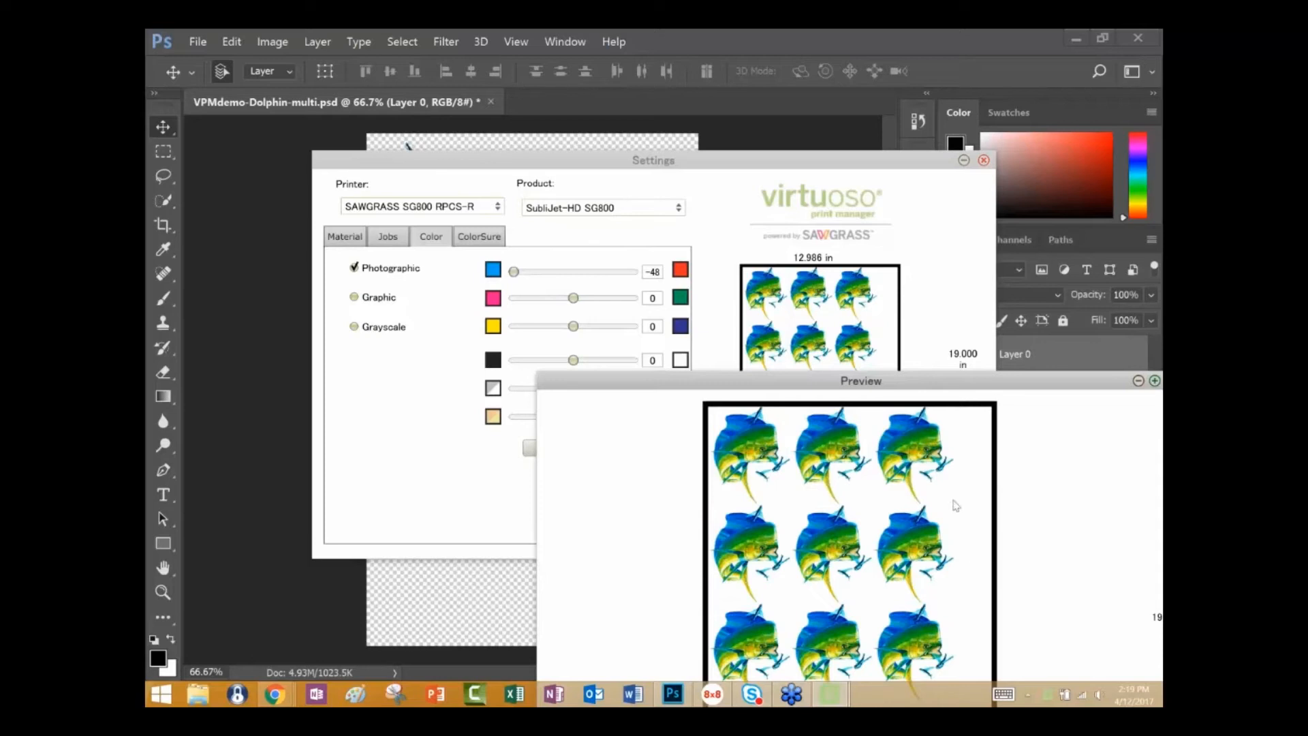
Try cyan-red balance values of -5 and 14 and reset all the Photographic color adjustments to 0.
drag(1086, 314, 1068, 458)
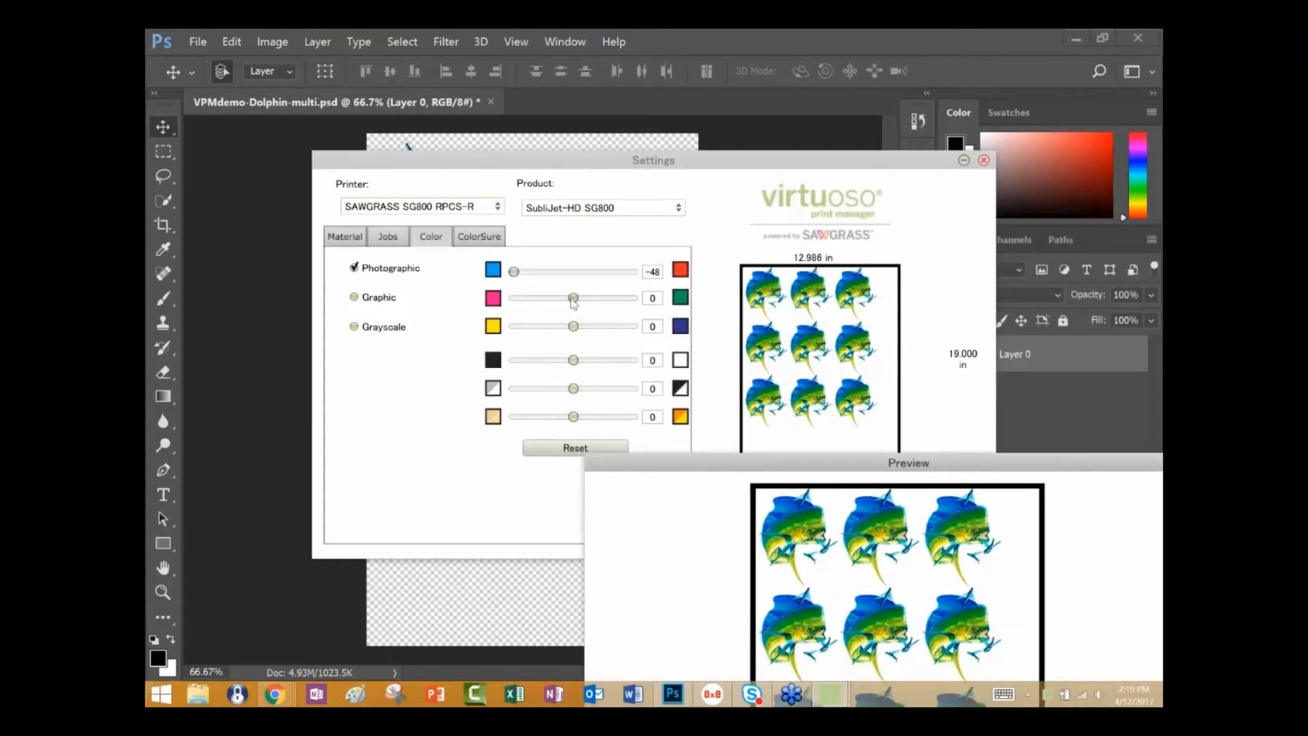
click(515, 273)
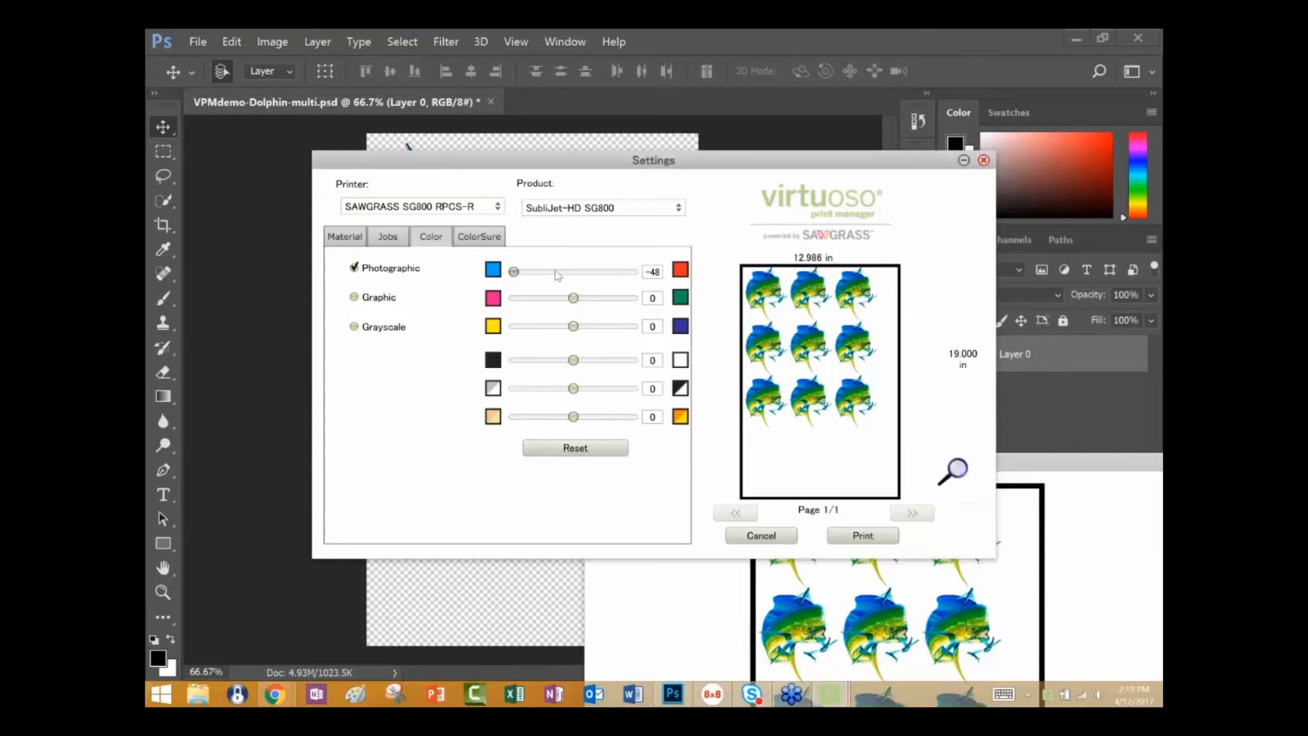
click(564, 274)
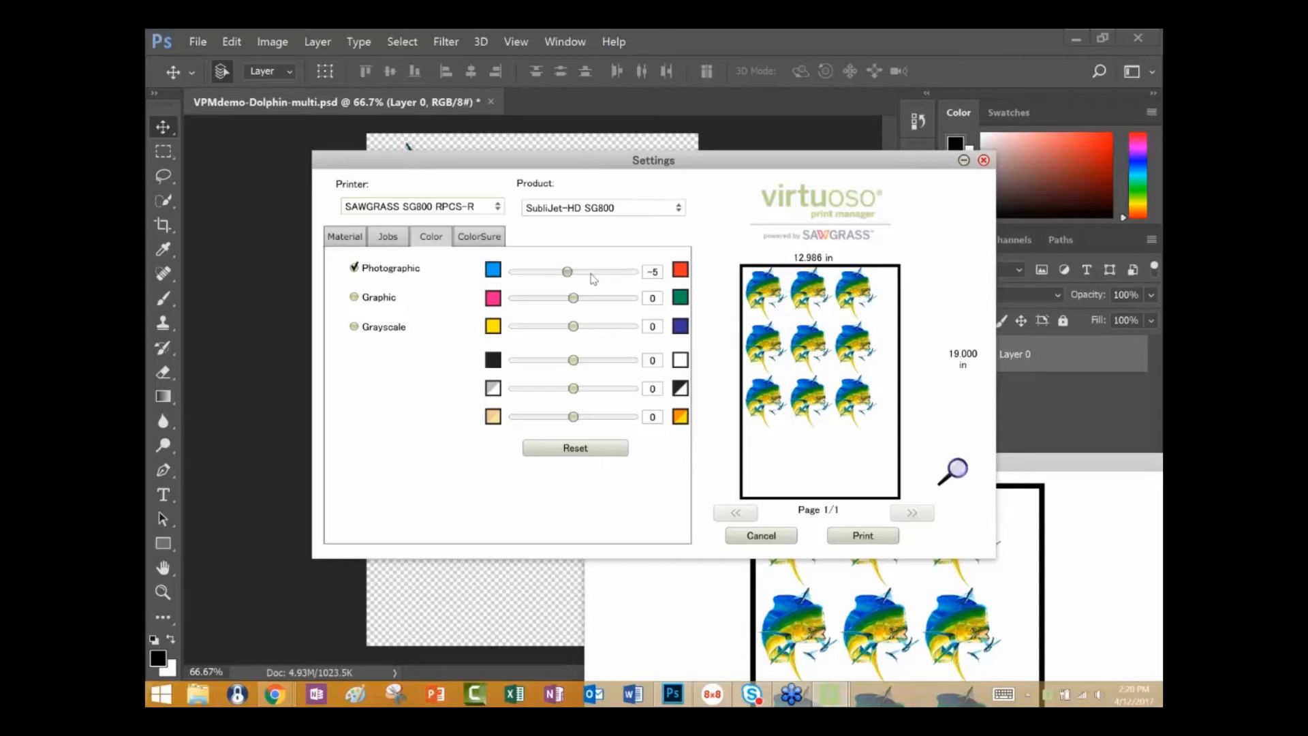
click(591, 272)
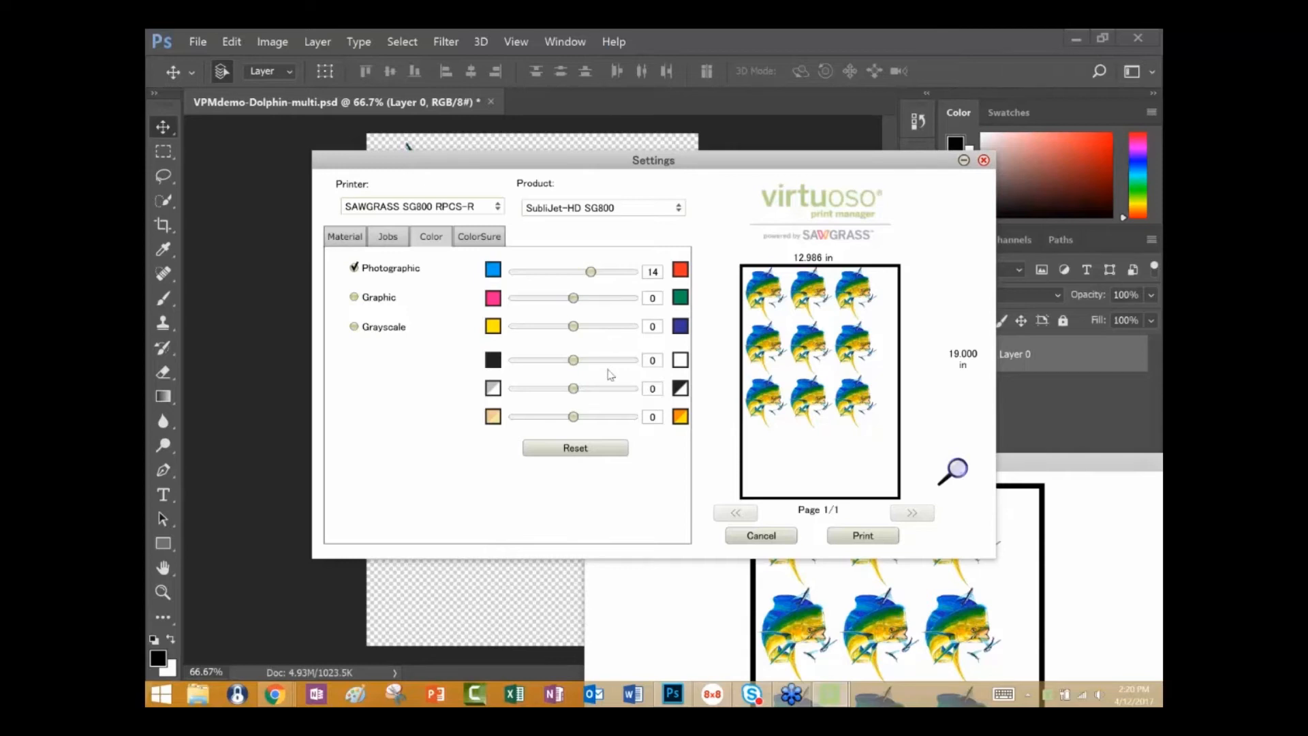
click(576, 455)
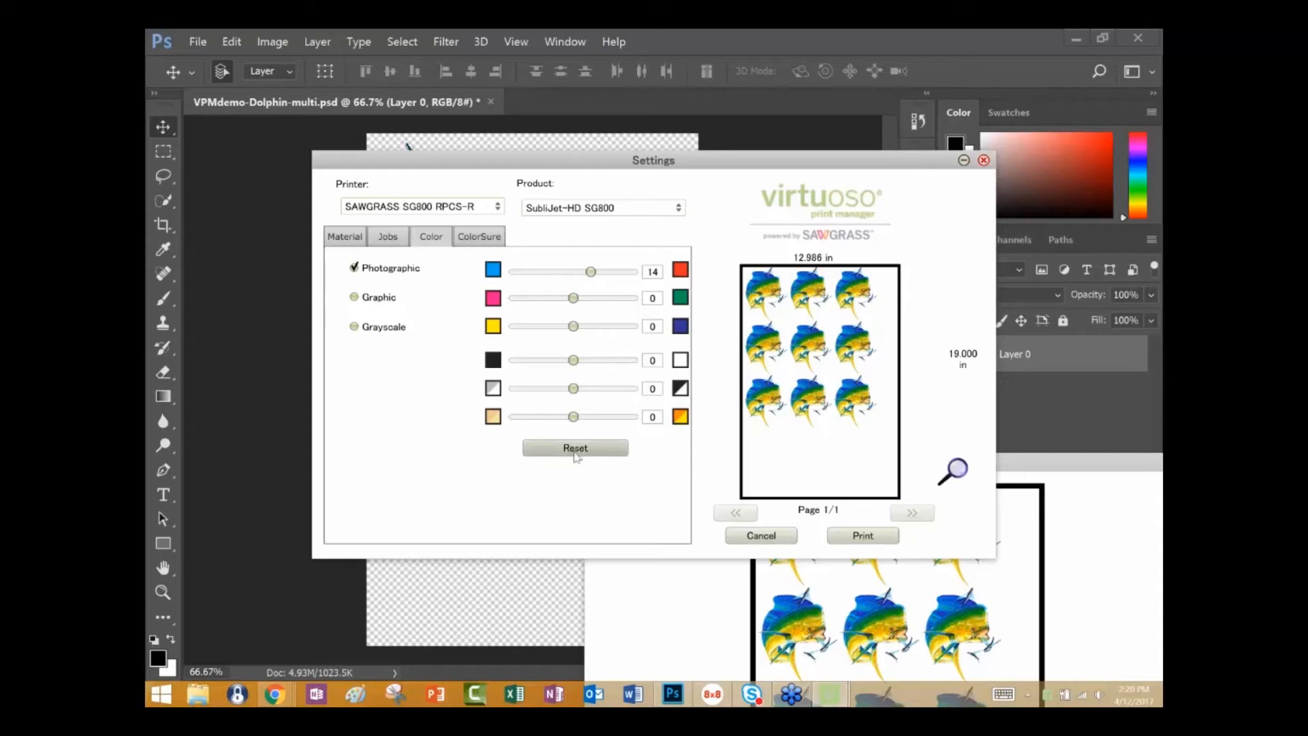
click(576, 448)
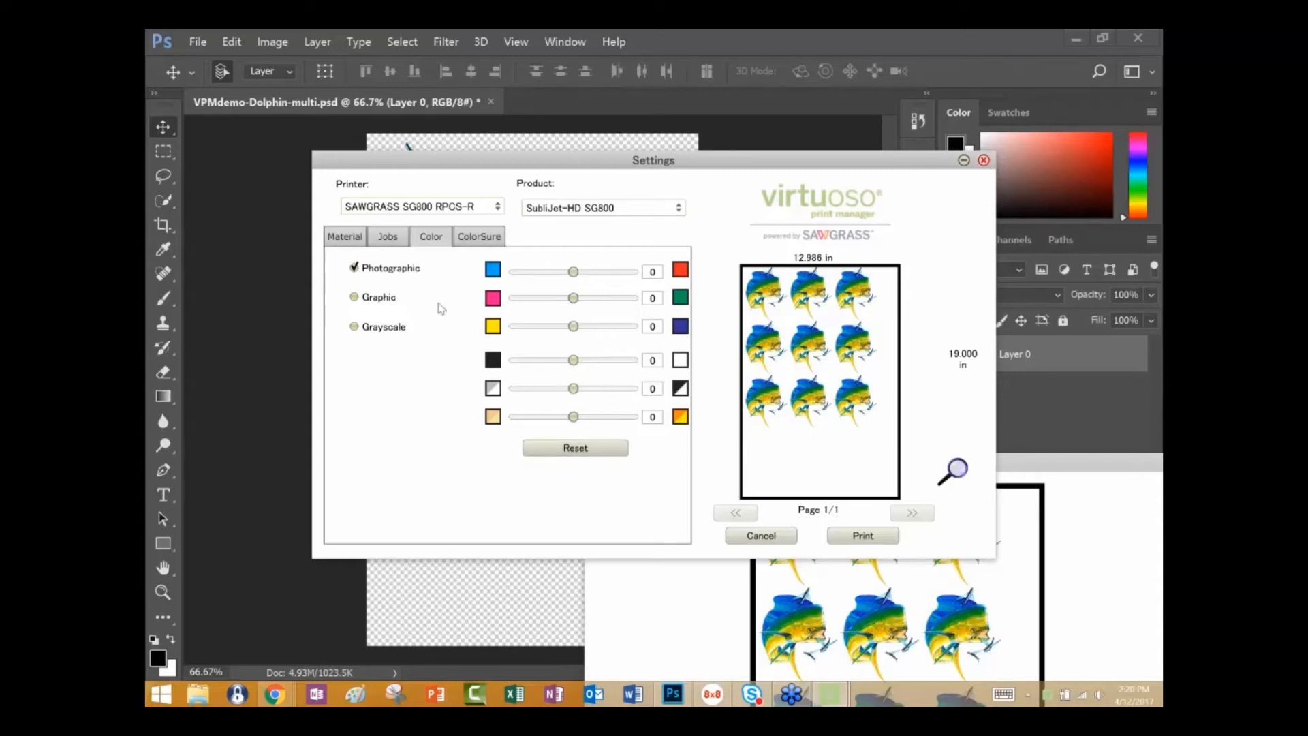
Add cat.jpg from the Artwork For Upload folder in Pictures to the print job list.
click(362, 238)
click(438, 237)
click(398, 239)
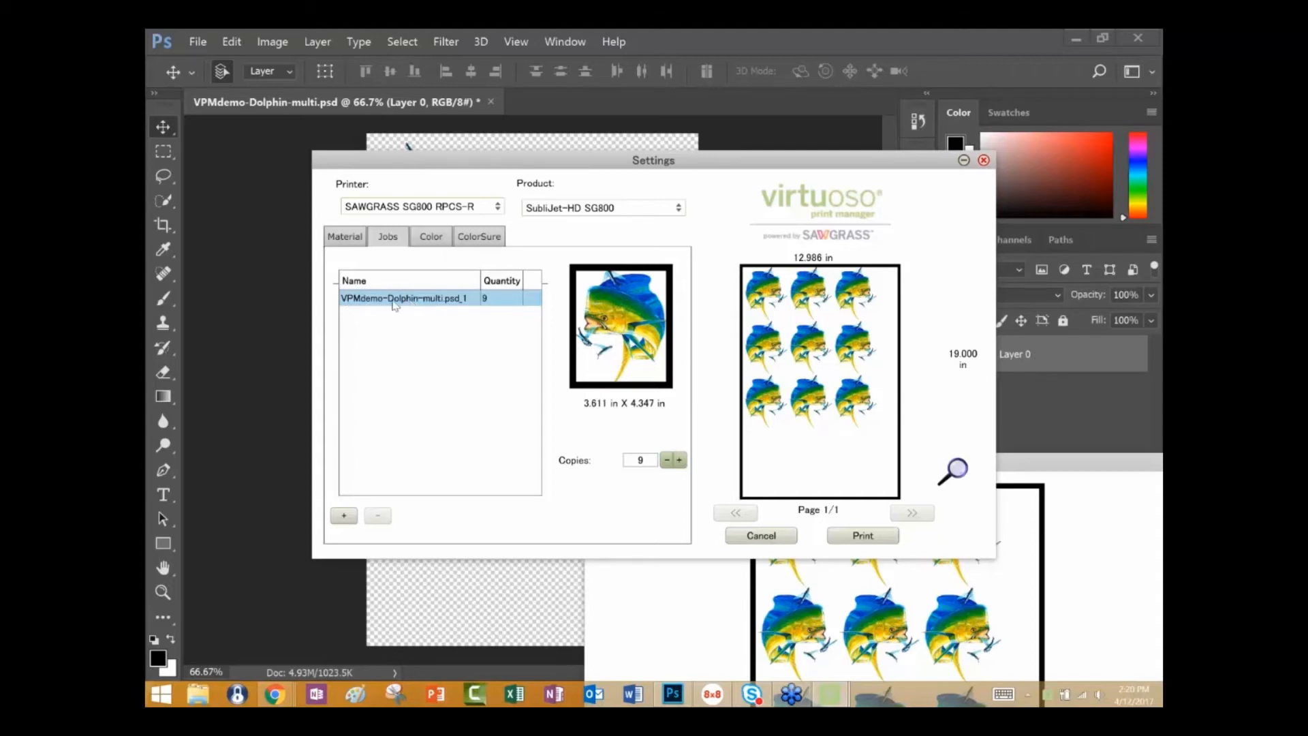
click(338, 519)
click(339, 521)
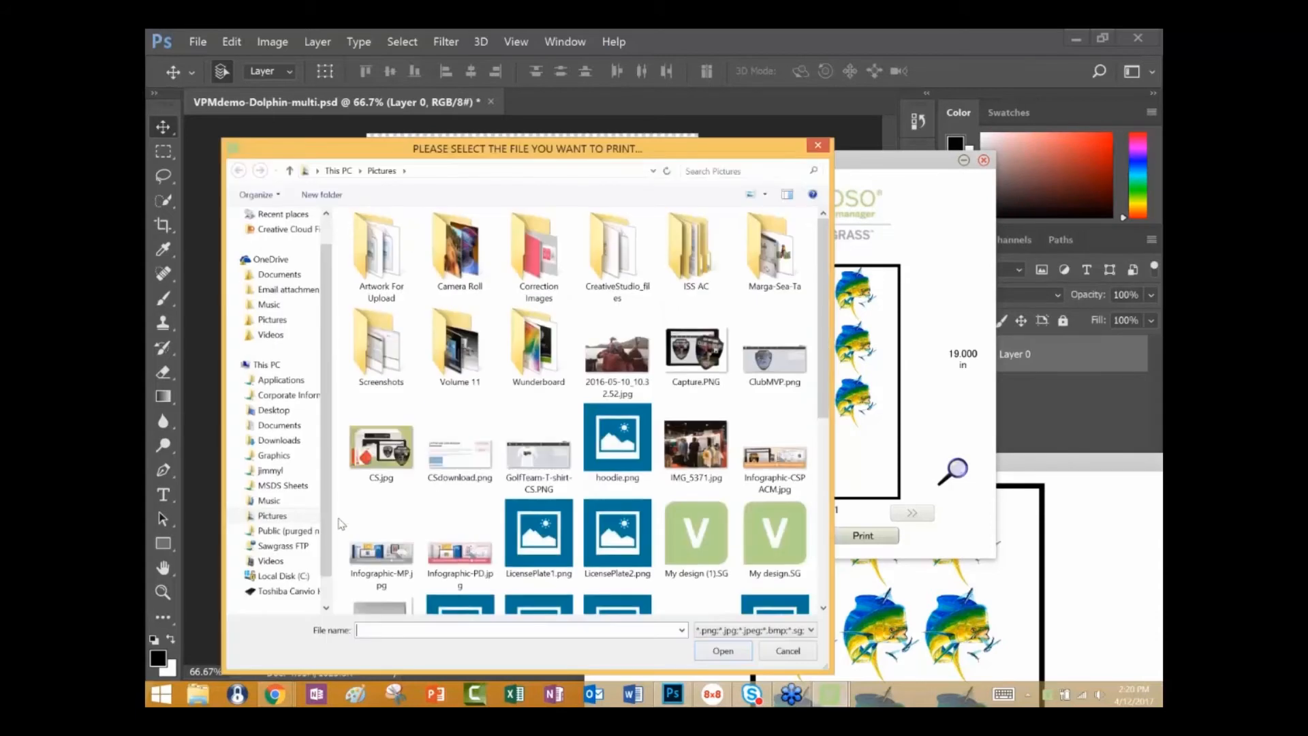
double_click(380, 252)
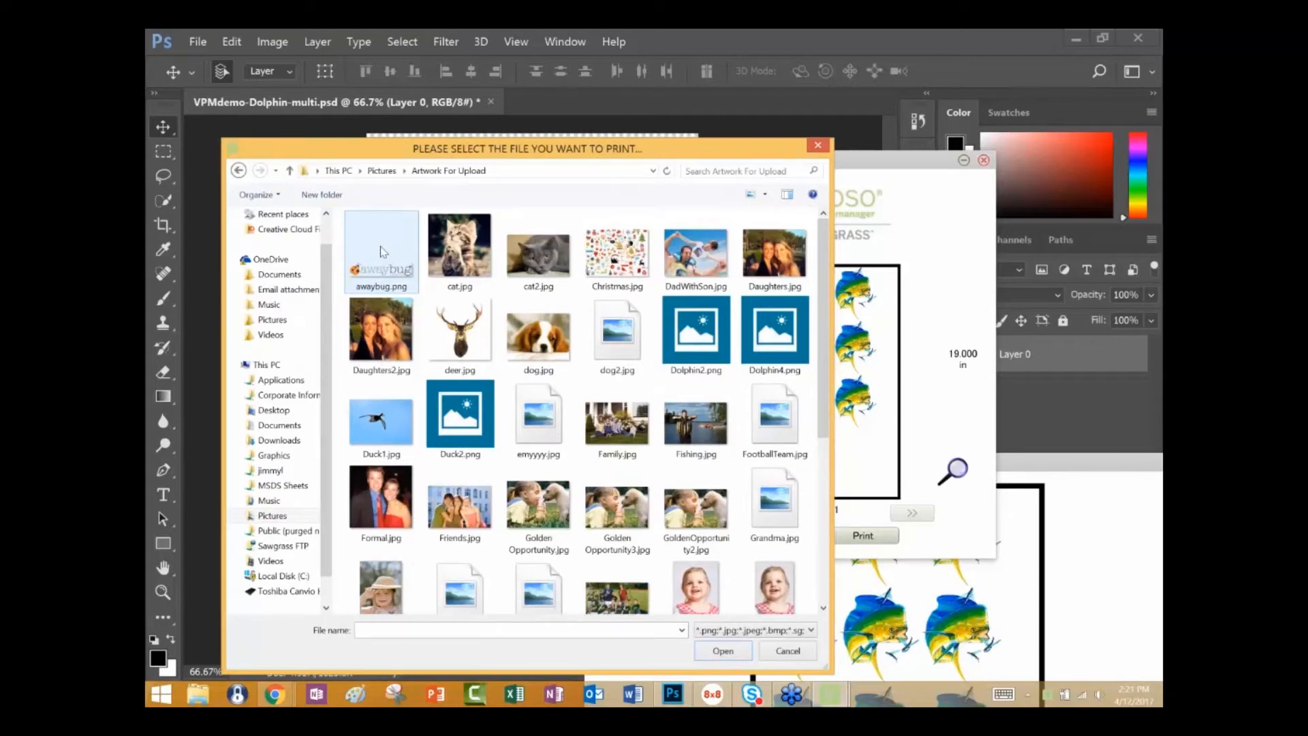
click(469, 237)
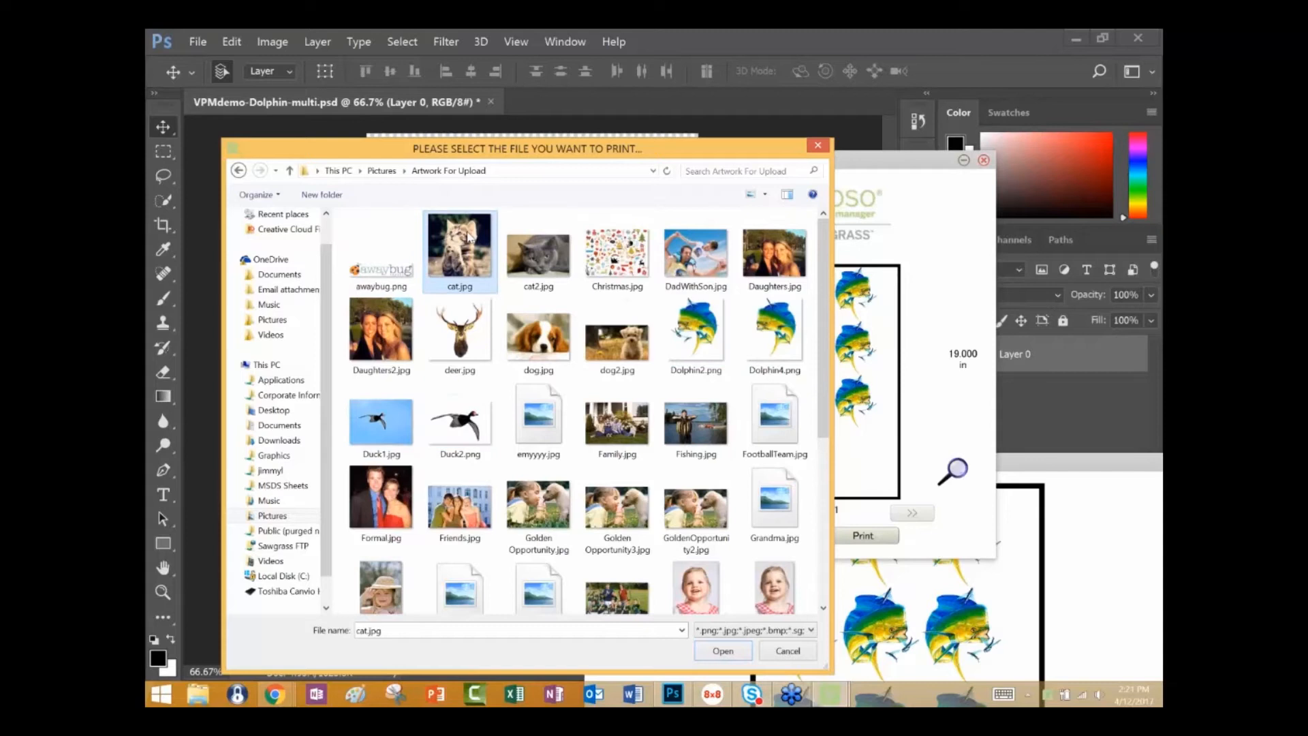
click(726, 652)
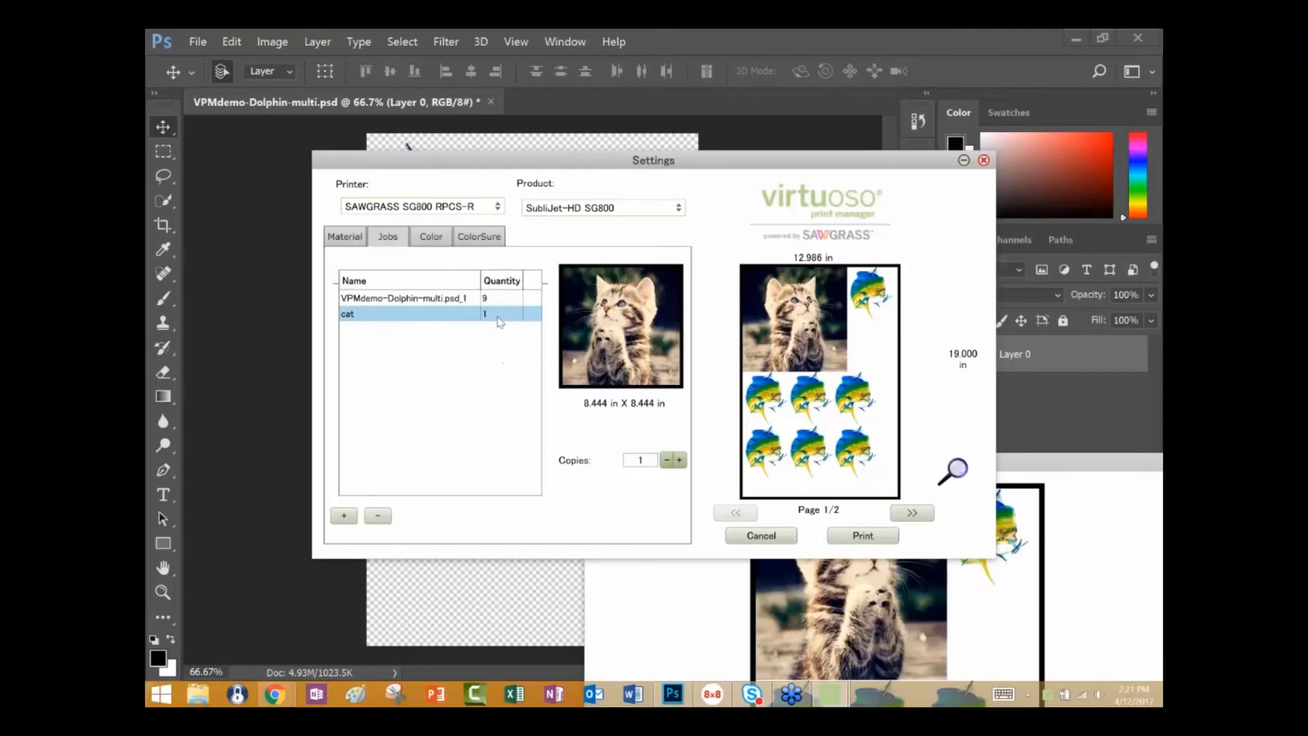
Set the cat job to 4 copies and page through the print layout preview.
click(680, 460)
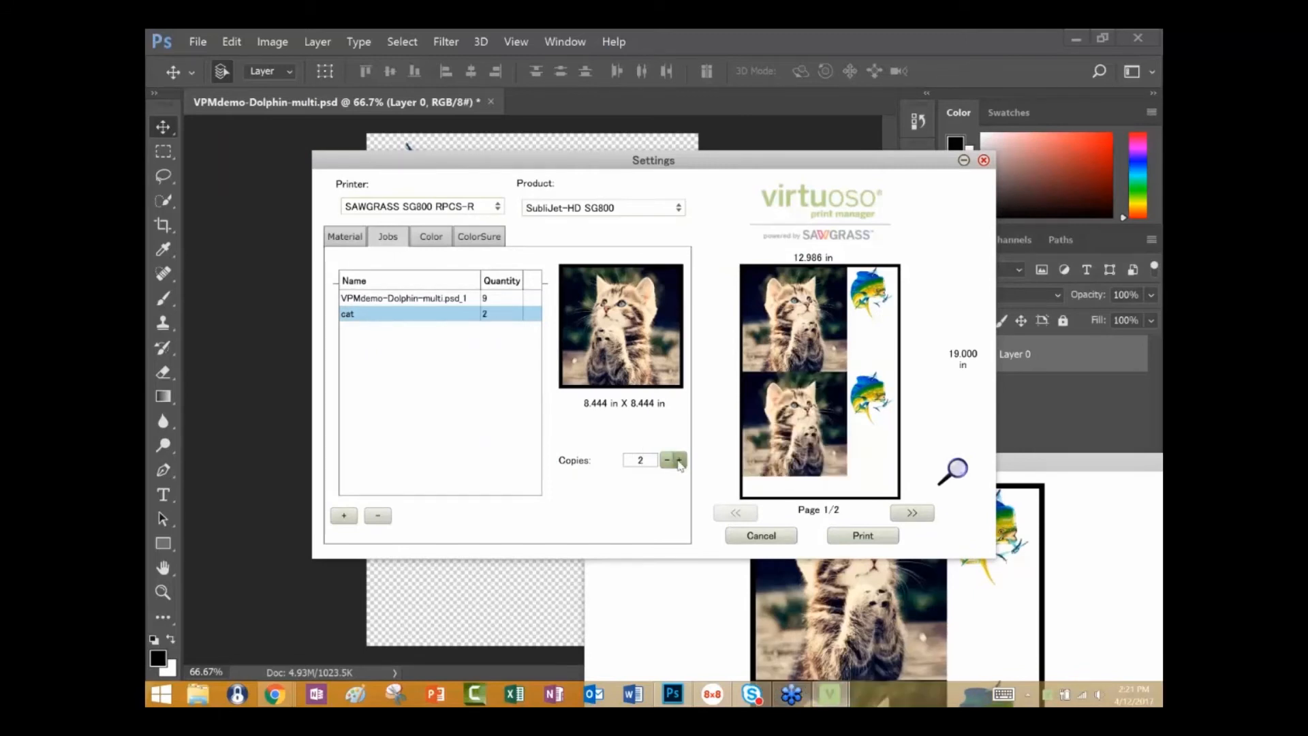
click(679, 461)
click(913, 515)
click(913, 514)
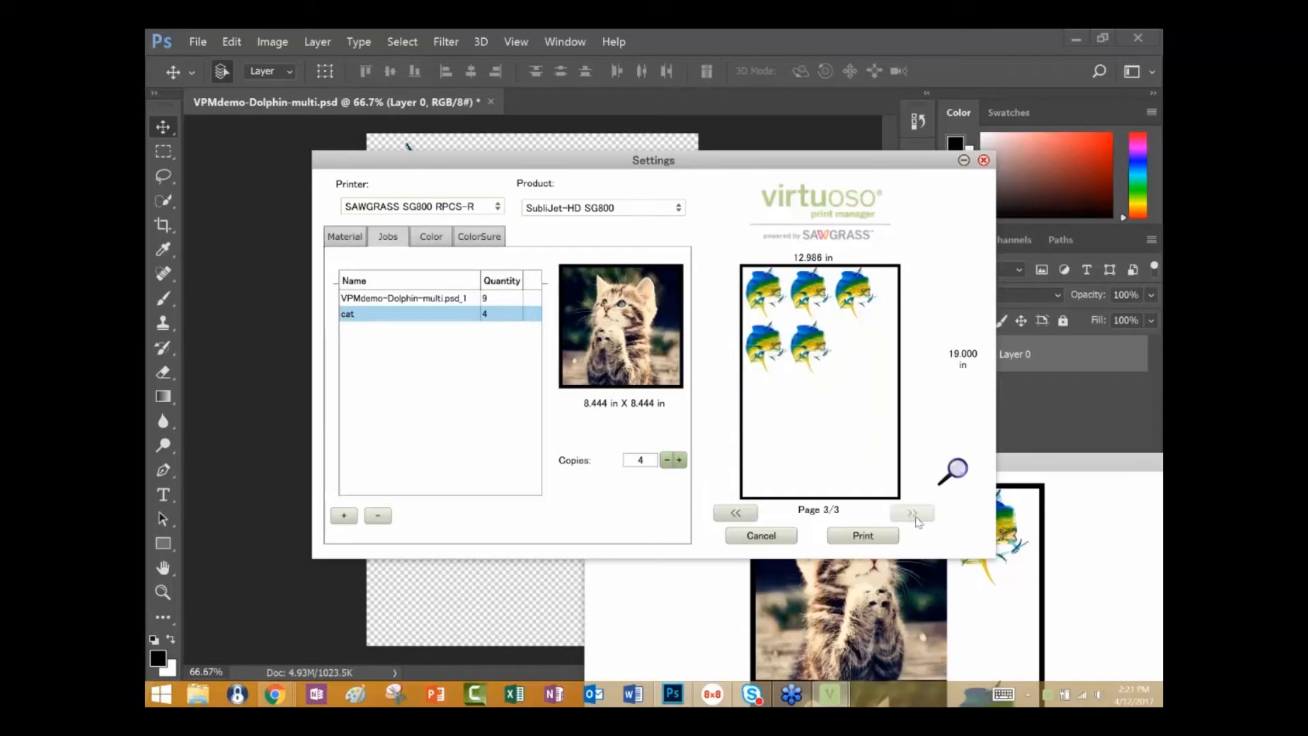
click(731, 520)
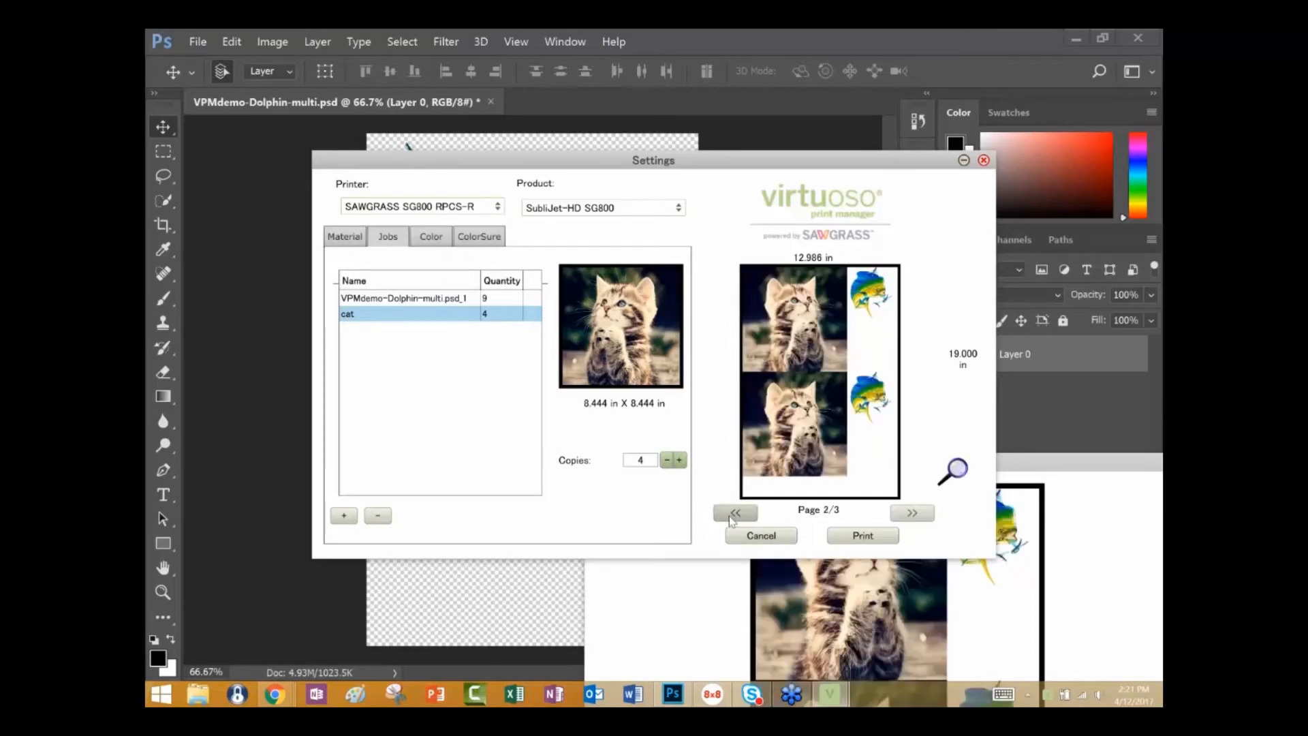
Increase the spacing between the grouped images to 0.3 in and reduce it to 0.1 in.
click(346, 239)
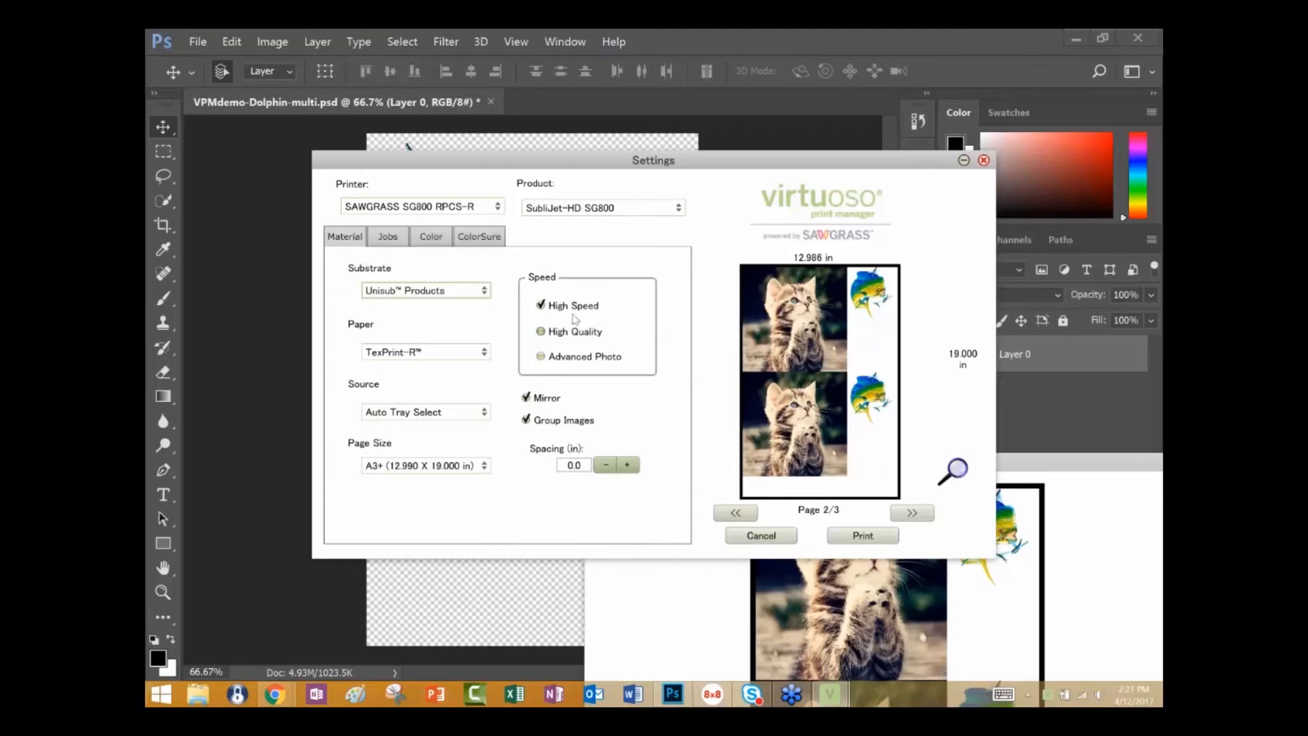
click(628, 466)
click(627, 466)
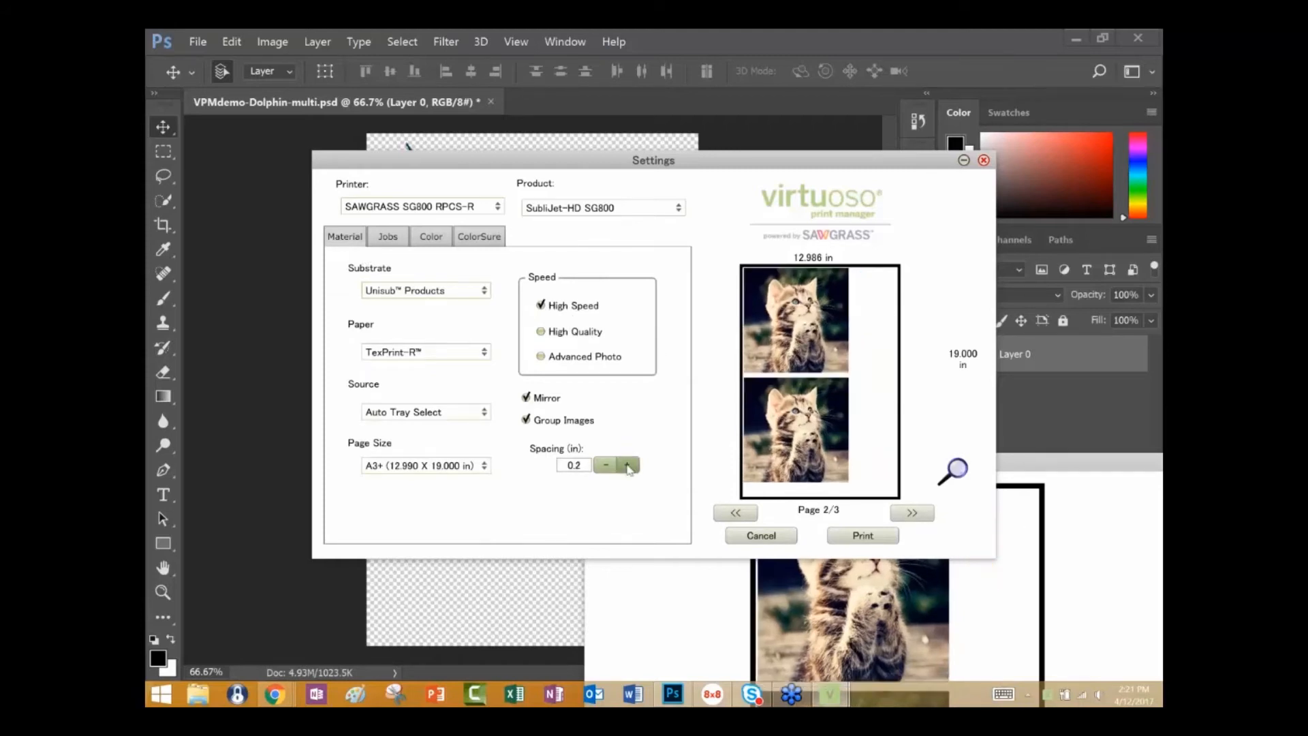
click(628, 468)
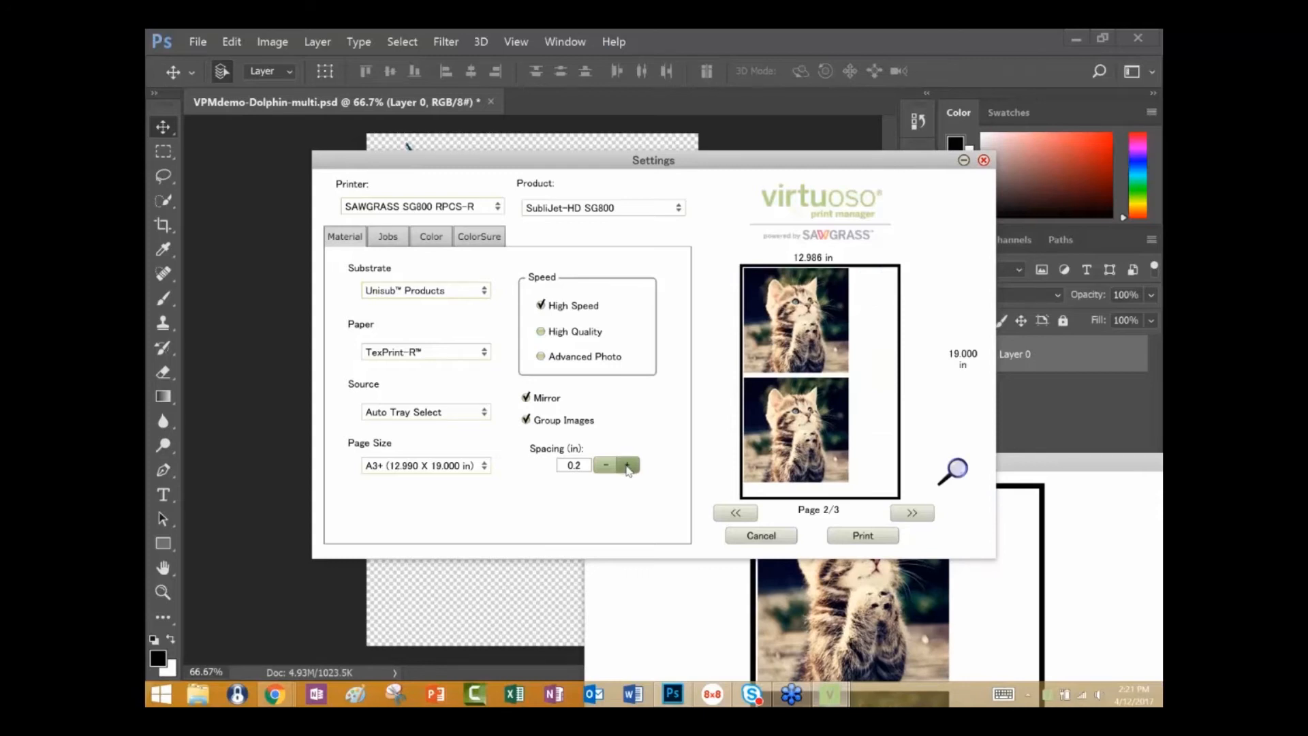
click(609, 472)
click(610, 472)
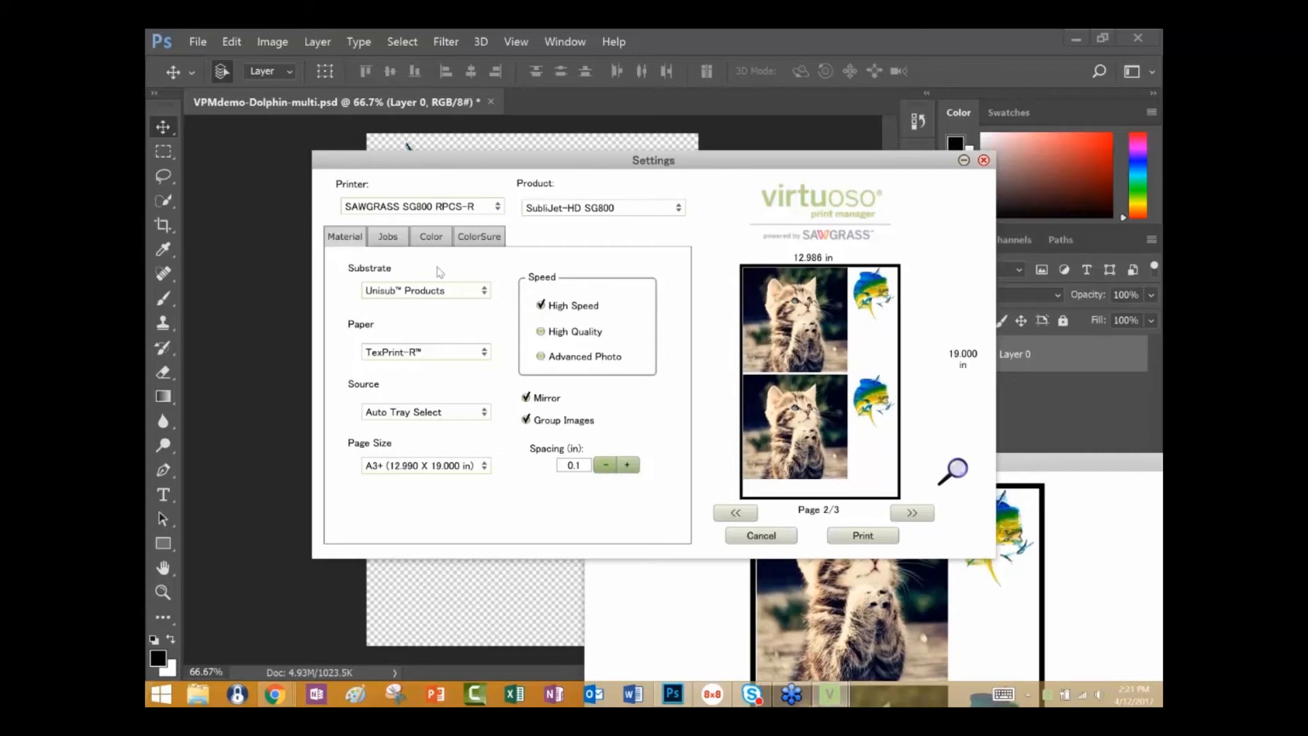
Review the queued jobs and the product options for the SAWGRASS SG800 printer, keeping SubliJet-HD SG800.
click(388, 238)
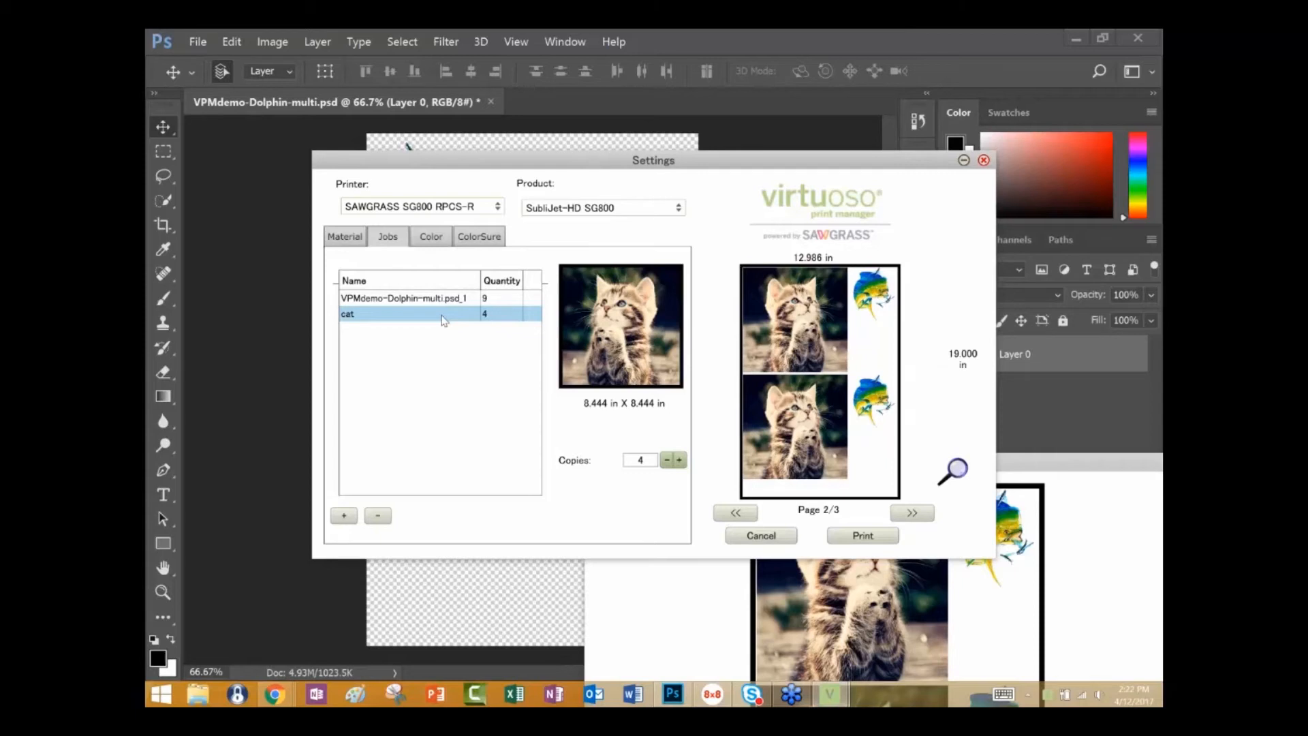
click(344, 237)
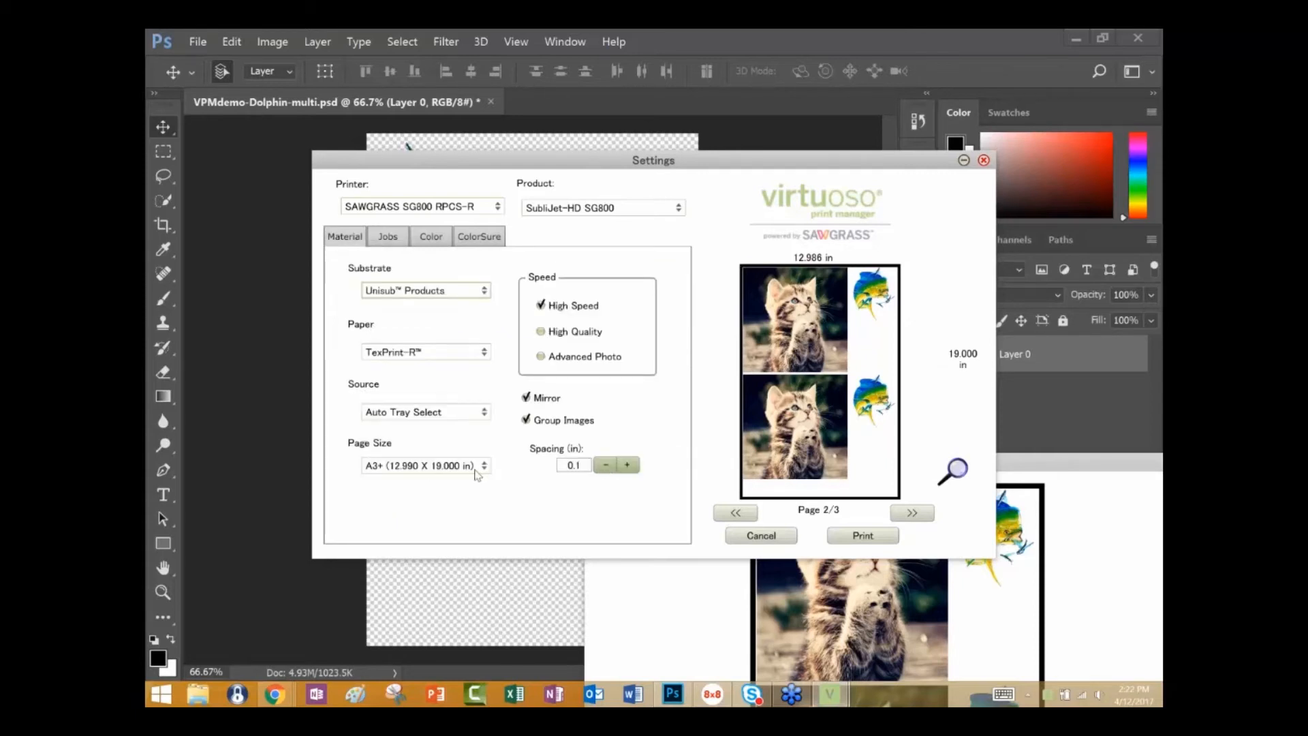
click(679, 208)
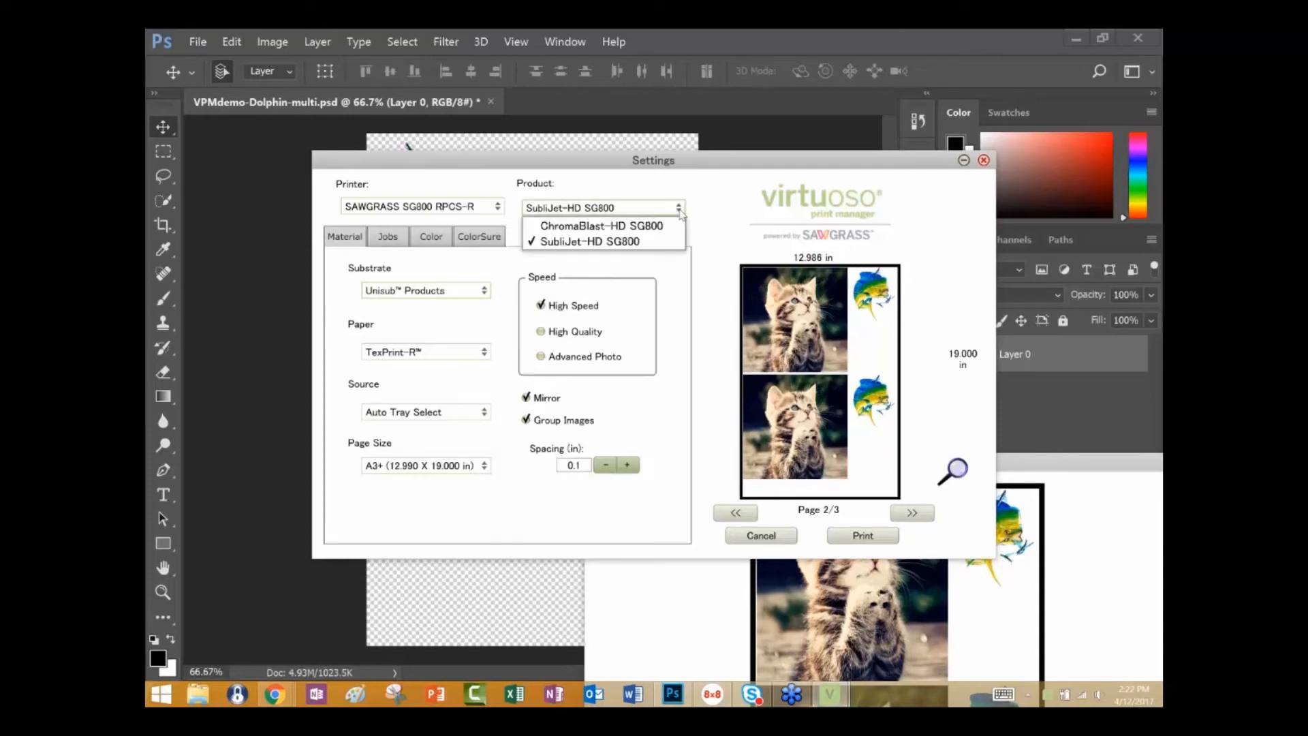
click(679, 209)
Switch the printer to MUTOH VJ-628 and show the first page of its roll layout preview.
click(497, 206)
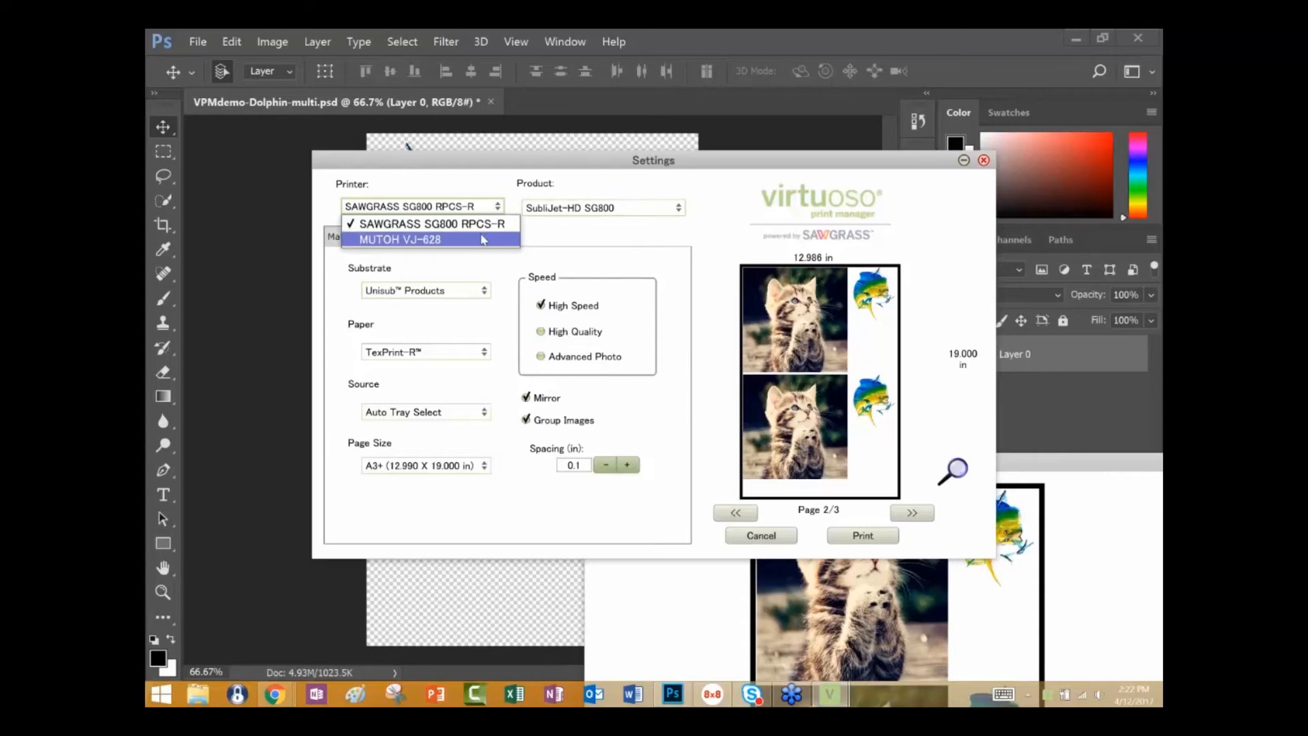
click(481, 239)
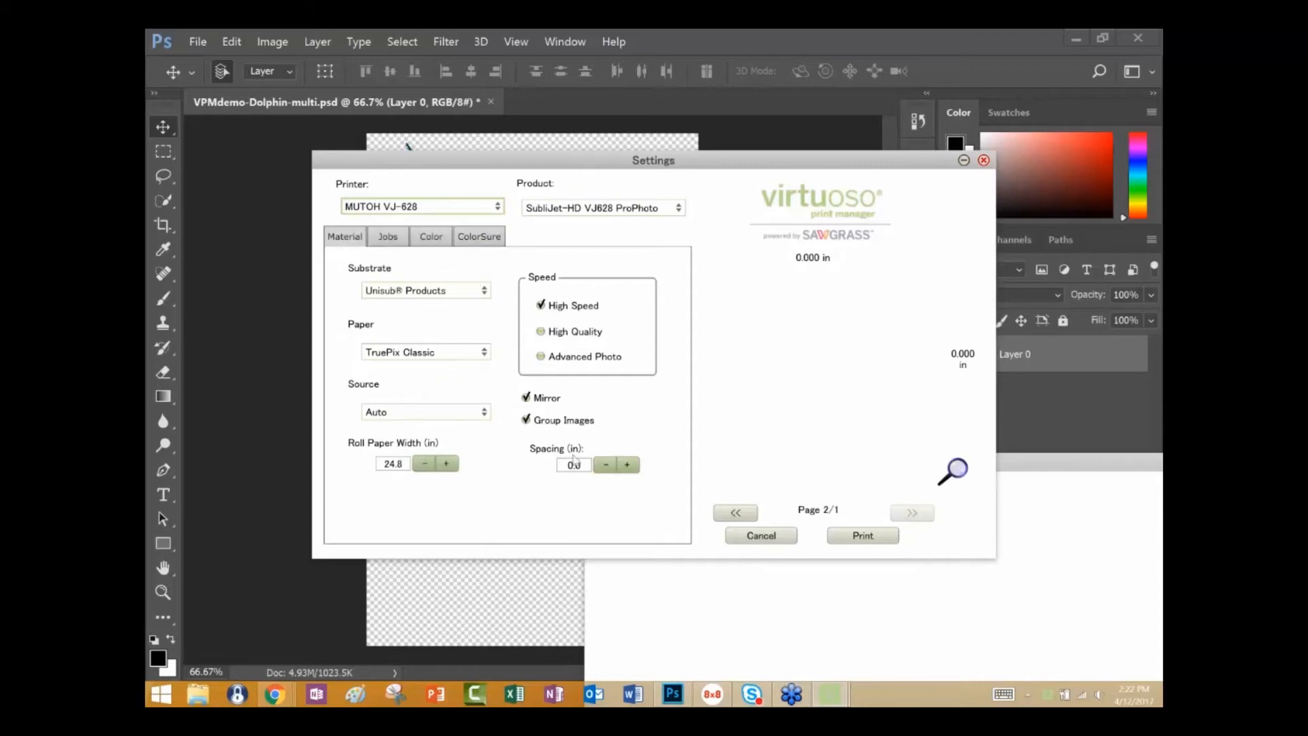
click(738, 512)
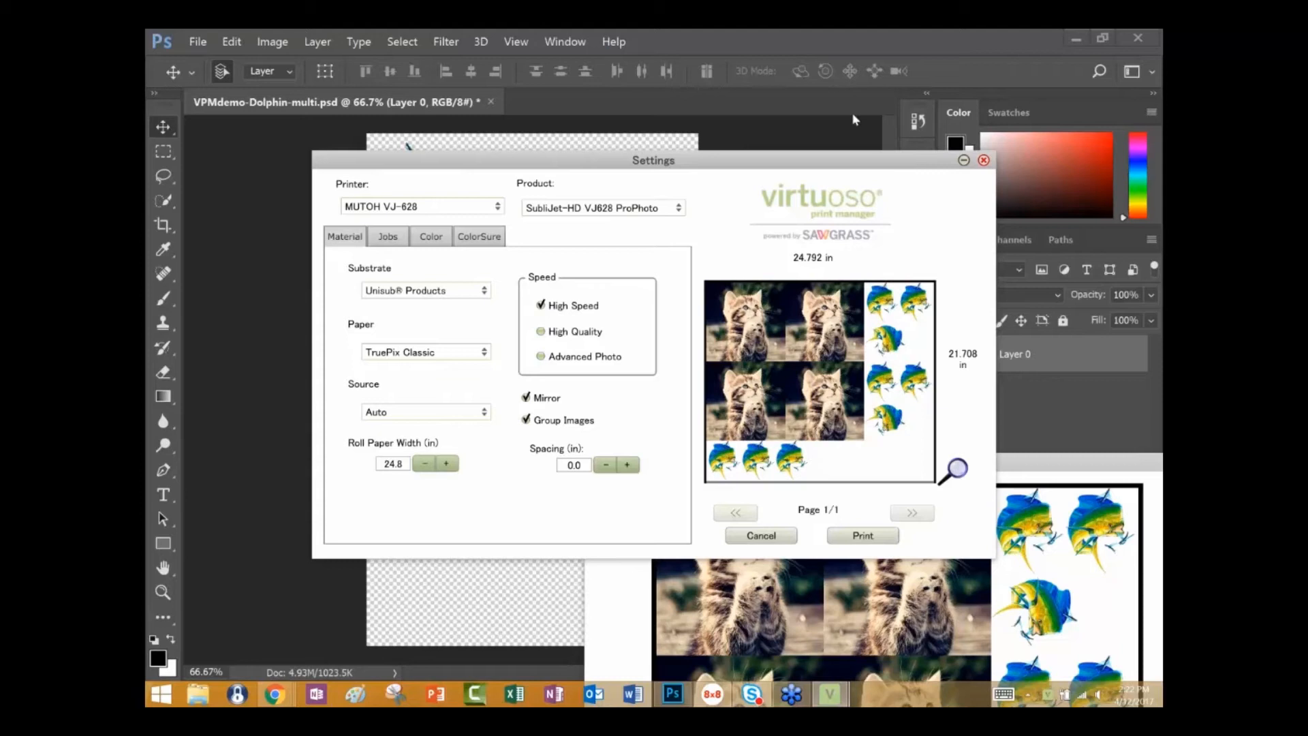
Close the print settings without printing and open the Hot-Folder Manager of Virtuoso Print Manager.
click(984, 160)
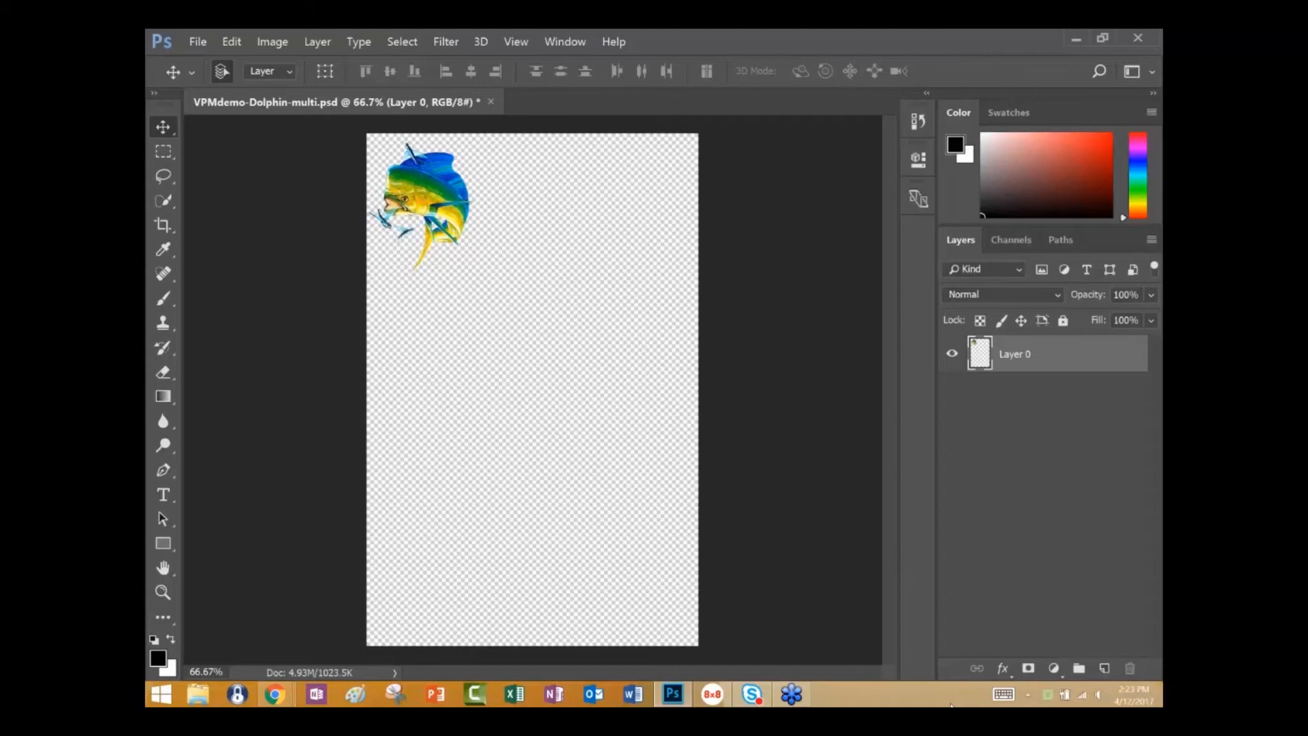
right_click(1050, 703)
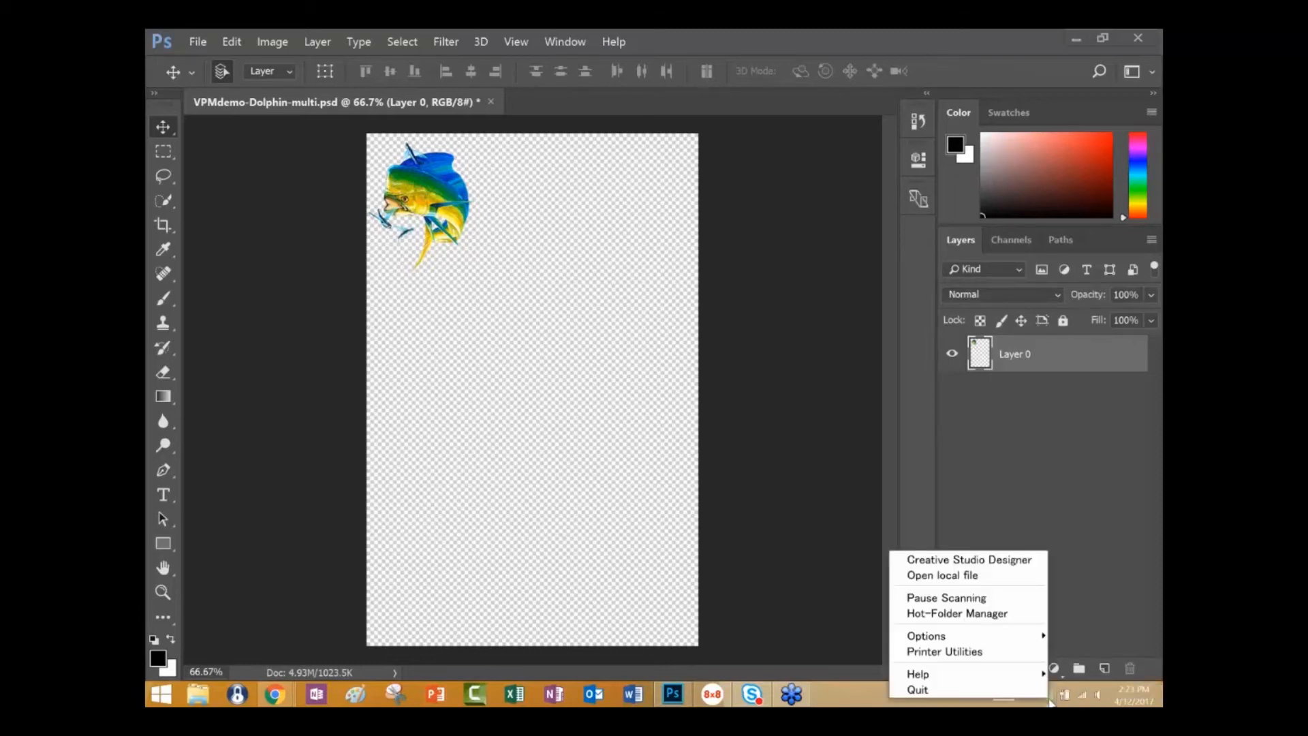
click(981, 614)
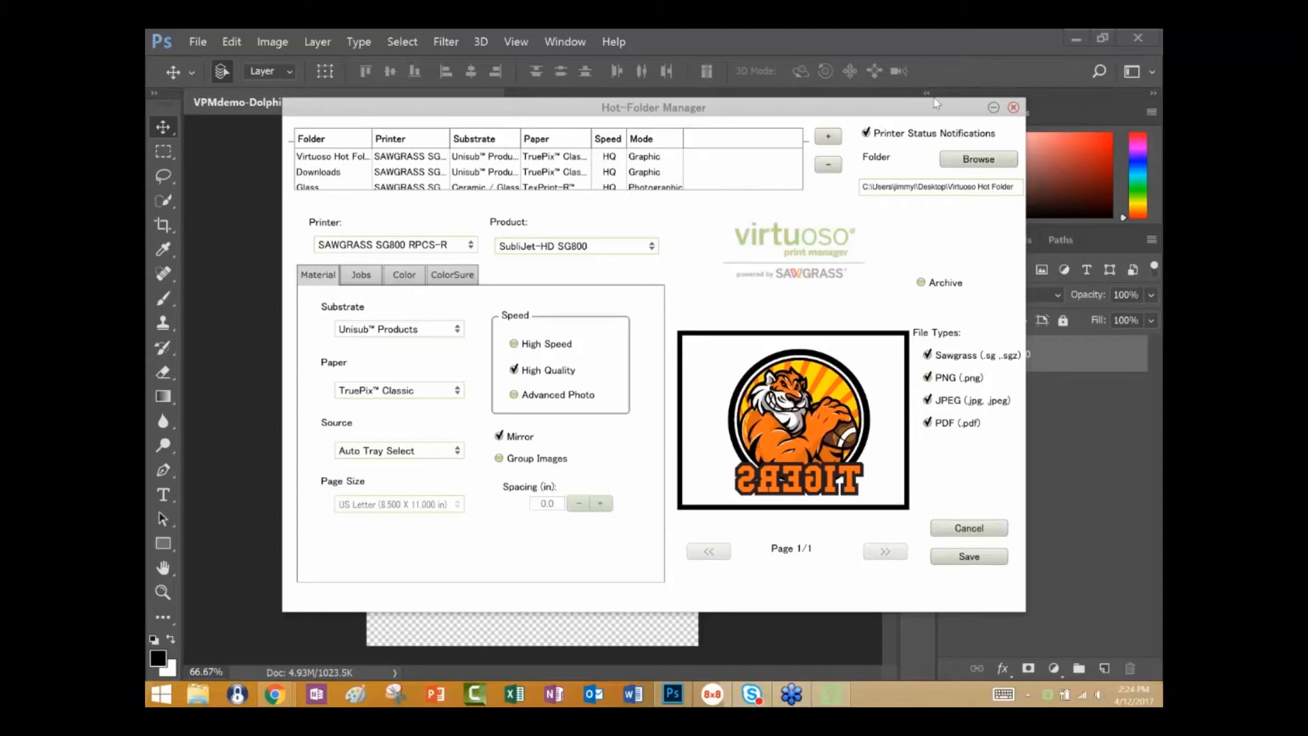
Add a hot folder using a new Desktop folder named Acrylic, and select its entry in the hot folder list.
click(830, 138)
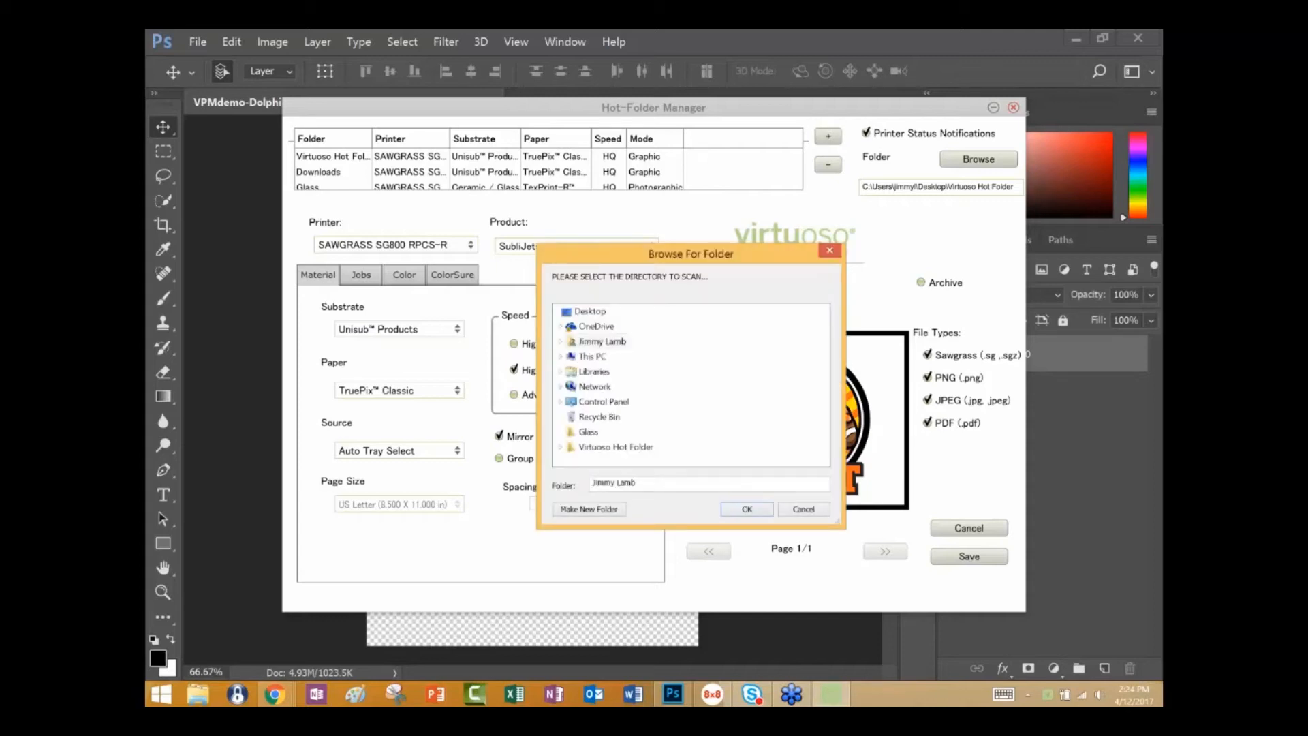
click(608, 510)
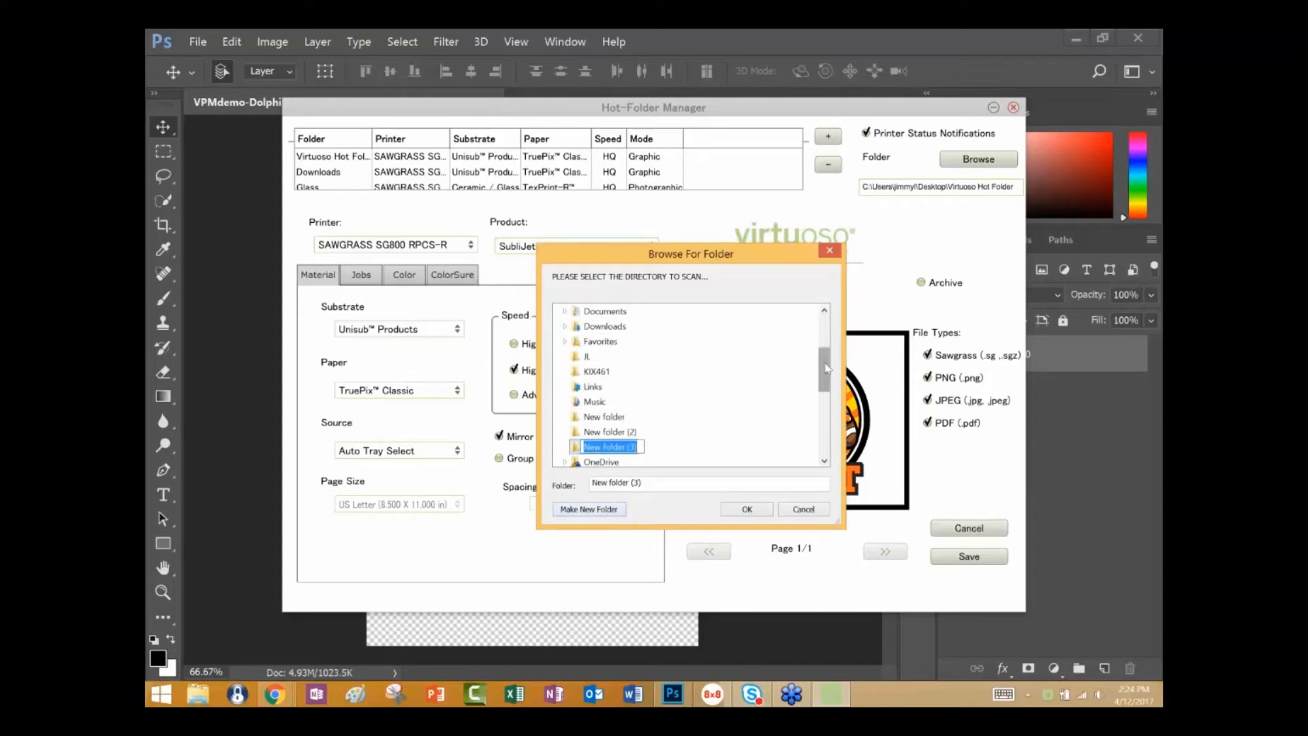
drag(827, 363, 826, 327)
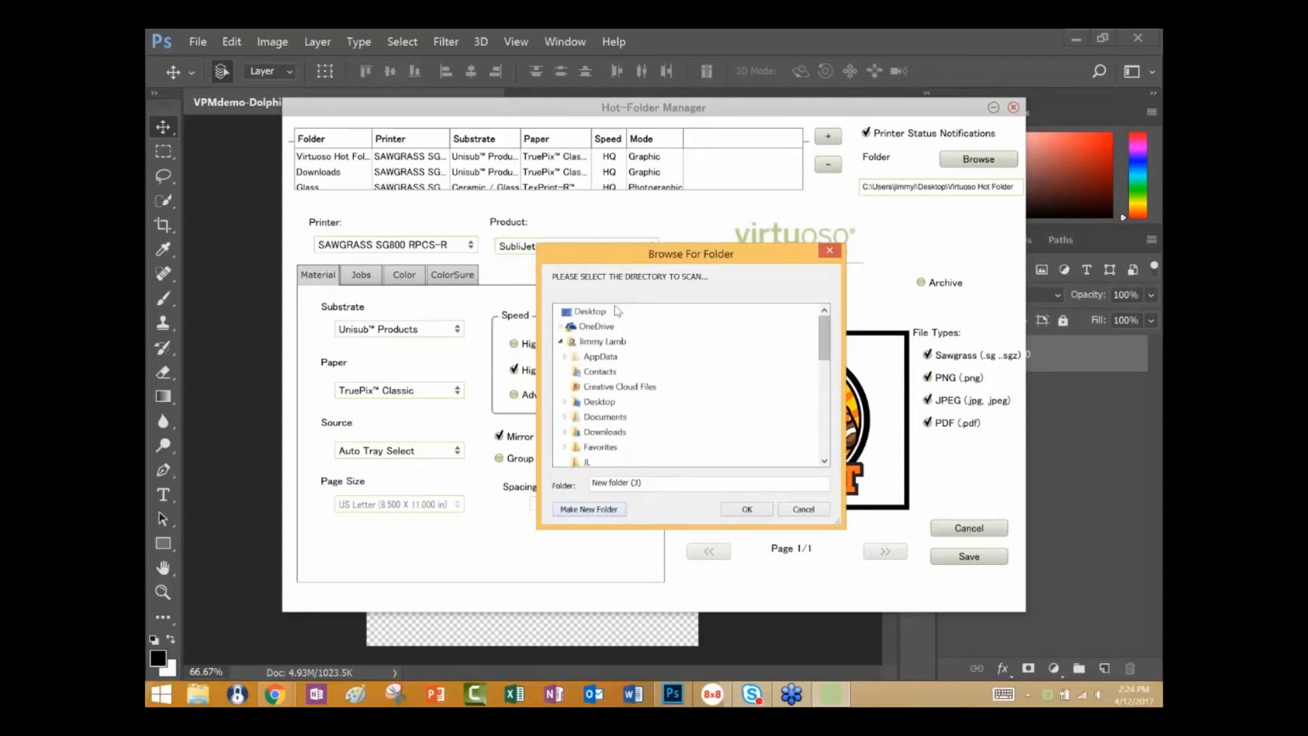
click(591, 312)
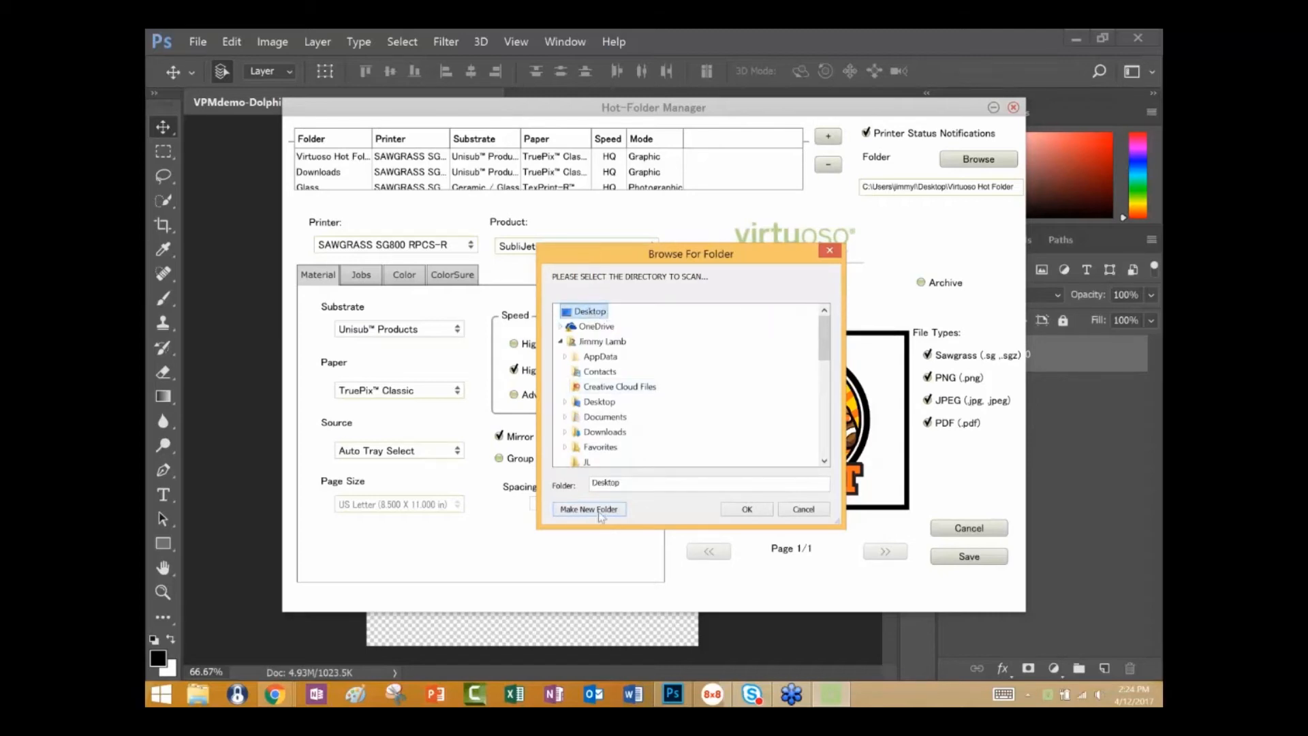
click(623, 511)
click(633, 483)
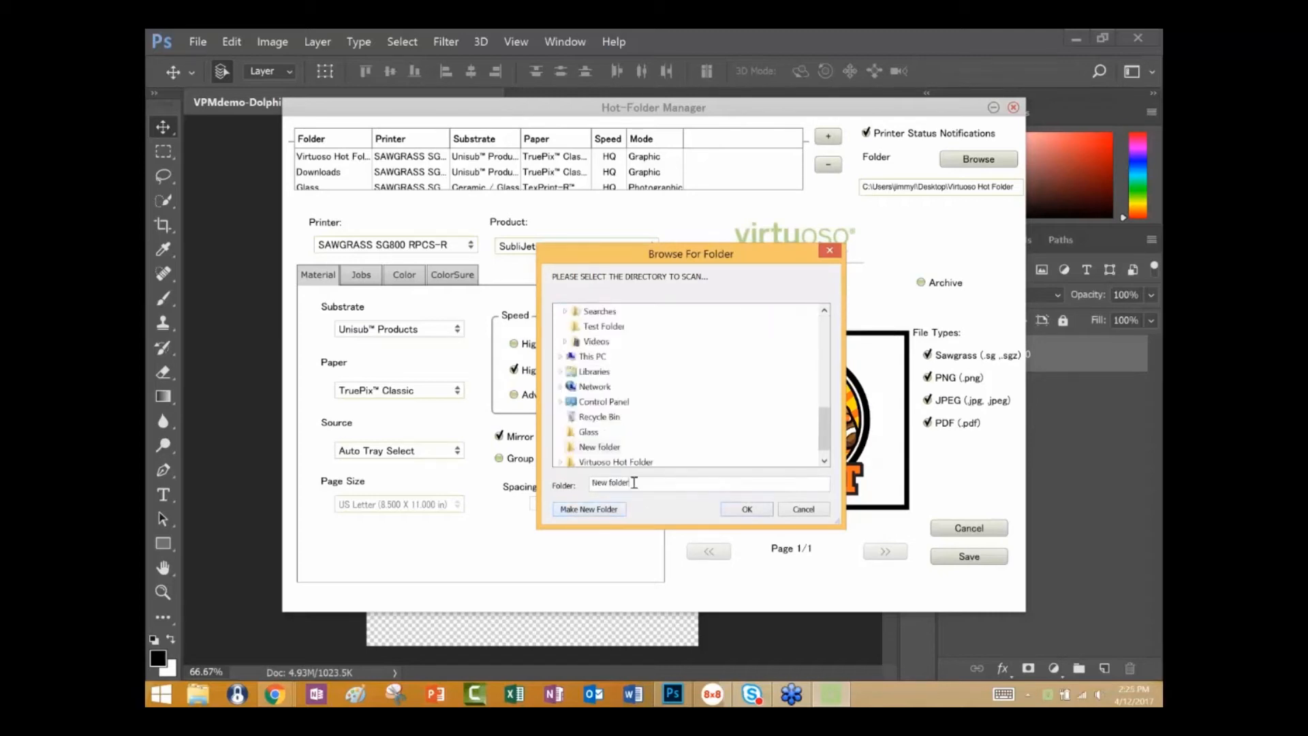
double_click(590, 484)
text(Acrylic)
click(747, 509)
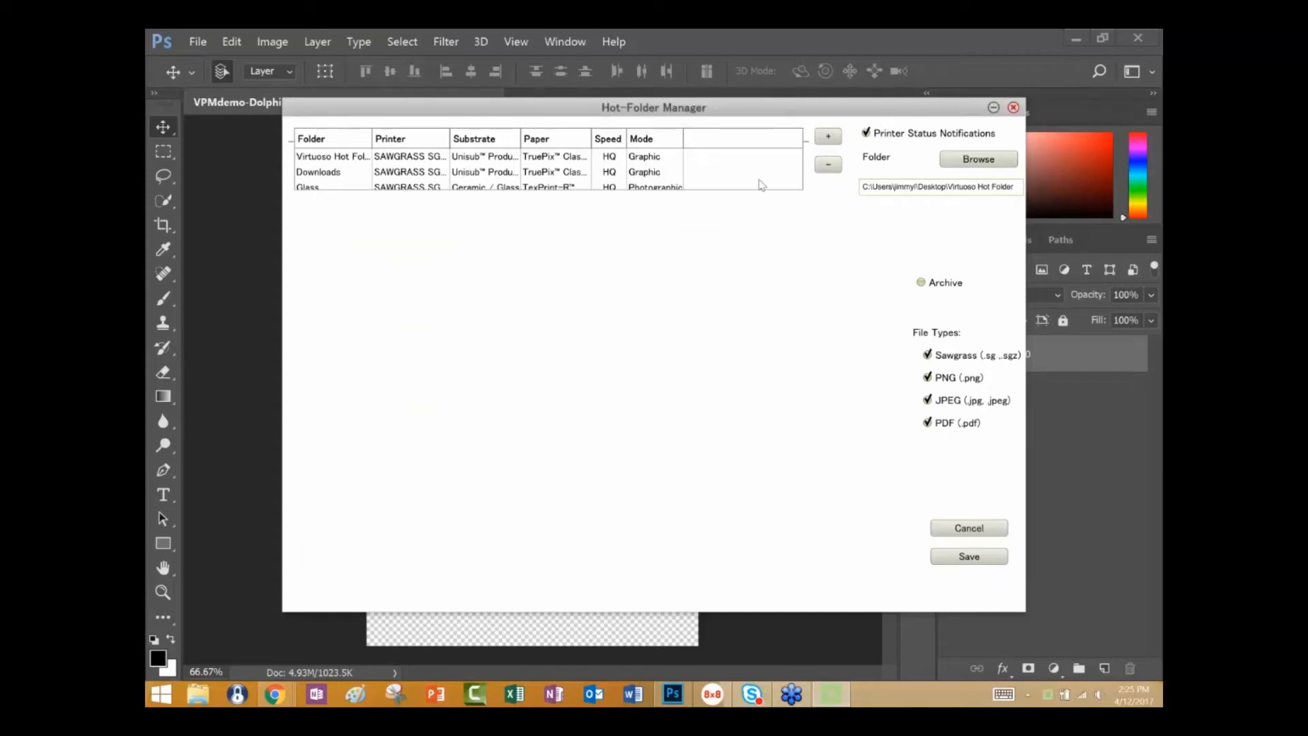
click(715, 186)
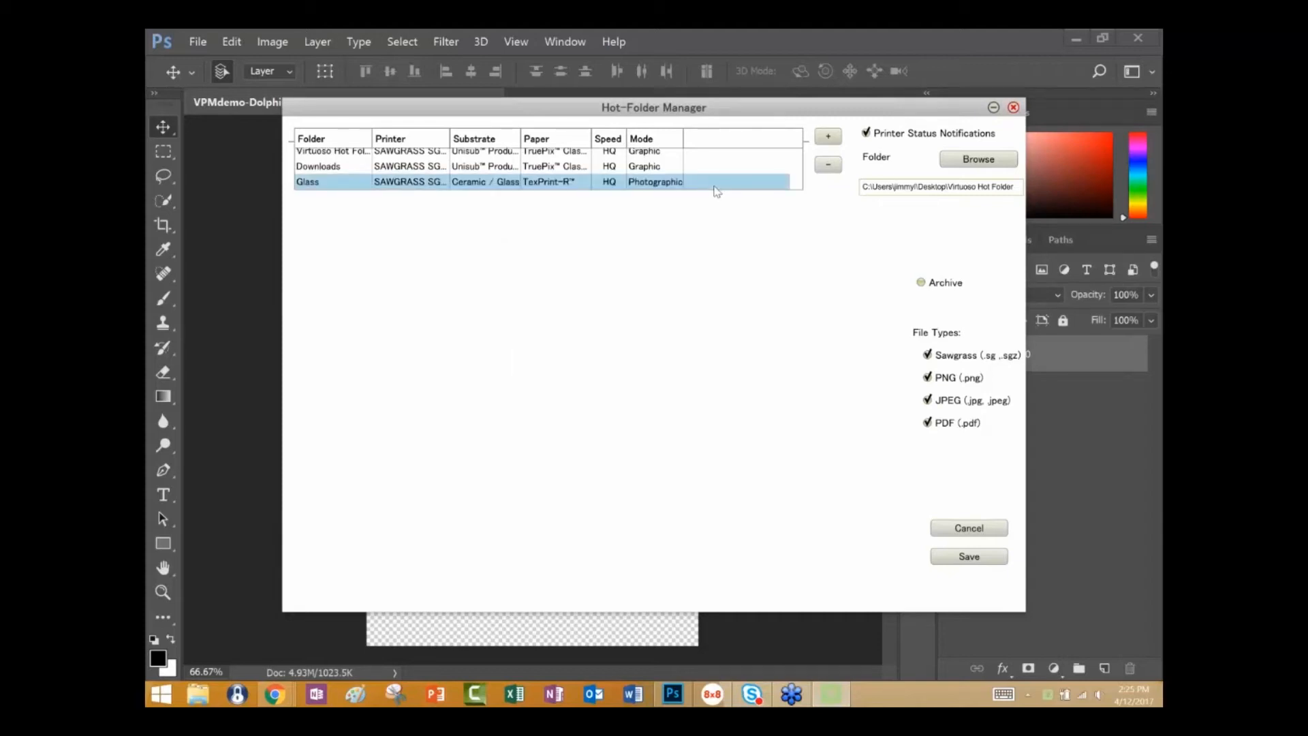
scroll(715, 188, down, 2)
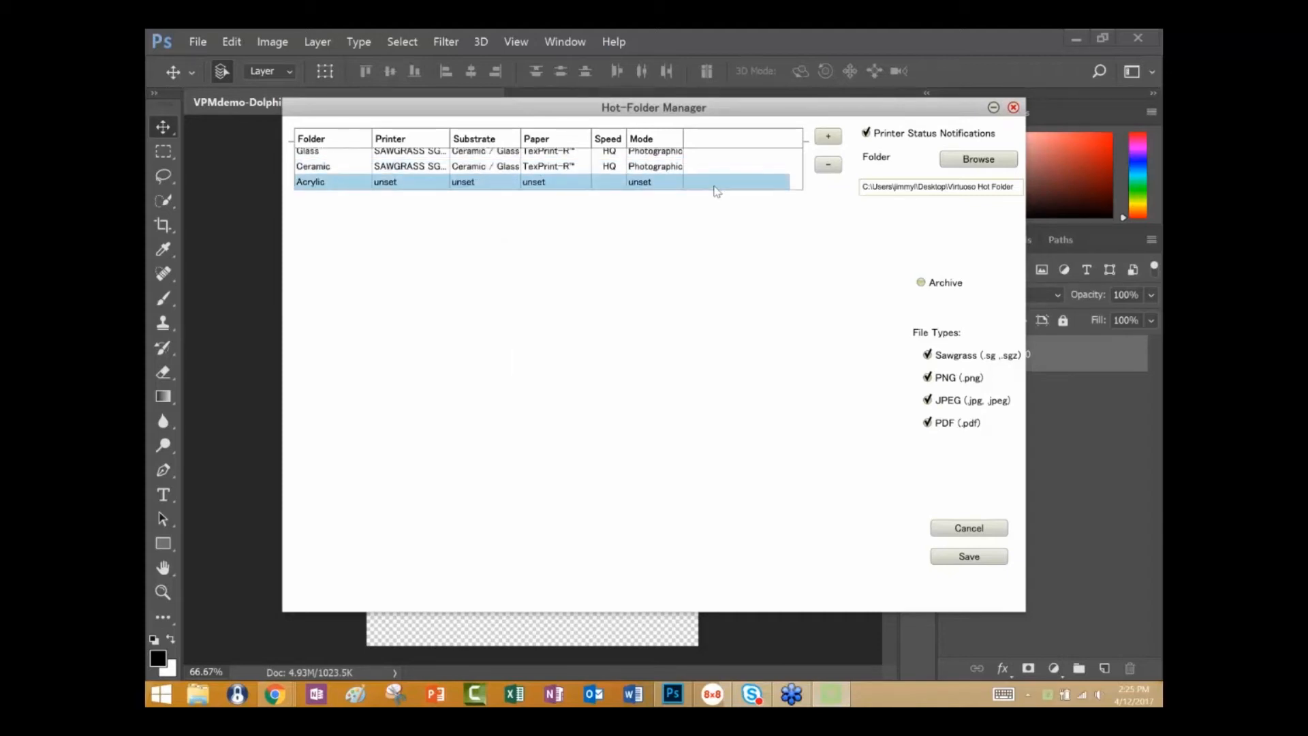
Give the Acrylic hot folder High Speed printing, the Acrylic substrate and TexPrint-R paper, with mirroring turned off.
click(653, 189)
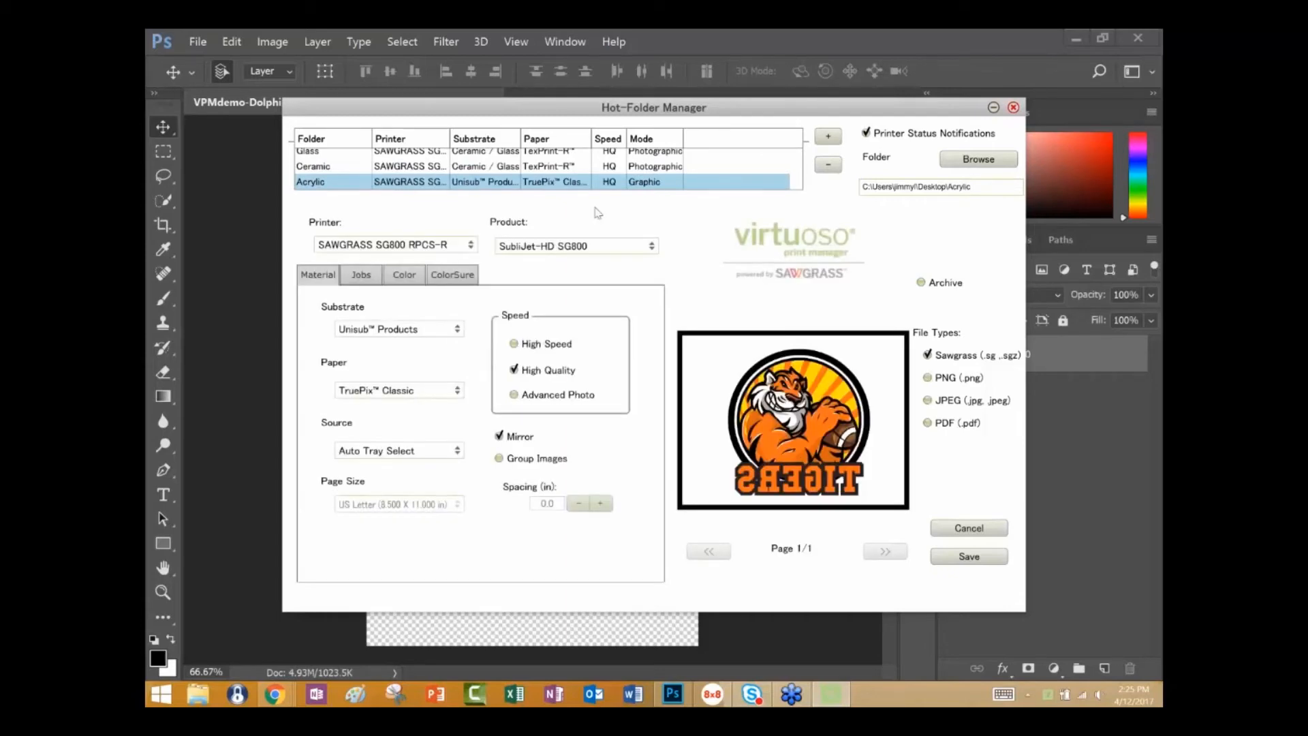
click(513, 346)
click(461, 331)
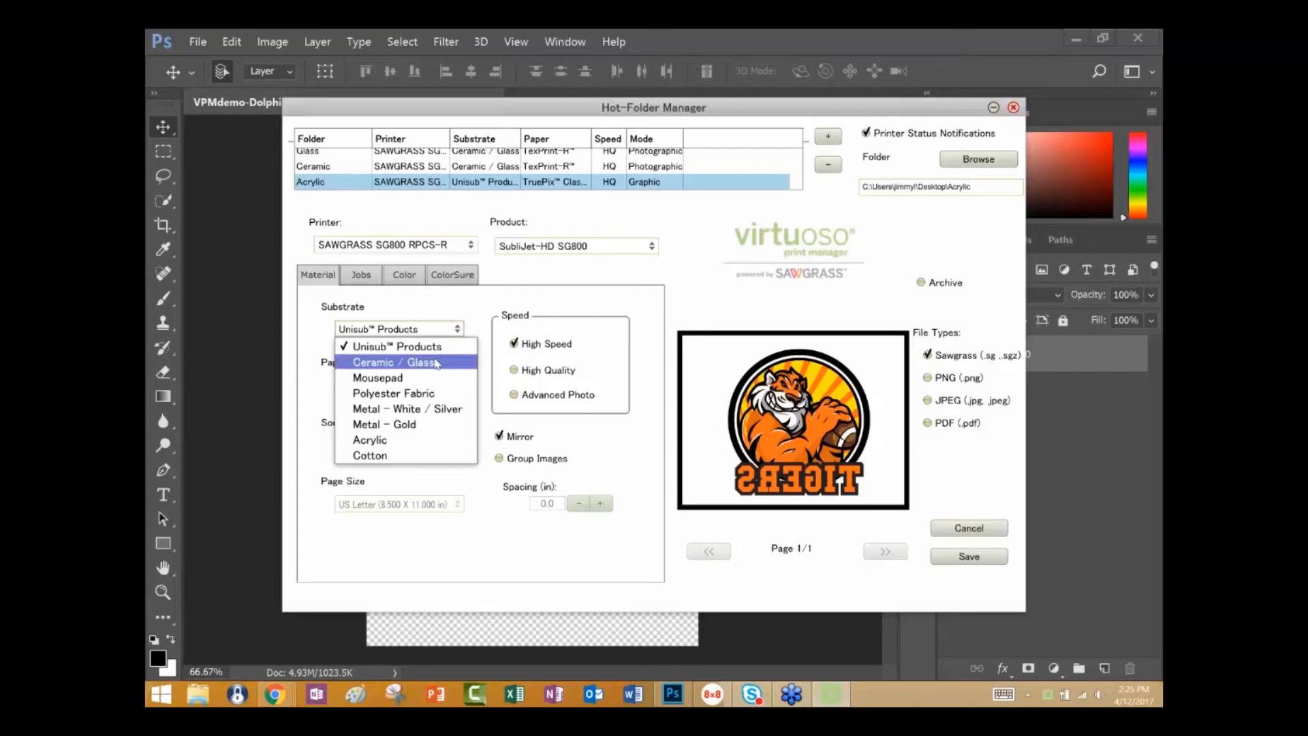
click(398, 446)
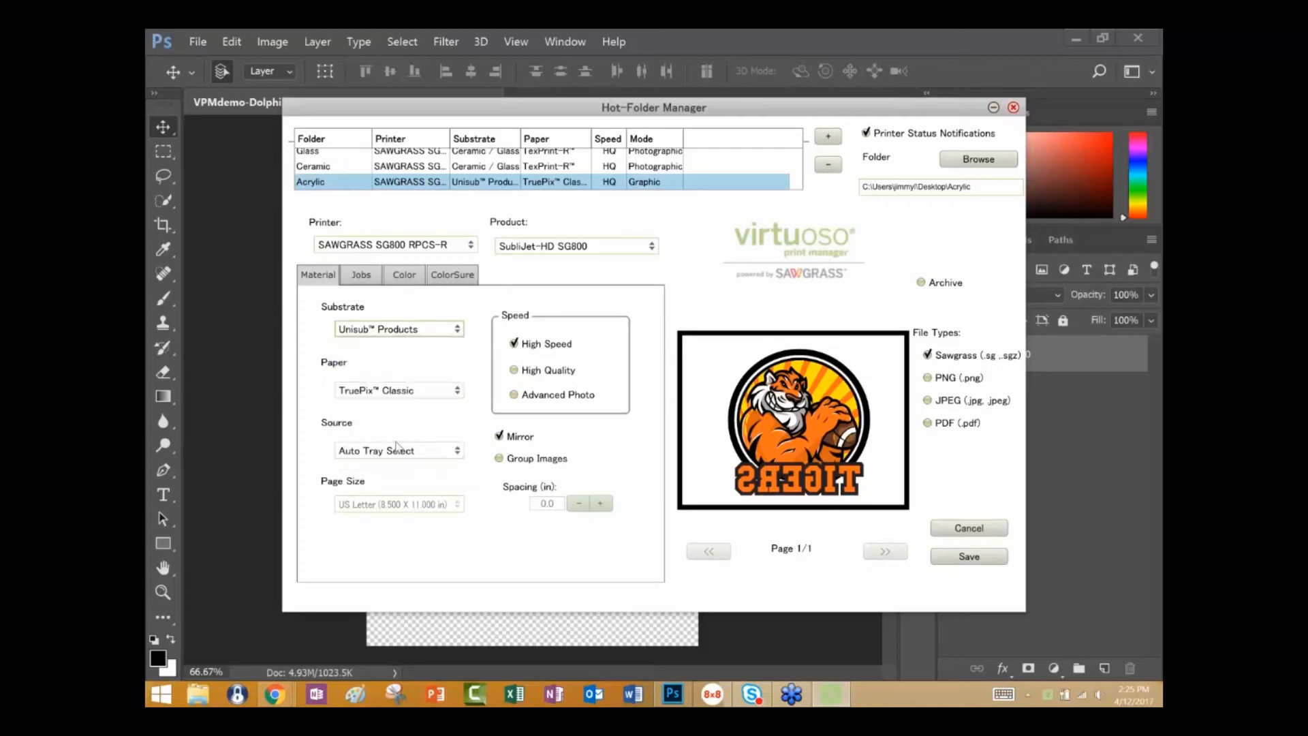
click(458, 390)
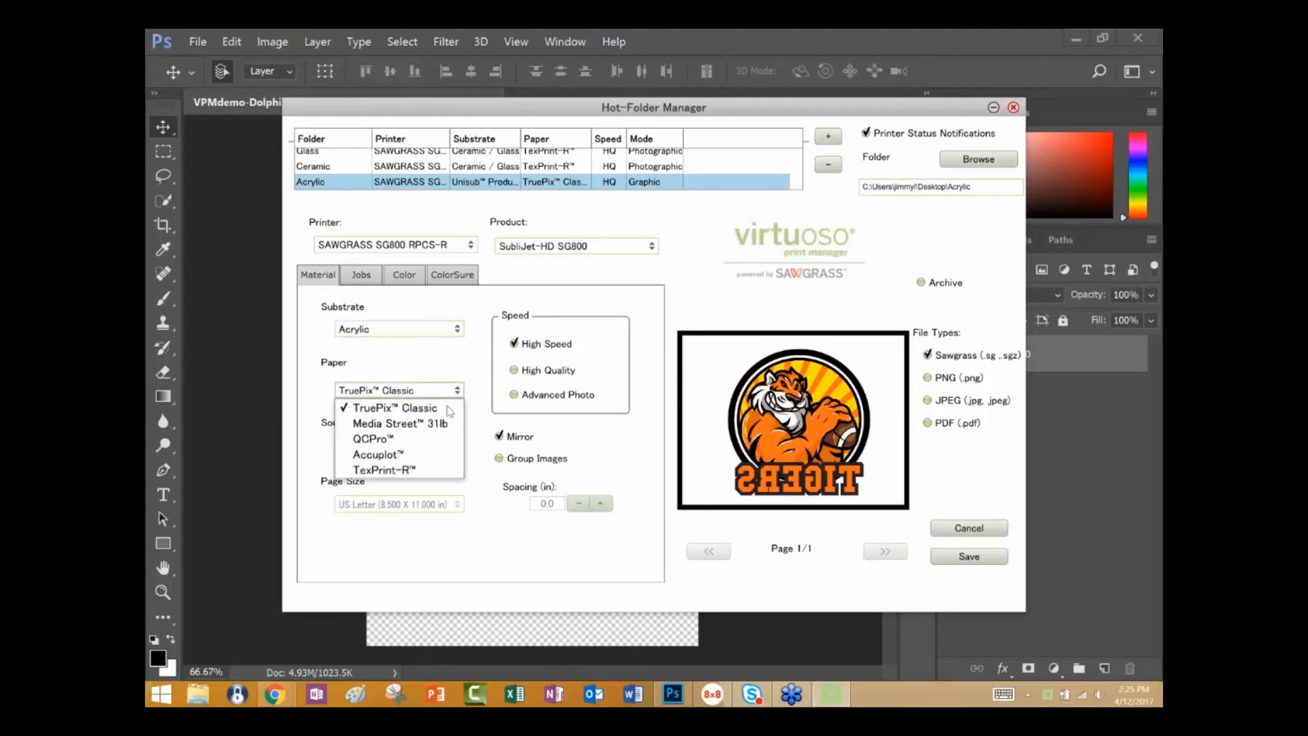
click(428, 466)
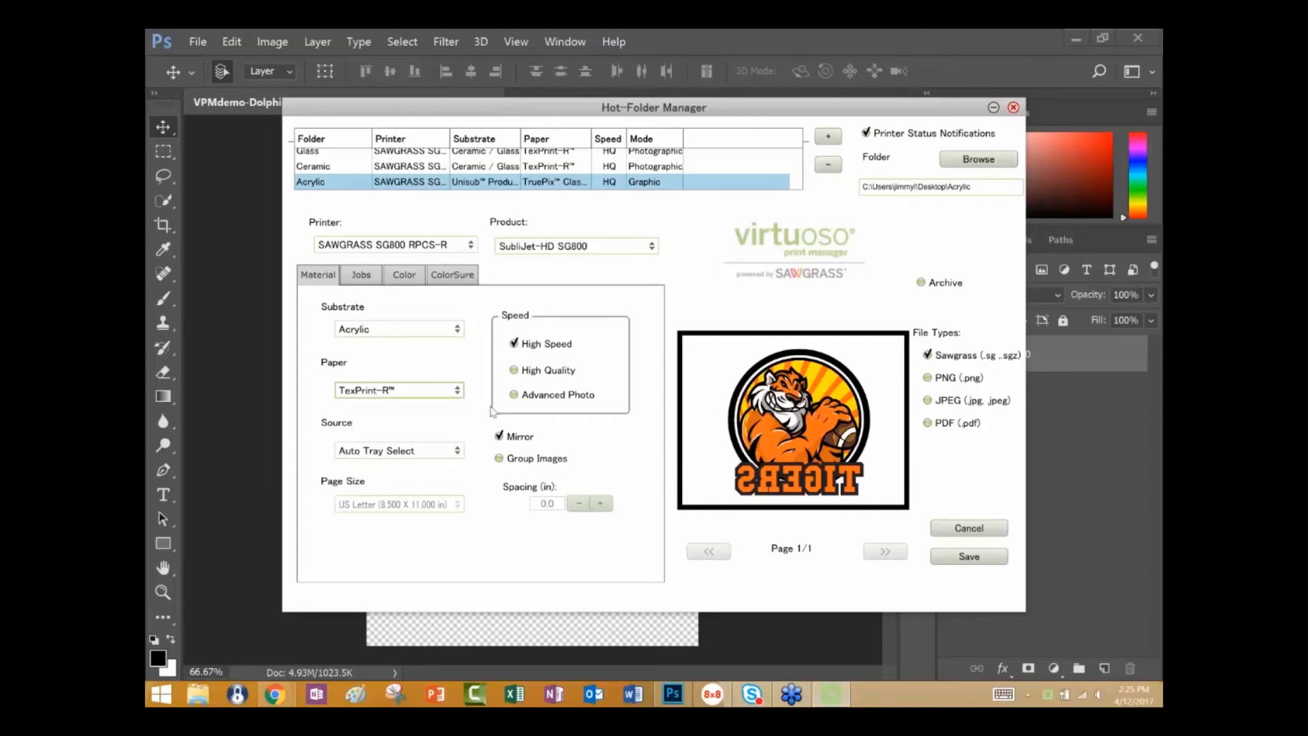
click(567, 433)
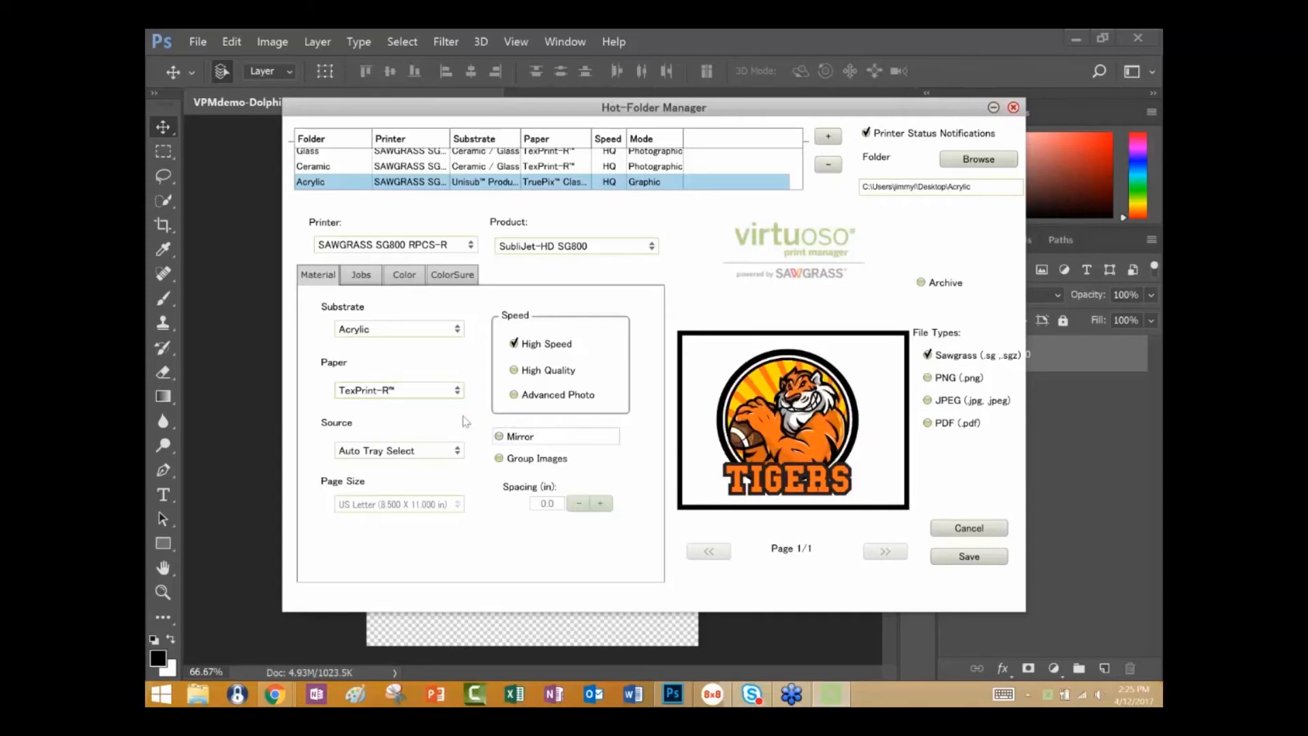
Change the Acrylic hot folder's speed to High Quality and choose the Acrylic substrate again.
click(514, 370)
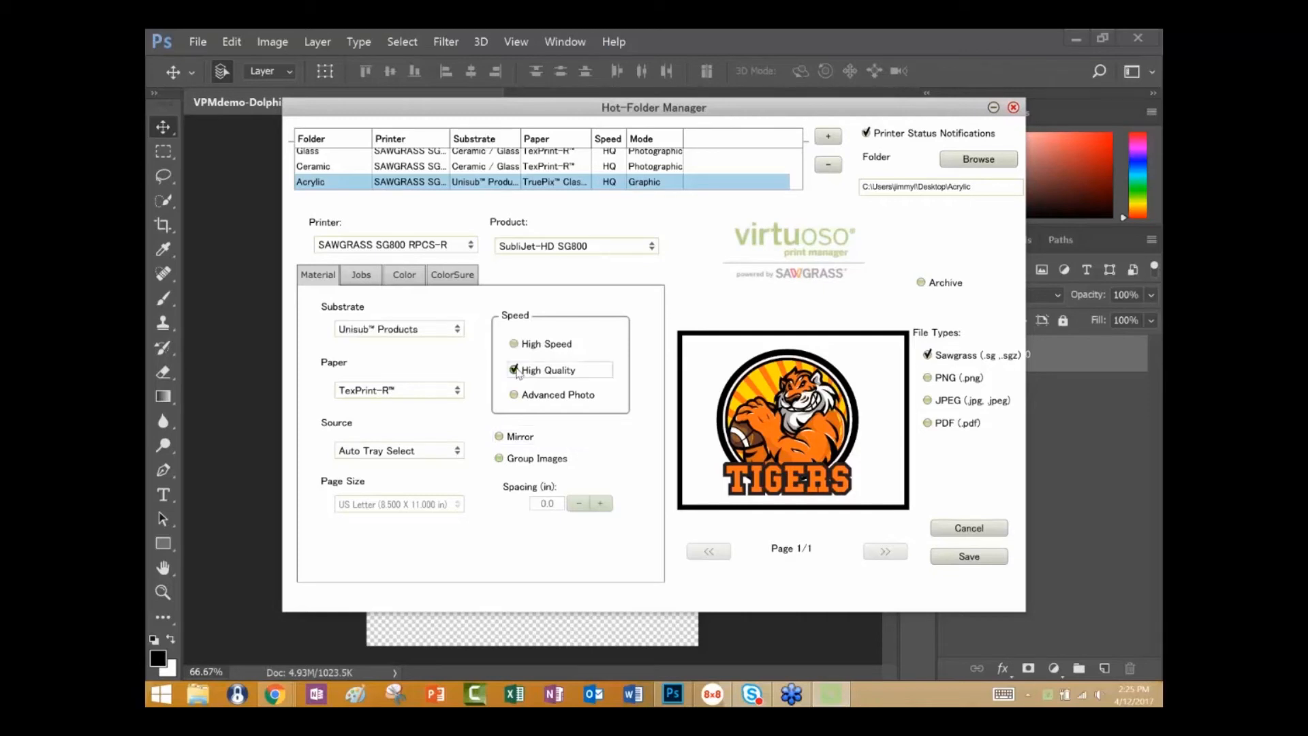
click(457, 330)
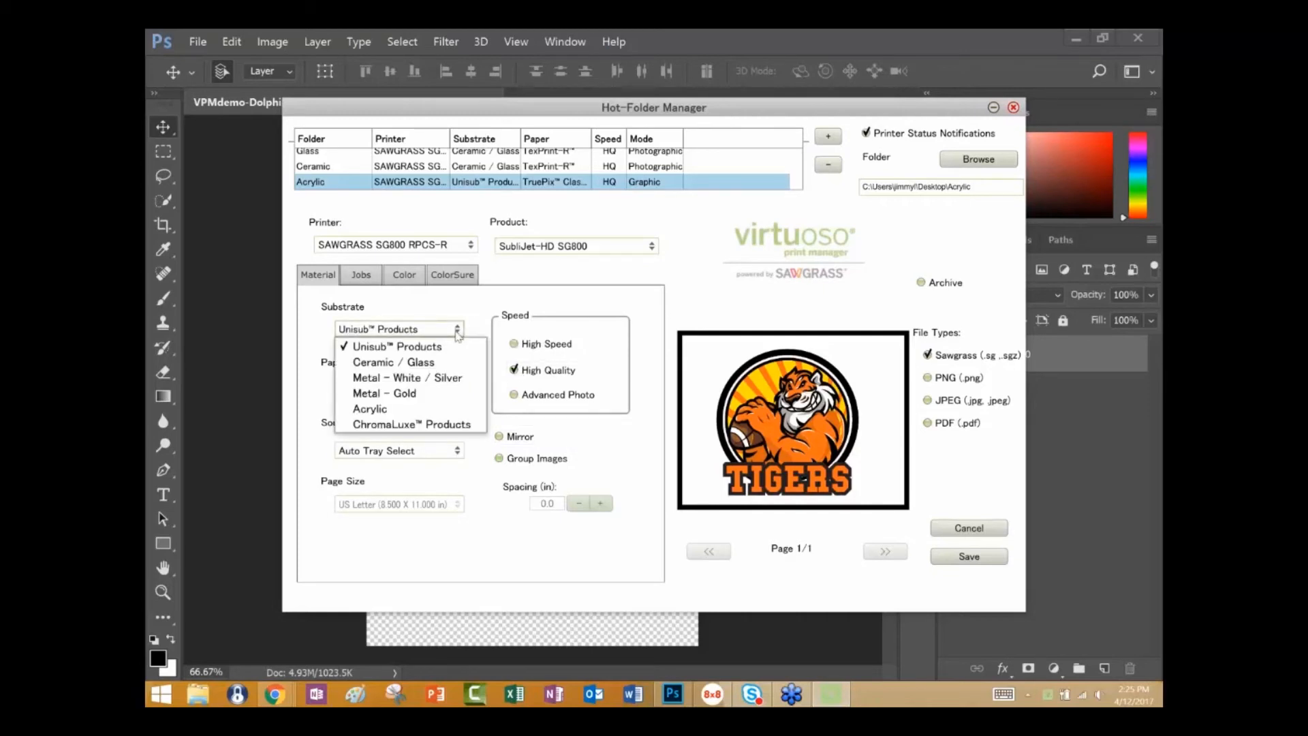
click(425, 408)
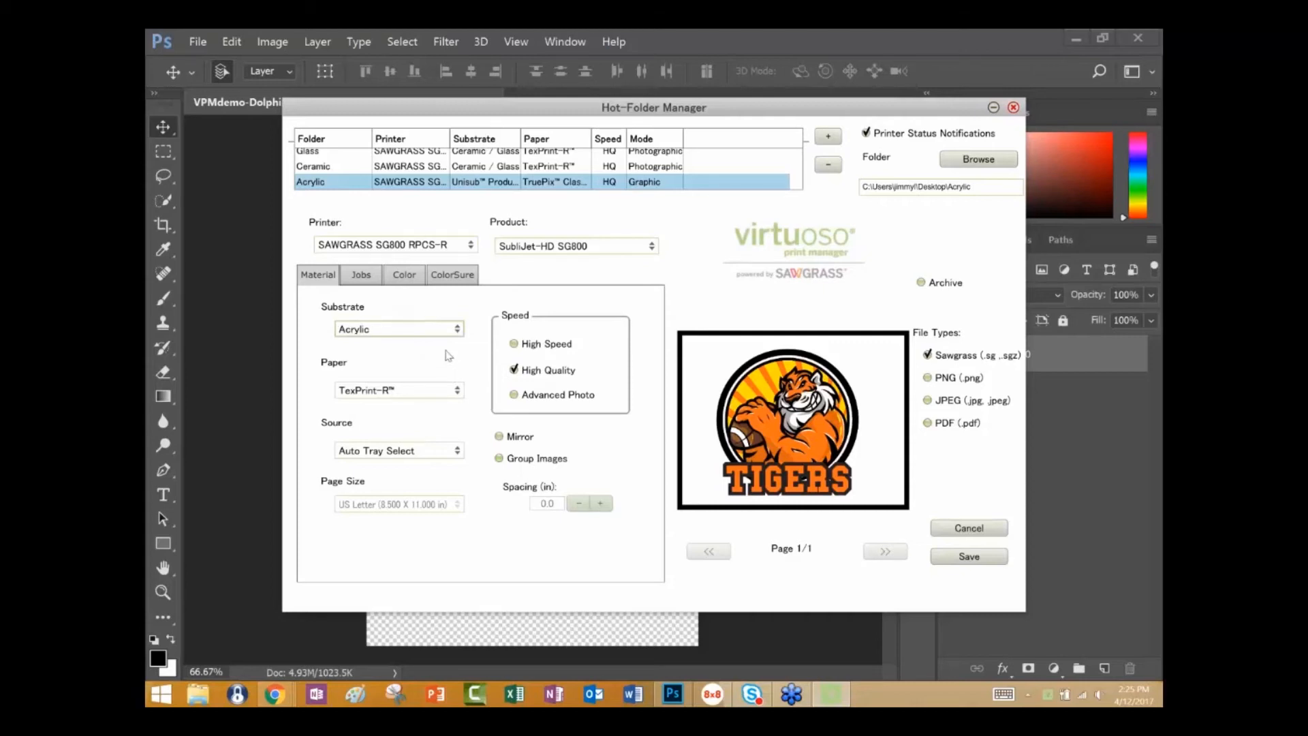
Set the Acrylic hot folder's color mode to Photographic and also accept PNG, JPEG and PDF files.
click(411, 276)
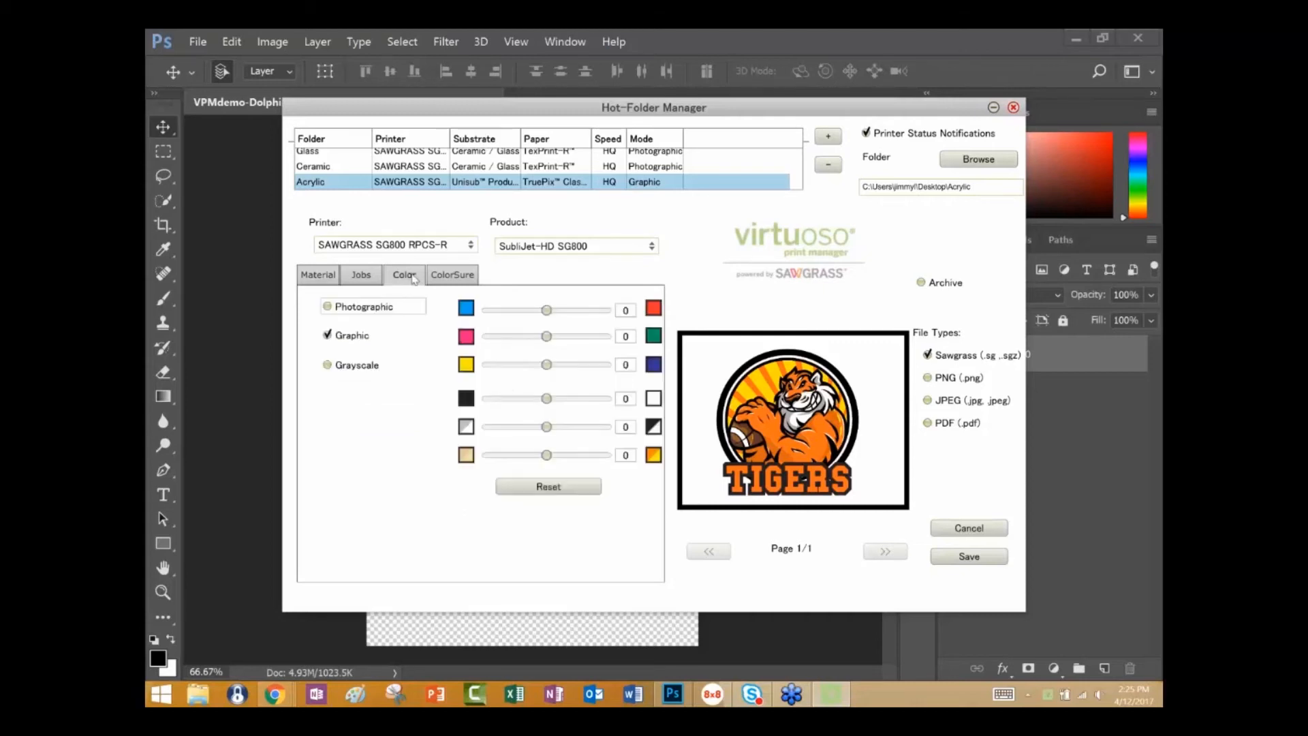
click(328, 308)
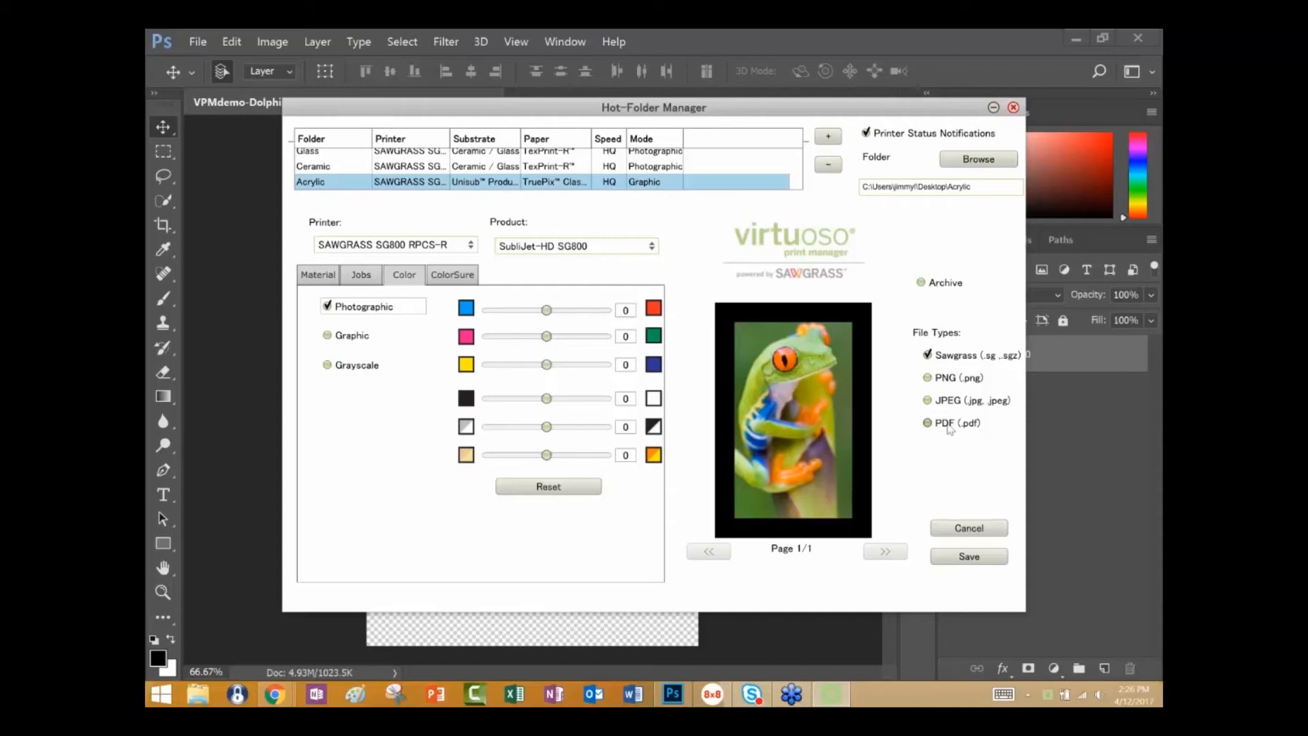
click(928, 377)
click(927, 400)
click(927, 422)
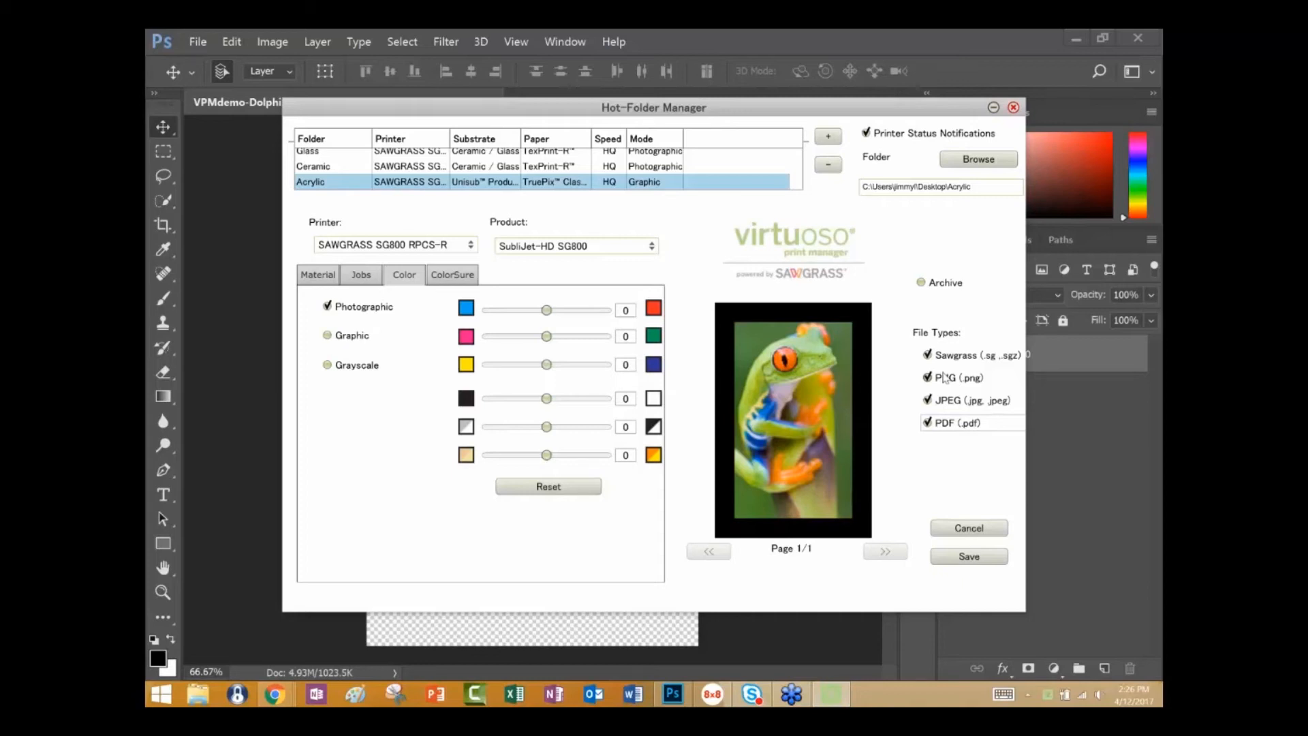
Turn on archiving for the Acrylic hot folder, recheck its material settings and save the hot folder configuration.
click(922, 285)
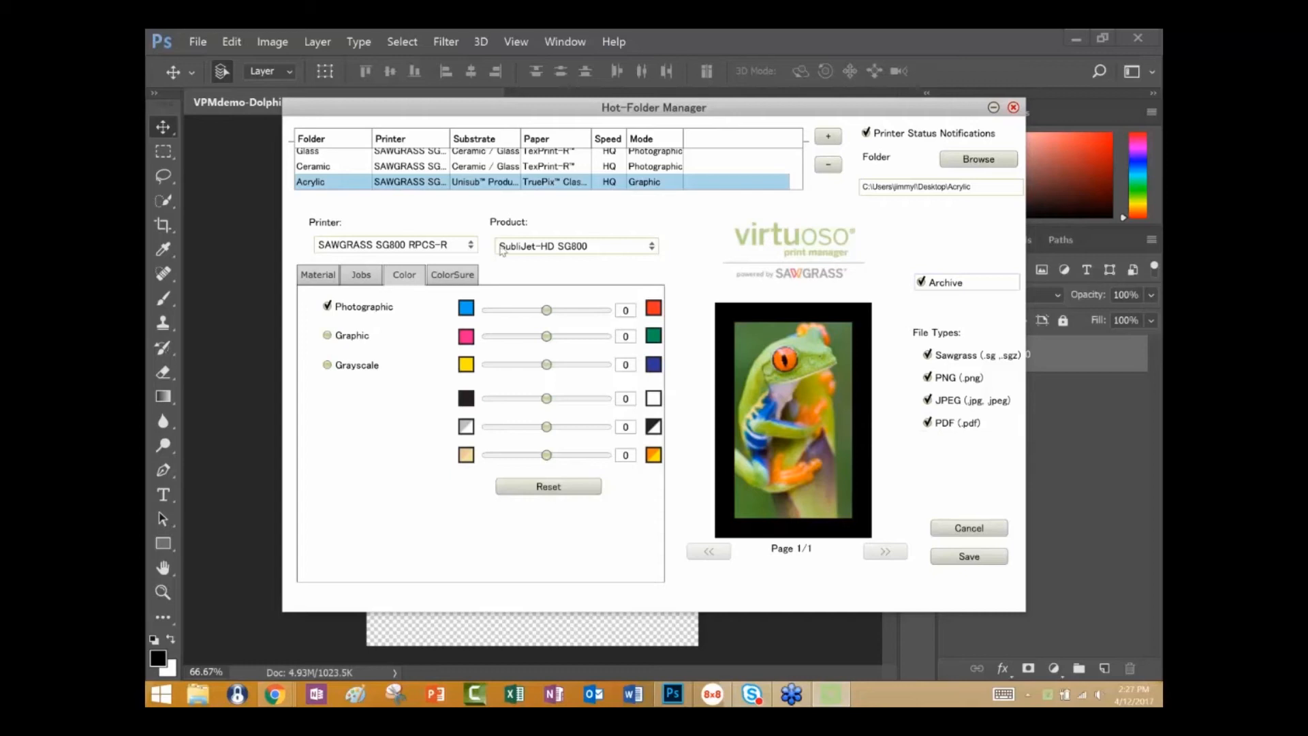
click(304, 276)
click(964, 558)
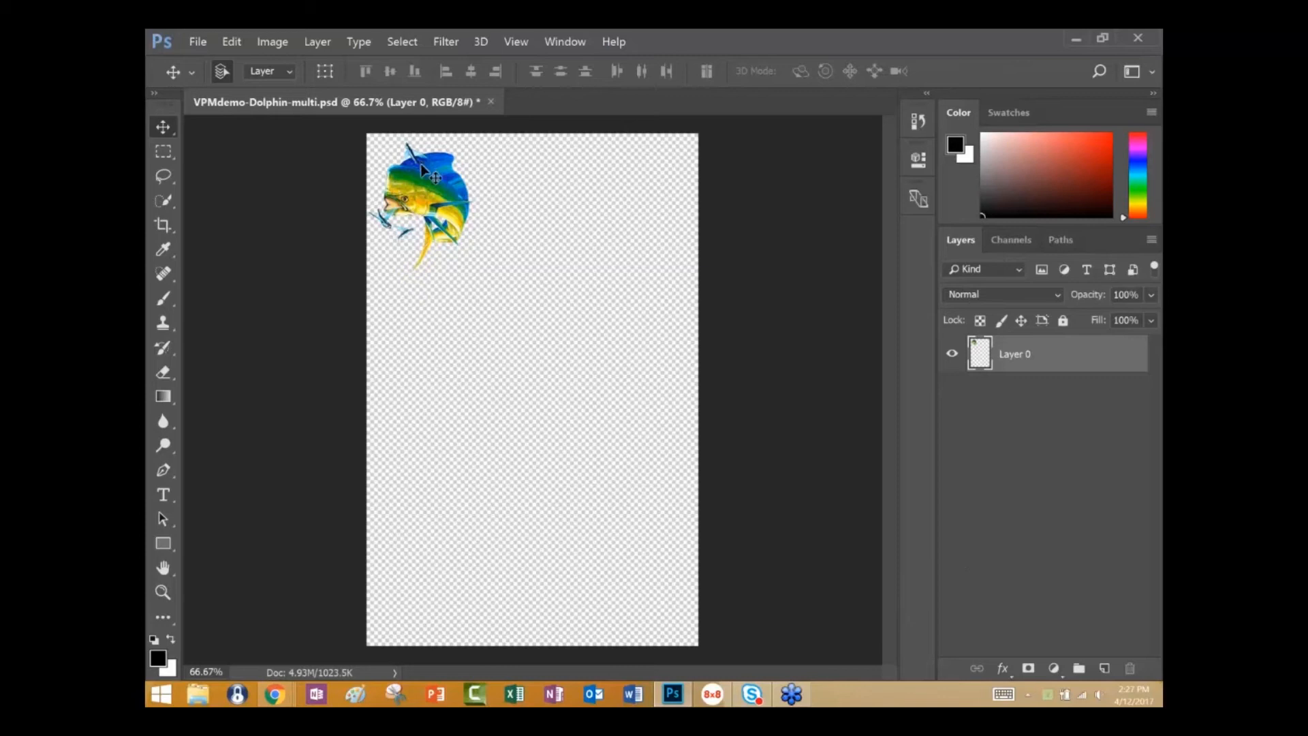
Save the dolphin artwork as VPMdemo-Dolphin-multi.psd in the Acrylic folder on the Desktop.
click(197, 45)
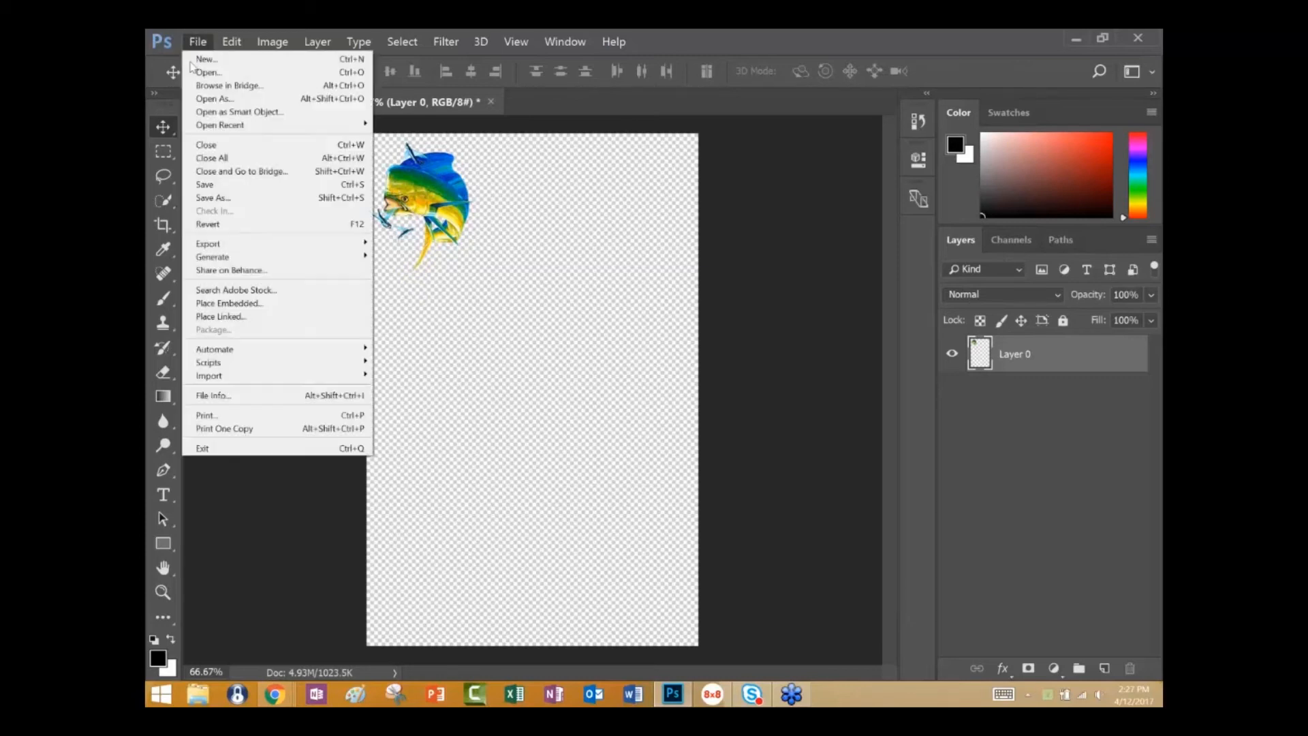
click(220, 198)
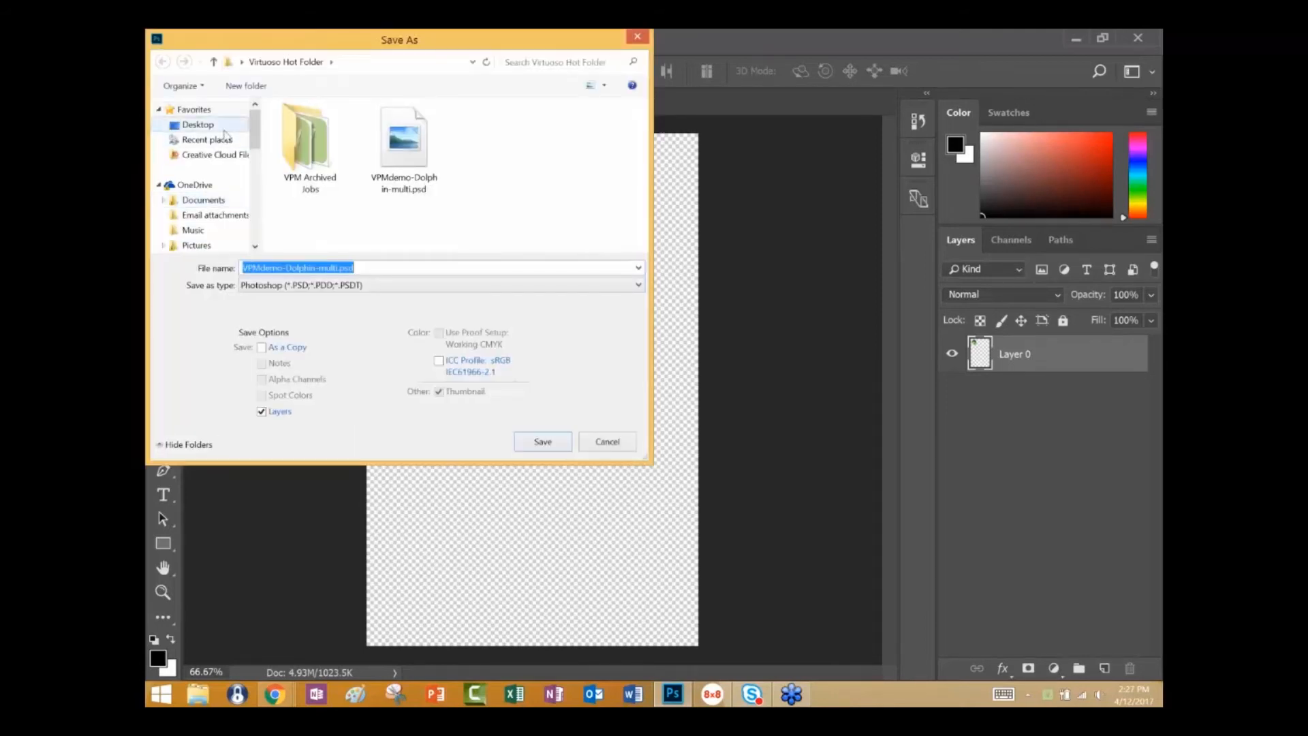
click(224, 130)
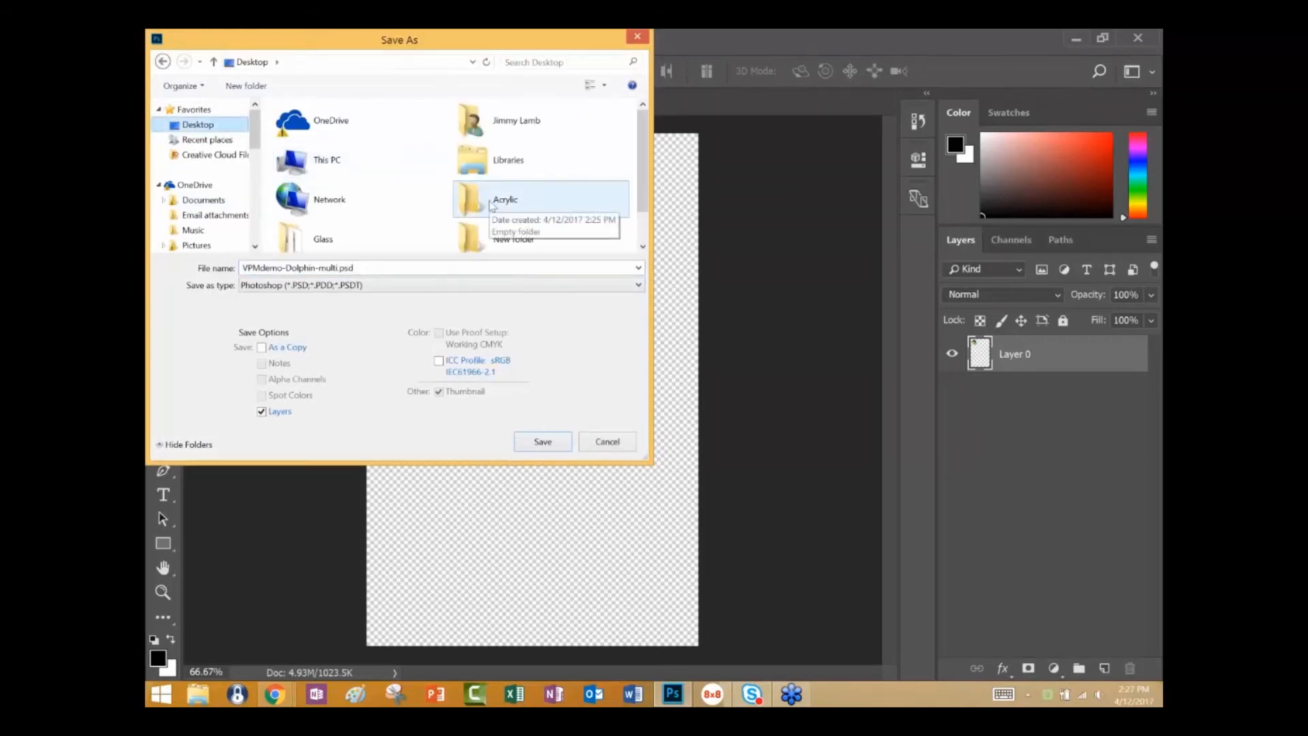
click(491, 205)
double_click(493, 205)
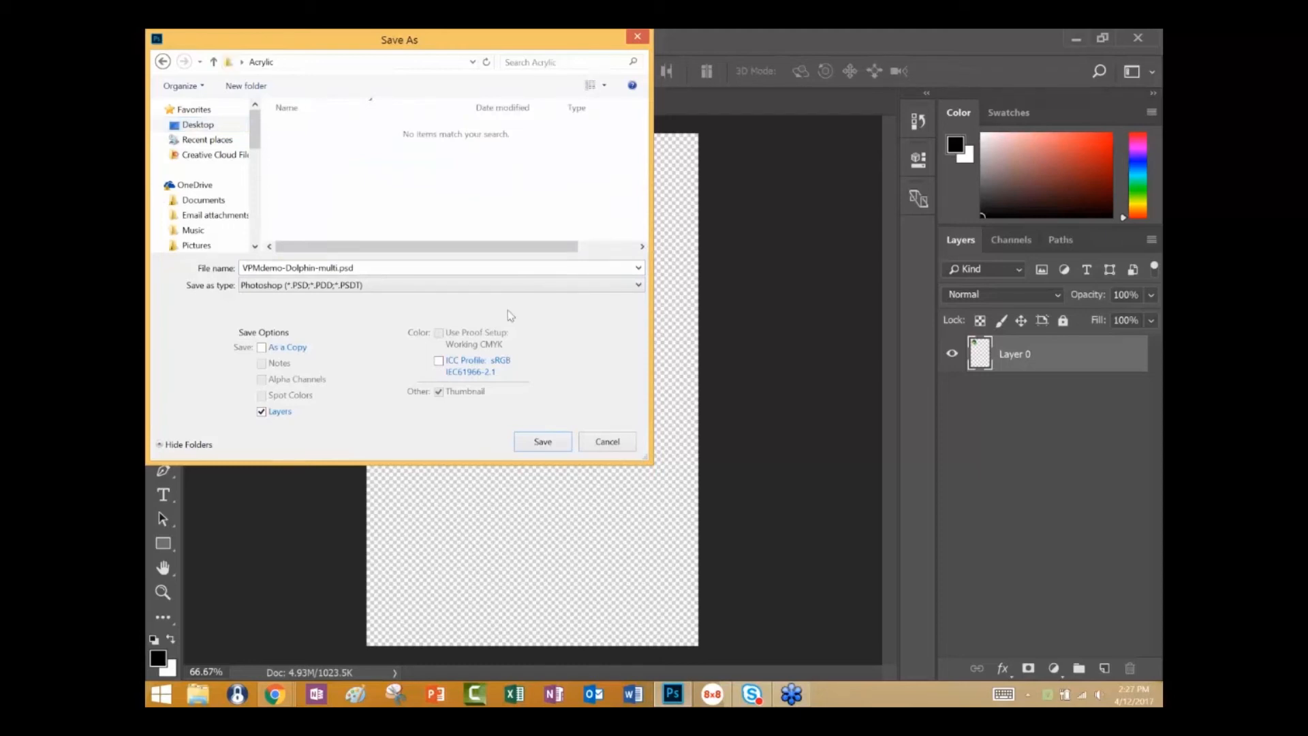
click(543, 443)
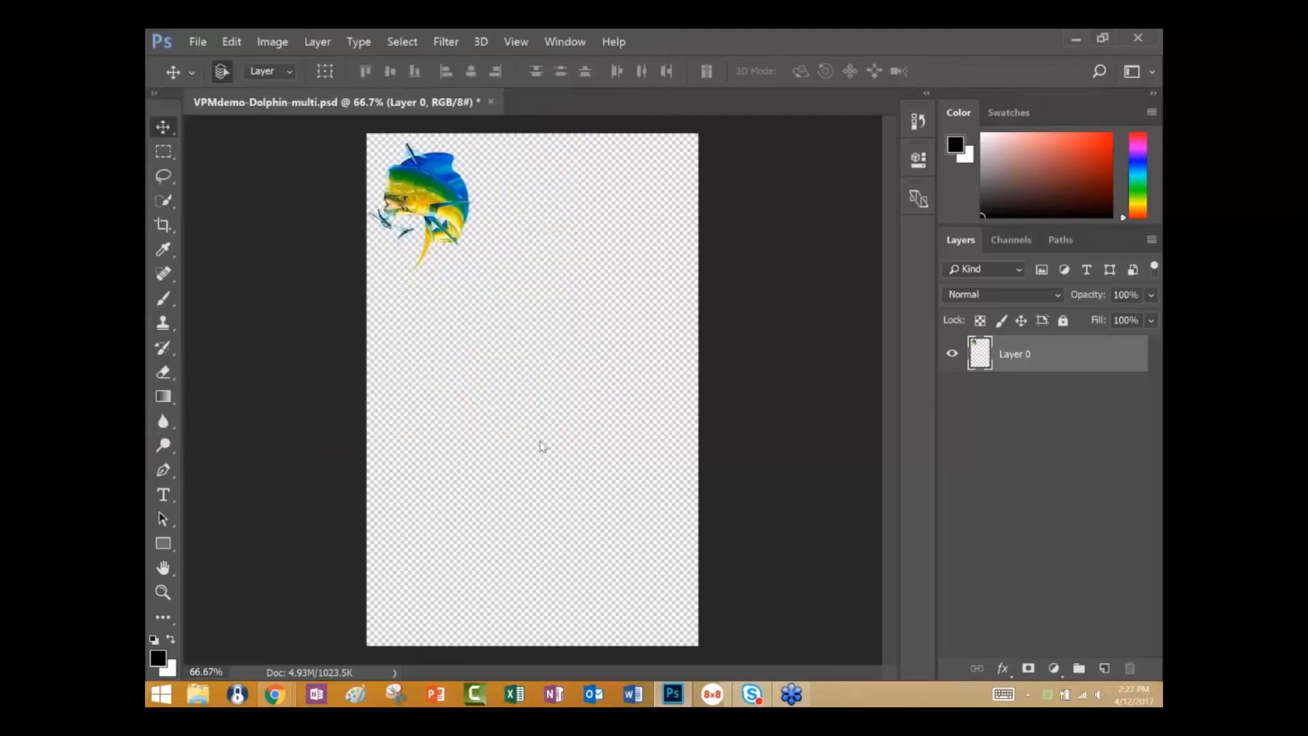
click(862, 223)
Save a JPEG copy of the artwork as VPMdemo-Dolphin-multi.jpg in the Acrylic hot folder, accepting the JPEG options.
click(198, 42)
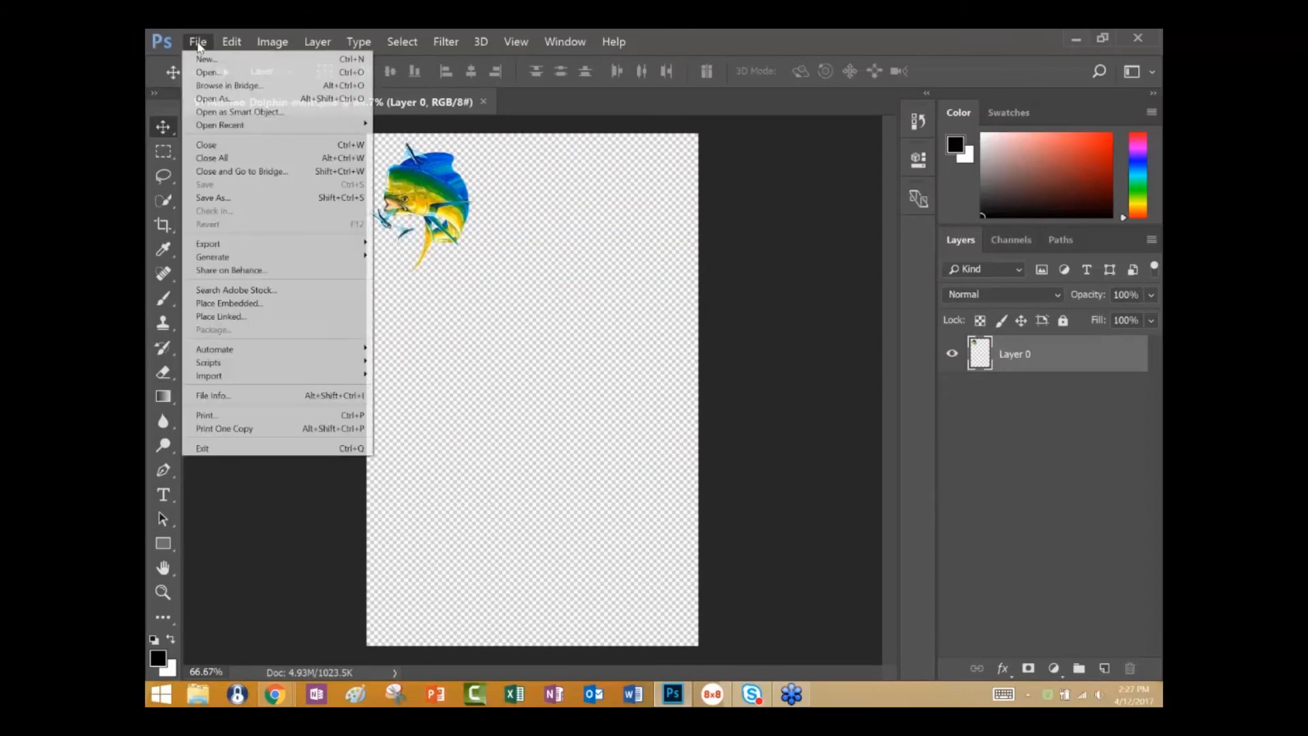
click(224, 199)
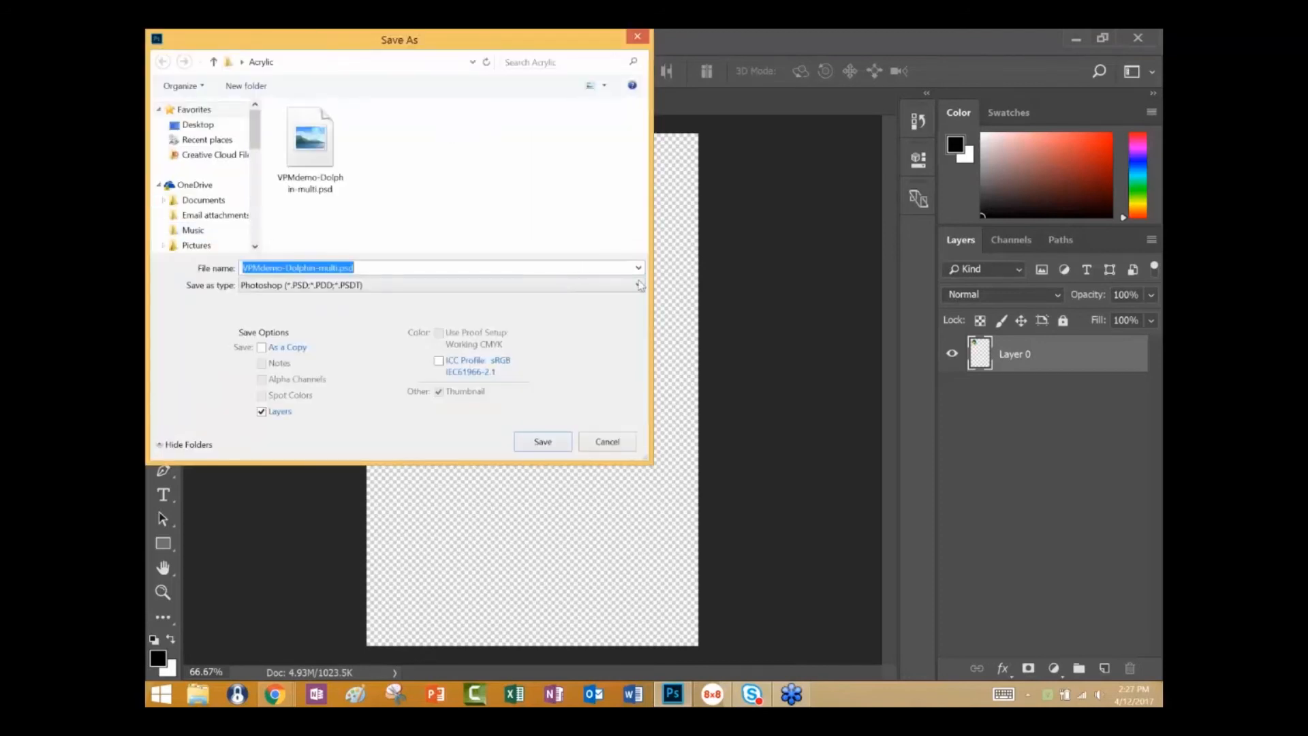
click(641, 285)
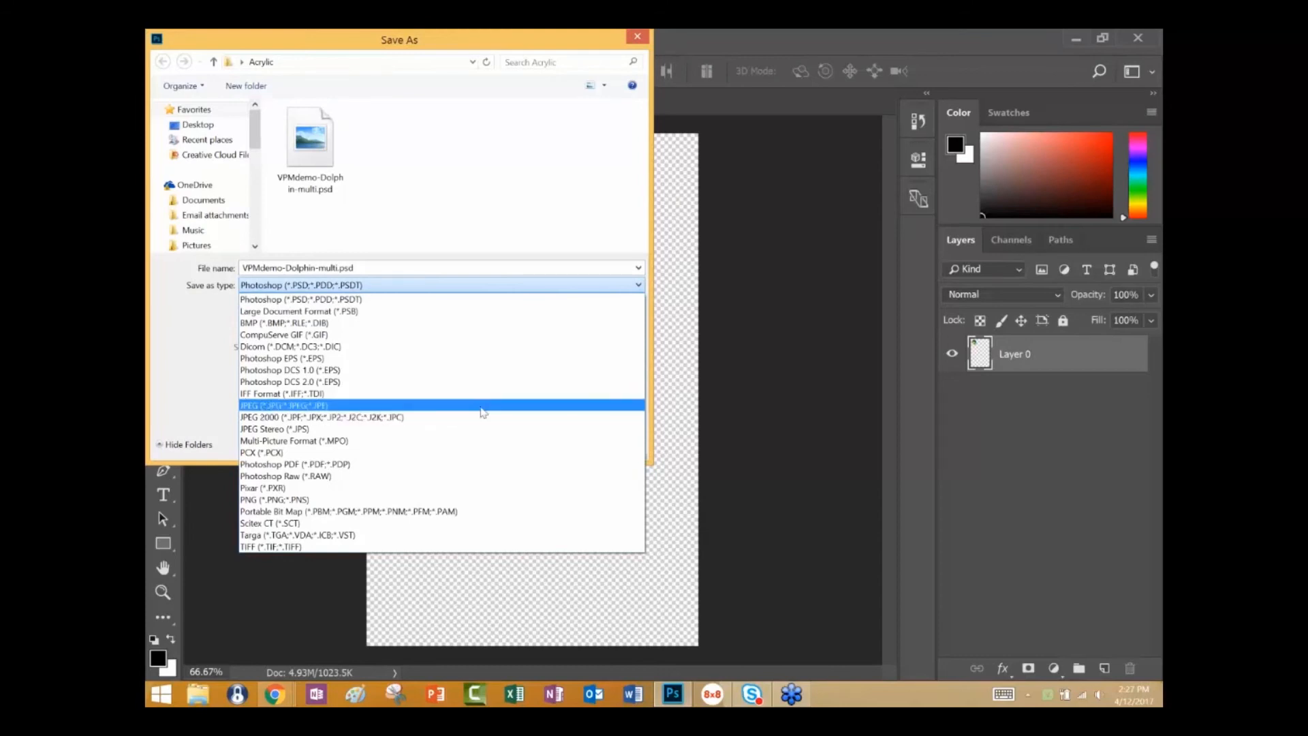
click(483, 407)
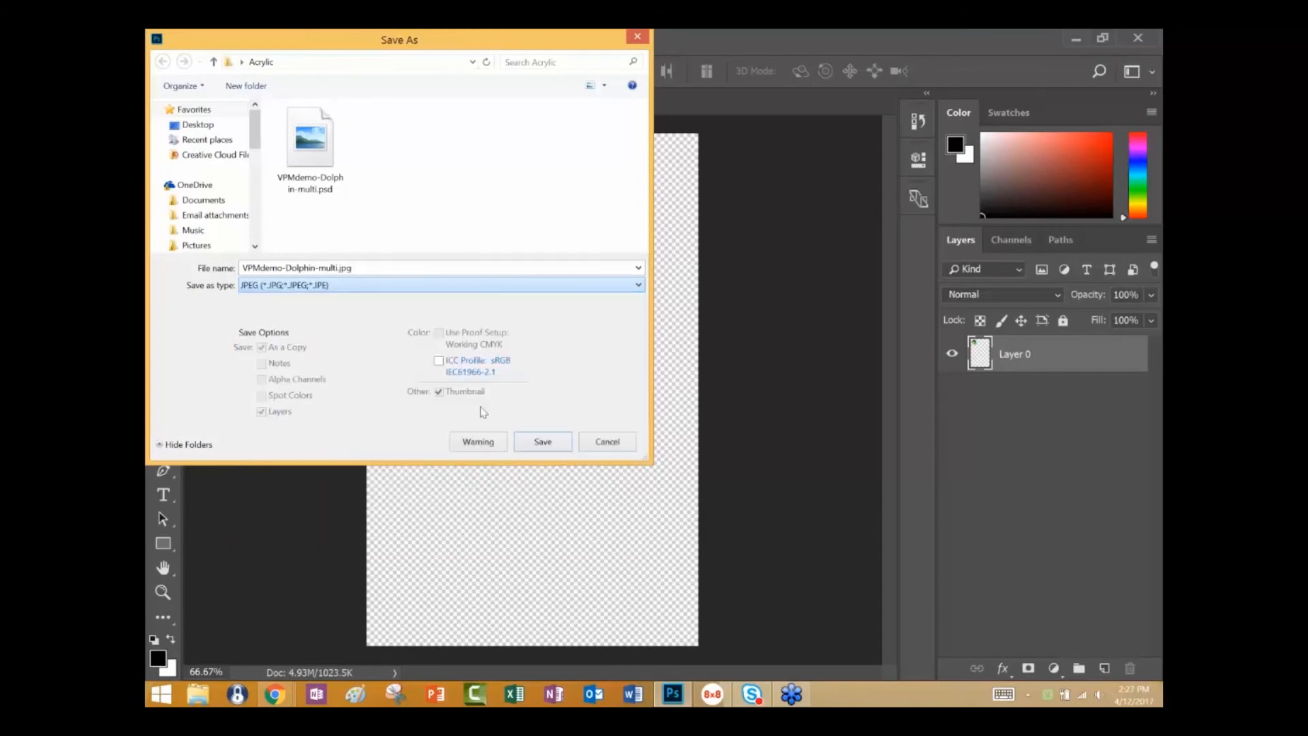
click(542, 441)
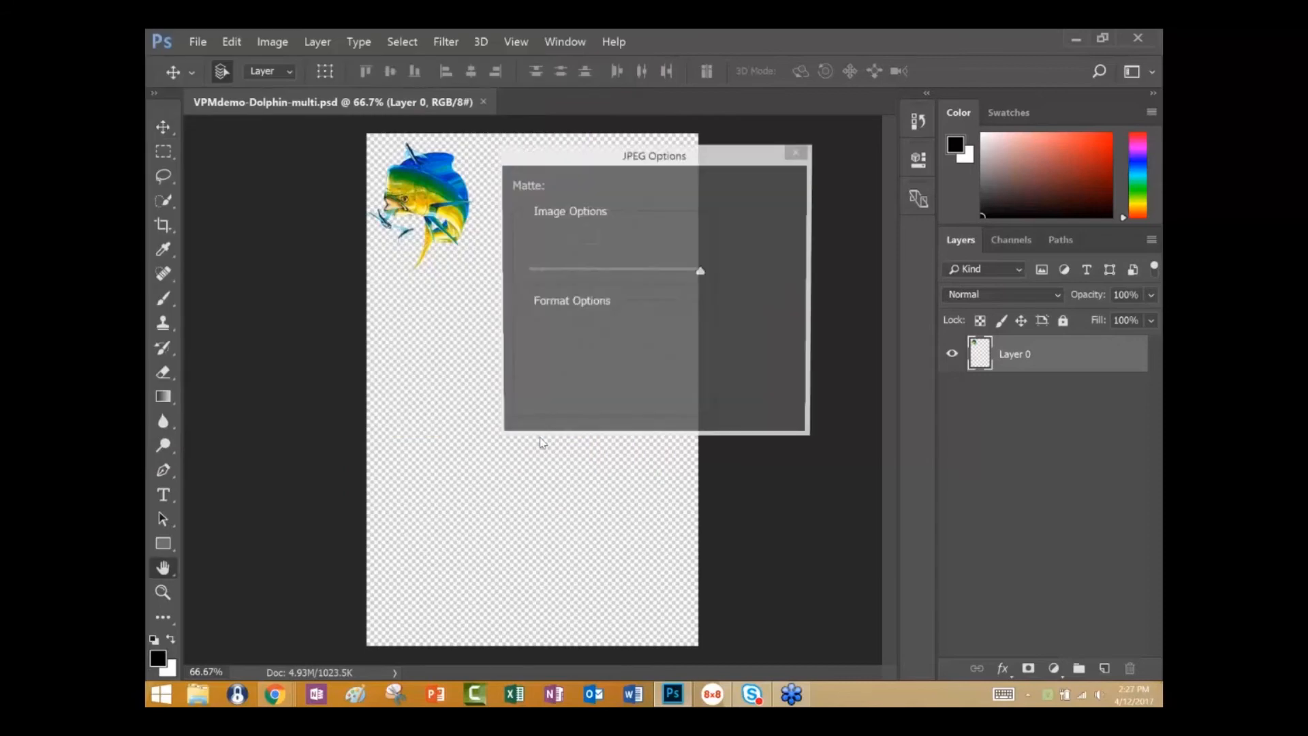
click(766, 187)
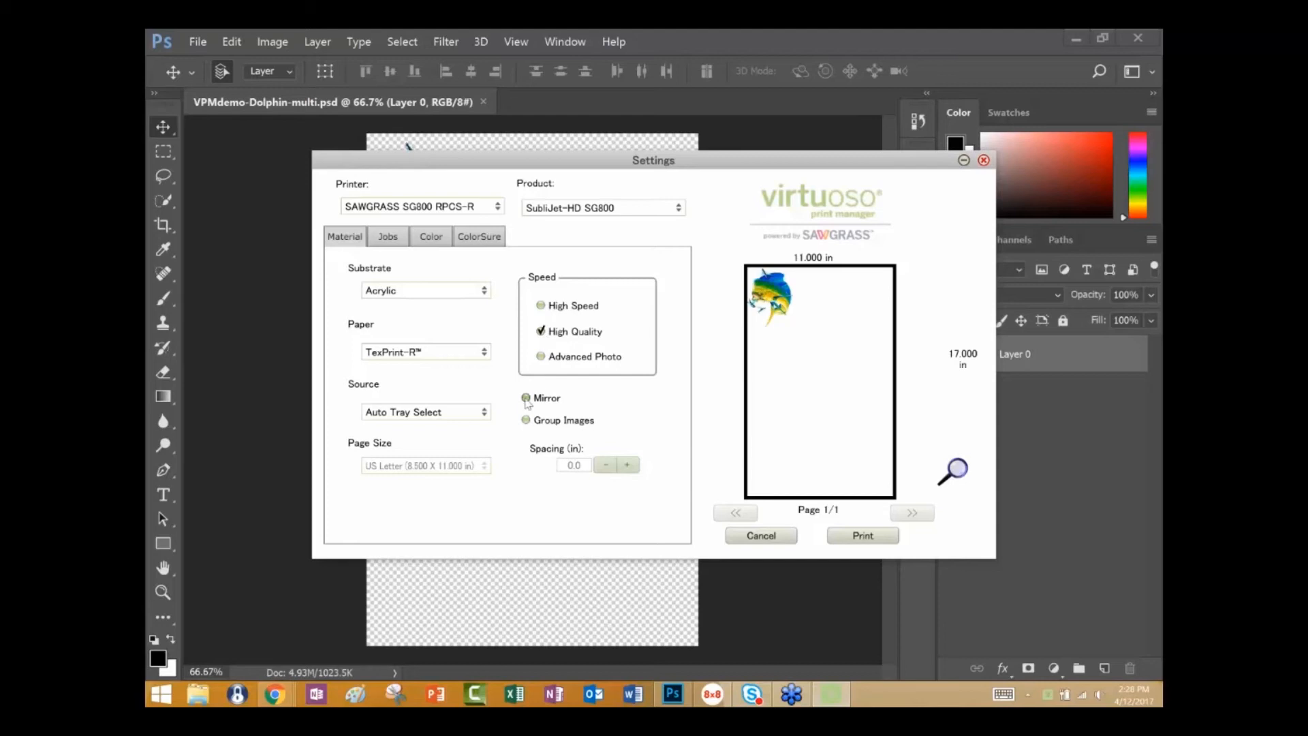
Check the hot folder job's color and material settings, and switch its color mode to Graphic.
click(436, 239)
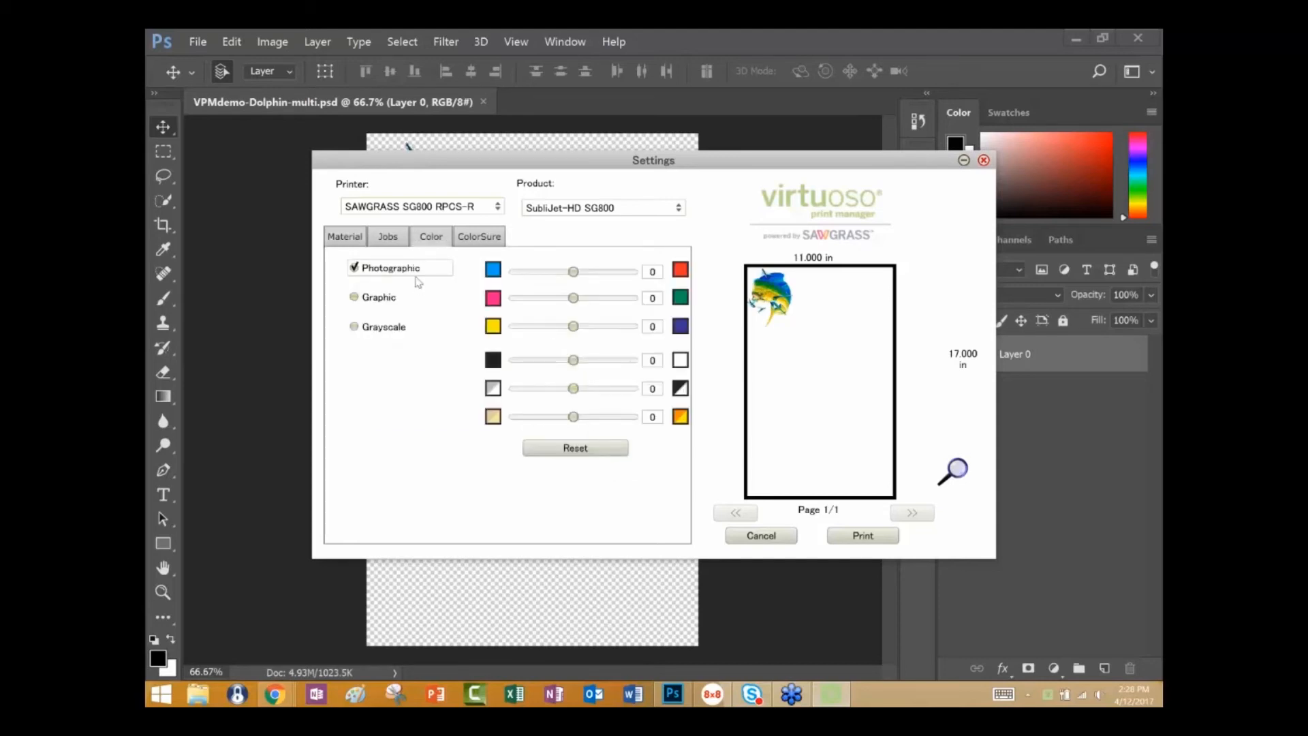
click(362, 239)
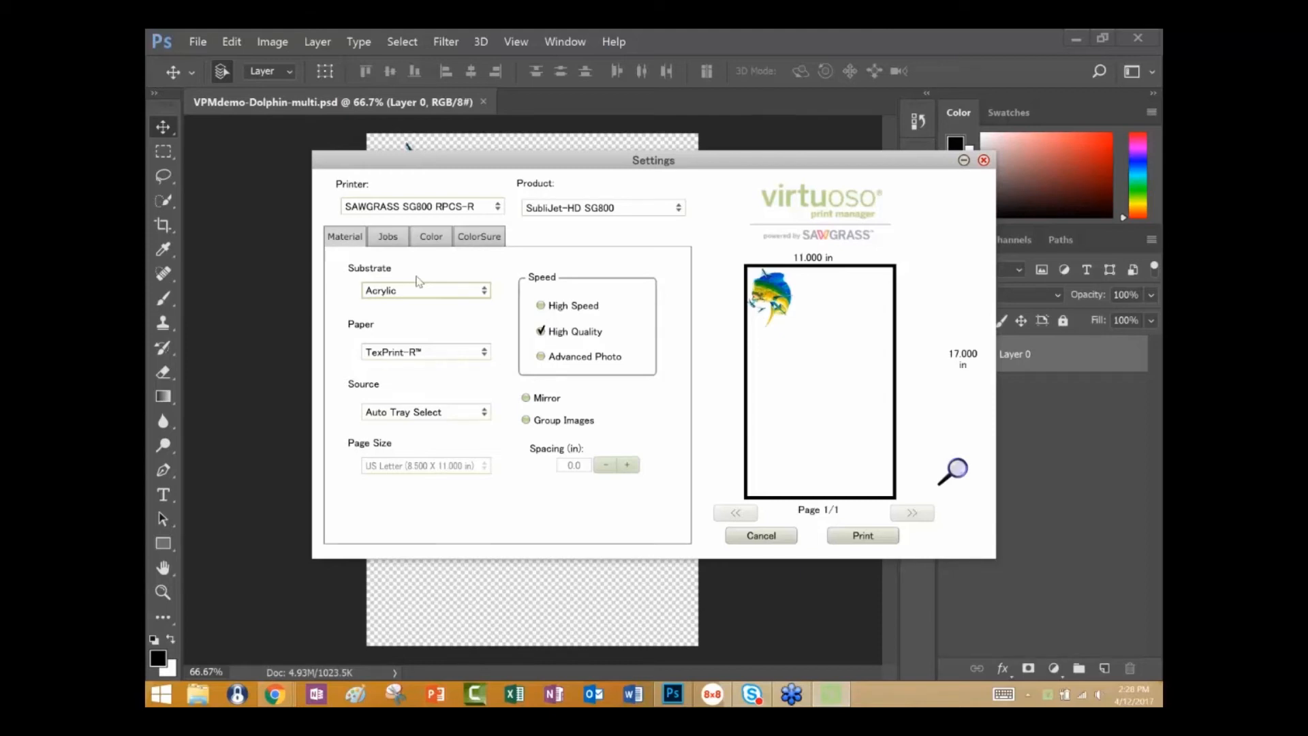
click(438, 238)
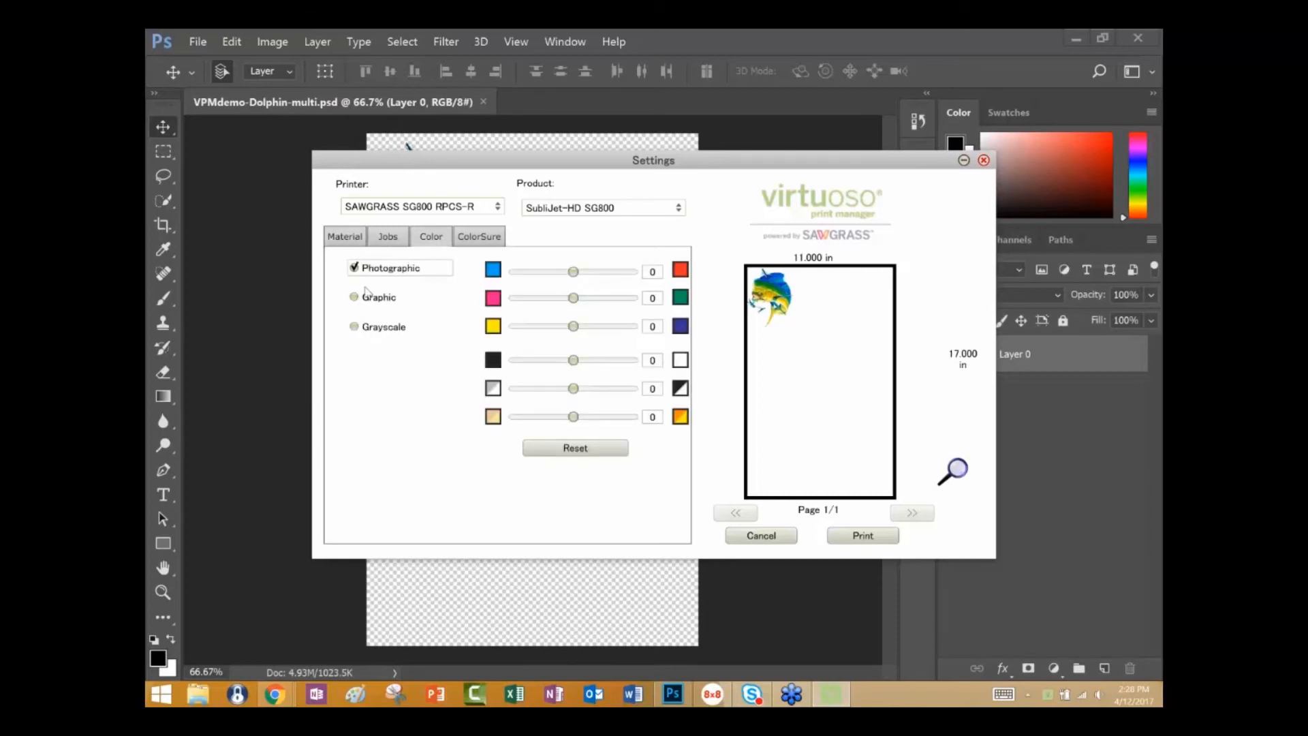
click(408, 300)
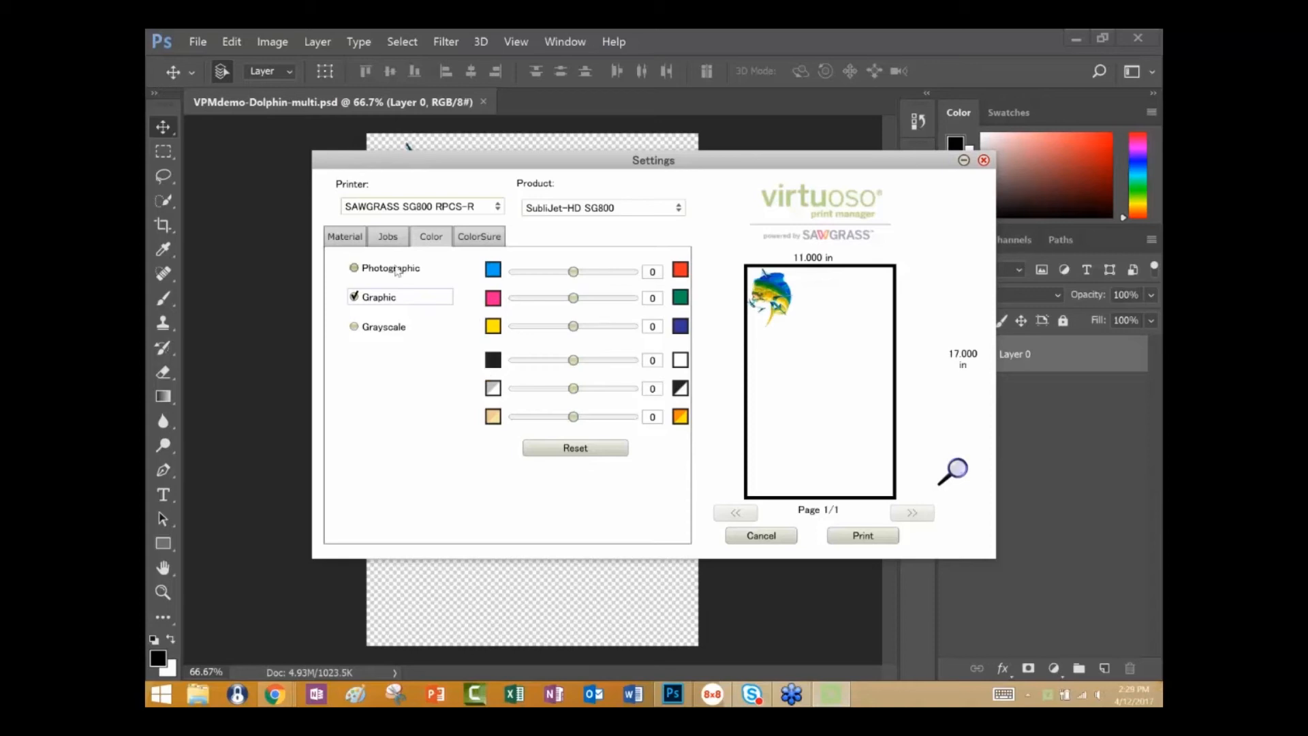
Review the saved Acrylic entry in the Hot-Folder Manager and close the manager without saving.
right_click(1050, 702)
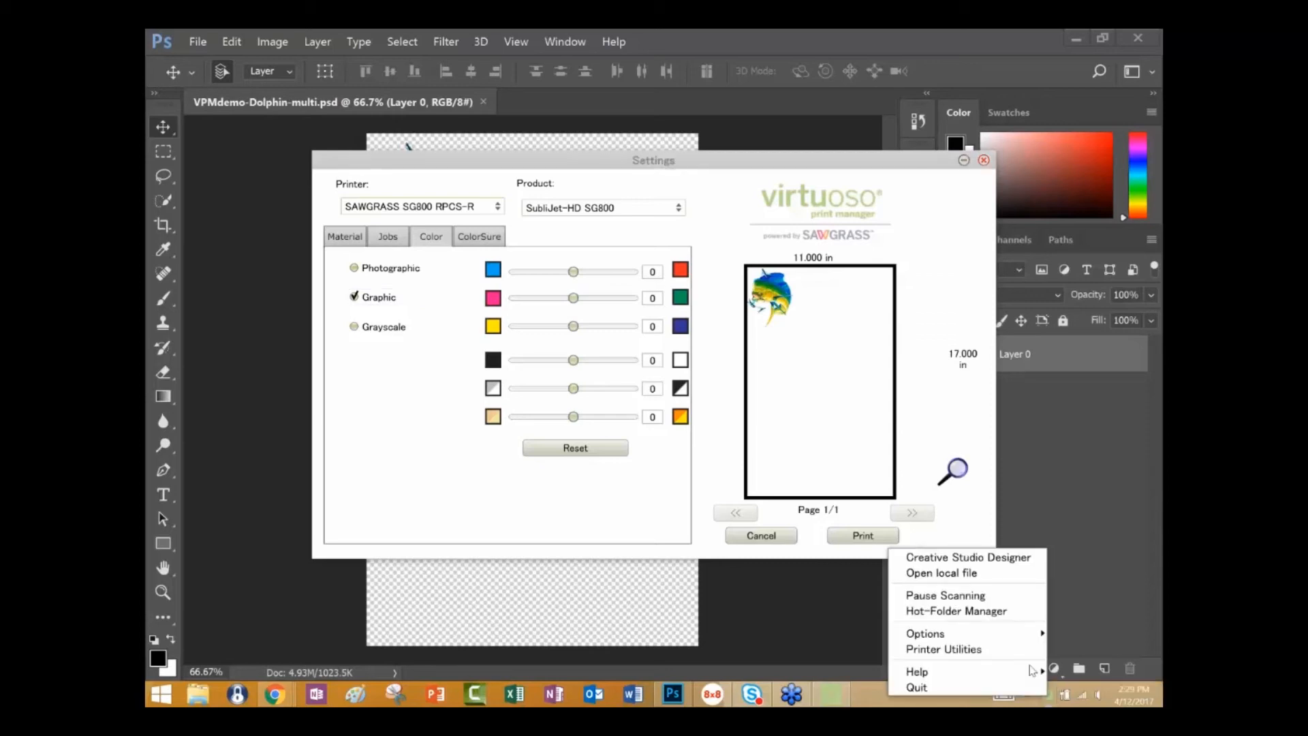
click(992, 612)
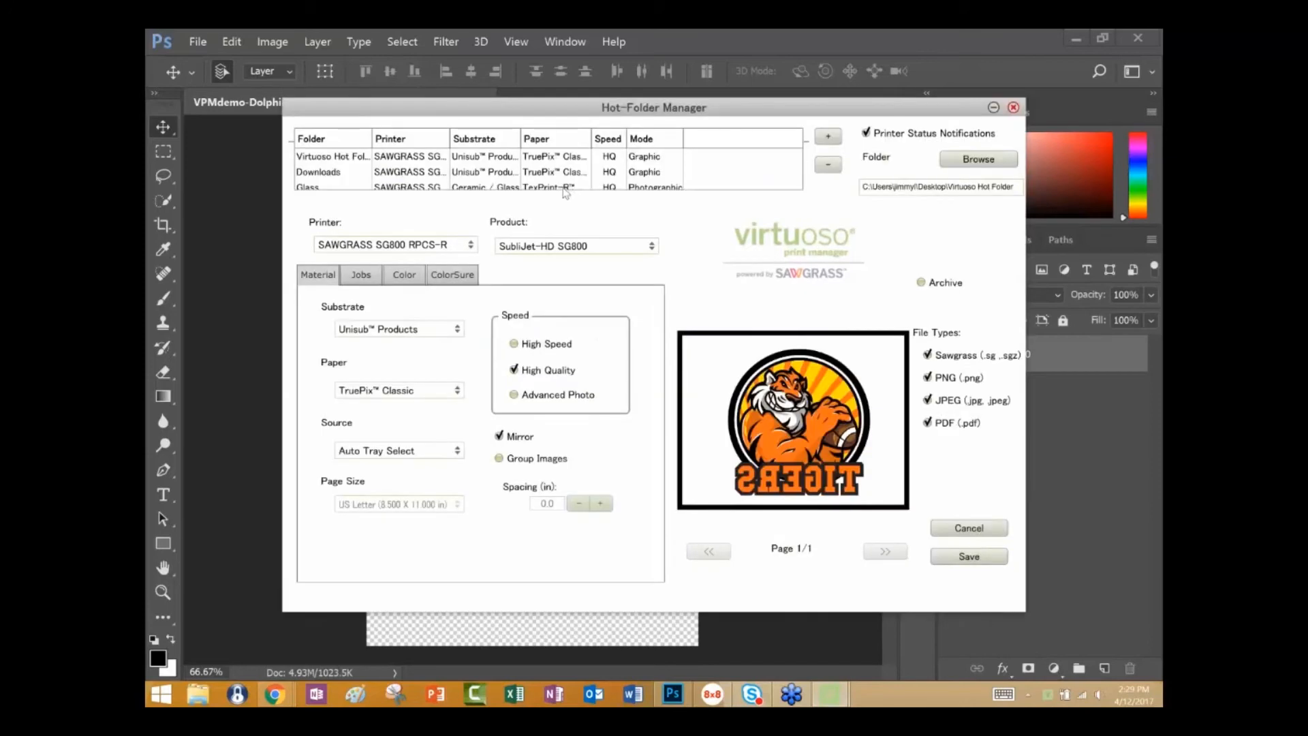
scroll(789, 191, down, 1)
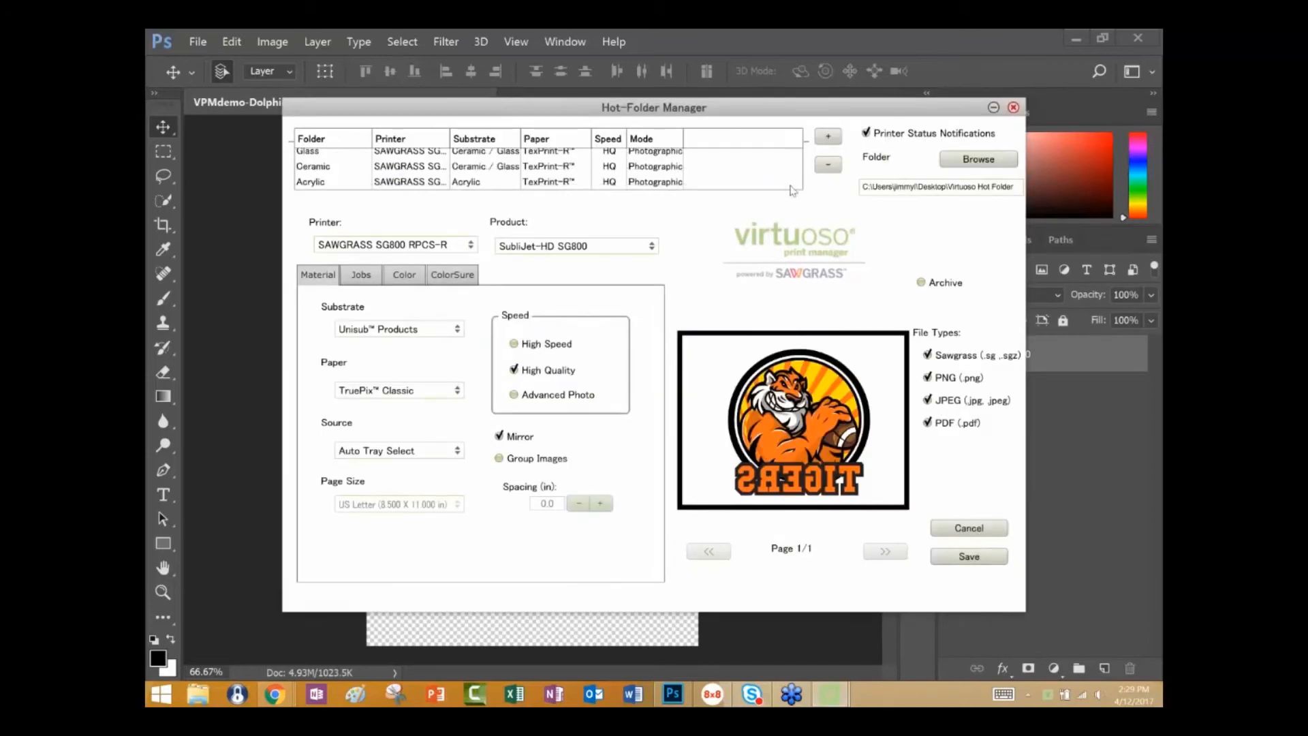
click(494, 183)
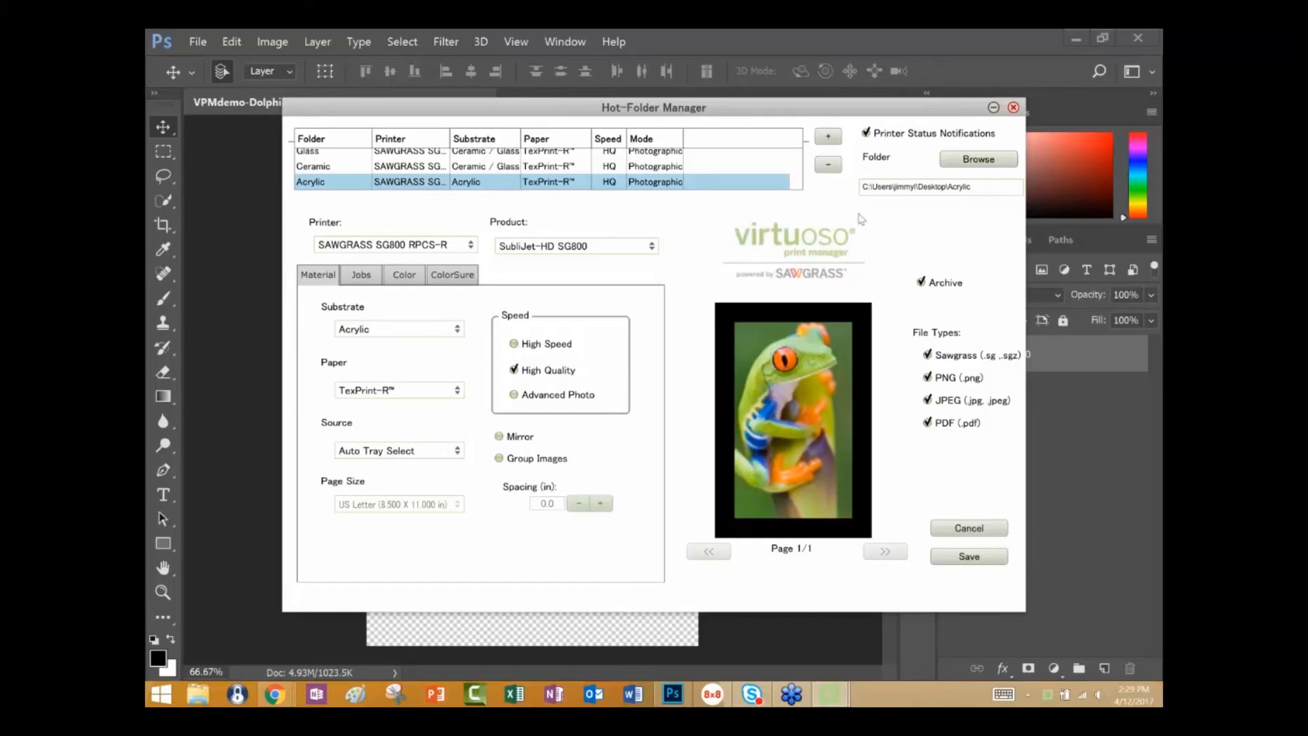
click(1014, 108)
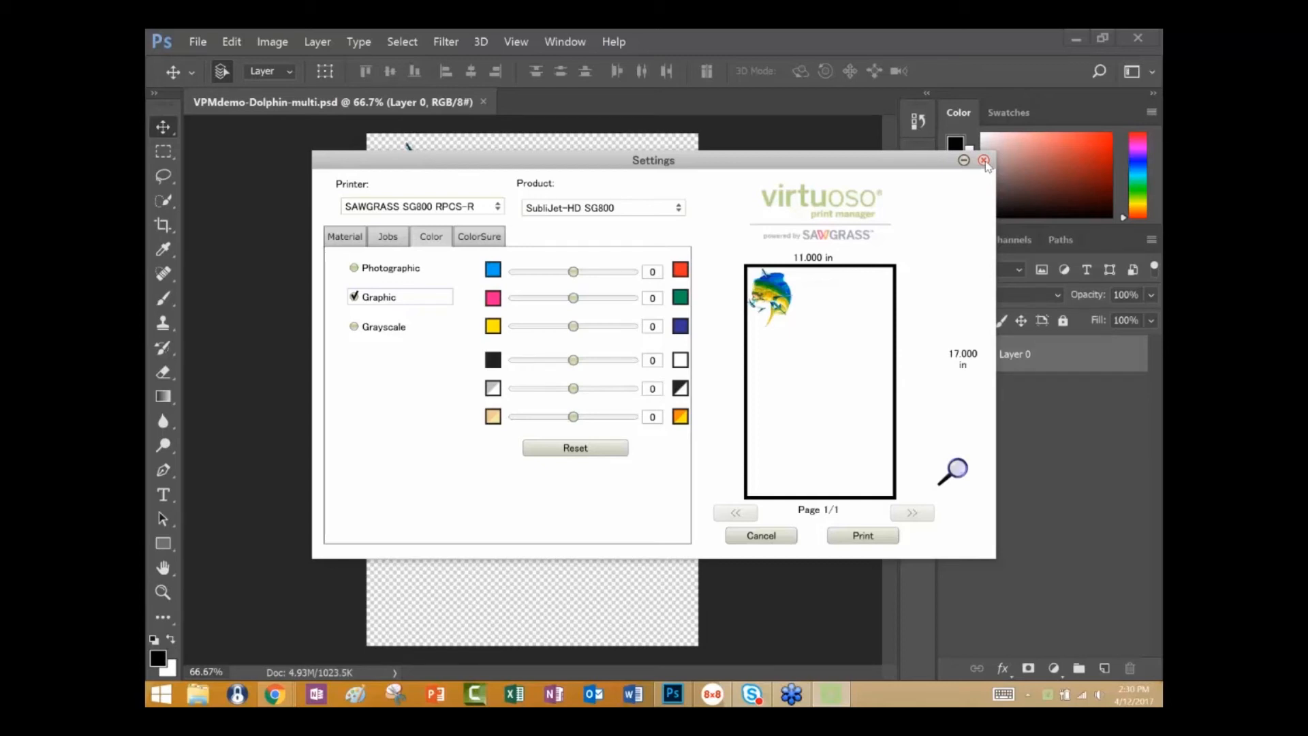
Close the hot-folder job's settings and open the local file cat.jpg from the Artwork For Upload folder in Pictures for printing.
click(984, 161)
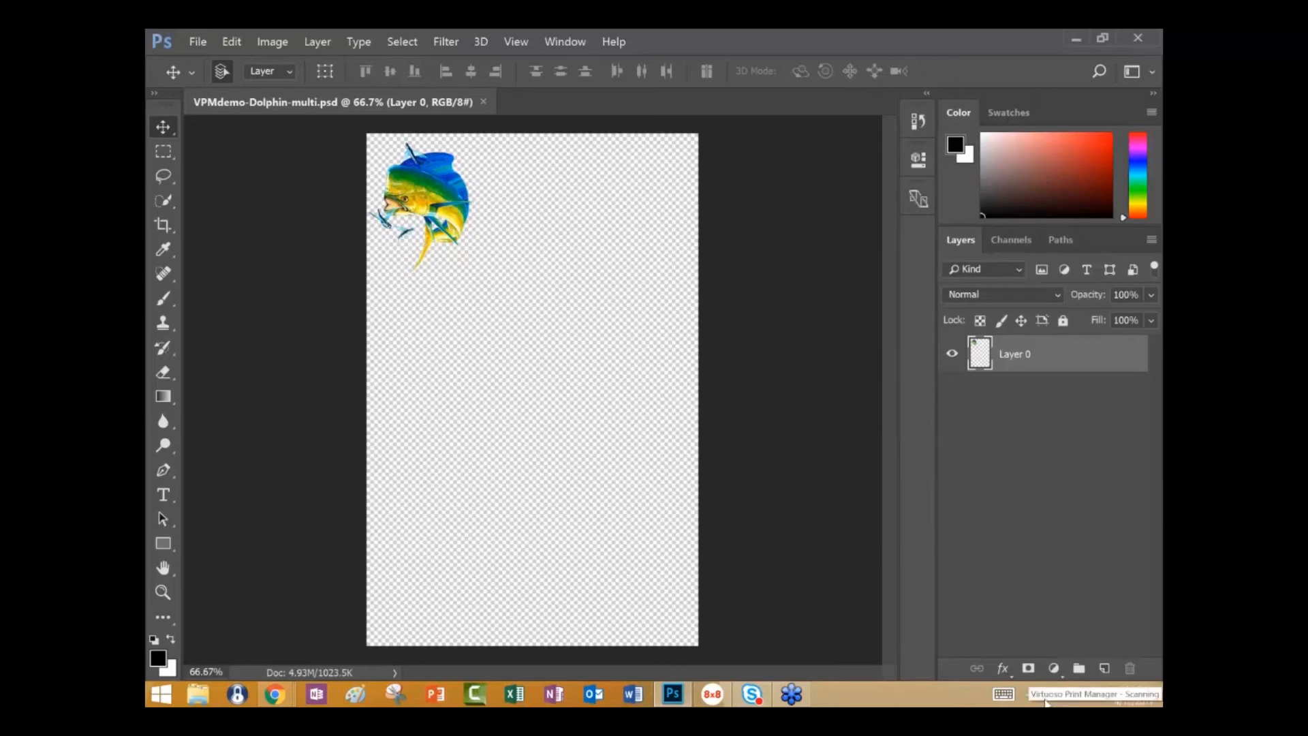
right_click(1046, 698)
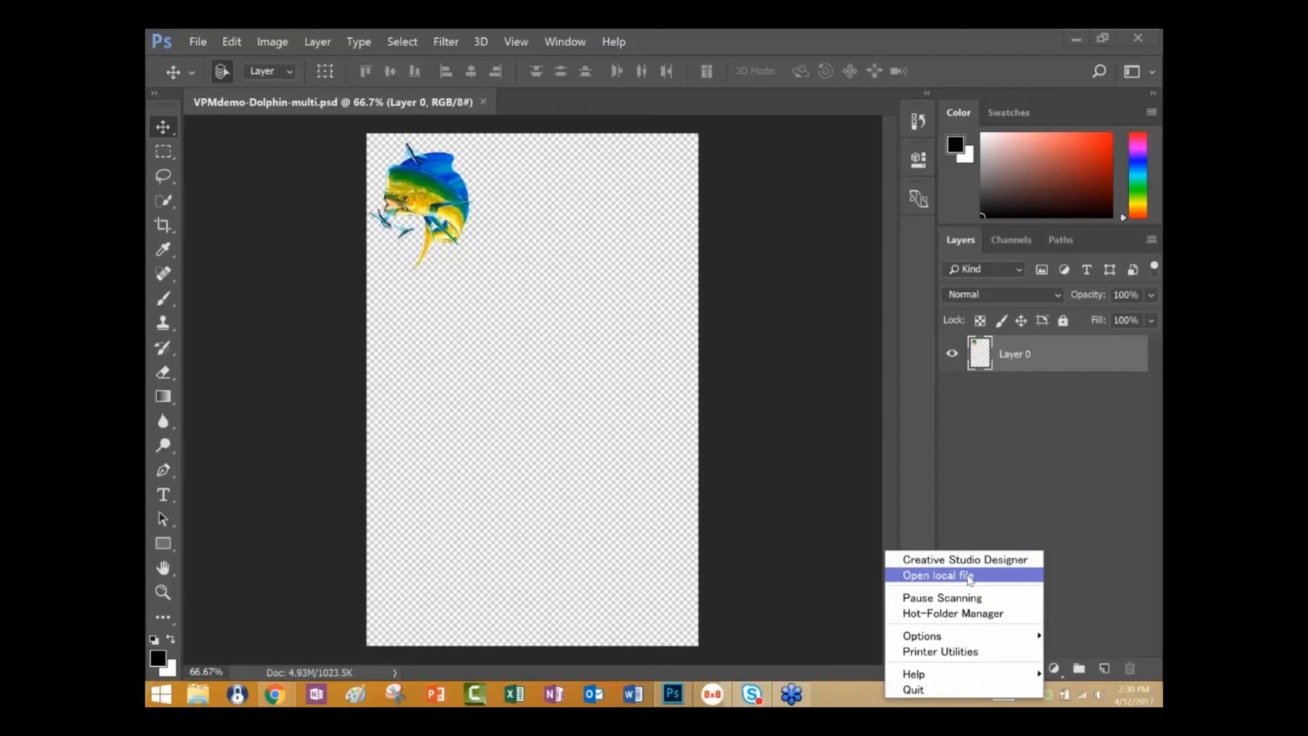
click(970, 578)
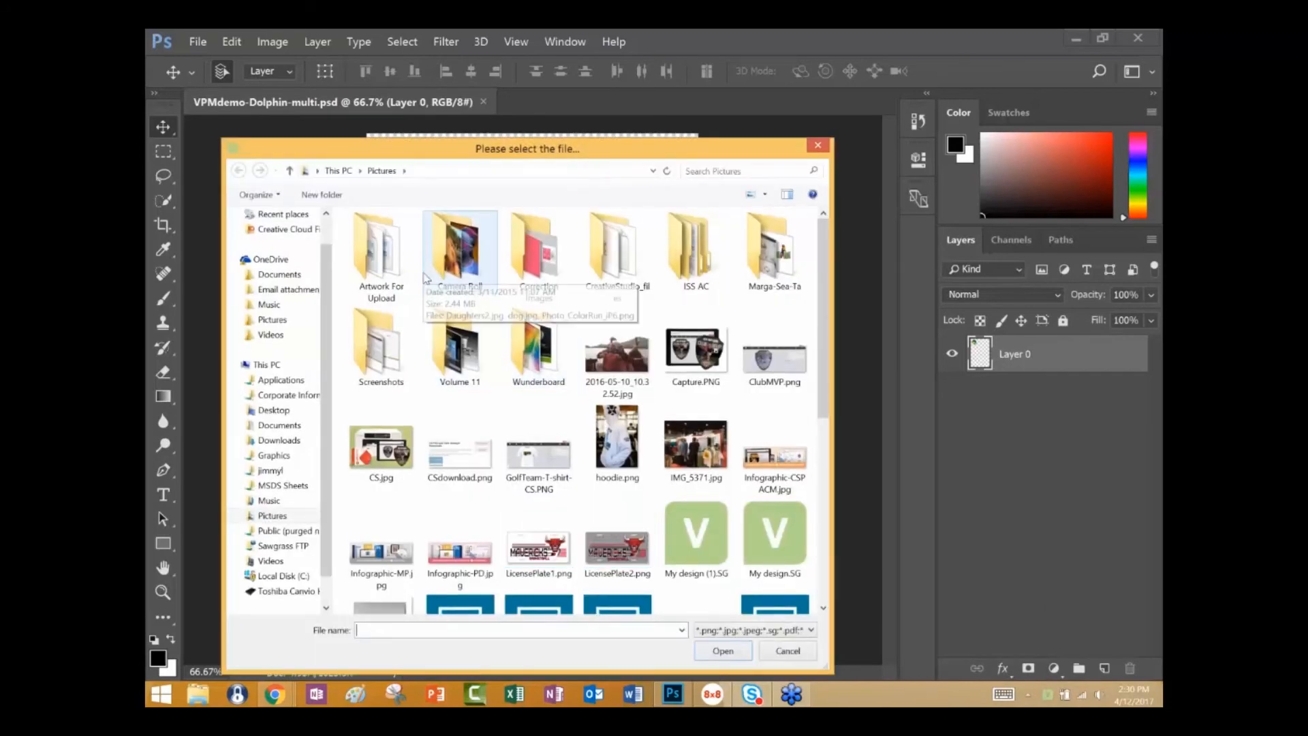
click(396, 256)
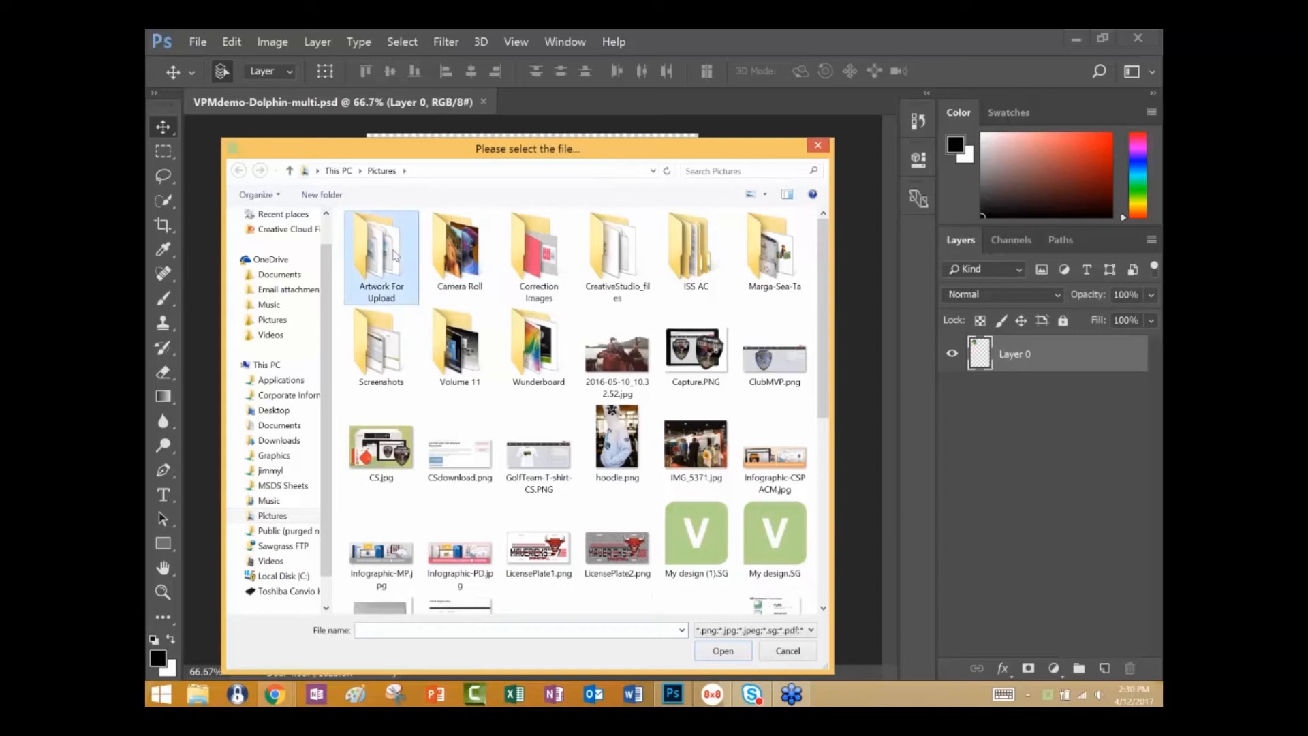
double_click(396, 256)
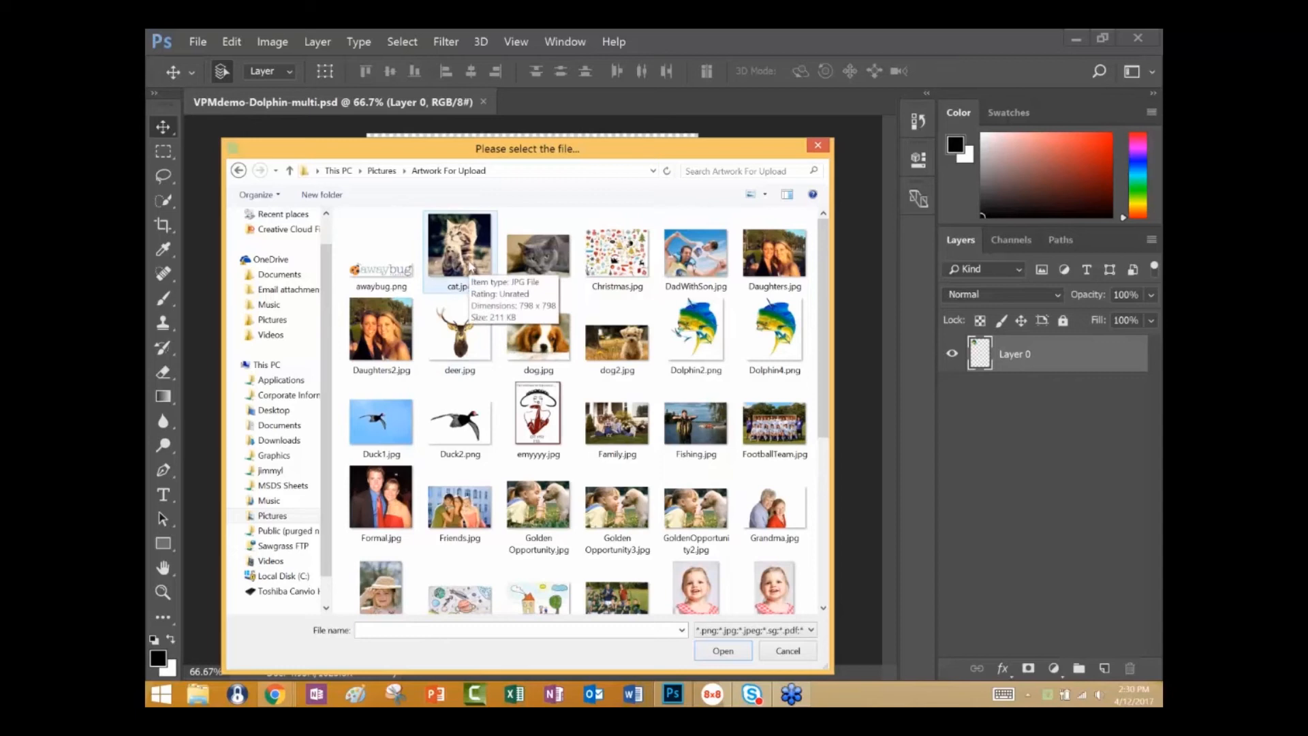
click(470, 268)
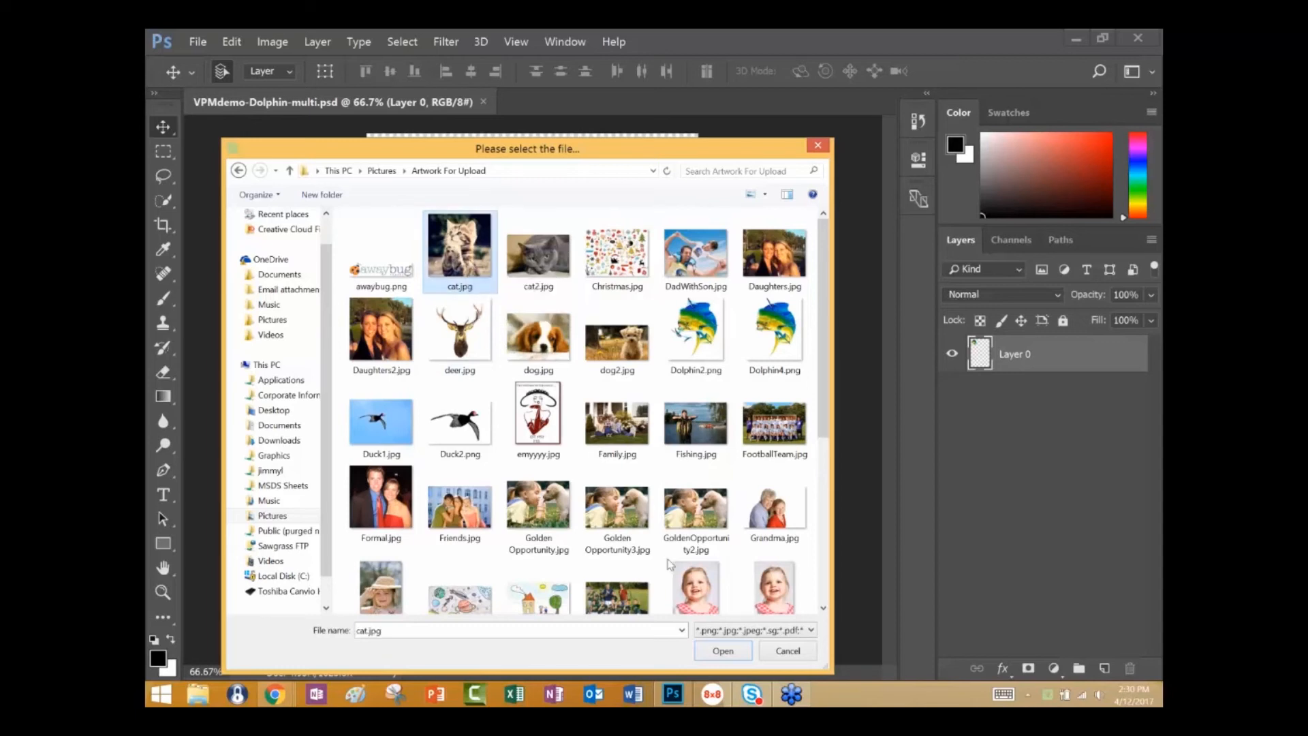
click(723, 651)
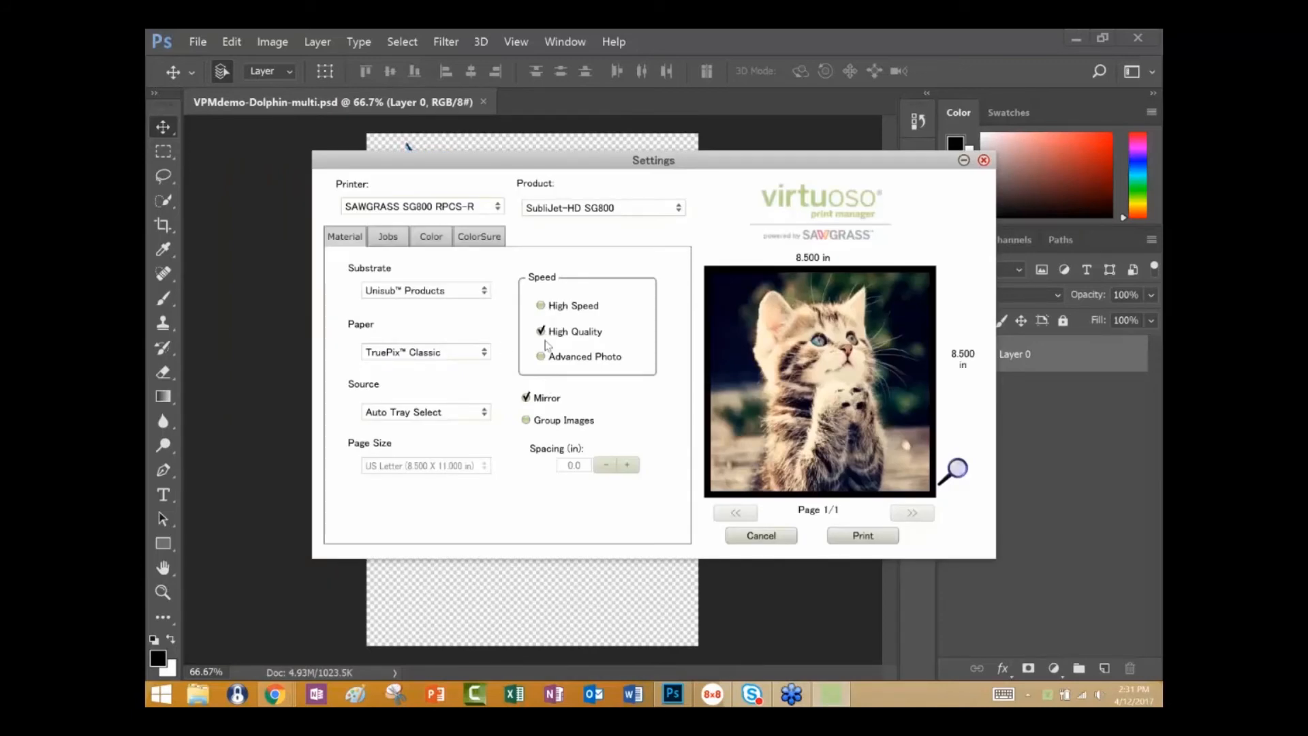
Raise the cat job to 4 copies, return to its material settings, and close the job without printing.
click(394, 240)
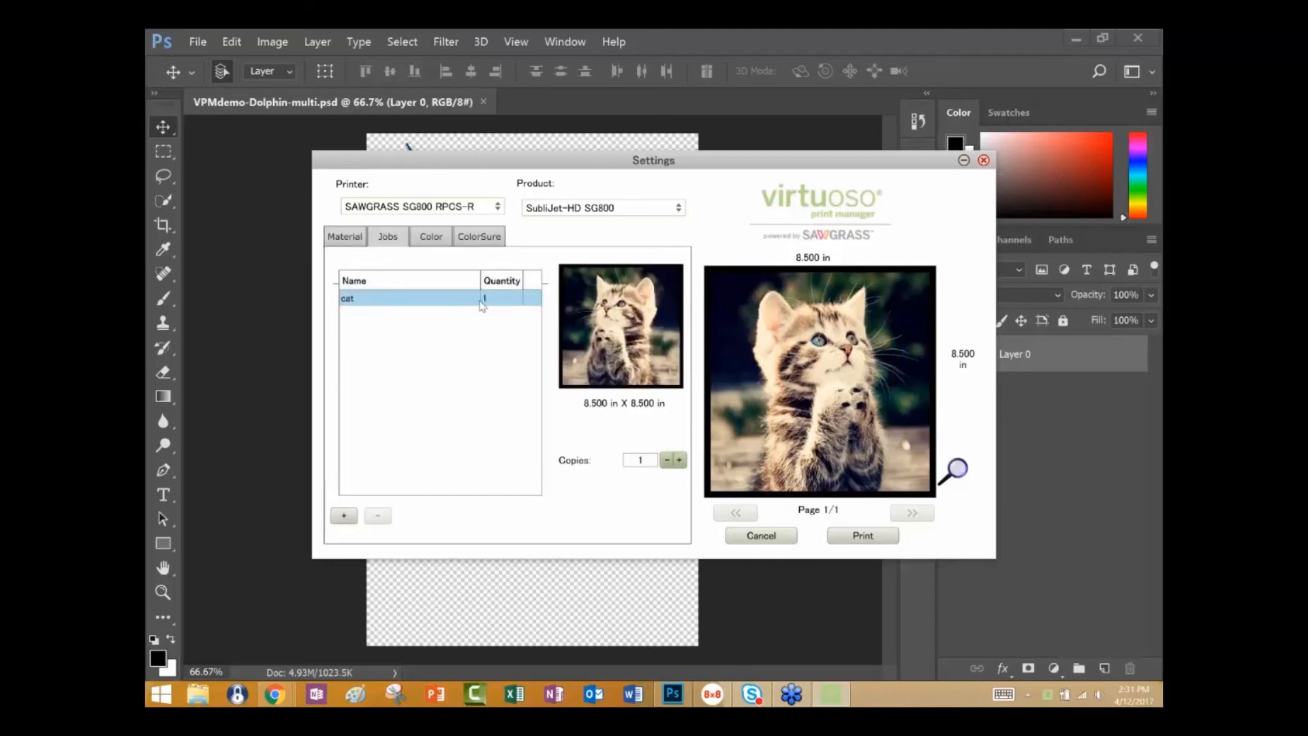
click(679, 460)
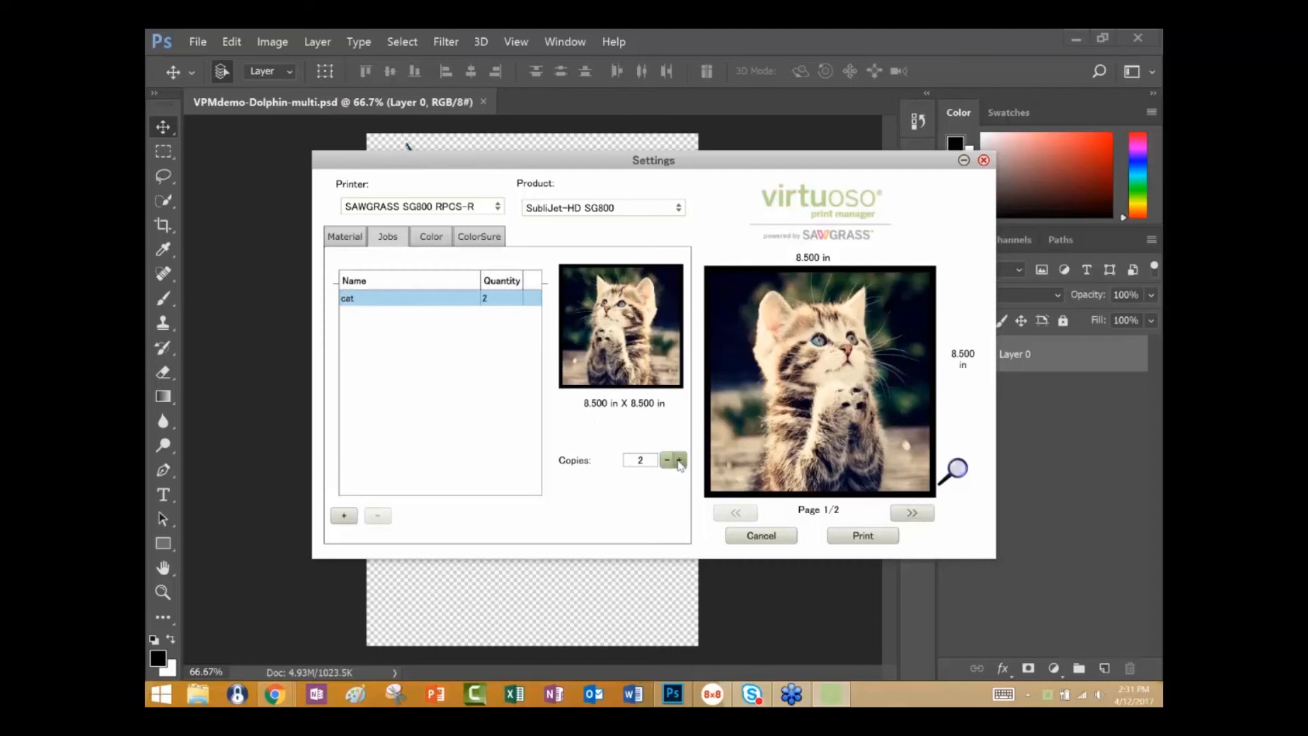
click(679, 462)
click(344, 236)
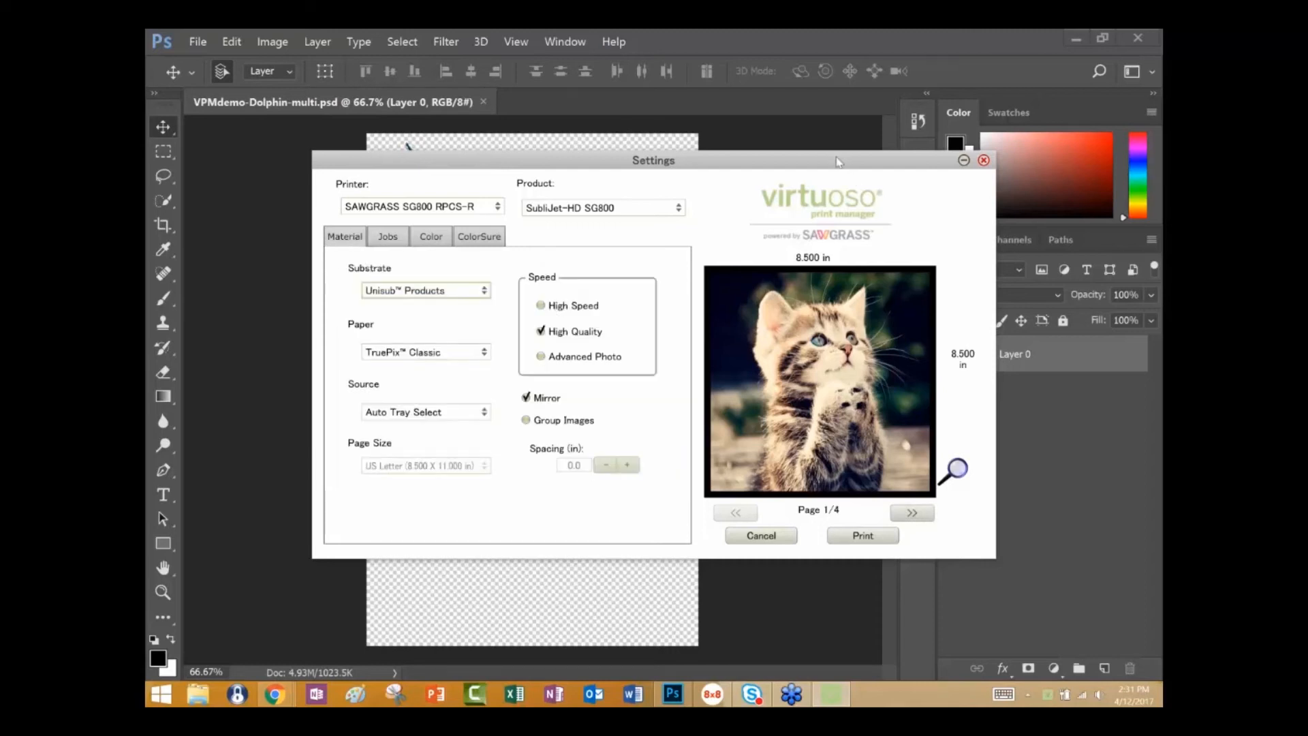
drag(839, 162, 649, 165)
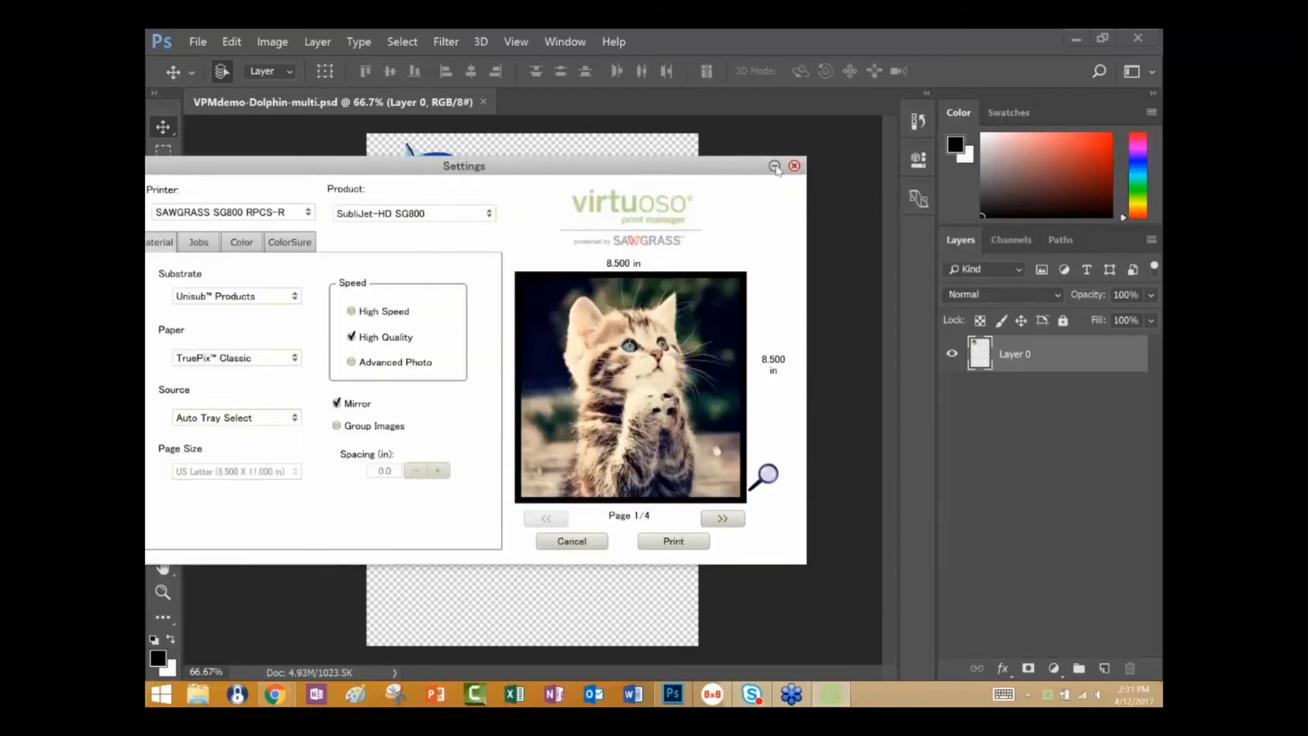
click(794, 165)
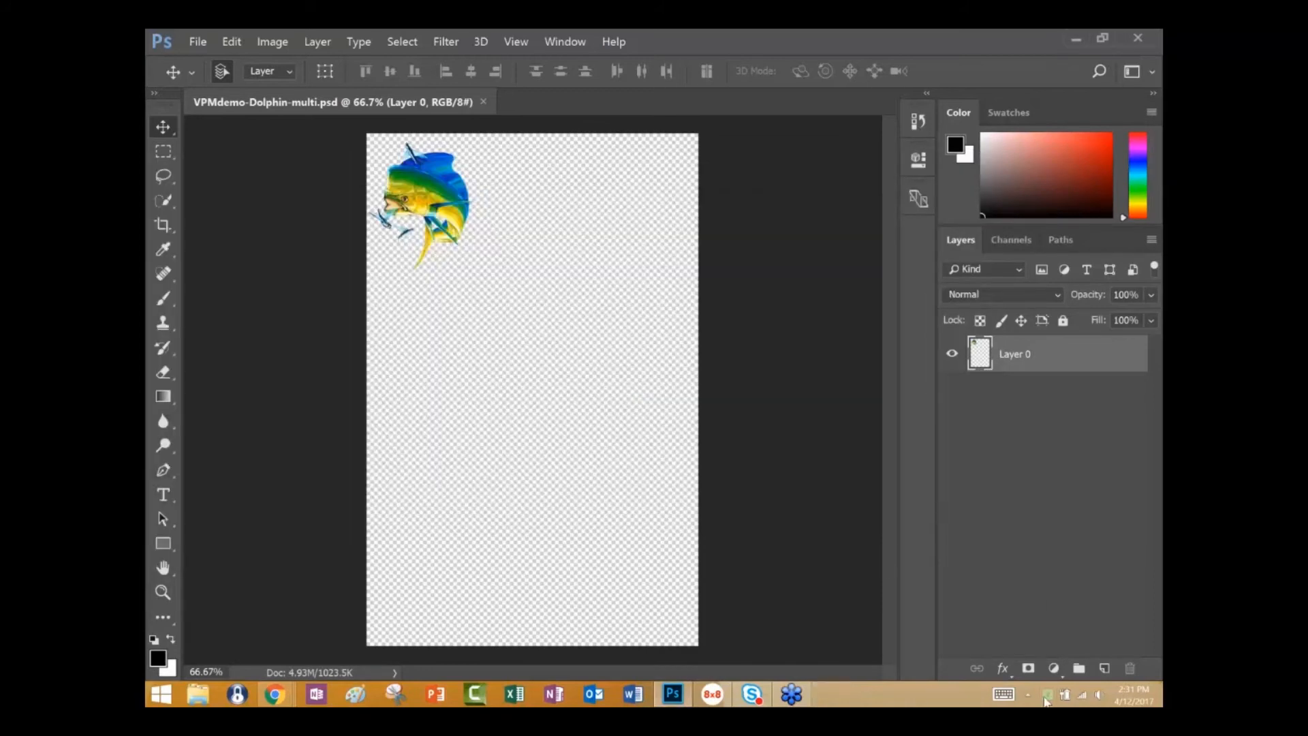
Launch Creative Studio Designer in the browser from Virtuoso Print Manager.
right_click(1046, 697)
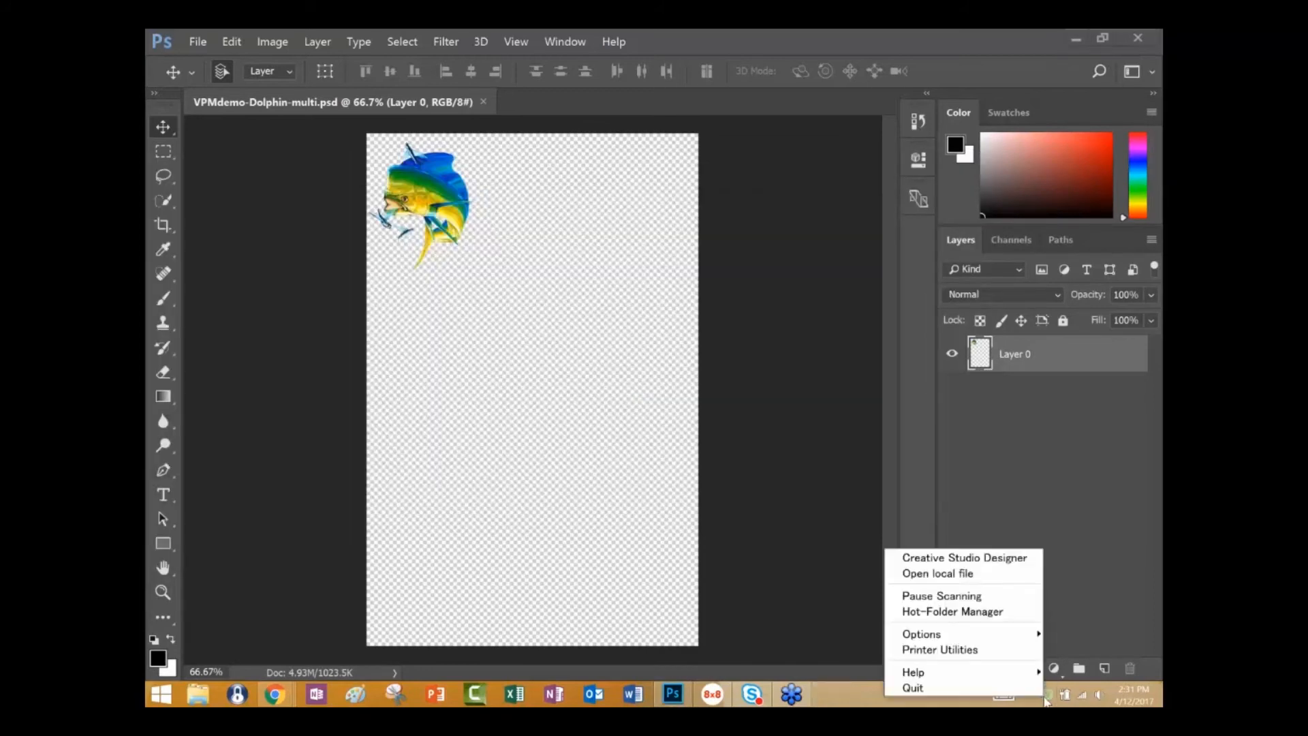
click(975, 573)
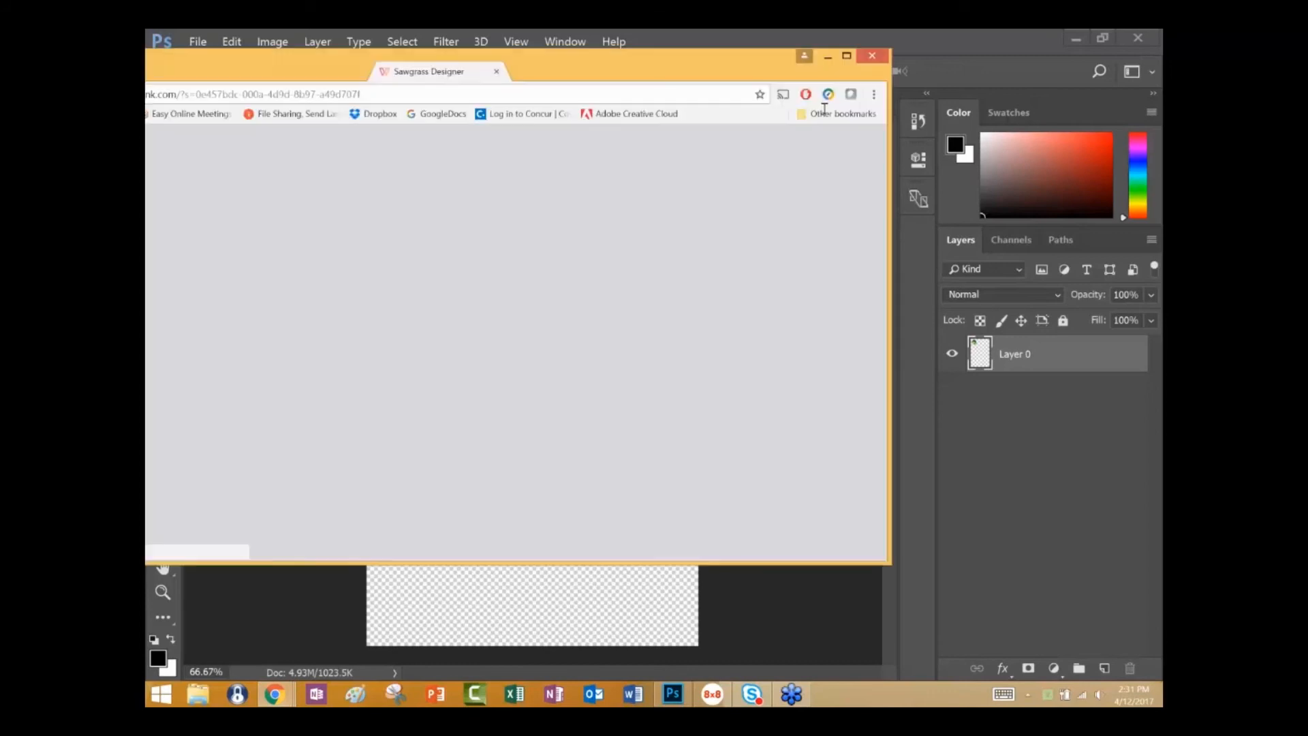
click(850, 54)
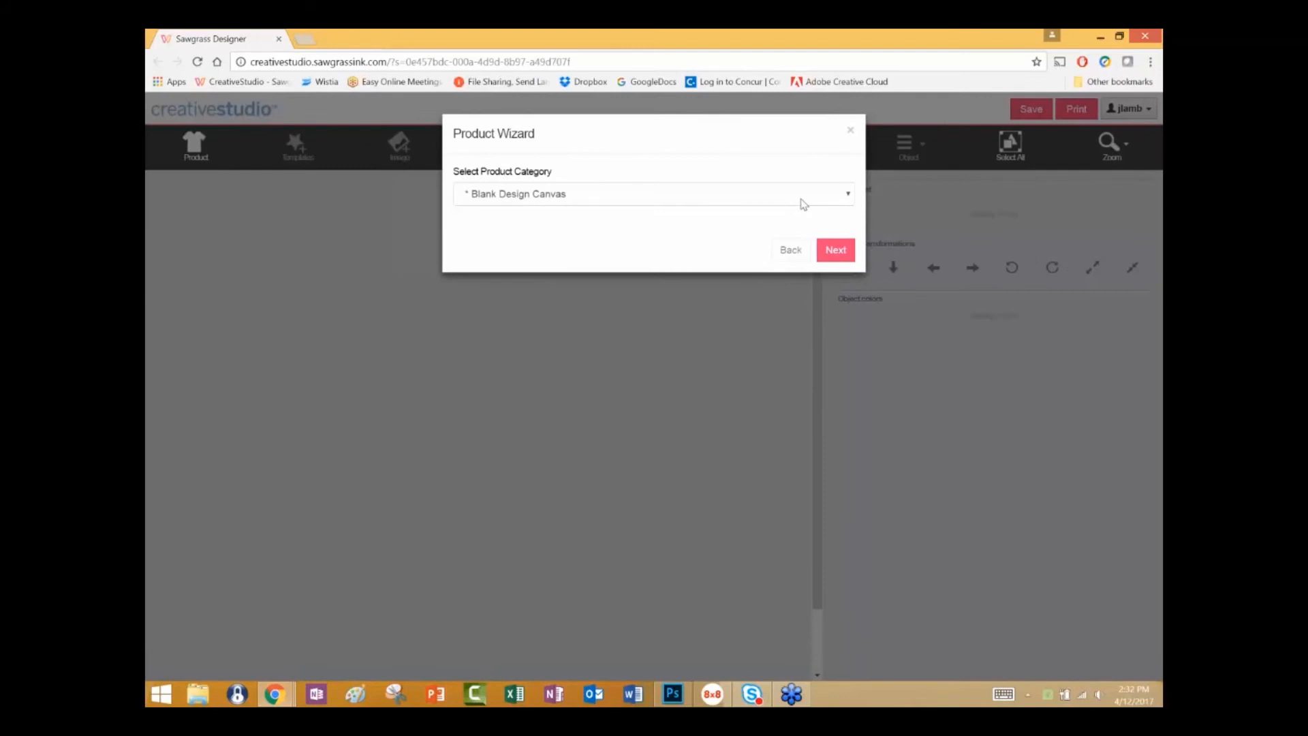
Start a design for the Coaster (3.5" x 3.5") from the Coasters category, Front Only on a Letter Vertical page.
click(850, 196)
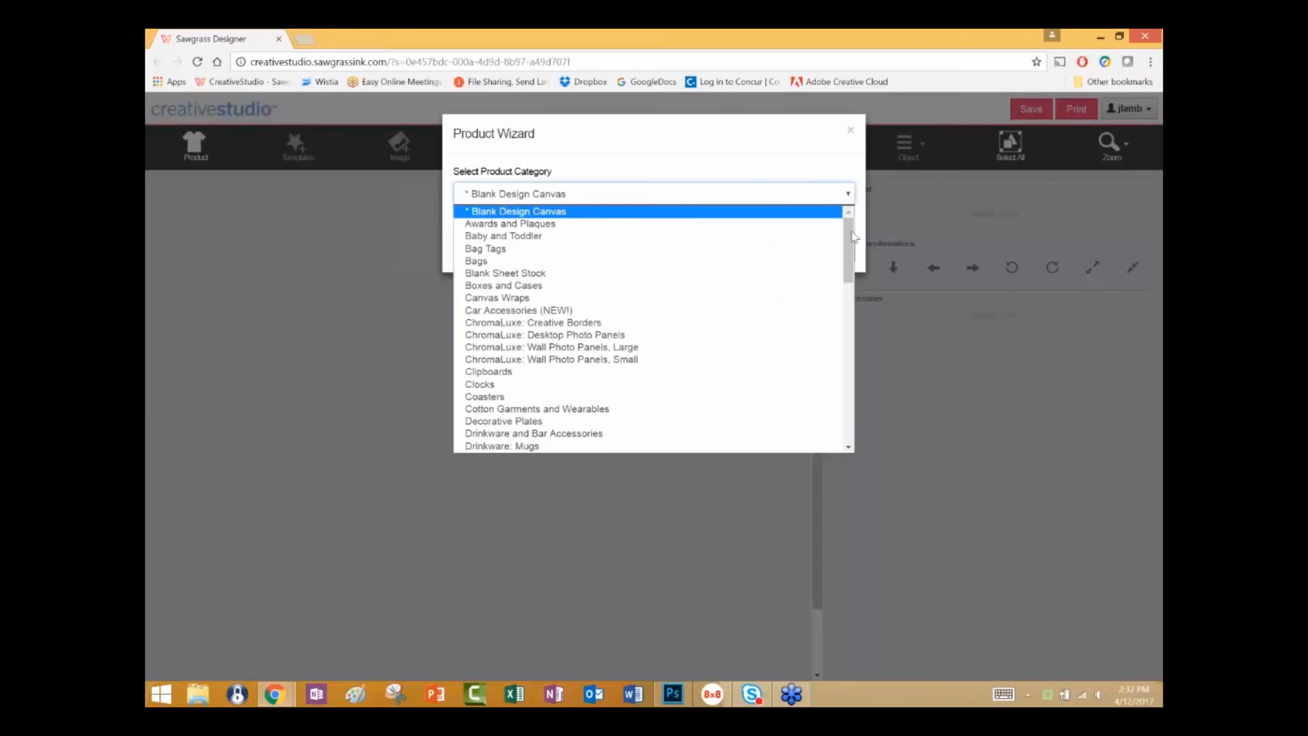
click(724, 399)
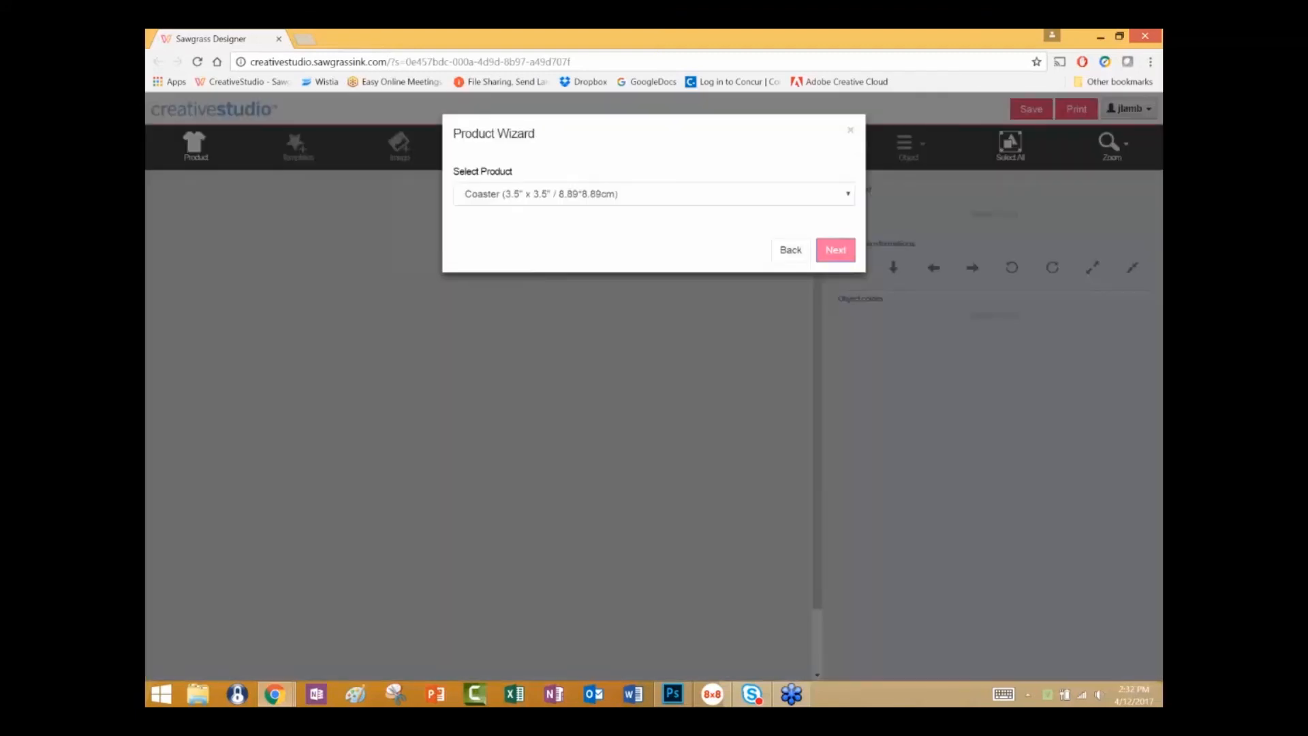
click(836, 253)
click(836, 265)
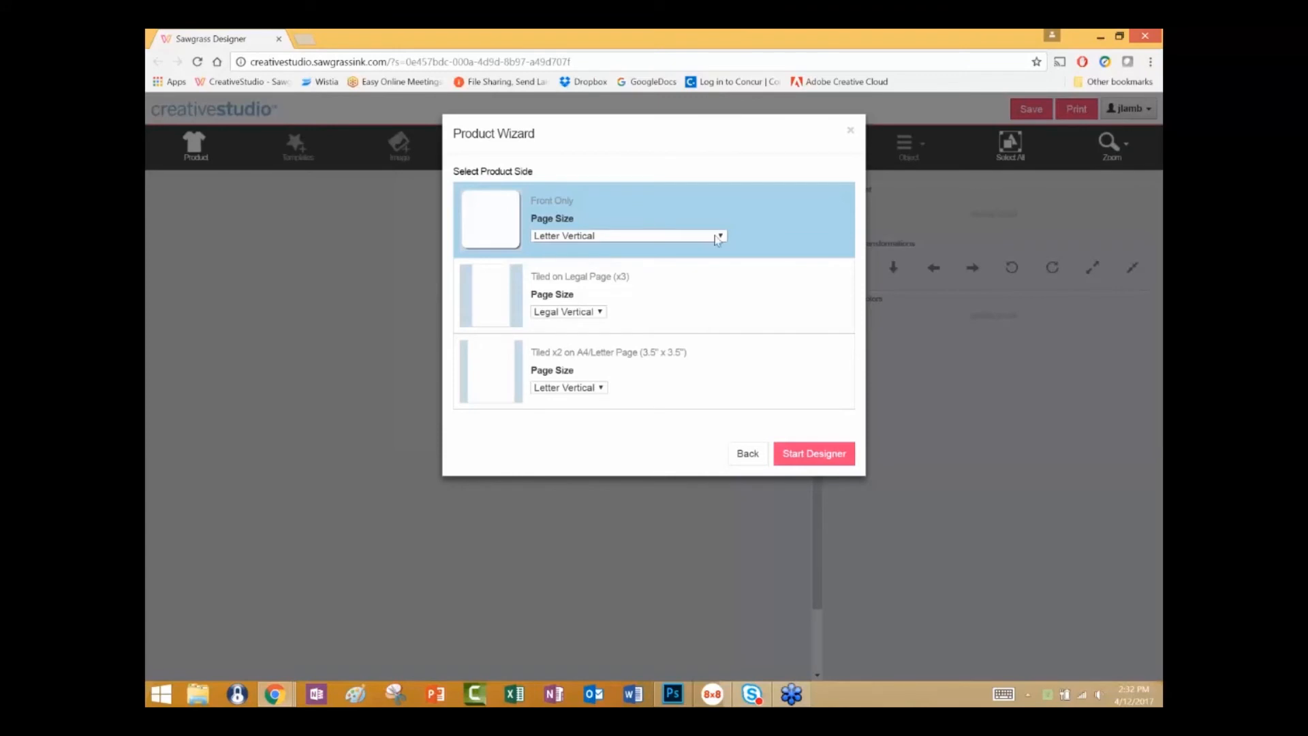
click(811, 452)
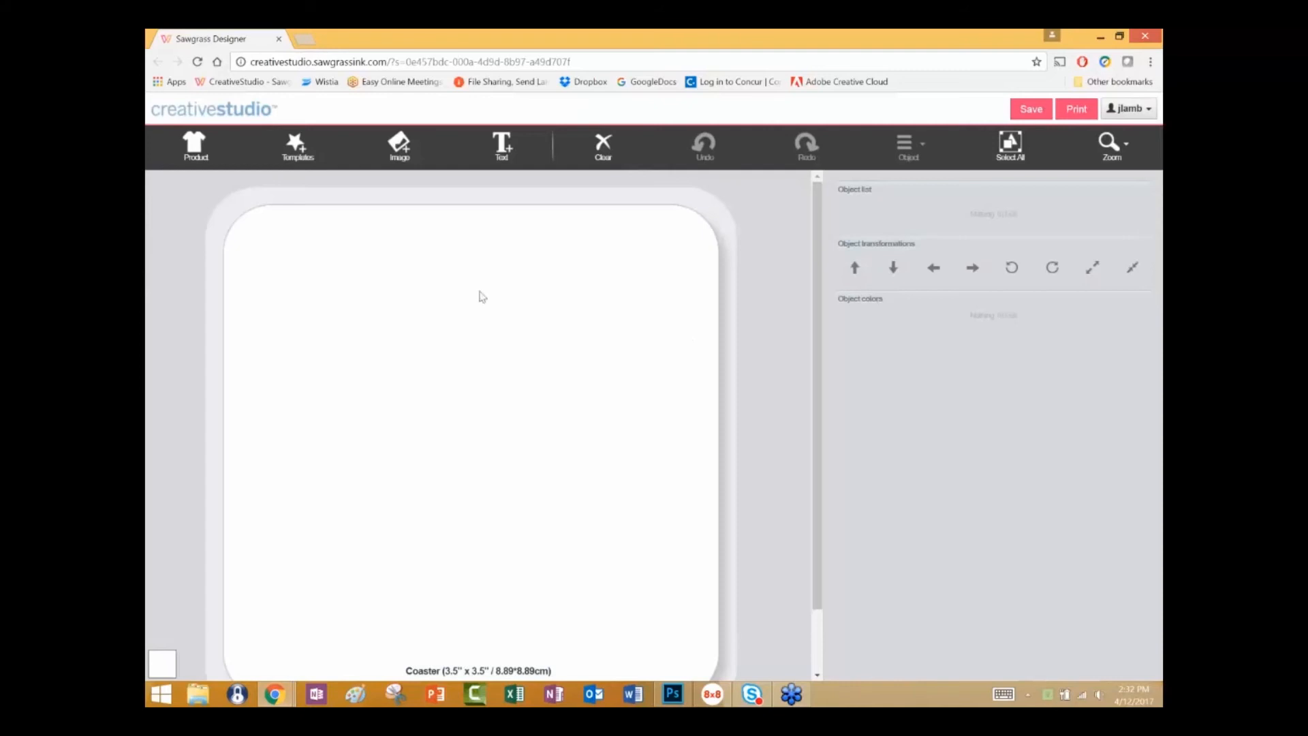
Load the Mascot Emblem 003 template from the Mascots category onto the coaster.
click(298, 147)
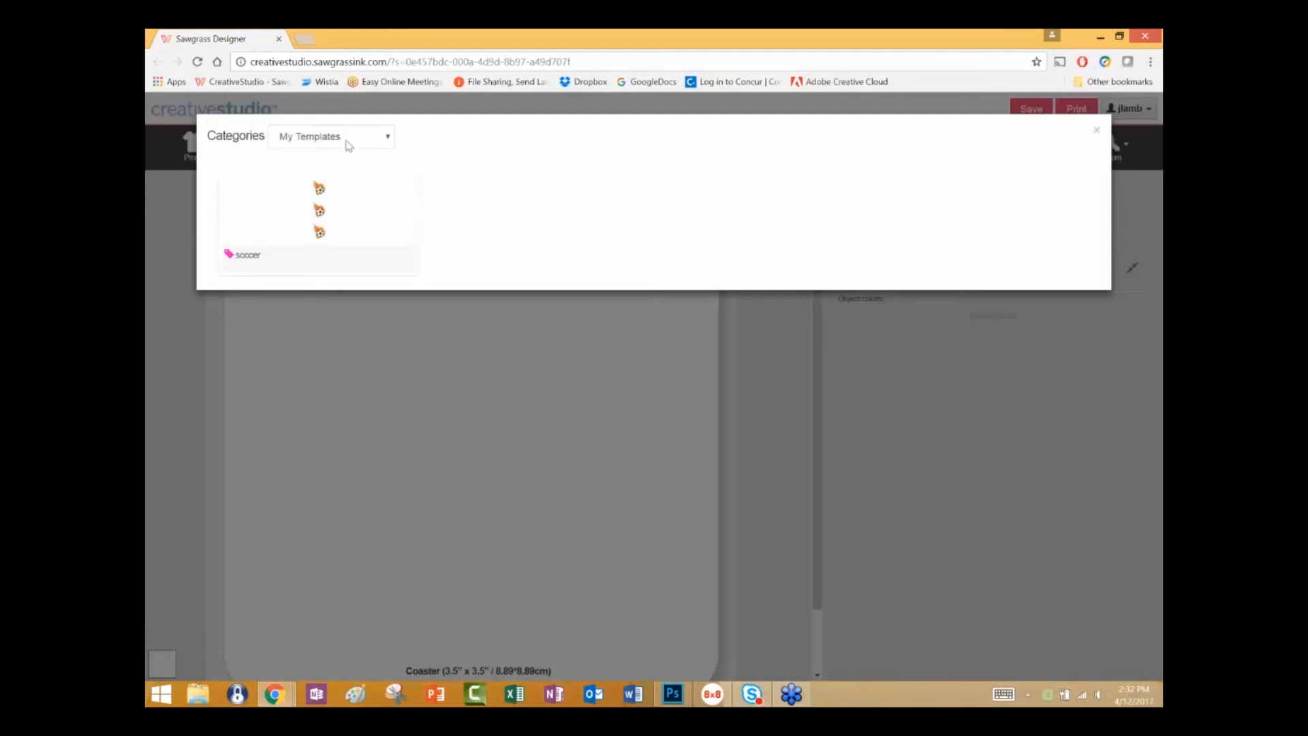
click(390, 139)
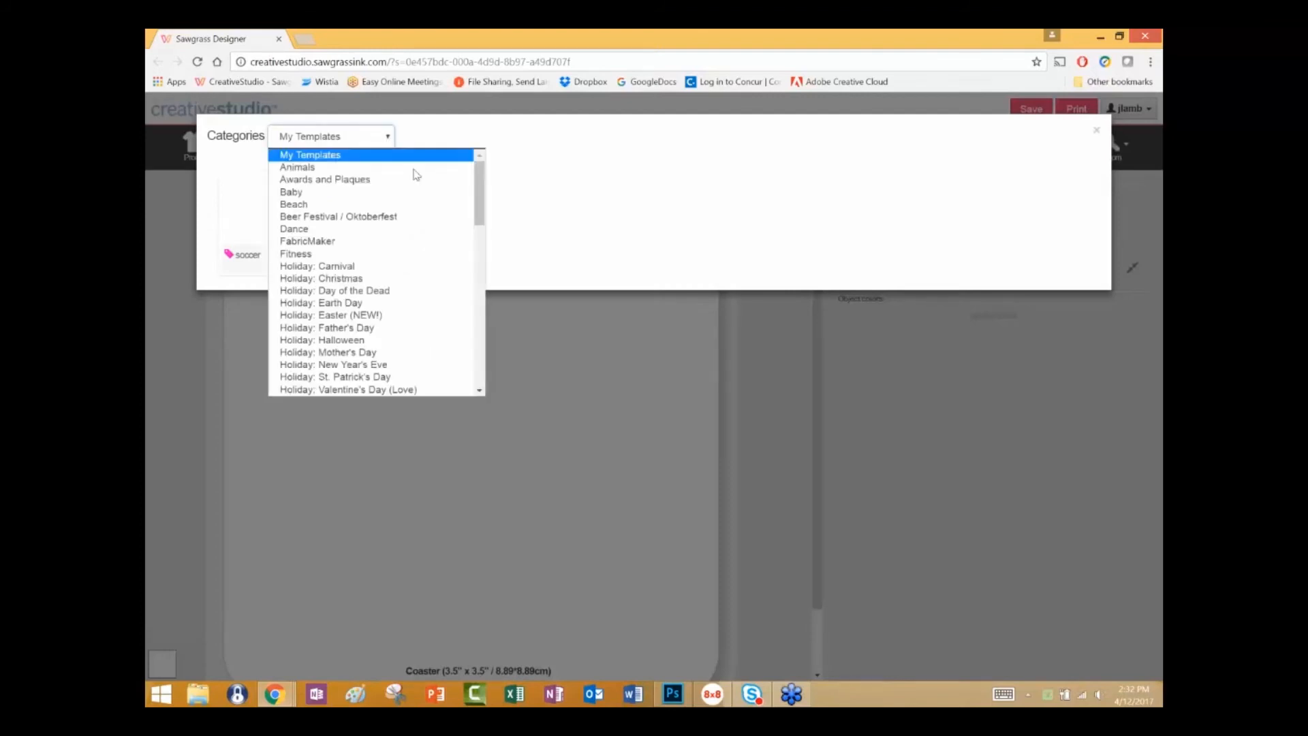
drag(478, 201, 469, 244)
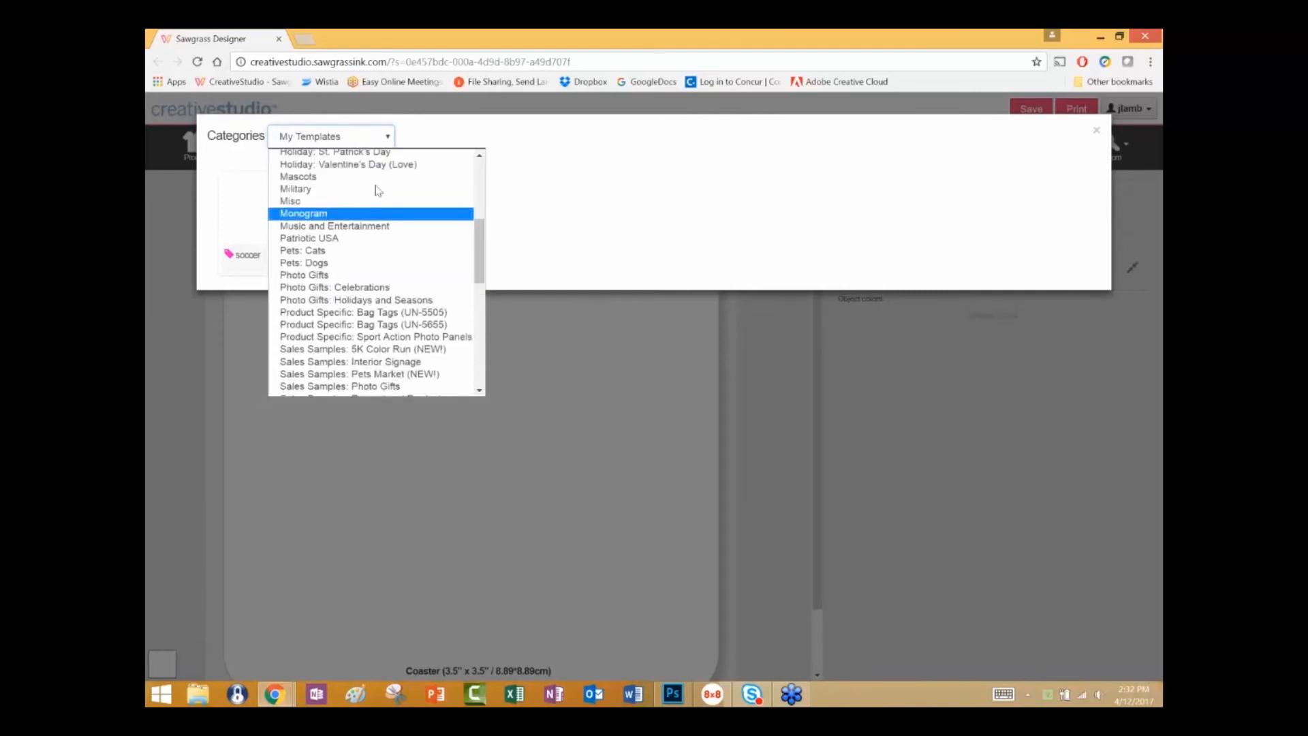
click(368, 179)
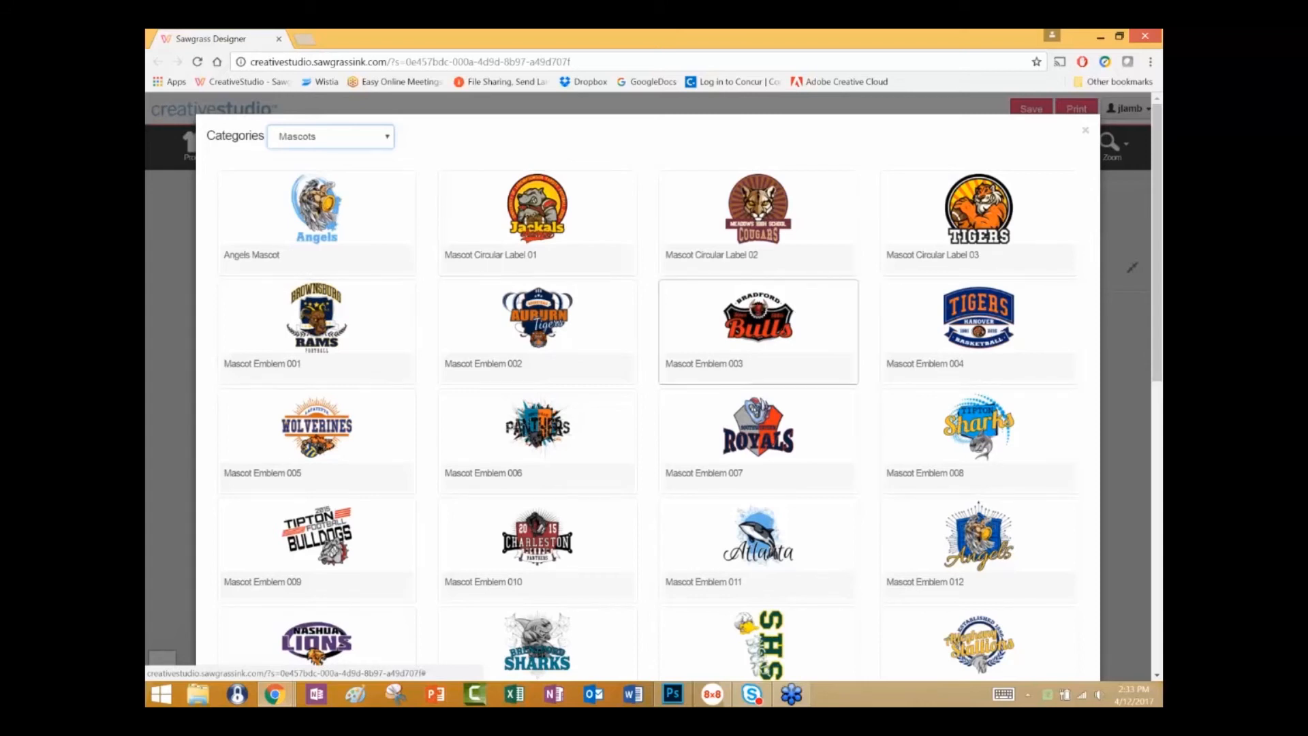
click(761, 307)
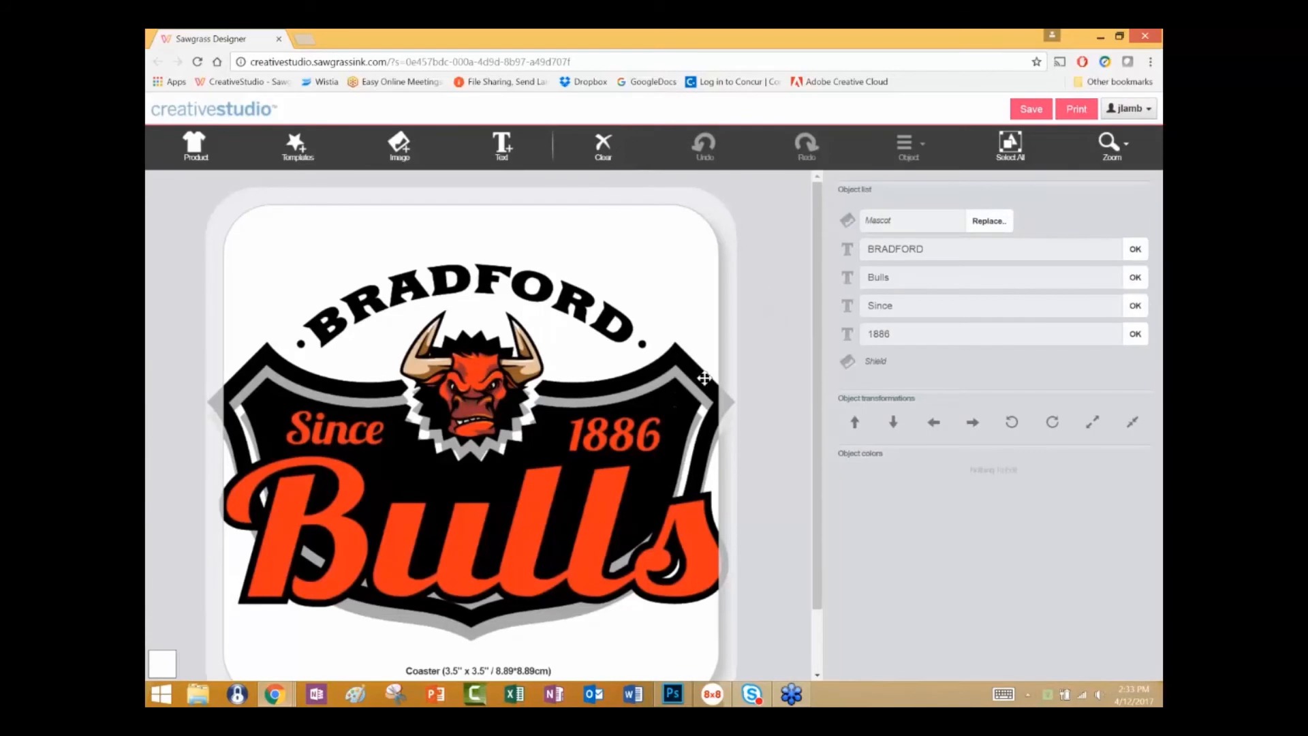
Scale the whole Bulls emblem down to about 3.42 x 2.44 in, center it on the coaster, and deselect it.
click(1011, 143)
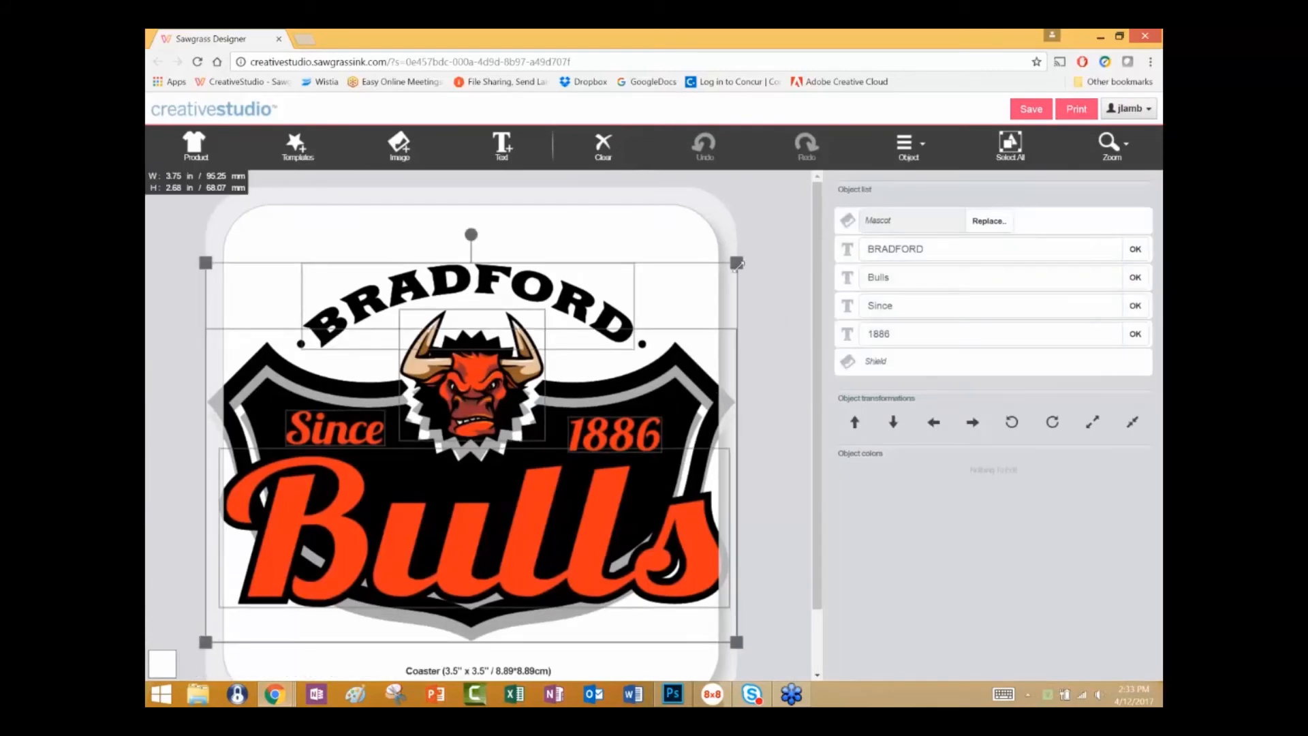
drag(737, 262, 681, 310)
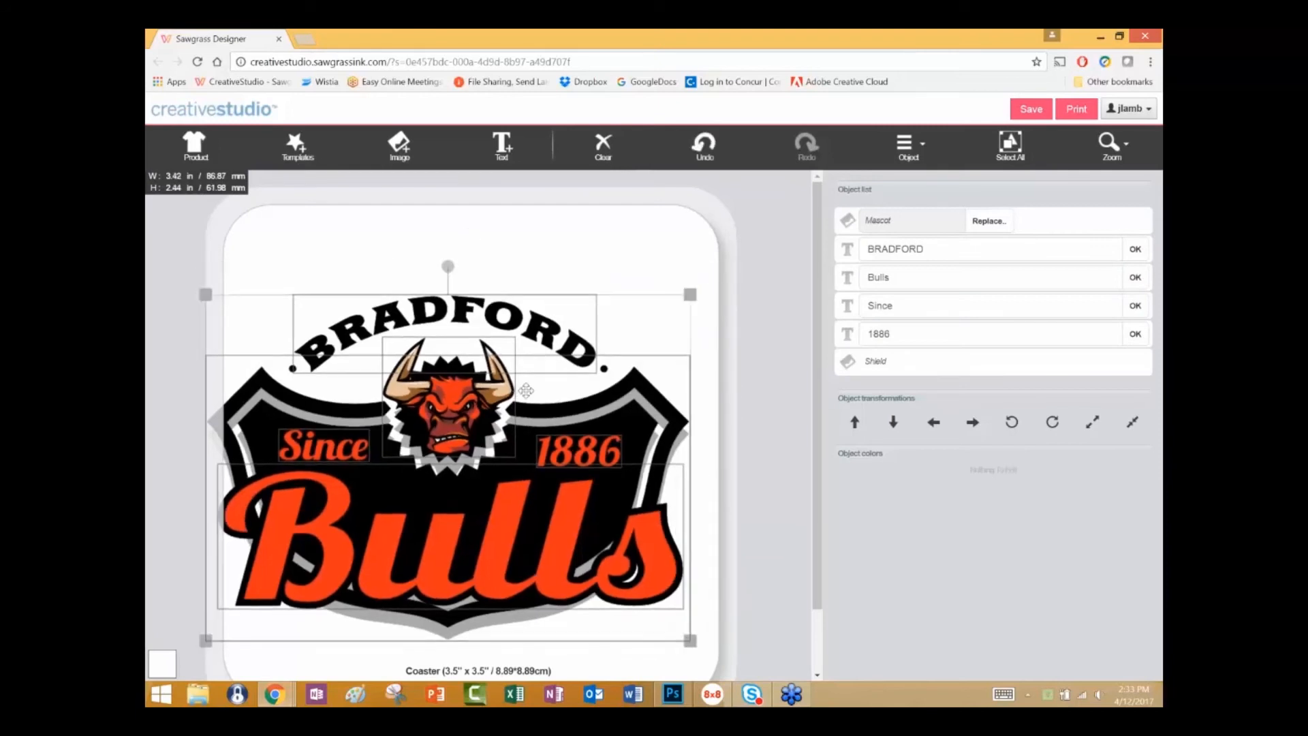
drag(521, 393, 531, 391)
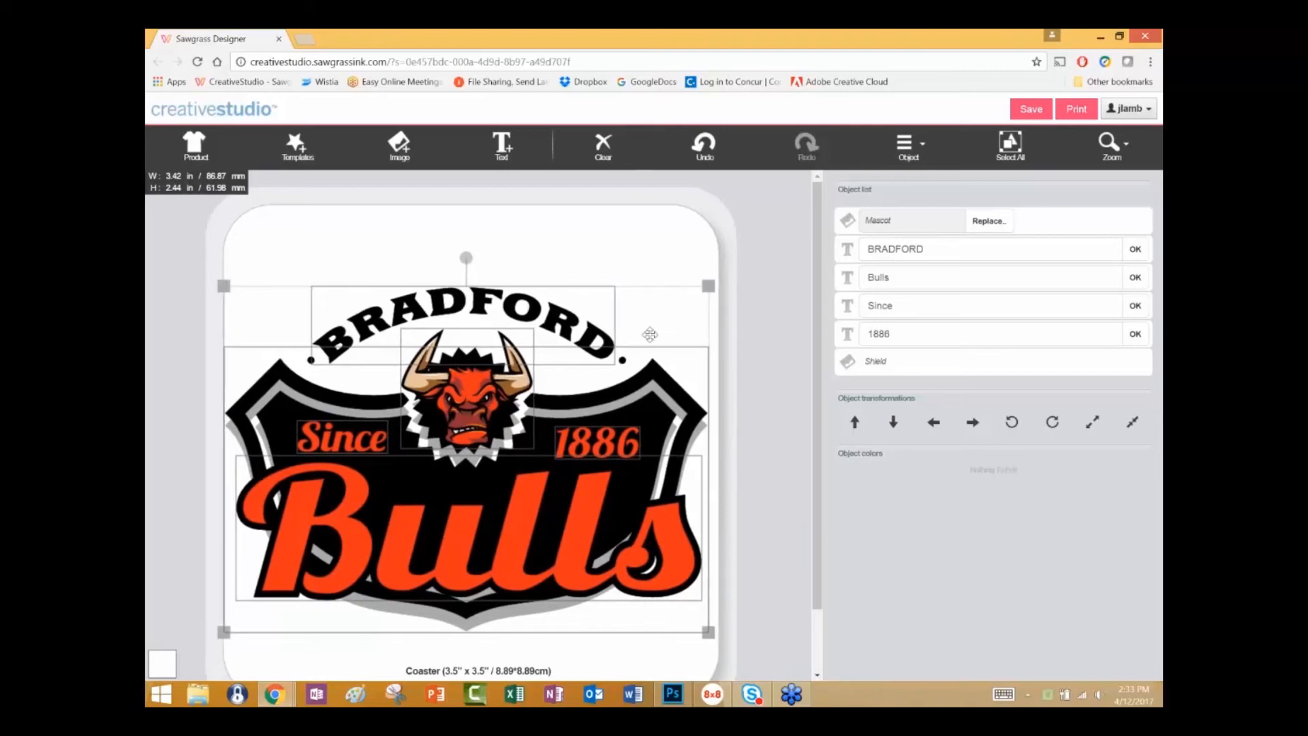
click(747, 302)
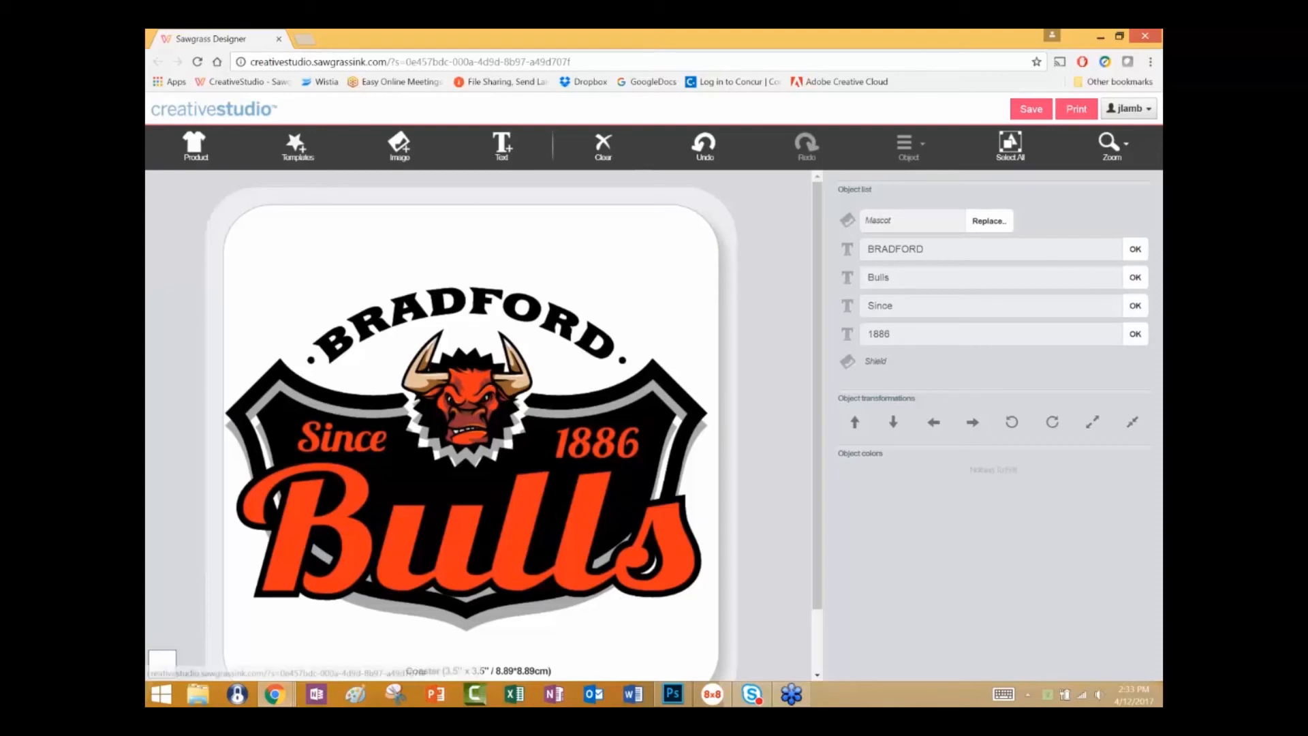
Add the Metal 02 image from the Backgrounds: Photo Textures category to the coaster design.
click(399, 145)
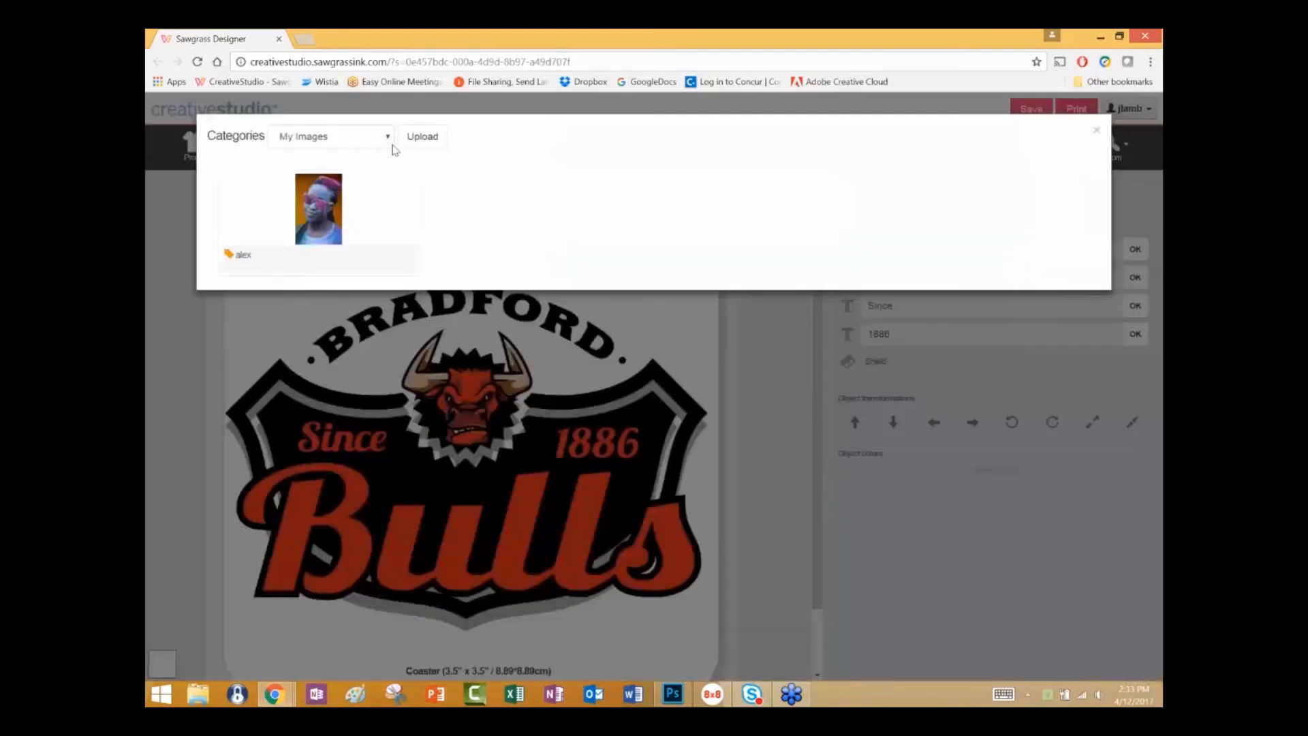
click(388, 138)
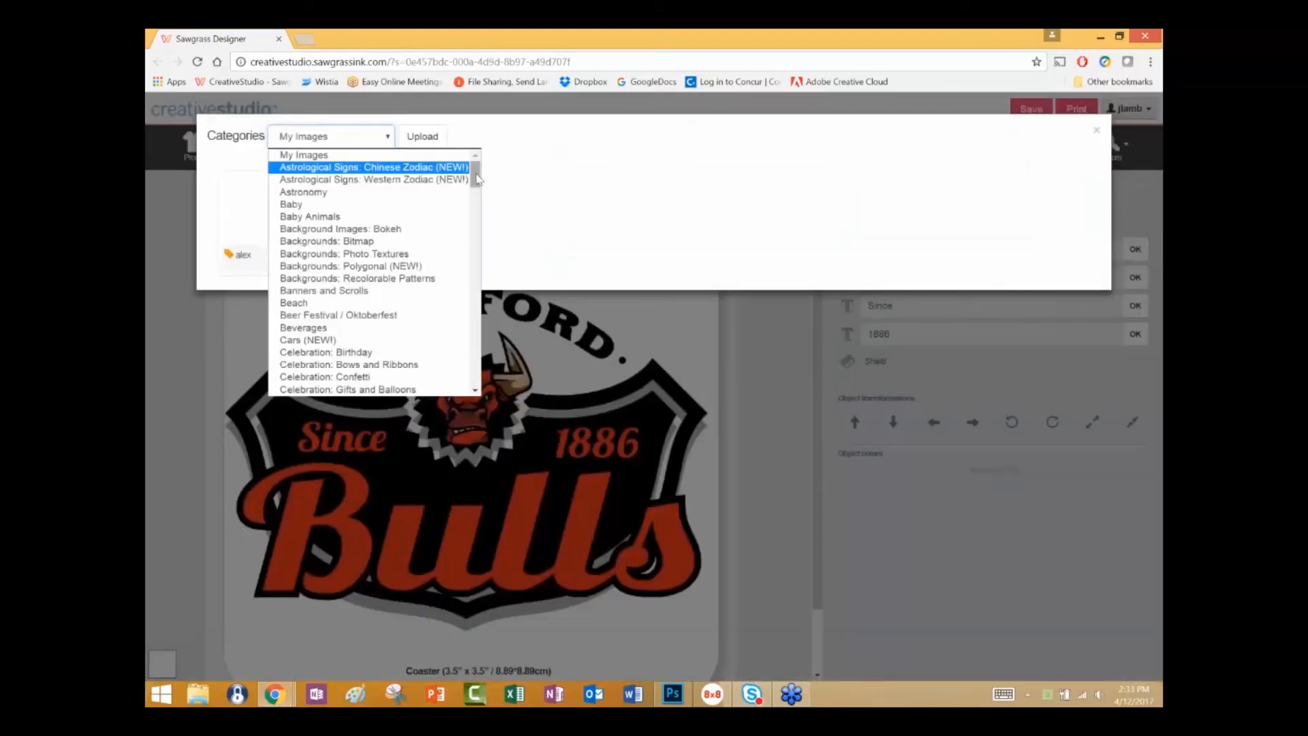
click(407, 257)
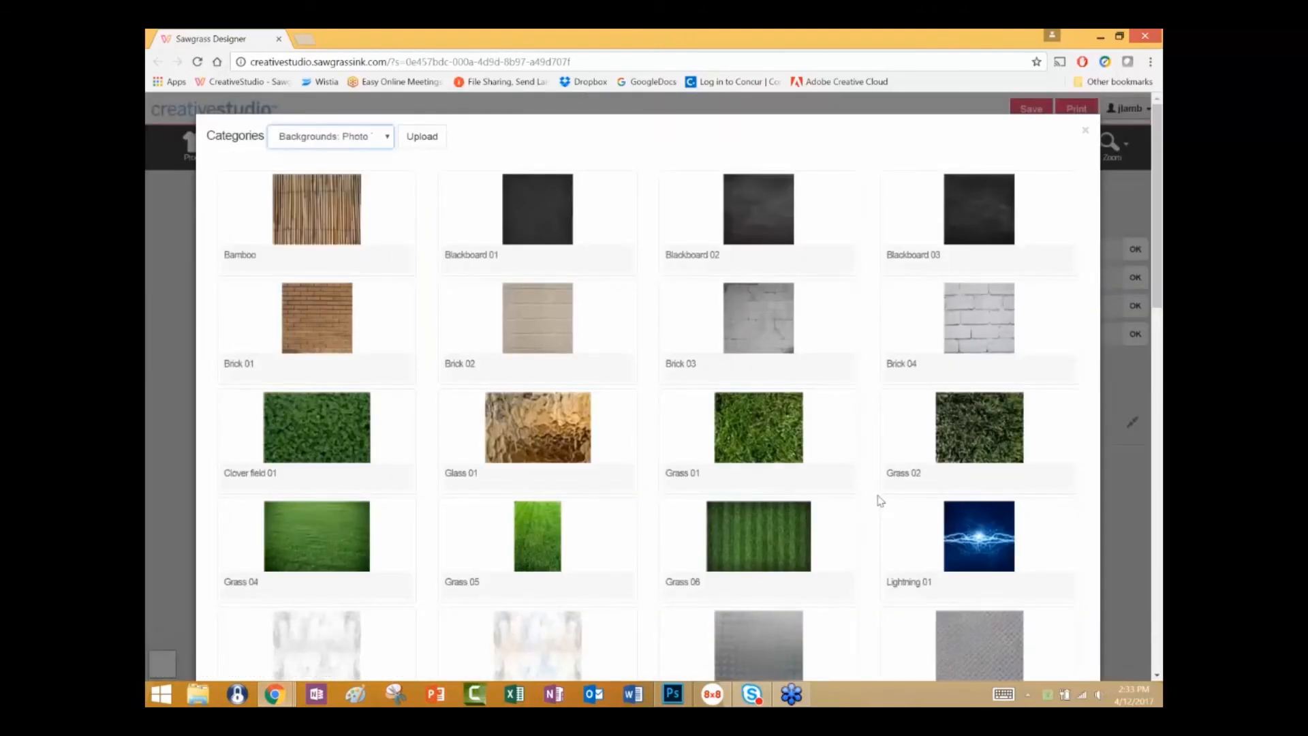
click(979, 644)
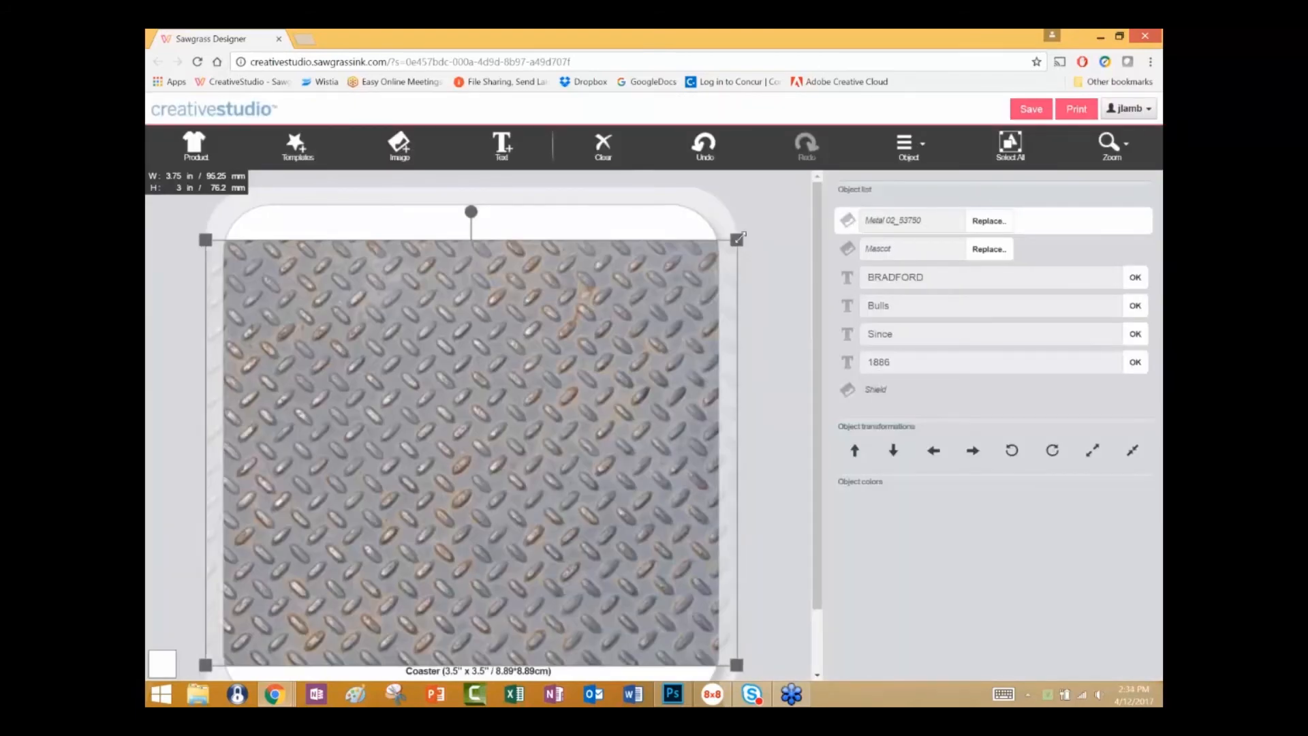
Enlarge the Metal 02 image to about 5.2 x 4.16 in so it covers the whole coaster.
drag(751, 217, 808, 184)
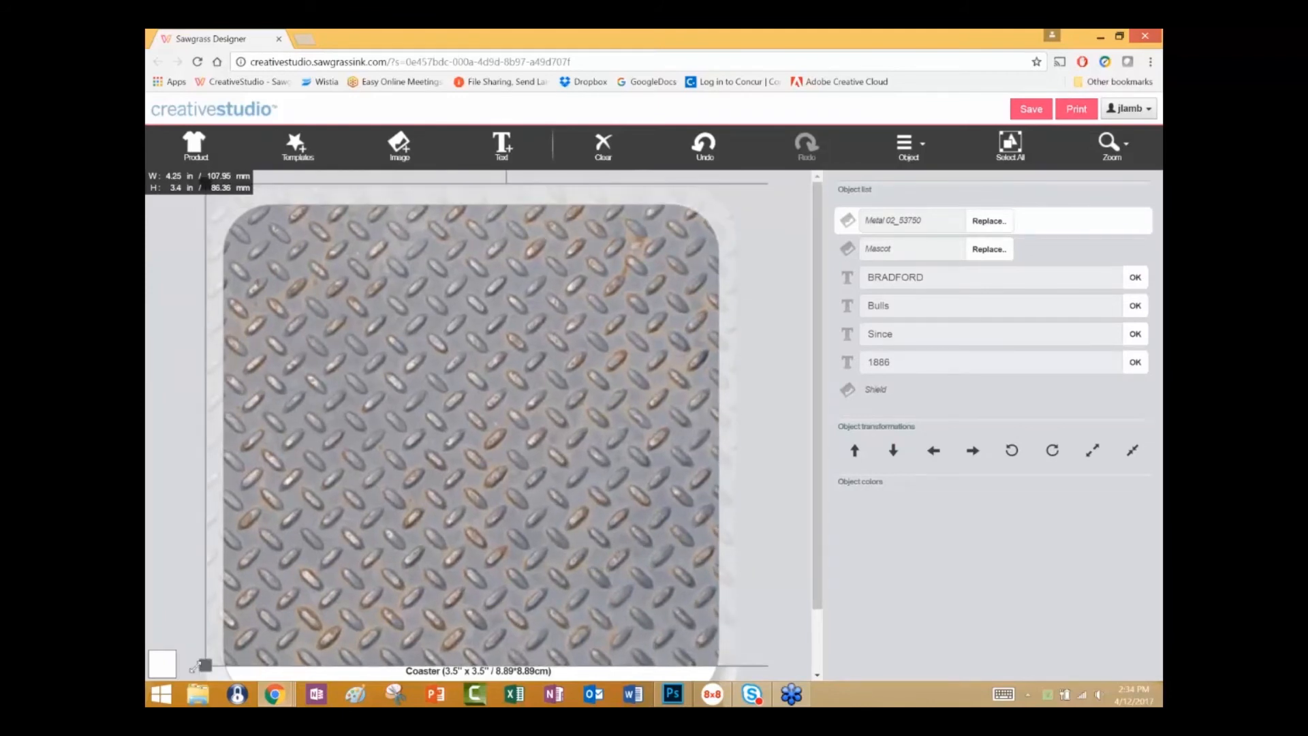
drag(194, 668, 169, 696)
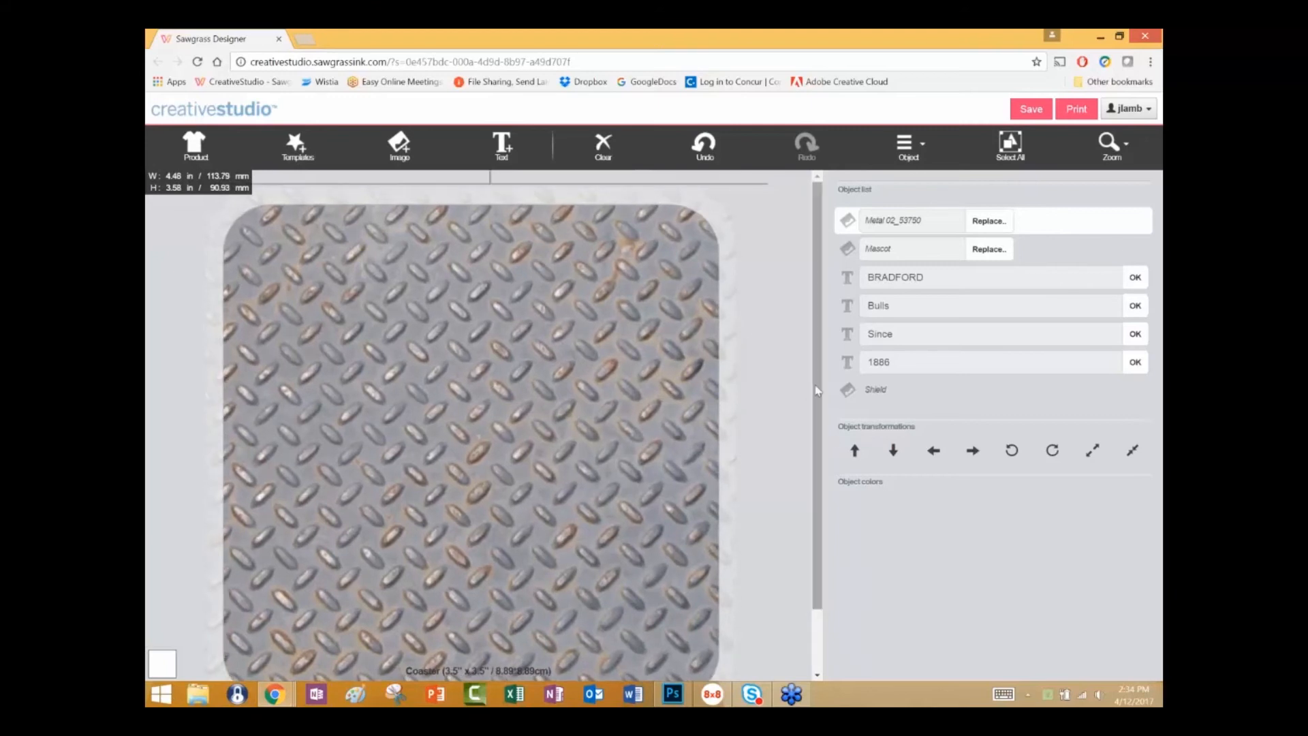
scroll(821, 421, down, 1)
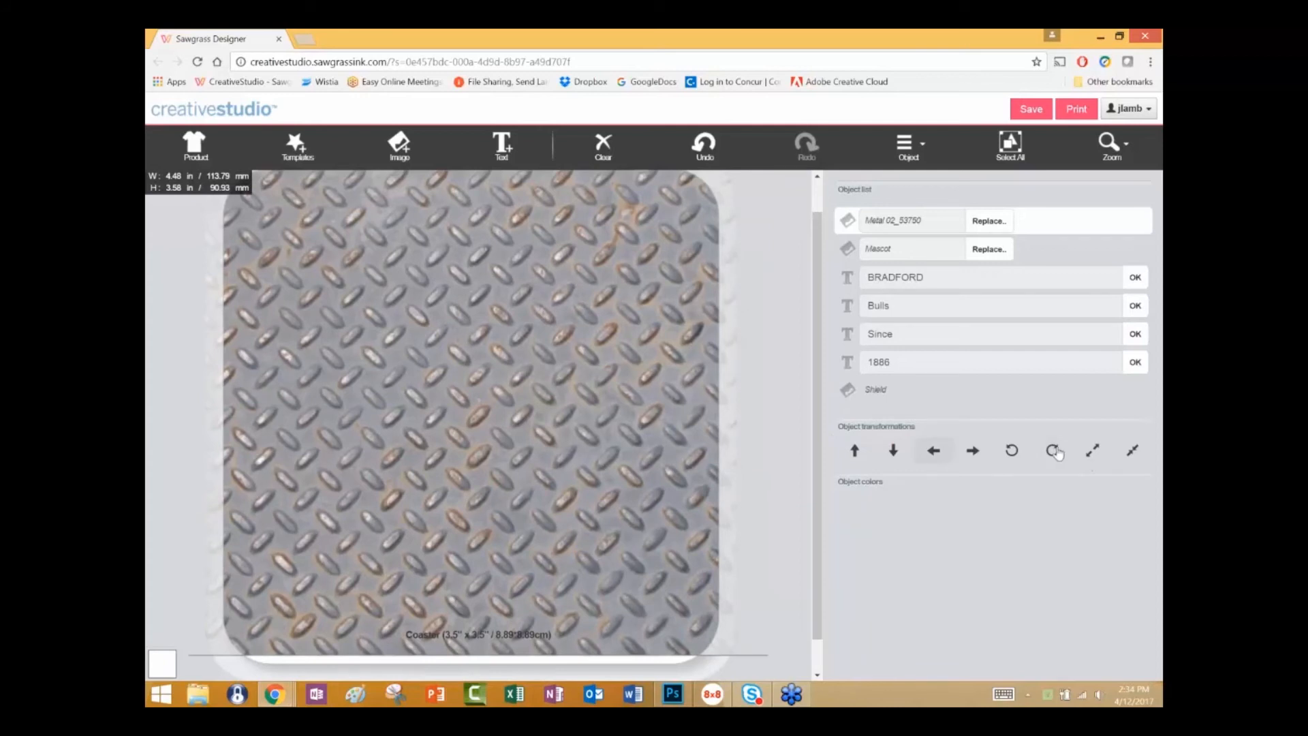
click(1092, 451)
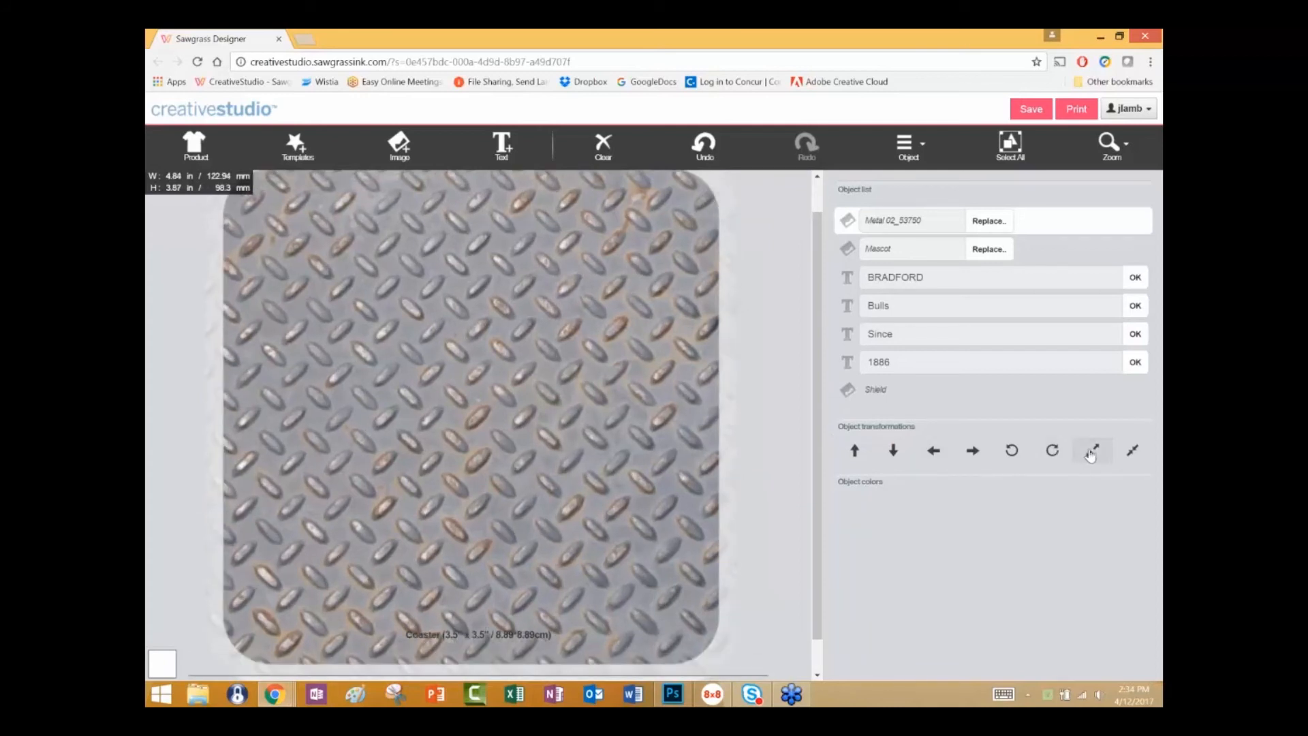
click(1092, 451)
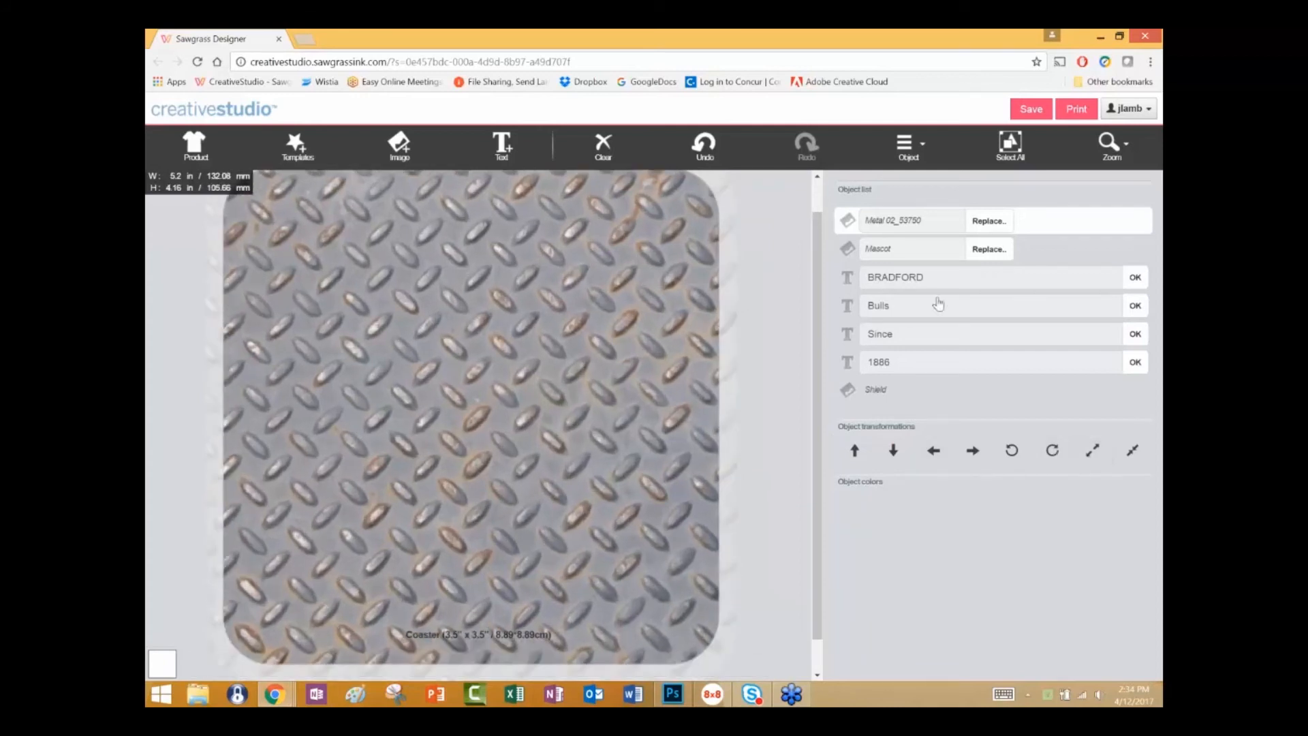
Move the Metal 02 image down the stacking order until it sits behind the entire Bulls emblem.
click(909, 144)
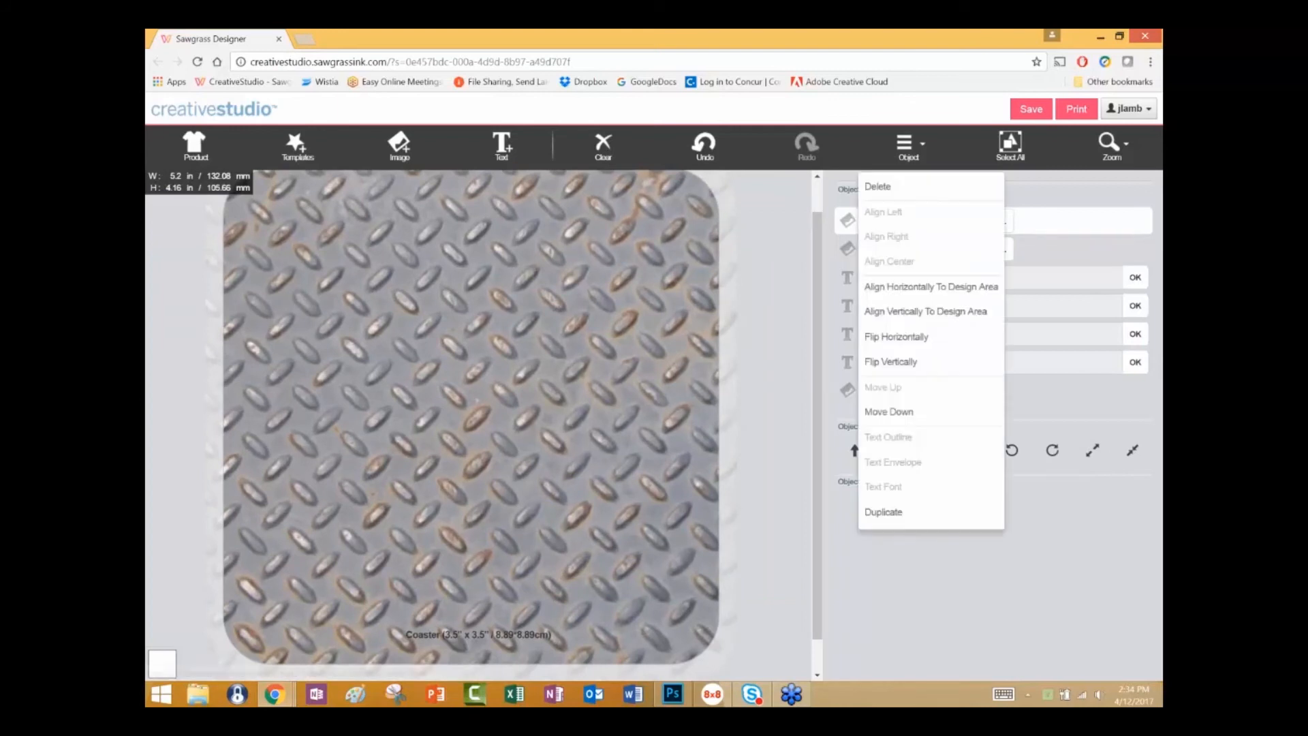
click(896, 415)
click(896, 415)
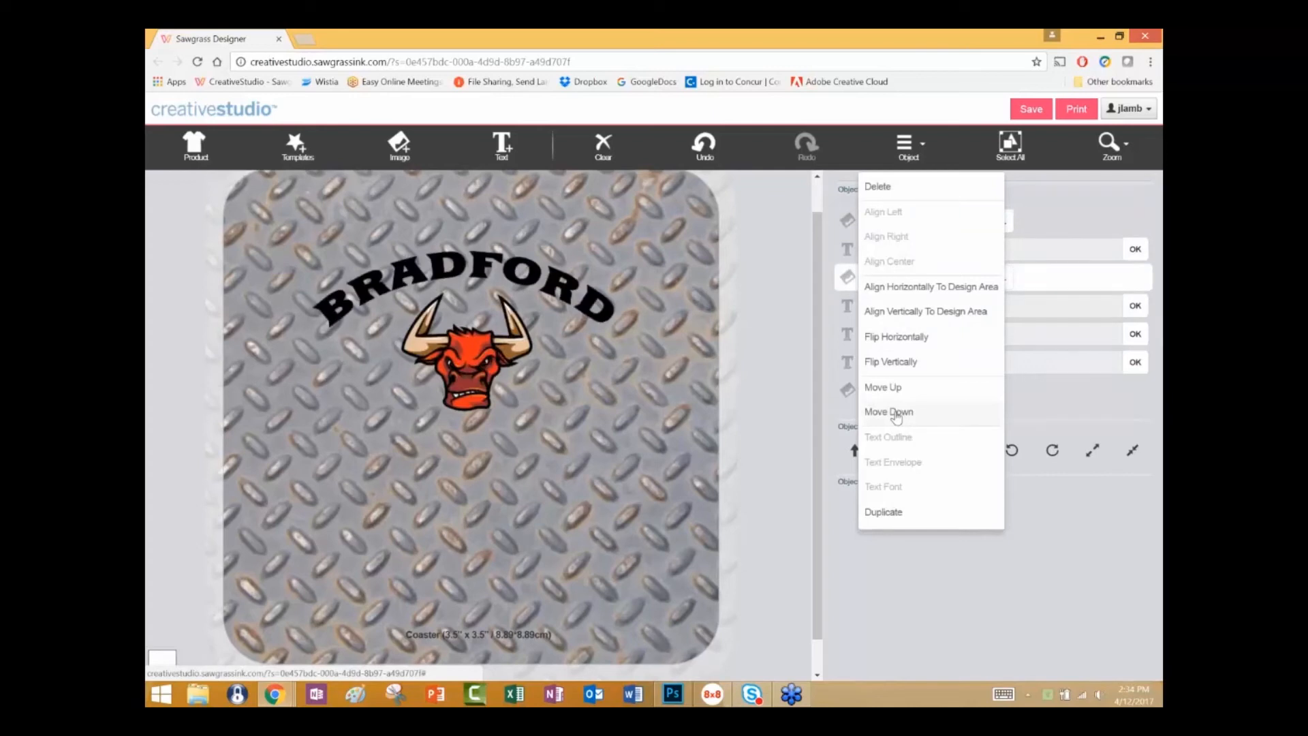
click(896, 415)
click(896, 415)
click(896, 415)
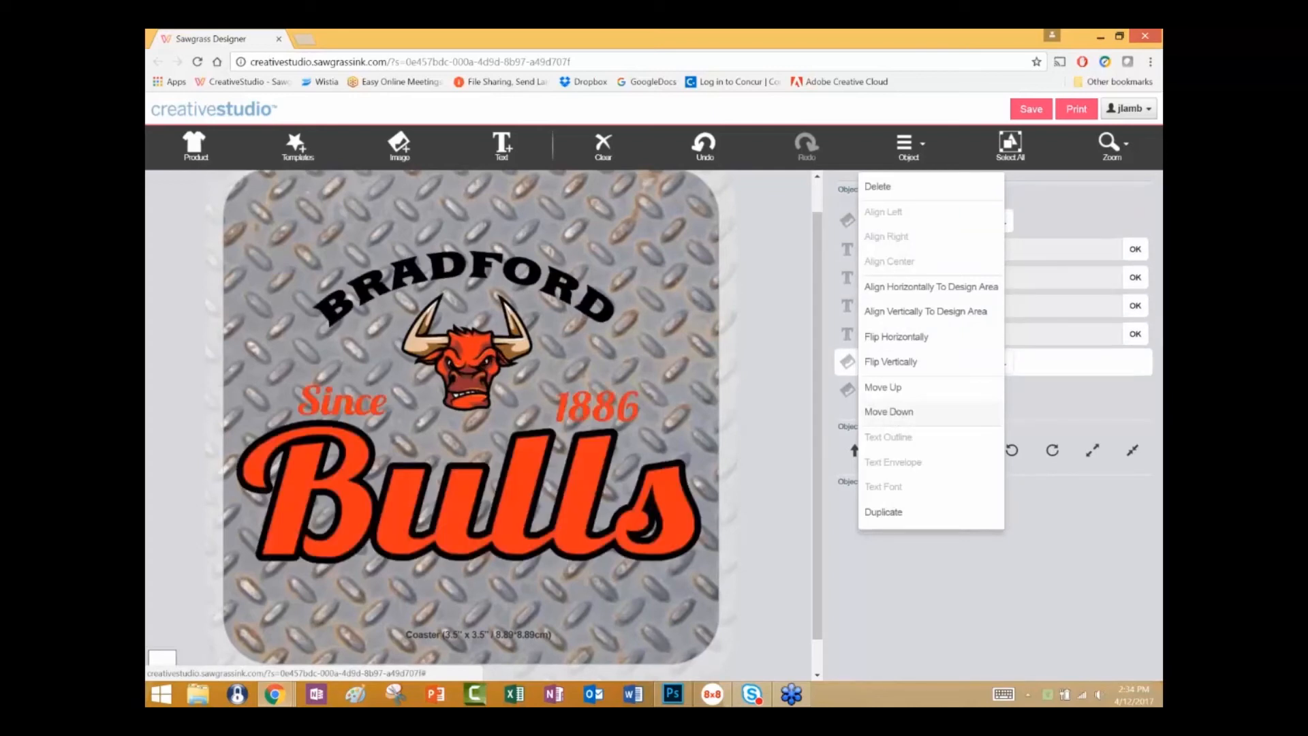
click(896, 413)
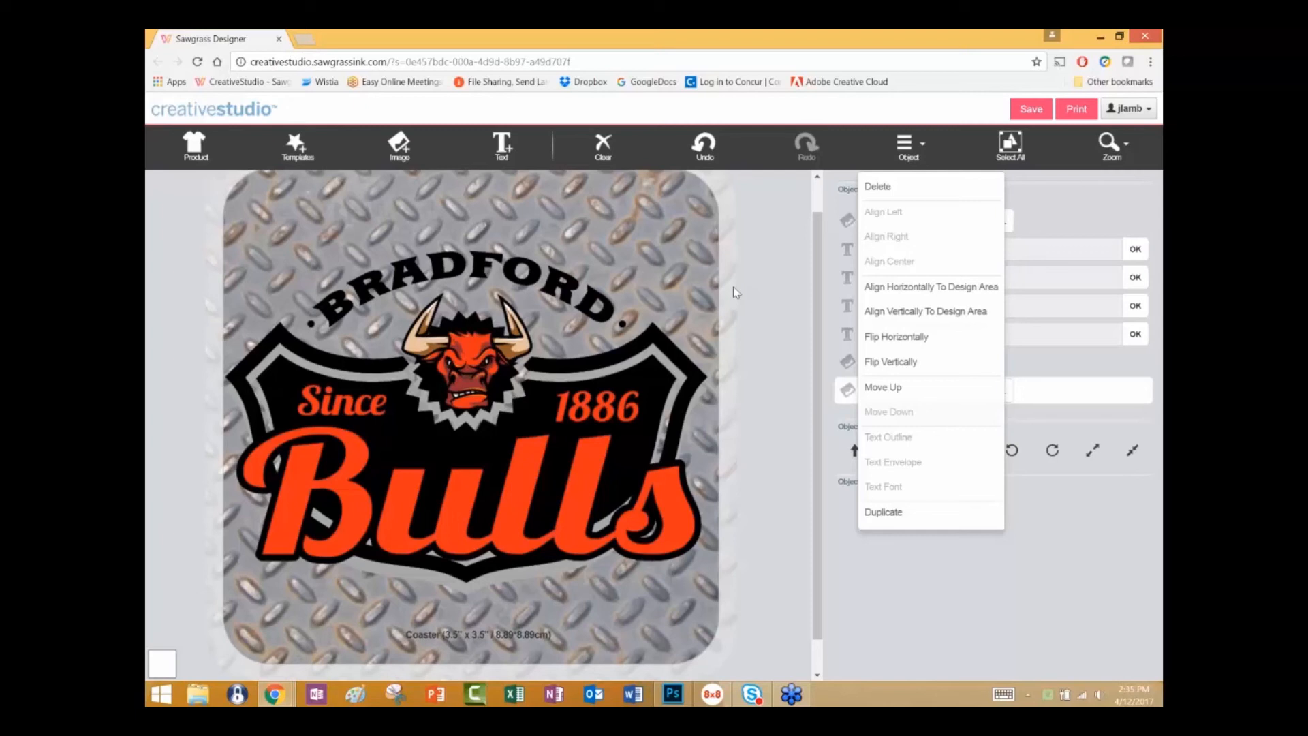
Delete the Metal 02 background image from the coaster design.
click(1060, 220)
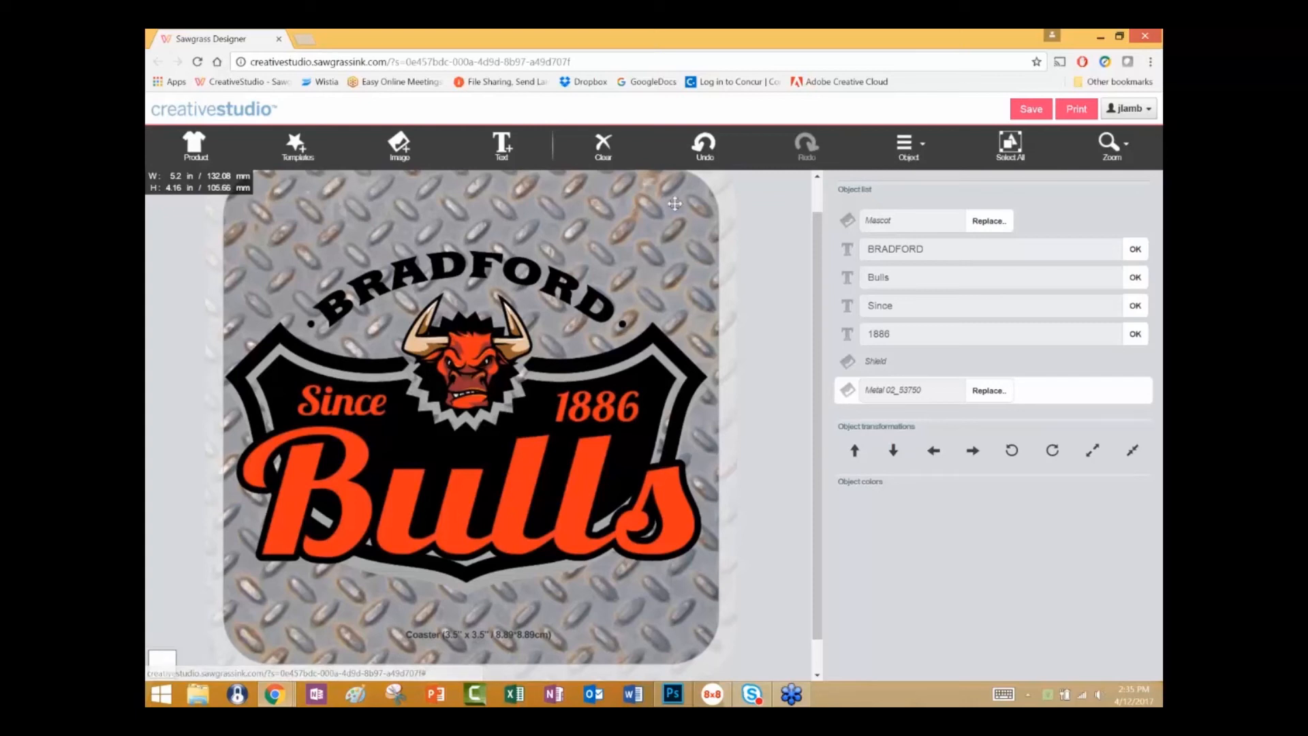
click(906, 145)
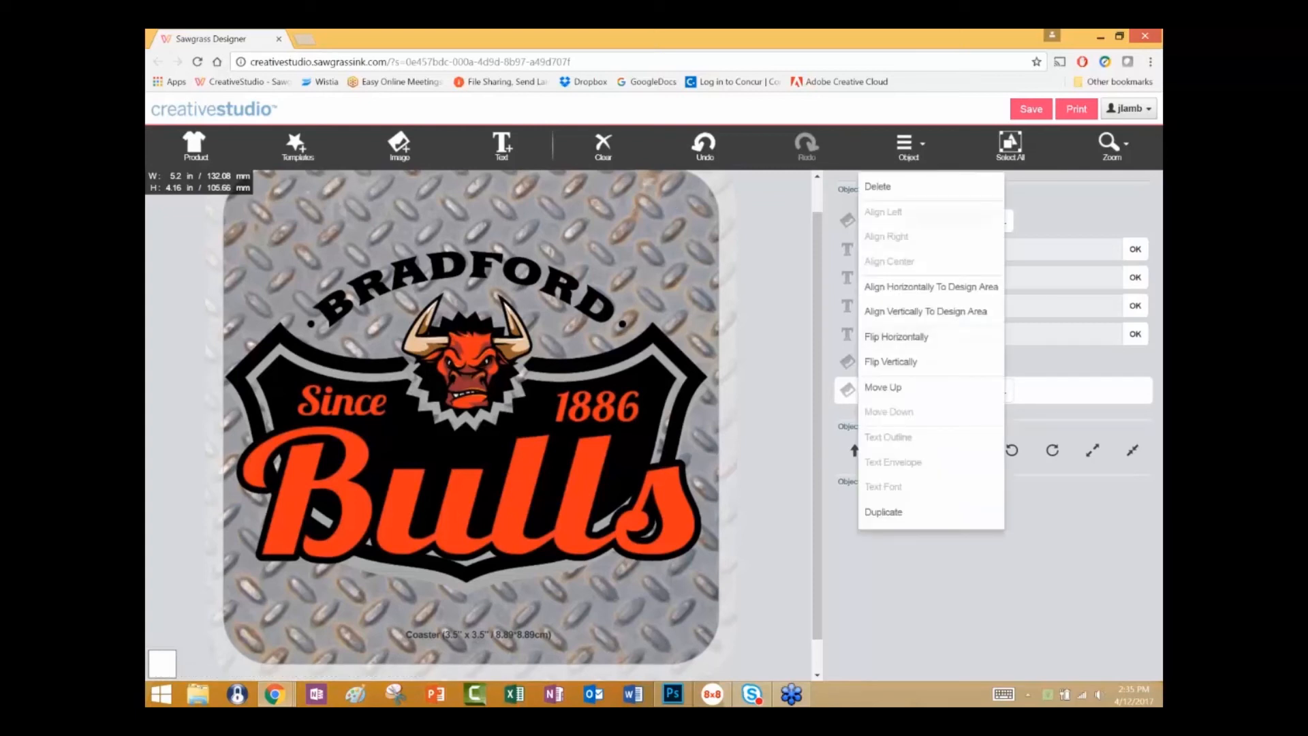
click(879, 186)
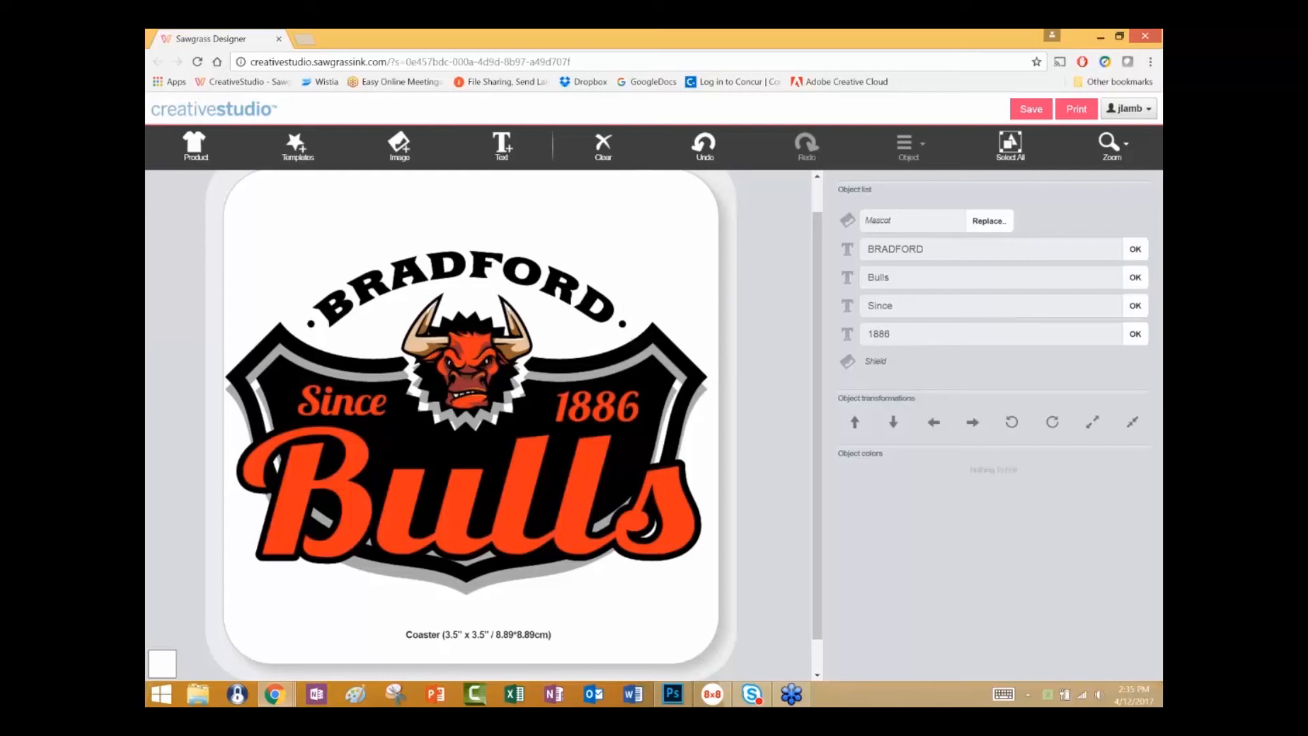
Export the coaster as a print job named Bulls with the product bleed line included, saving it in the Greater Lowell Tech folder.
click(1076, 110)
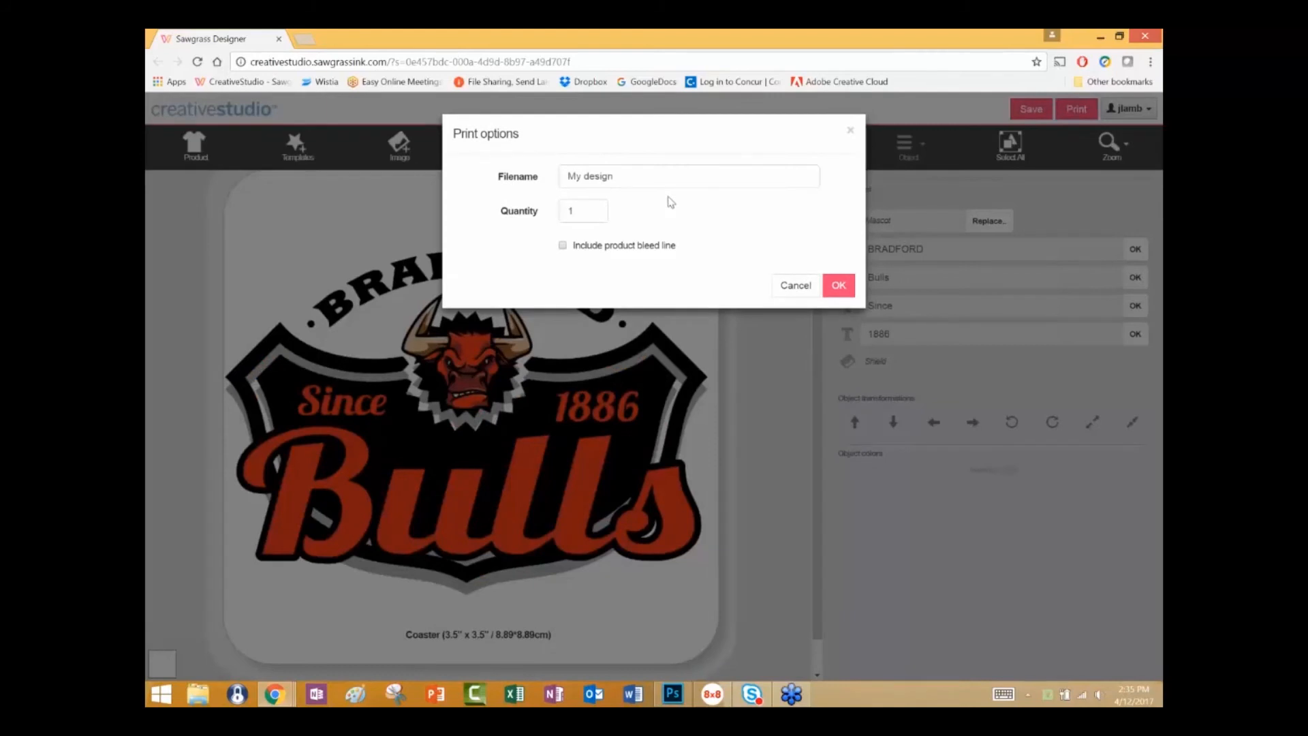
click(563, 245)
drag(613, 178, 564, 176)
text(Bull)
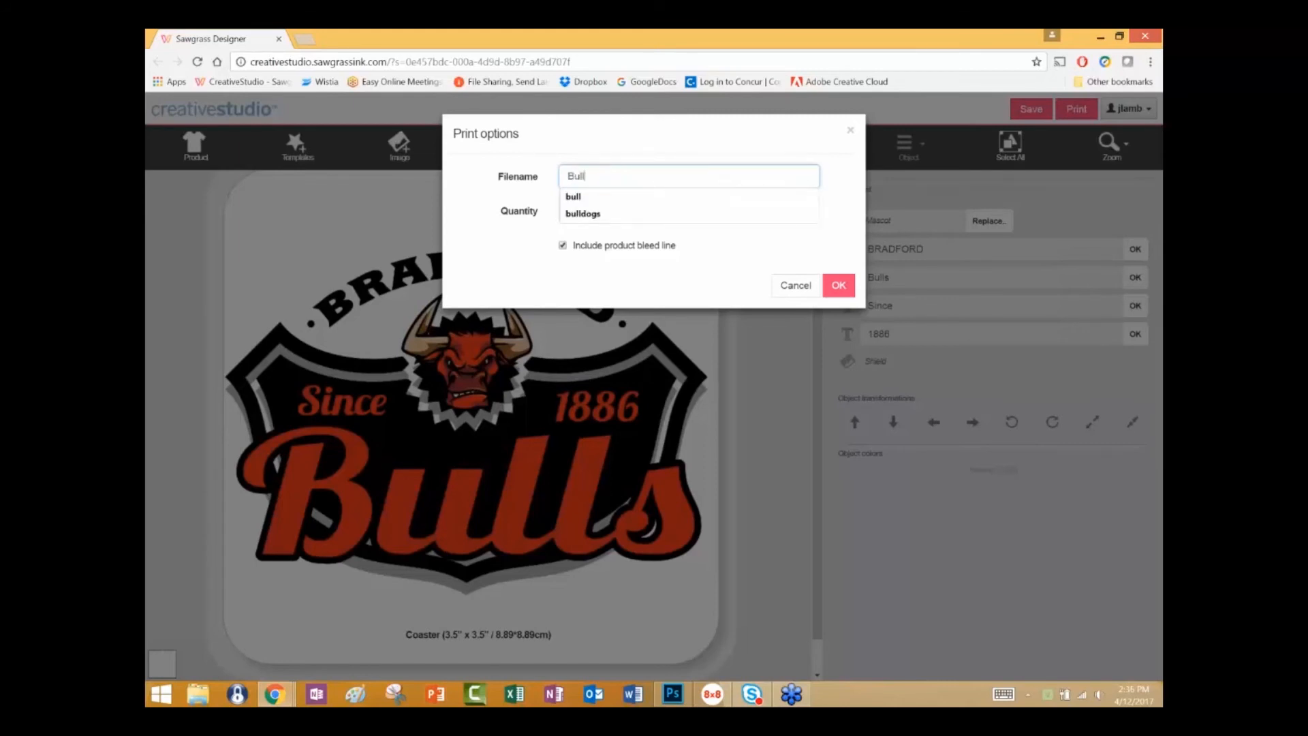
text(s)
click(839, 288)
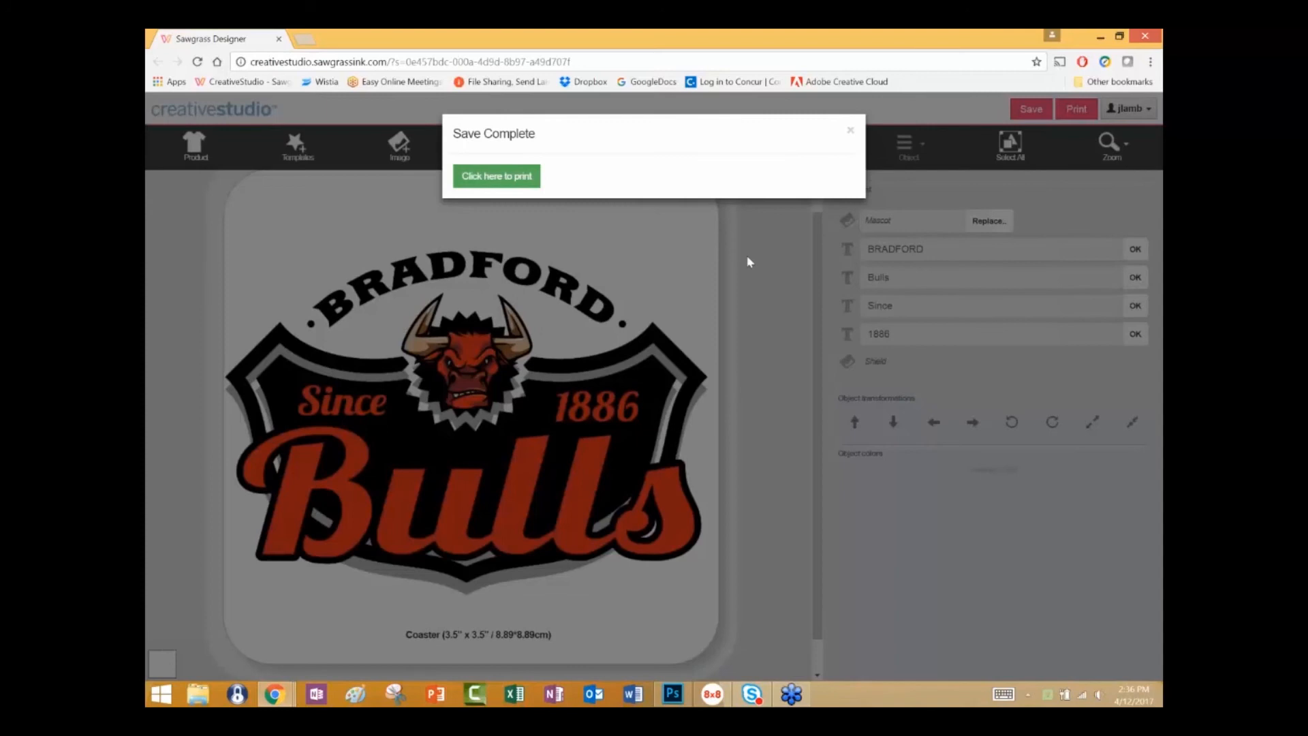
click(496, 179)
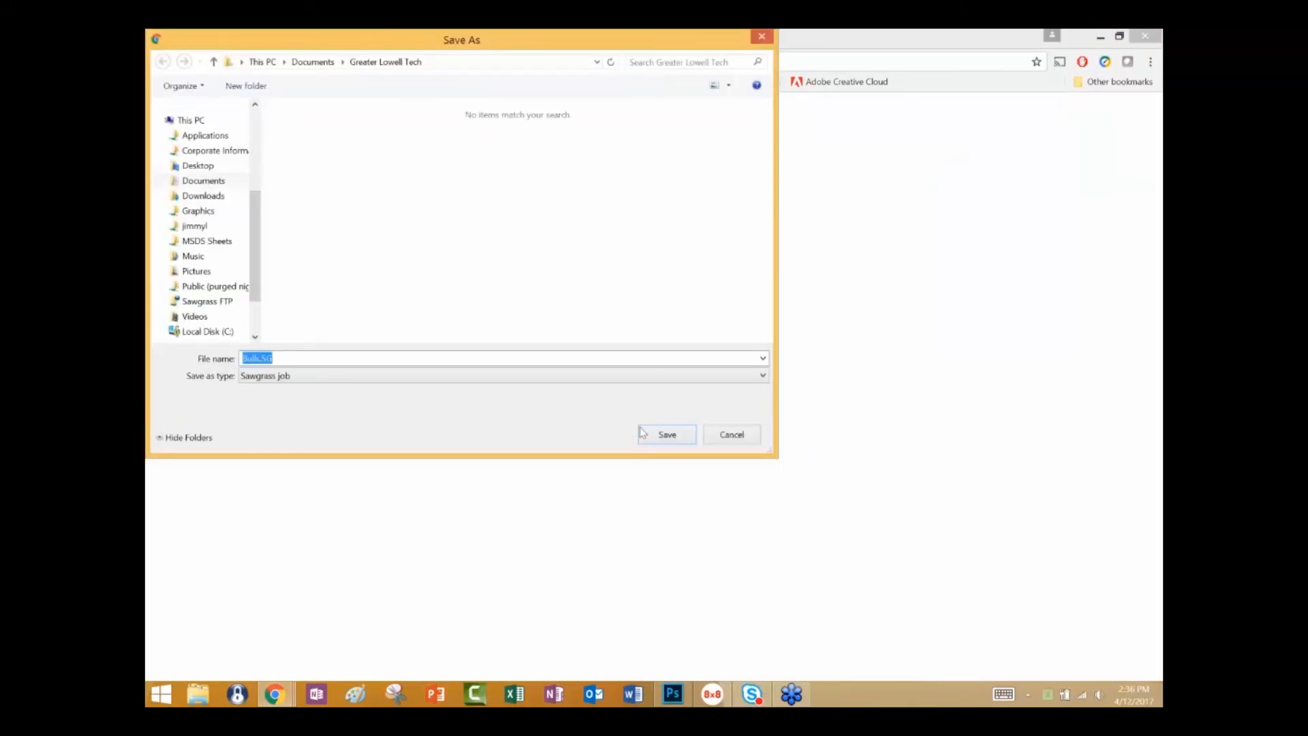
click(666, 436)
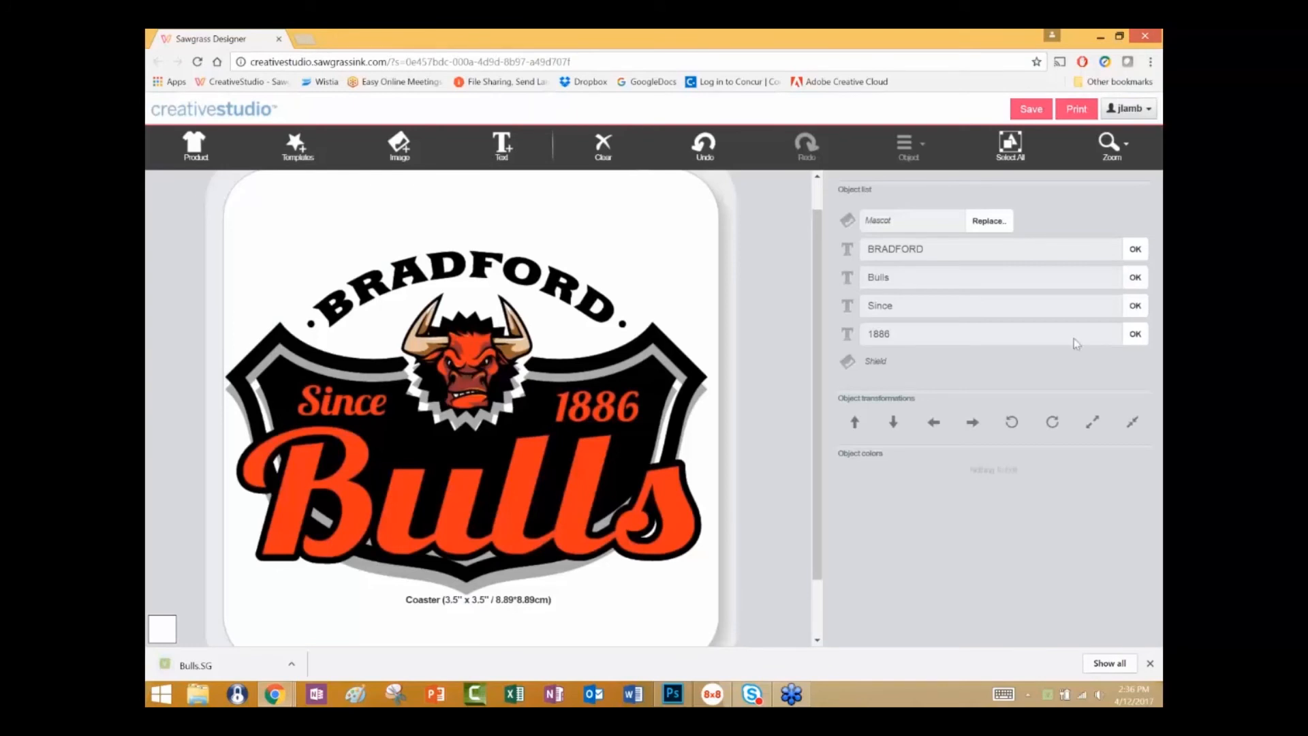
Open the Bulls job in the print manager, inspect its enlarged page preview and job list, and close the settings.
click(1089, 112)
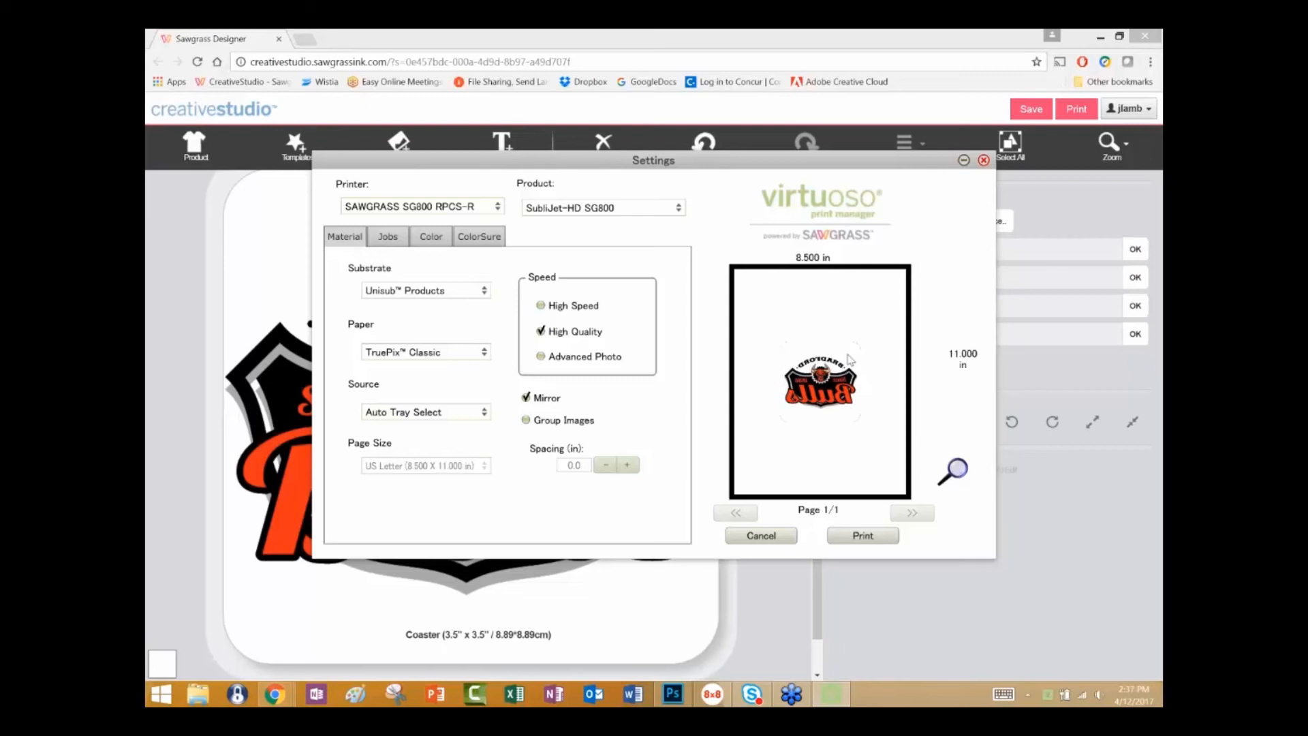
click(955, 470)
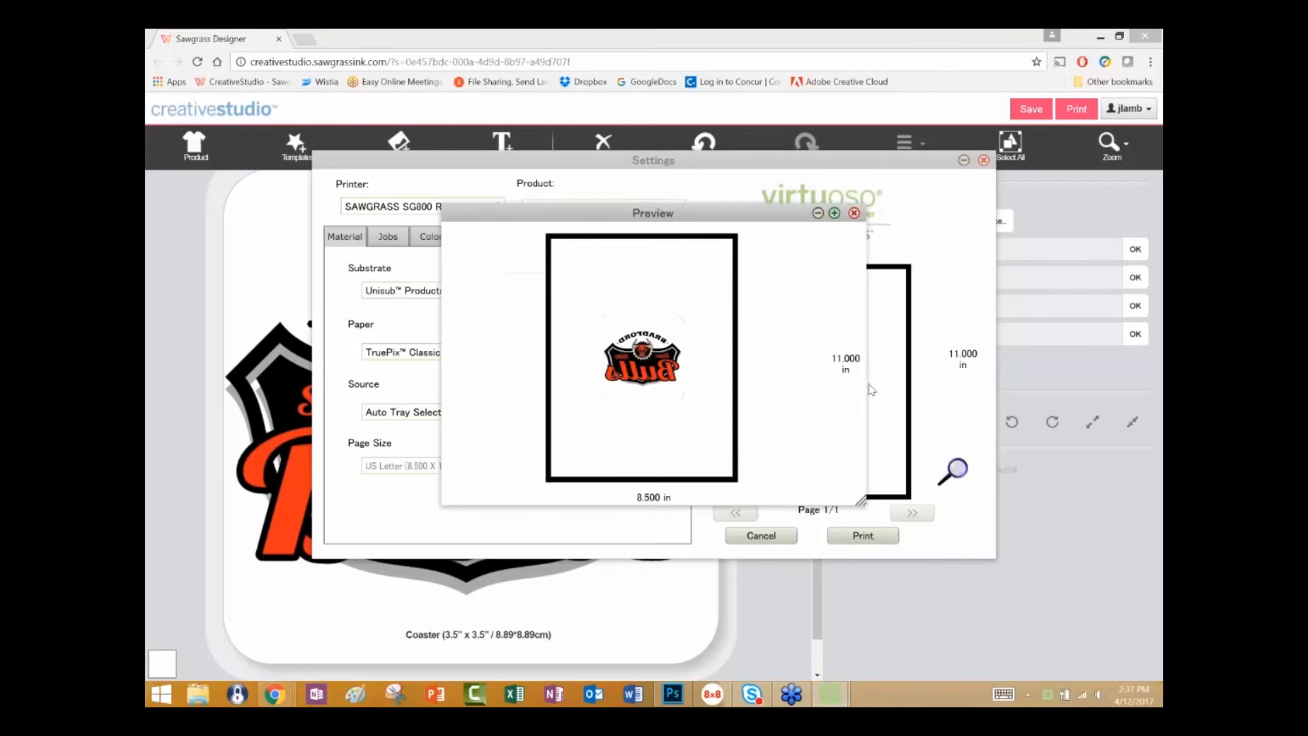
drag(862, 503, 986, 615)
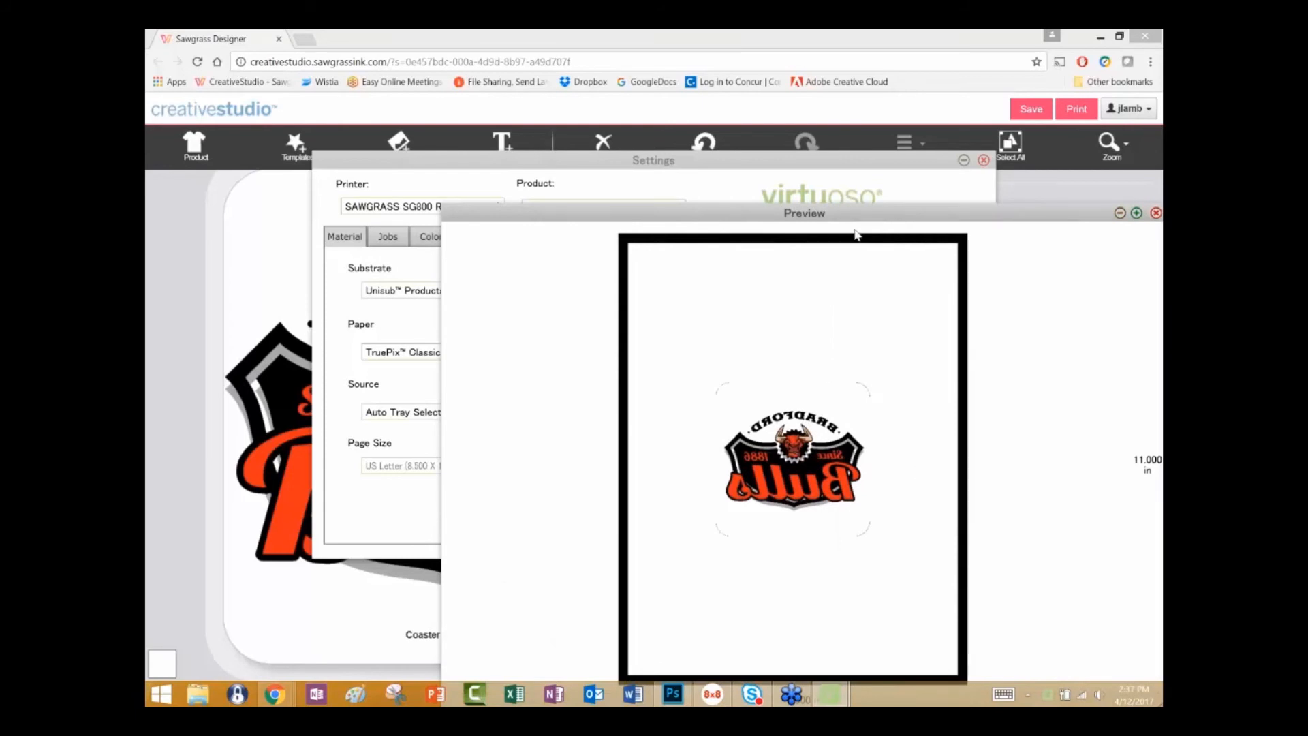
drag(862, 214, 574, 53)
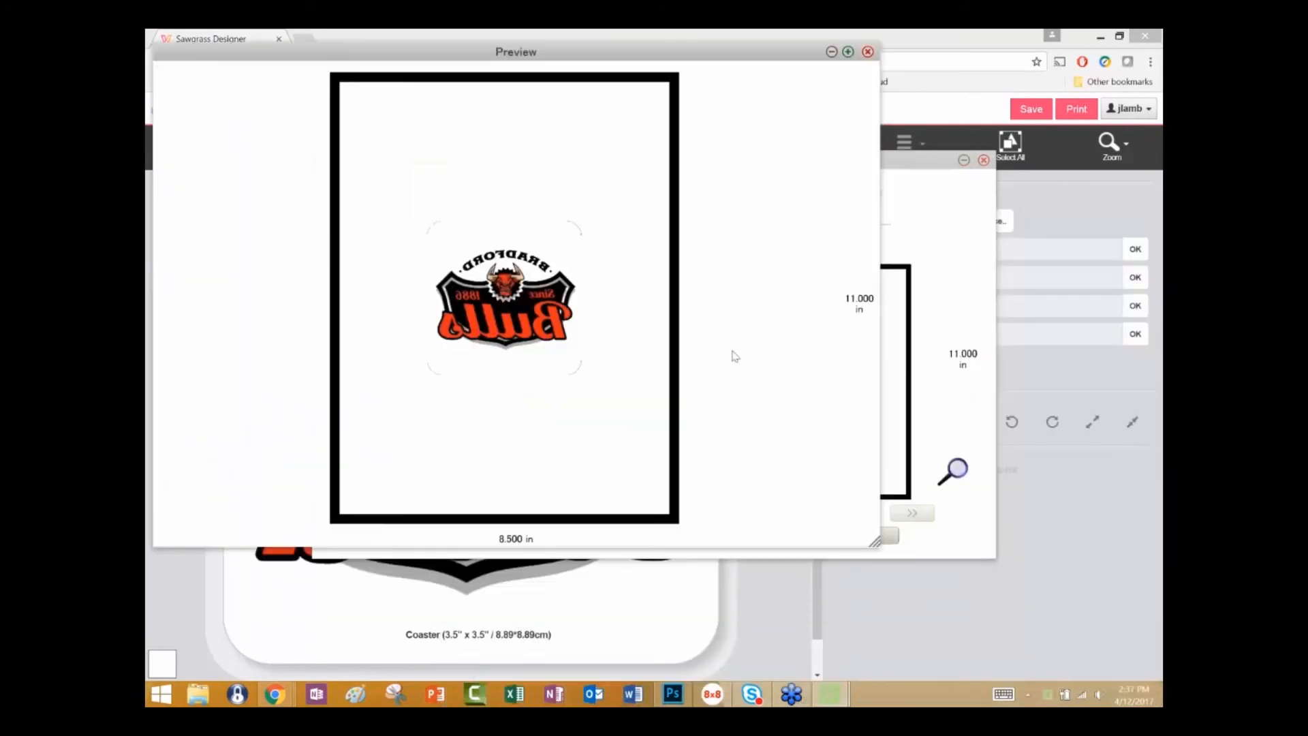
drag(873, 542, 1095, 707)
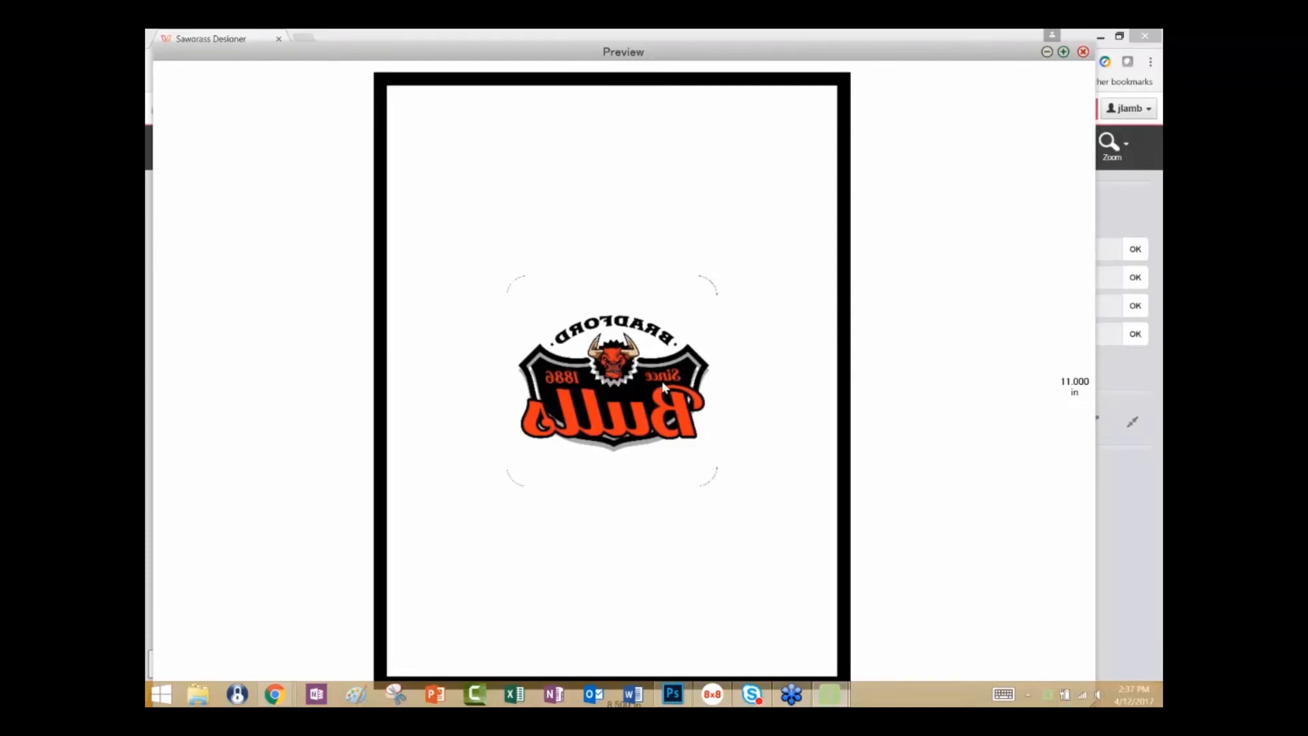
click(1084, 52)
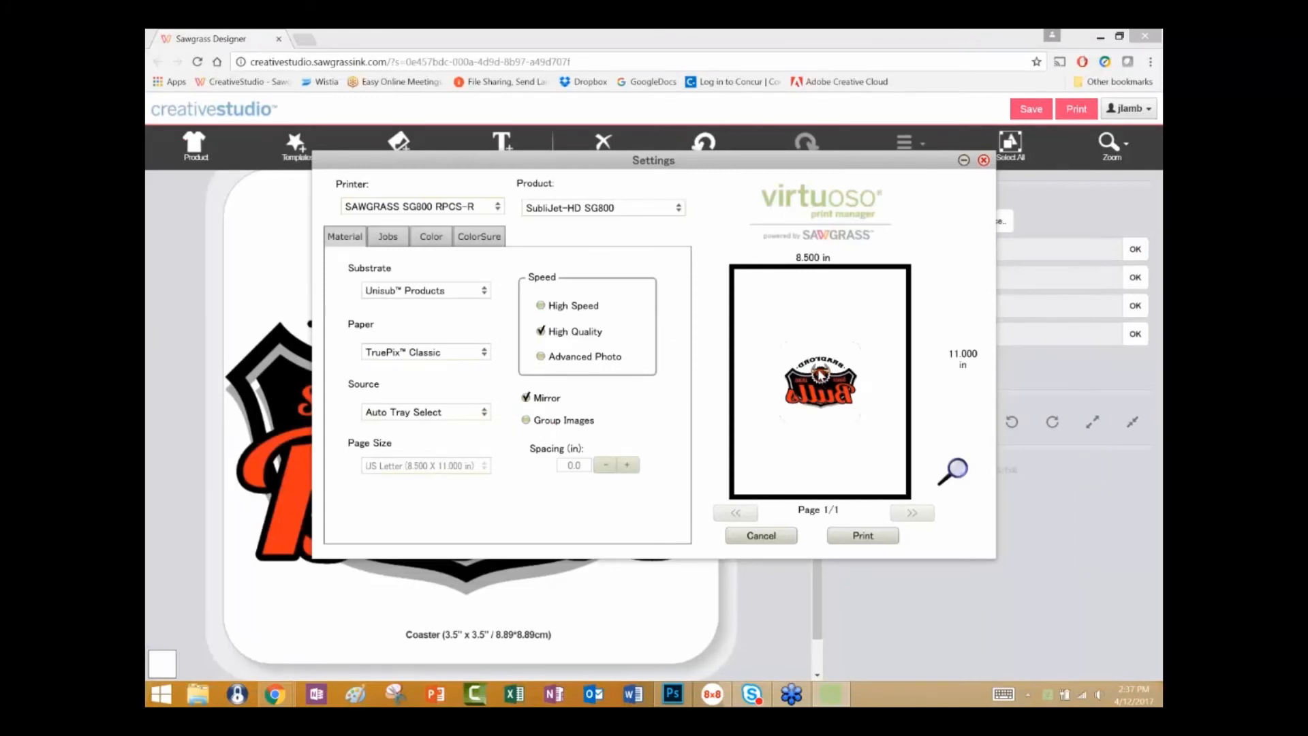
click(388, 237)
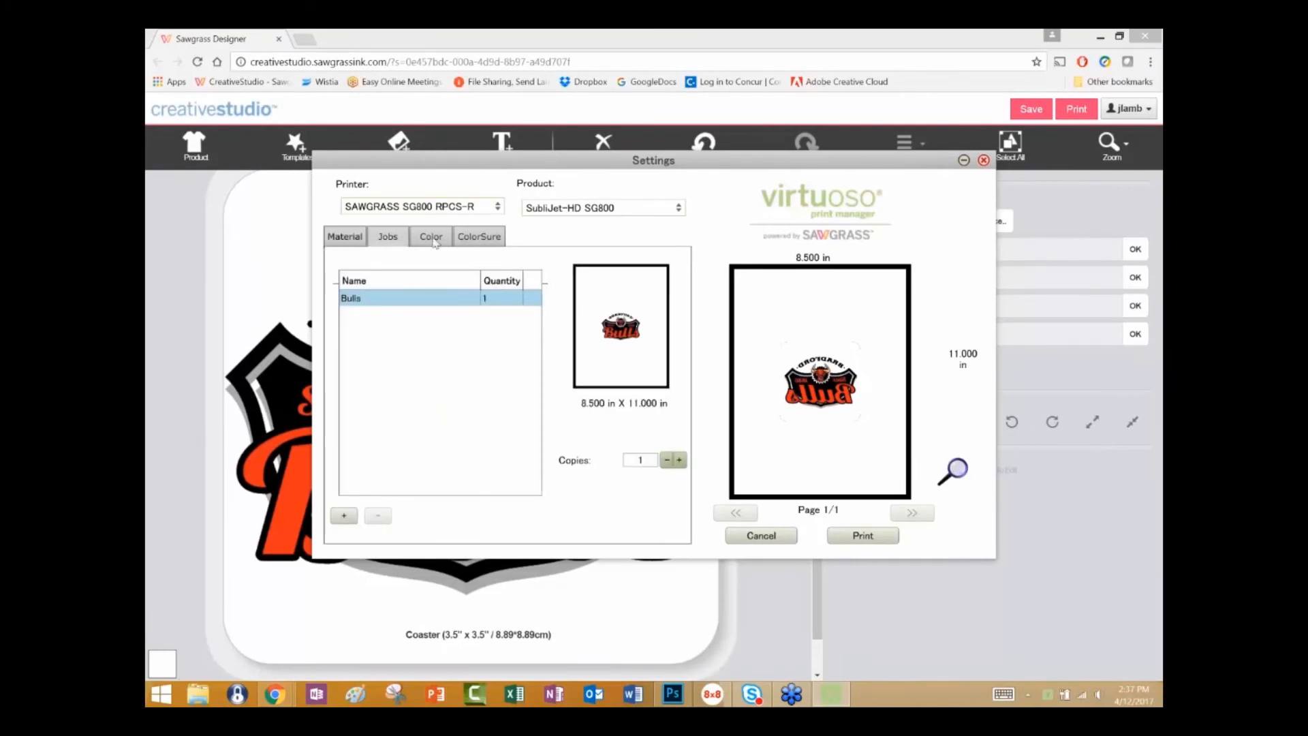
click(984, 160)
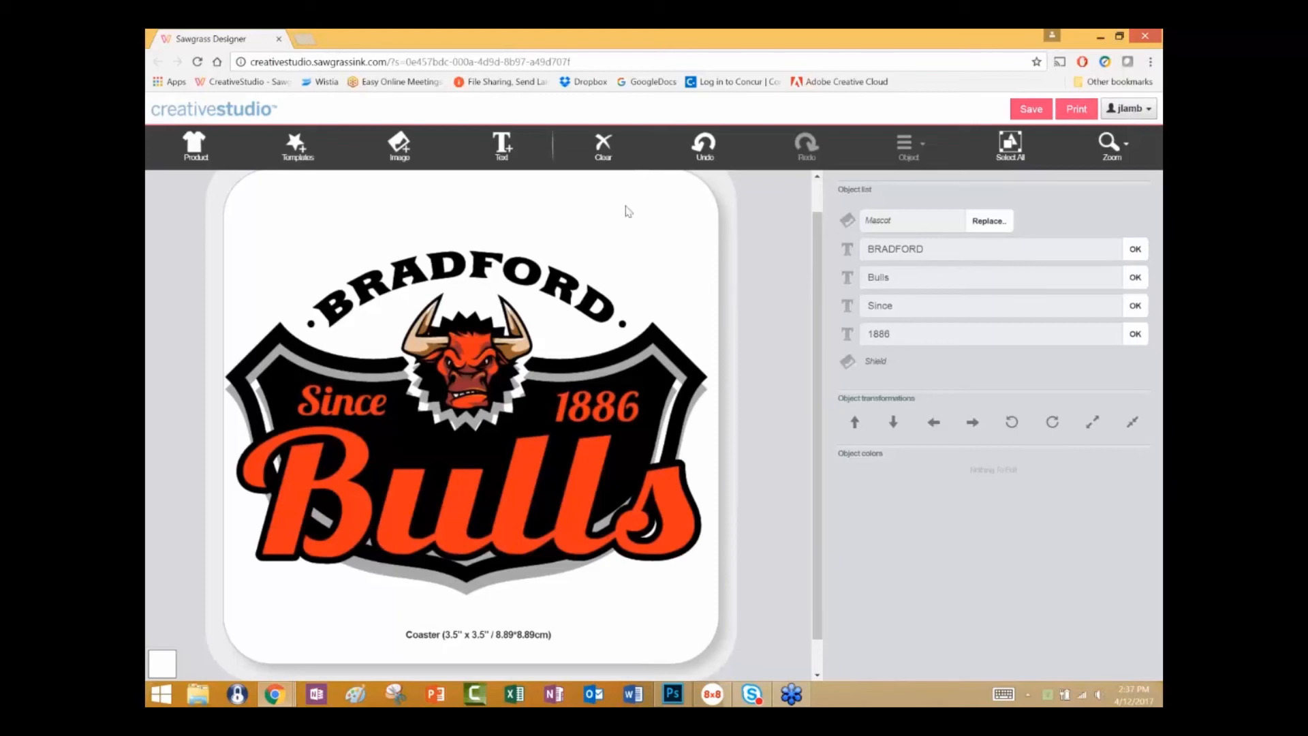
Open the Jobs list in Administration and select the Bulls job with a quantity of 6.
click(1141, 110)
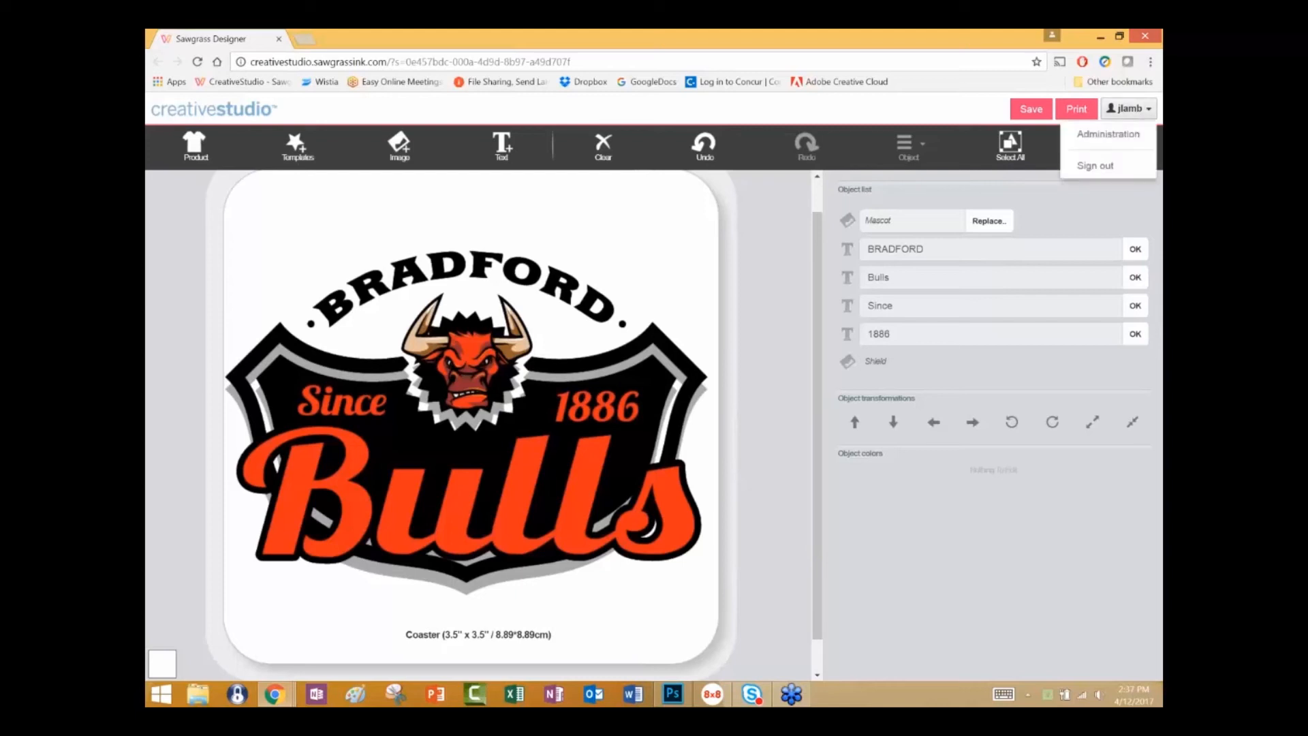
click(1121, 135)
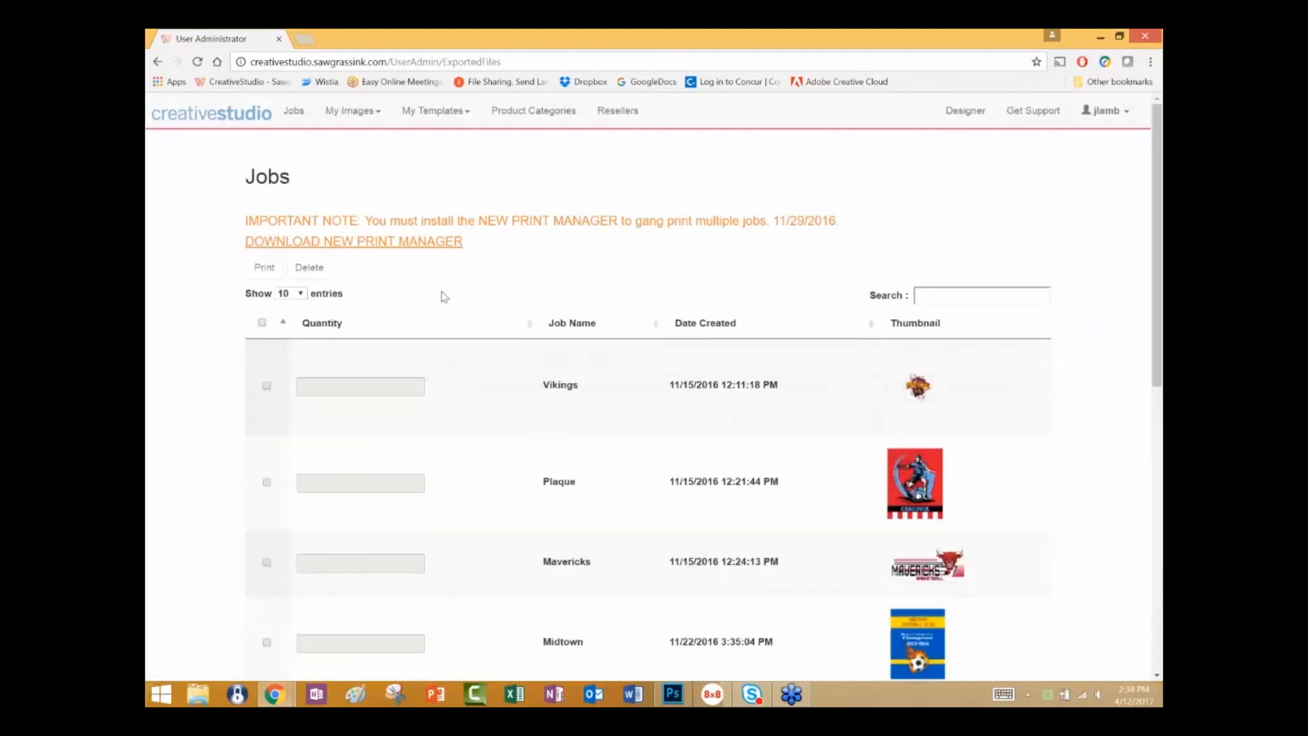
scroll(445, 300, down, 8)
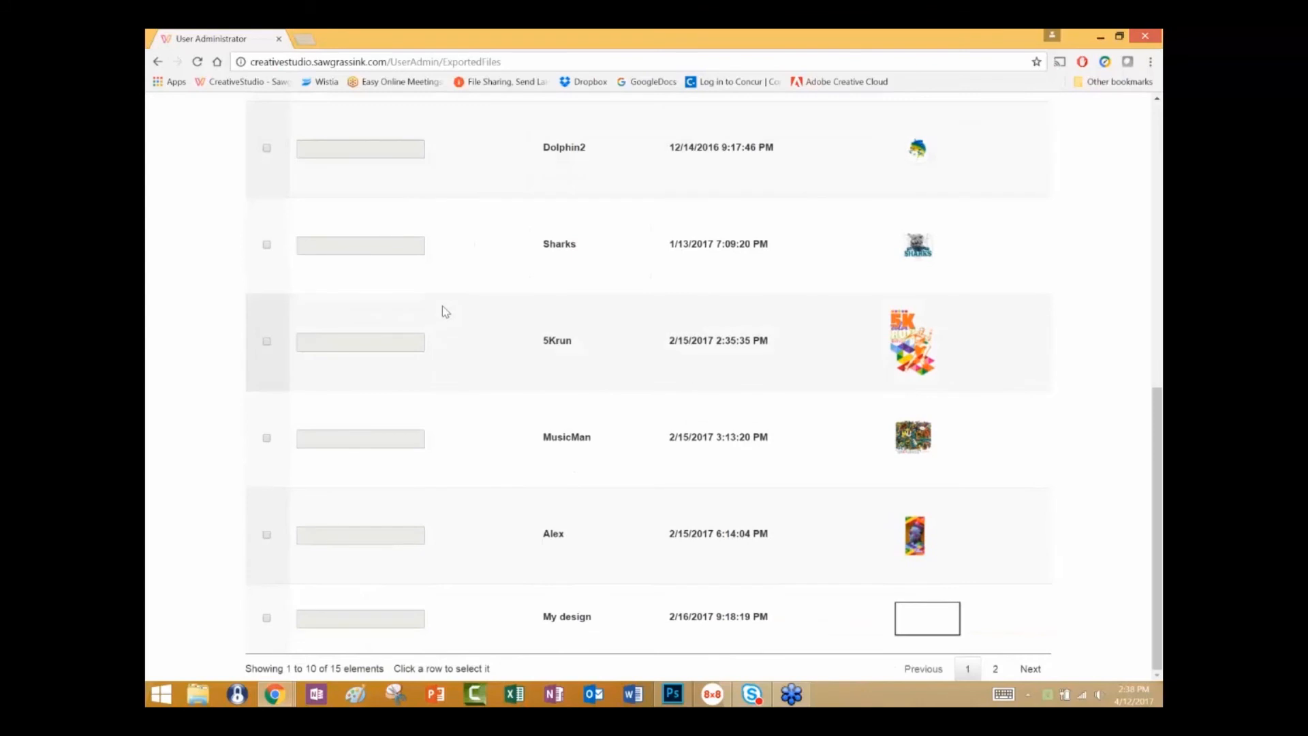
click(1029, 668)
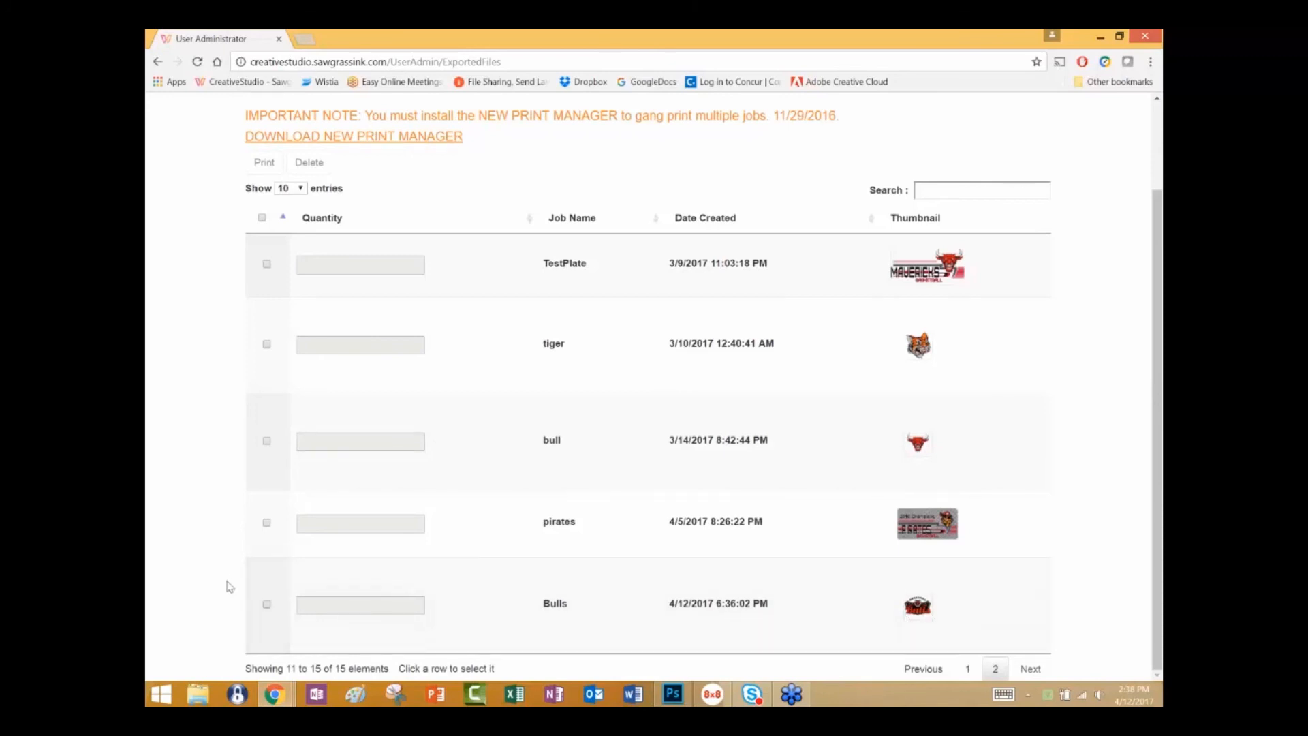
click(267, 606)
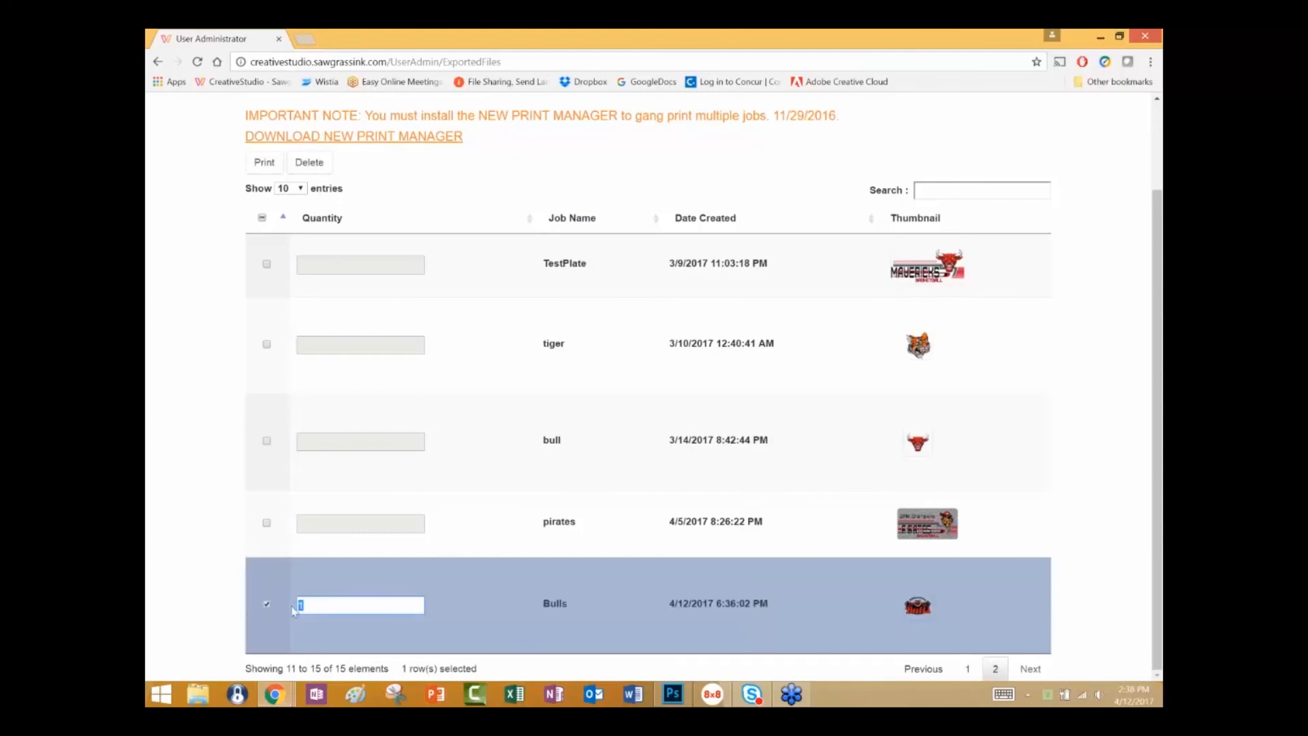
text(6)
click(306, 624)
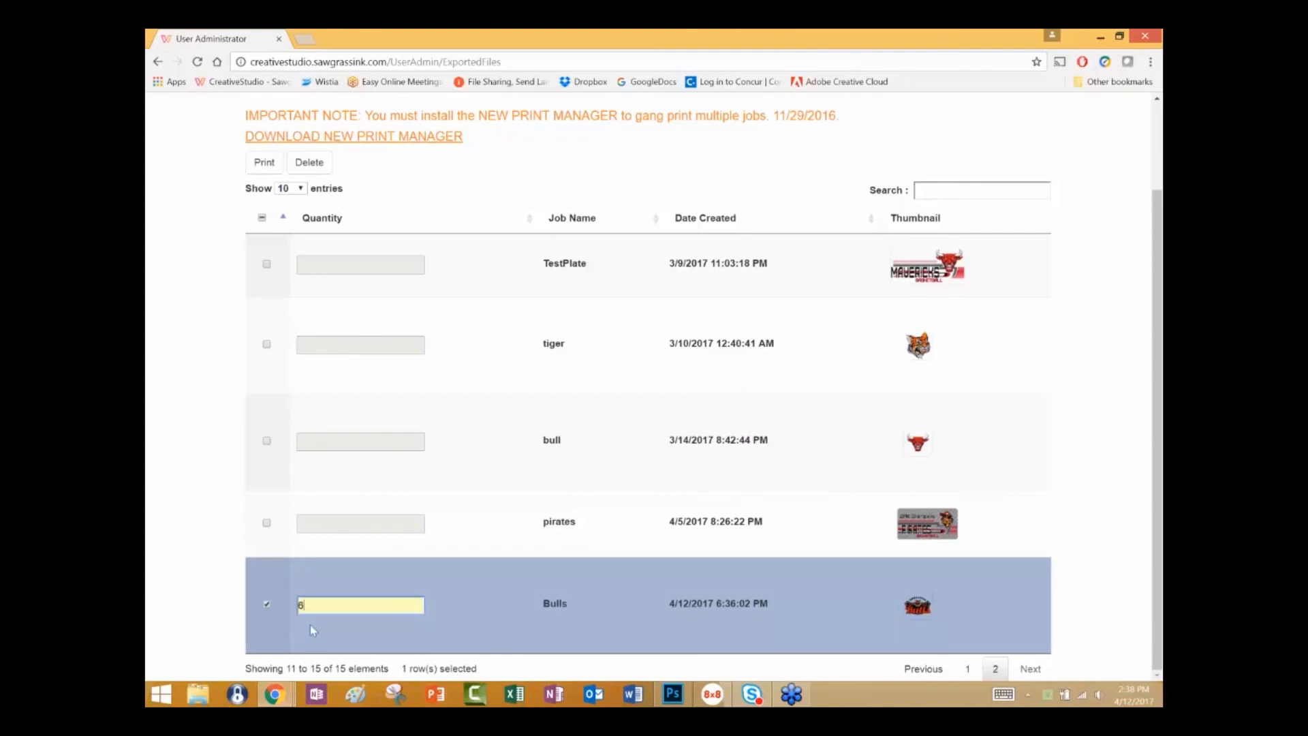
Add the Mavericks job from the first page of the list to the selection with a quantity of 2.
click(967, 669)
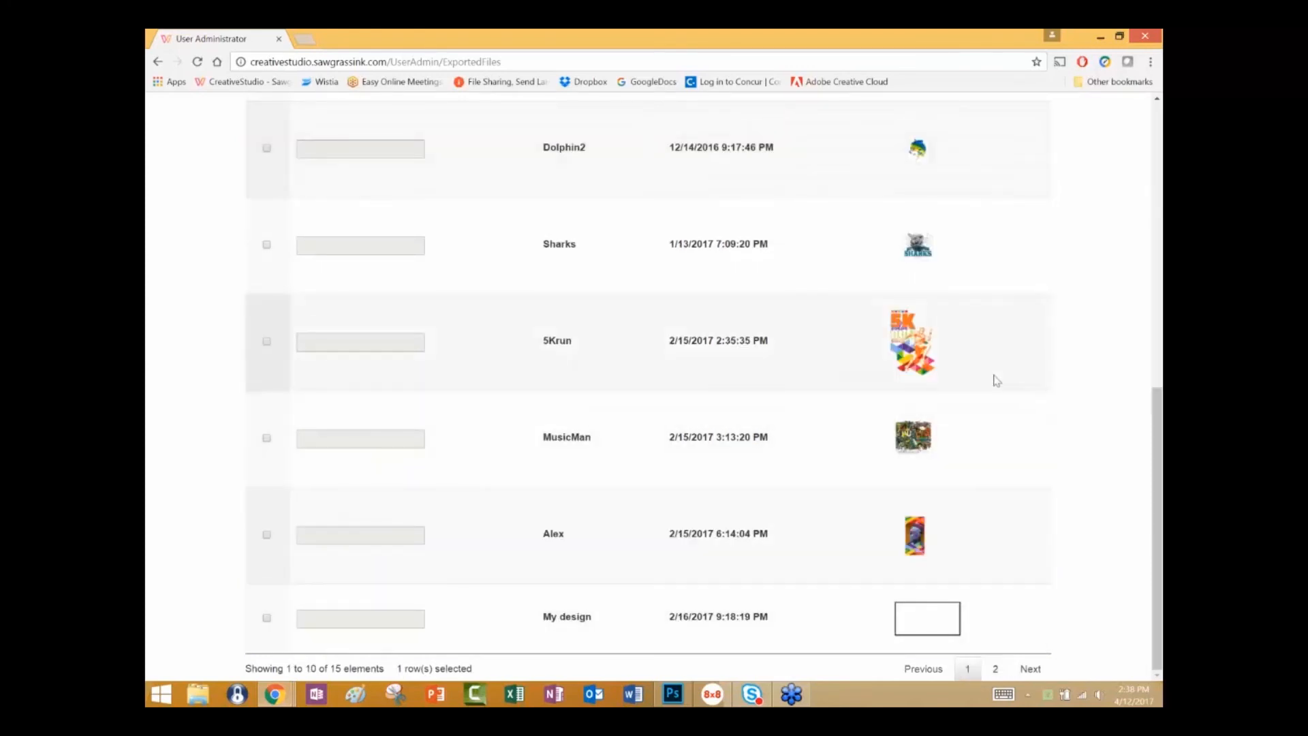
drag(1156, 424, 1142, 189)
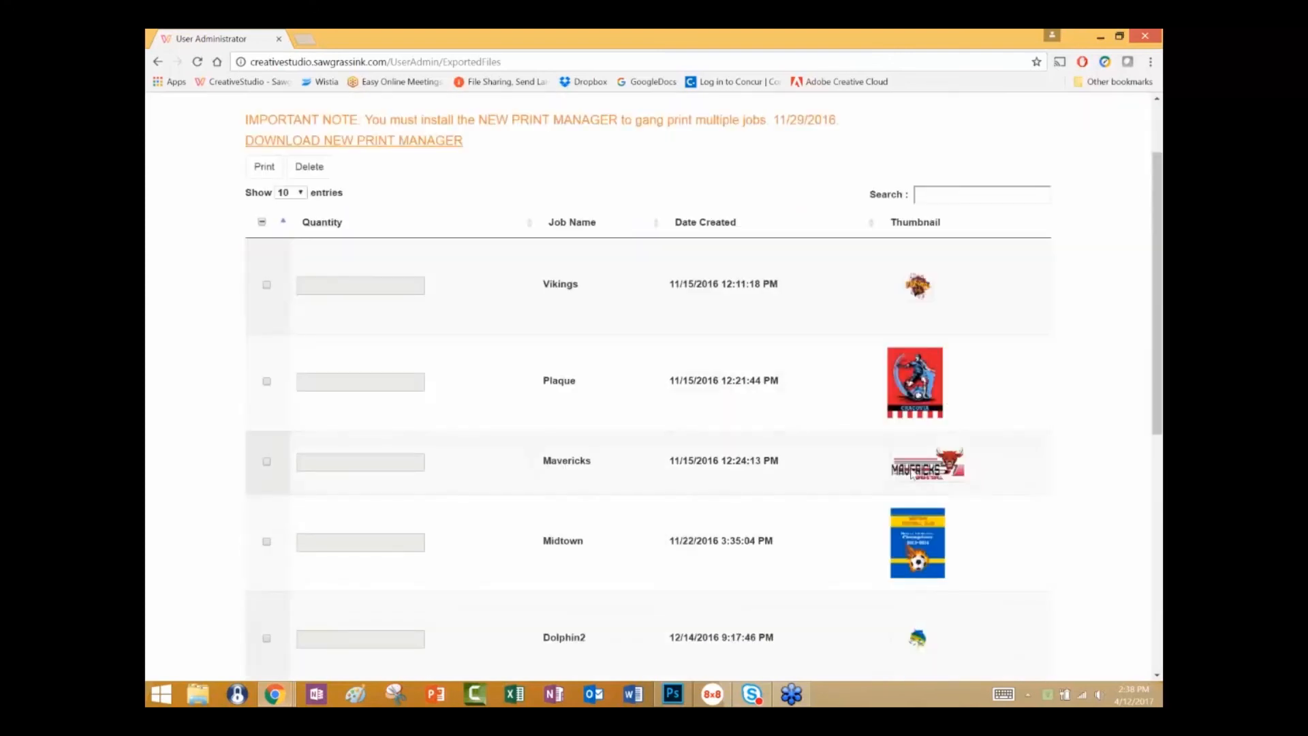
click(266, 462)
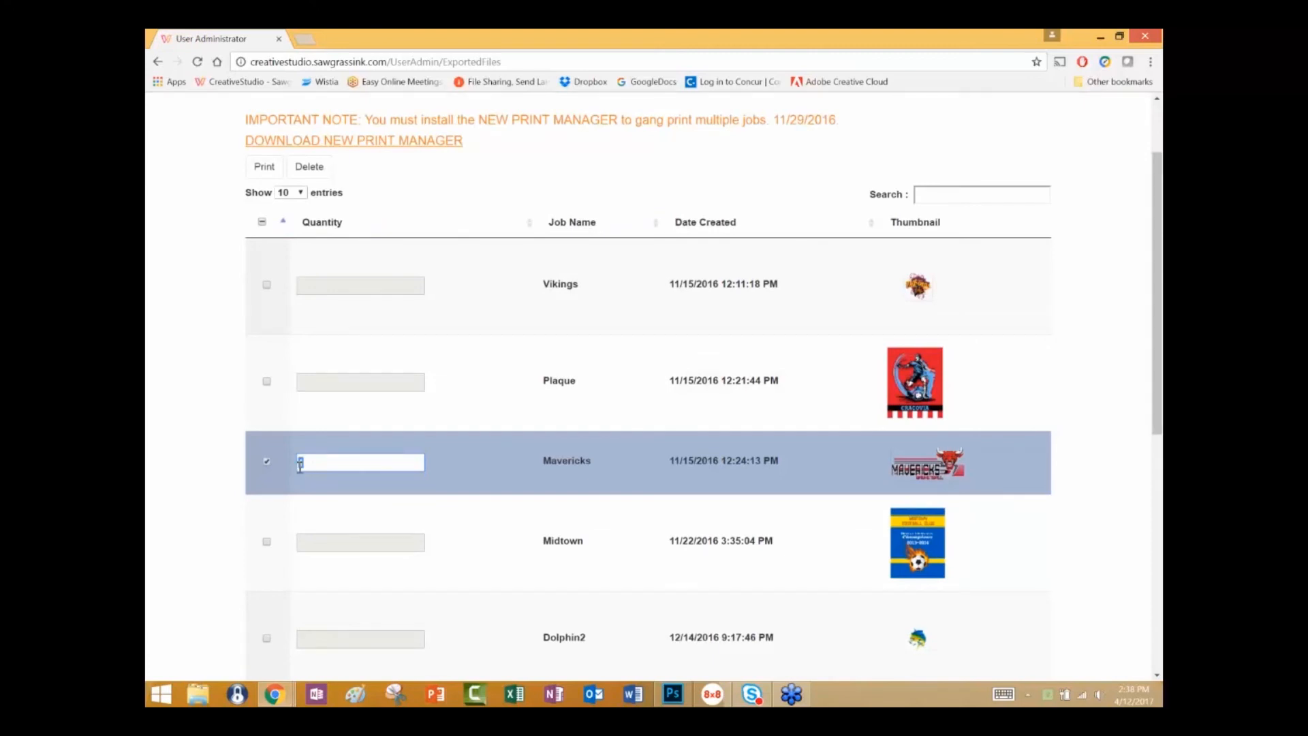
text(2)
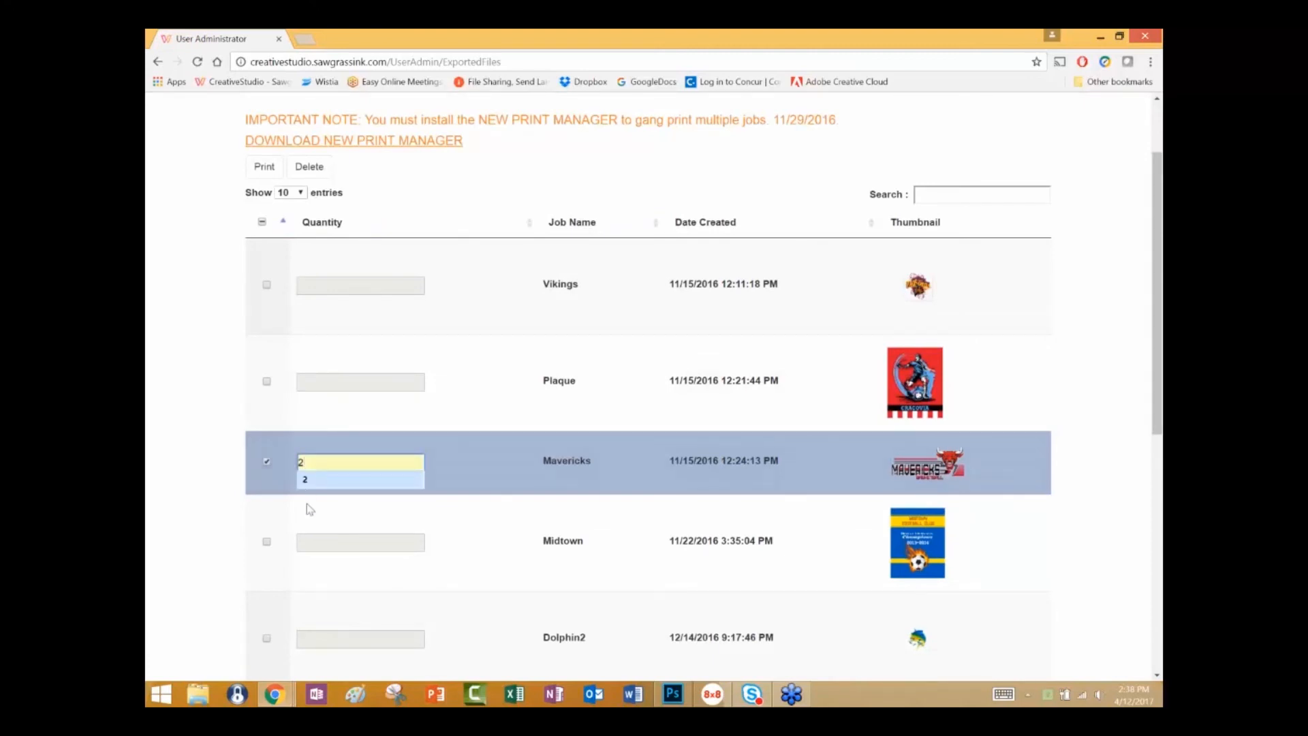
Add the Plaque job to the selection with a quantity of 4, send the selected jobs to the print manager, and minimize the browser.
click(266, 381)
key(BackSpace)
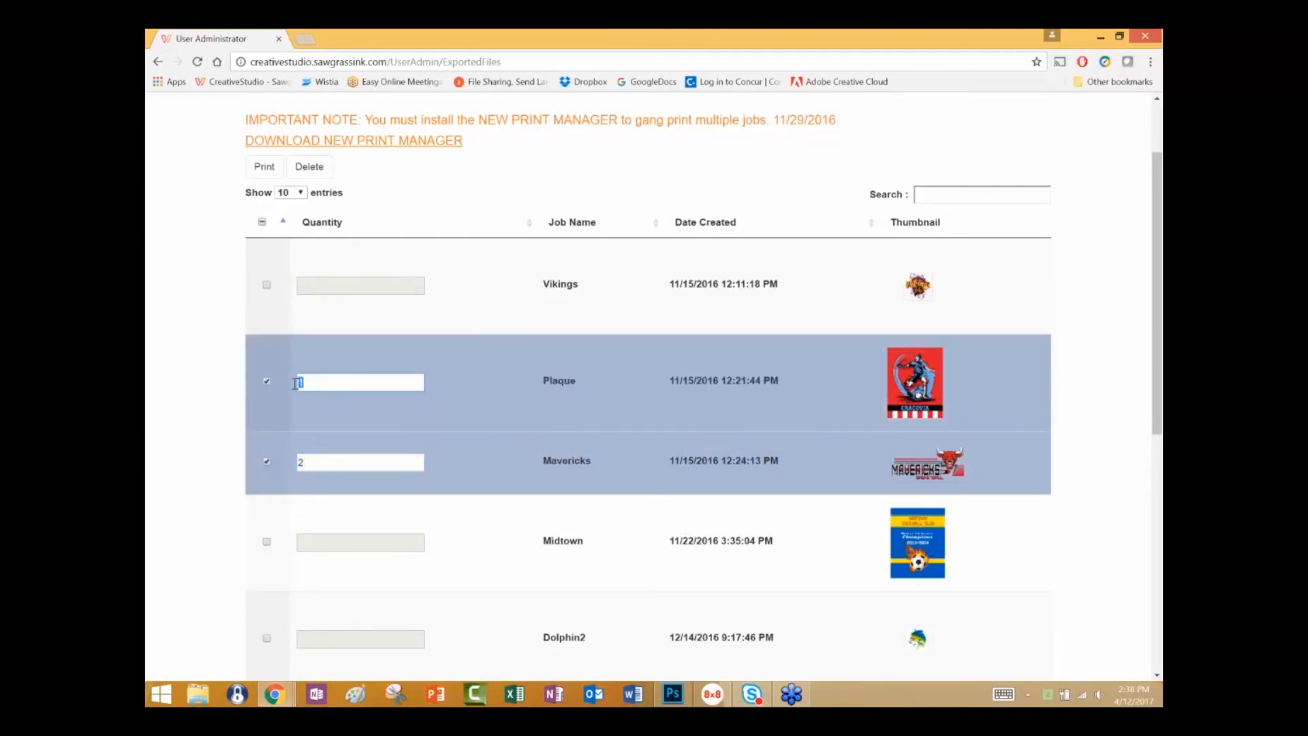
text(4)
click(264, 166)
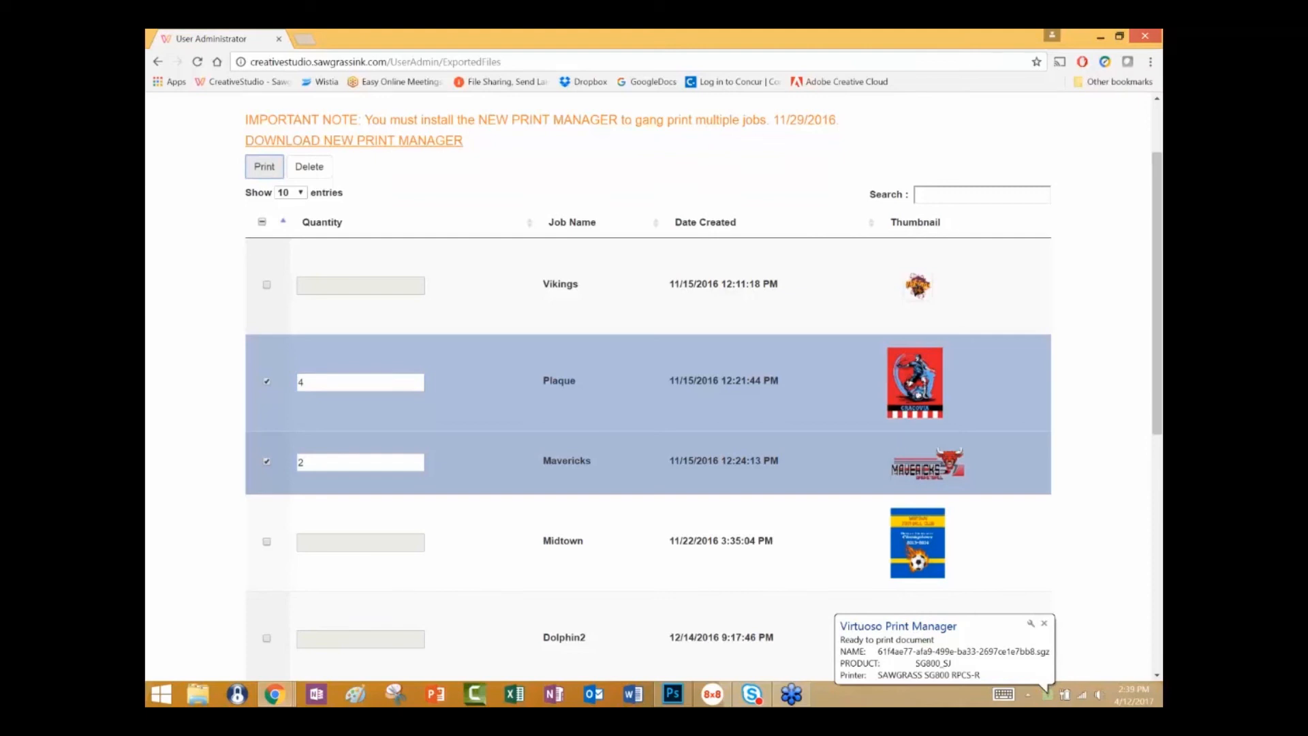
click(1101, 40)
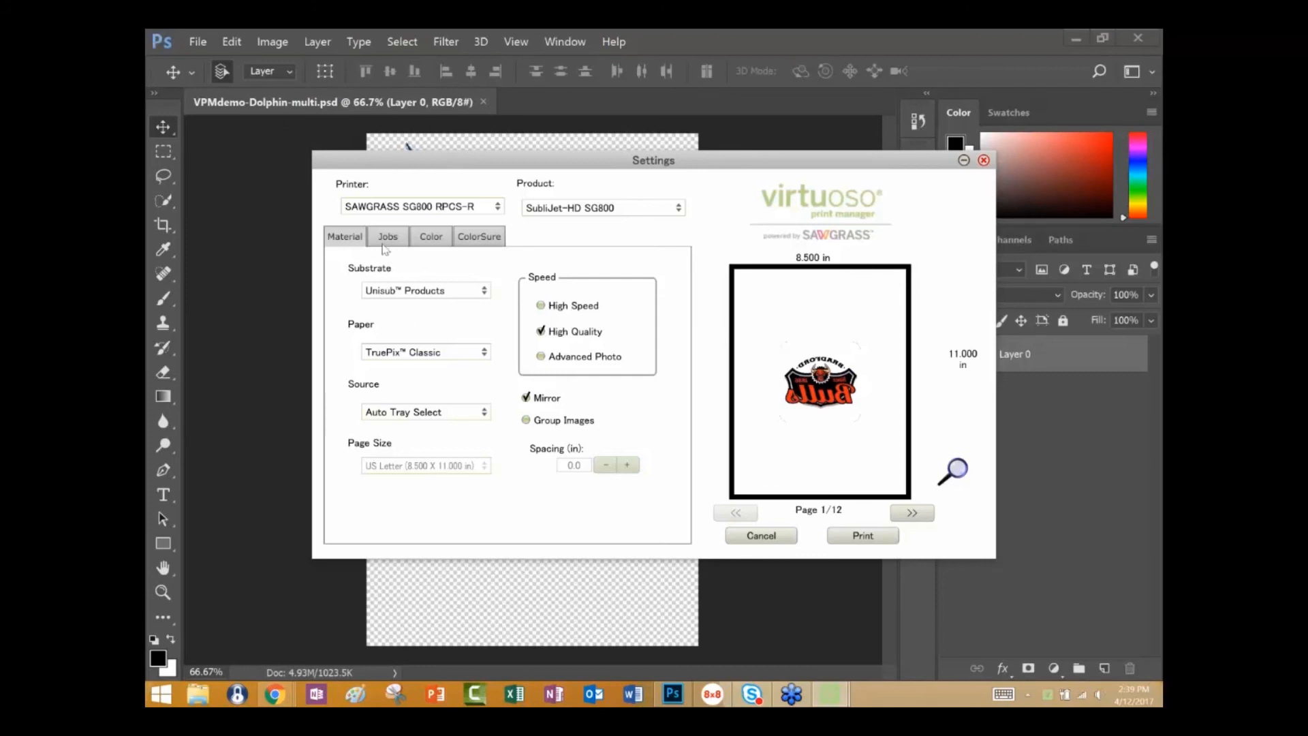
Review the job list in the print settings, previewing the Mavericks, Plaque and Bulls jobs individually.
click(387, 236)
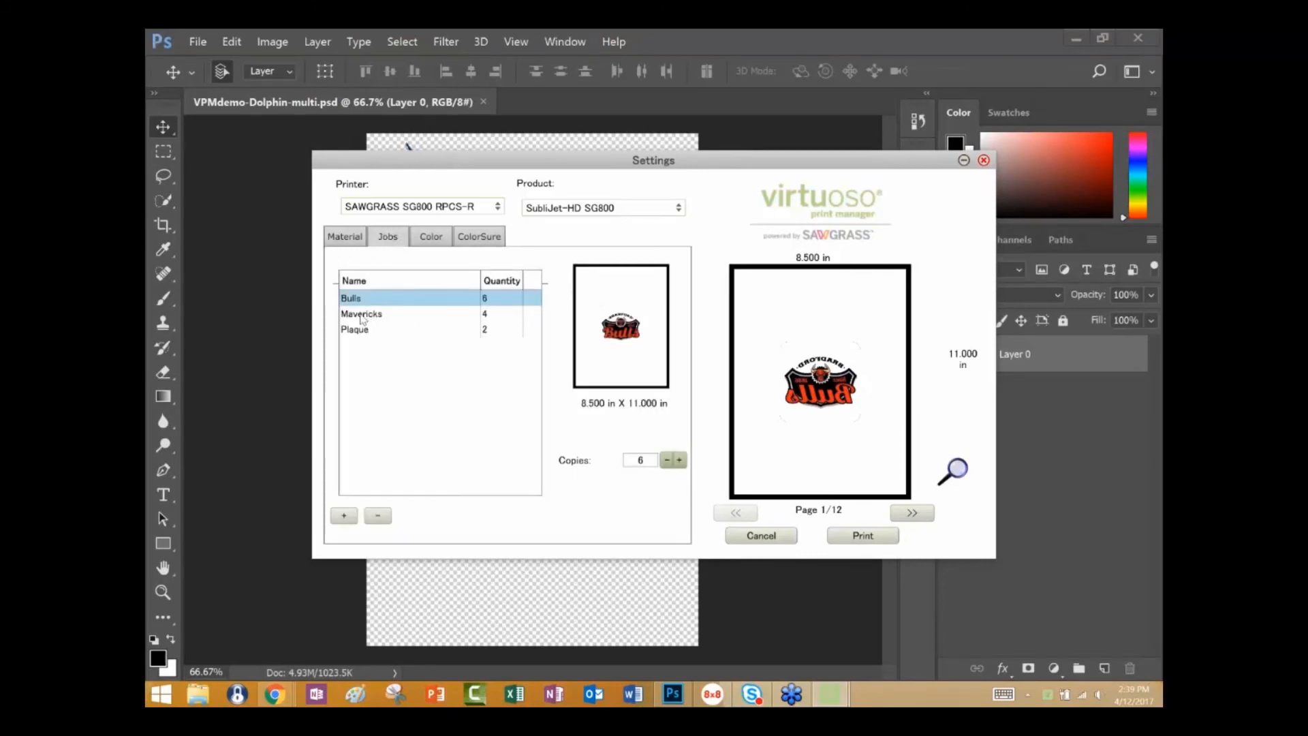
click(361, 315)
click(360, 331)
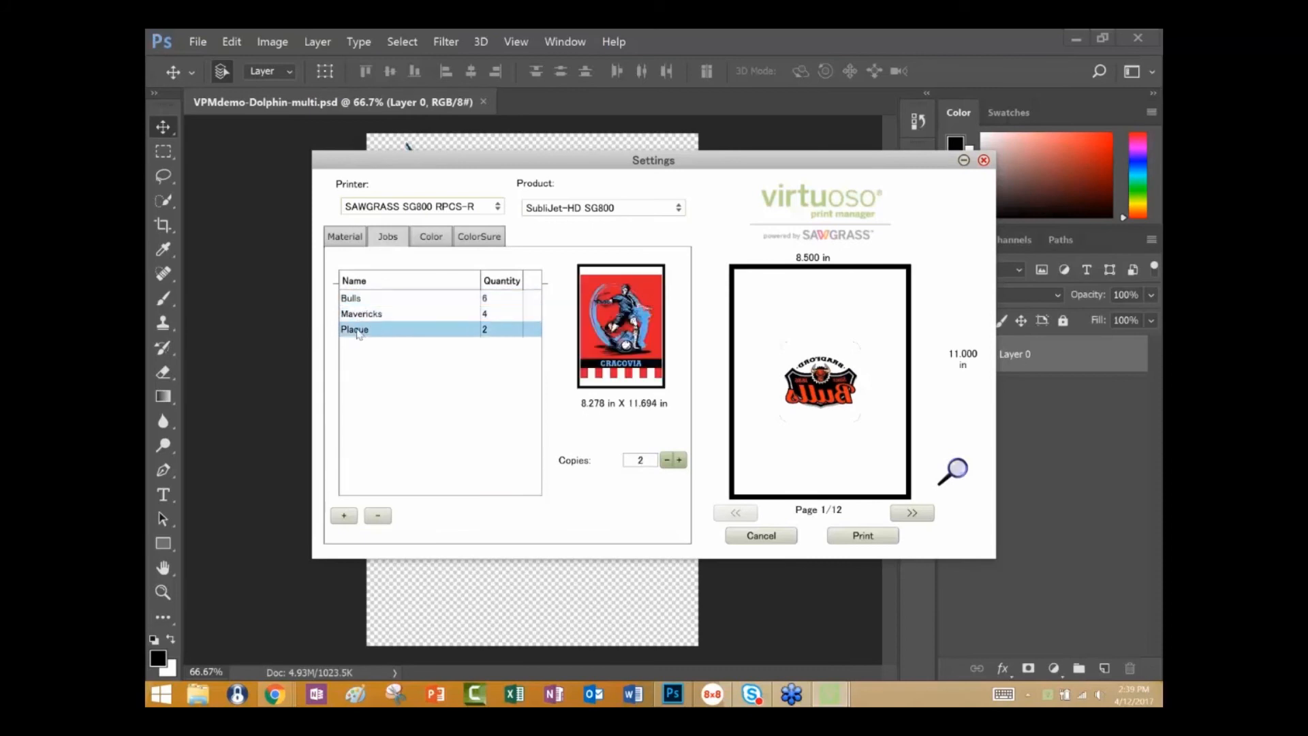
click(360, 315)
click(362, 300)
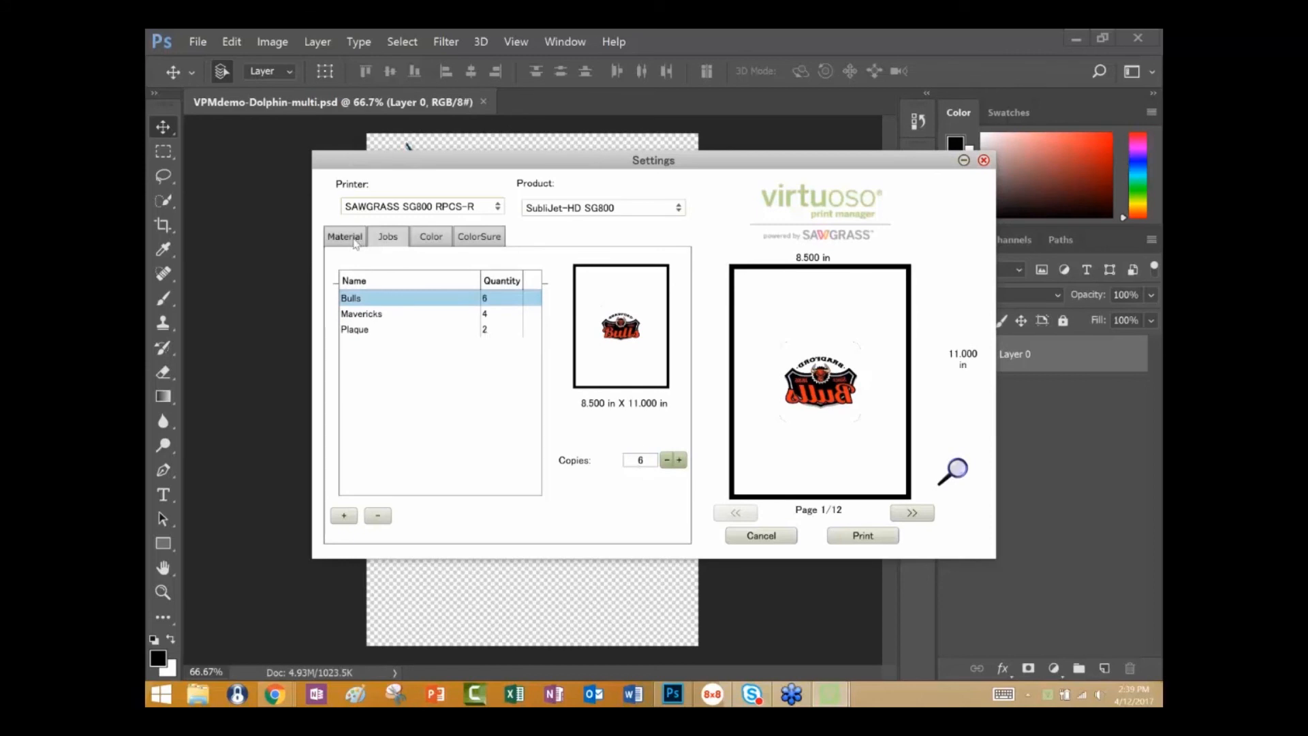
Return to the material settings and page forward and back through the ungrouped print preview.
click(355, 240)
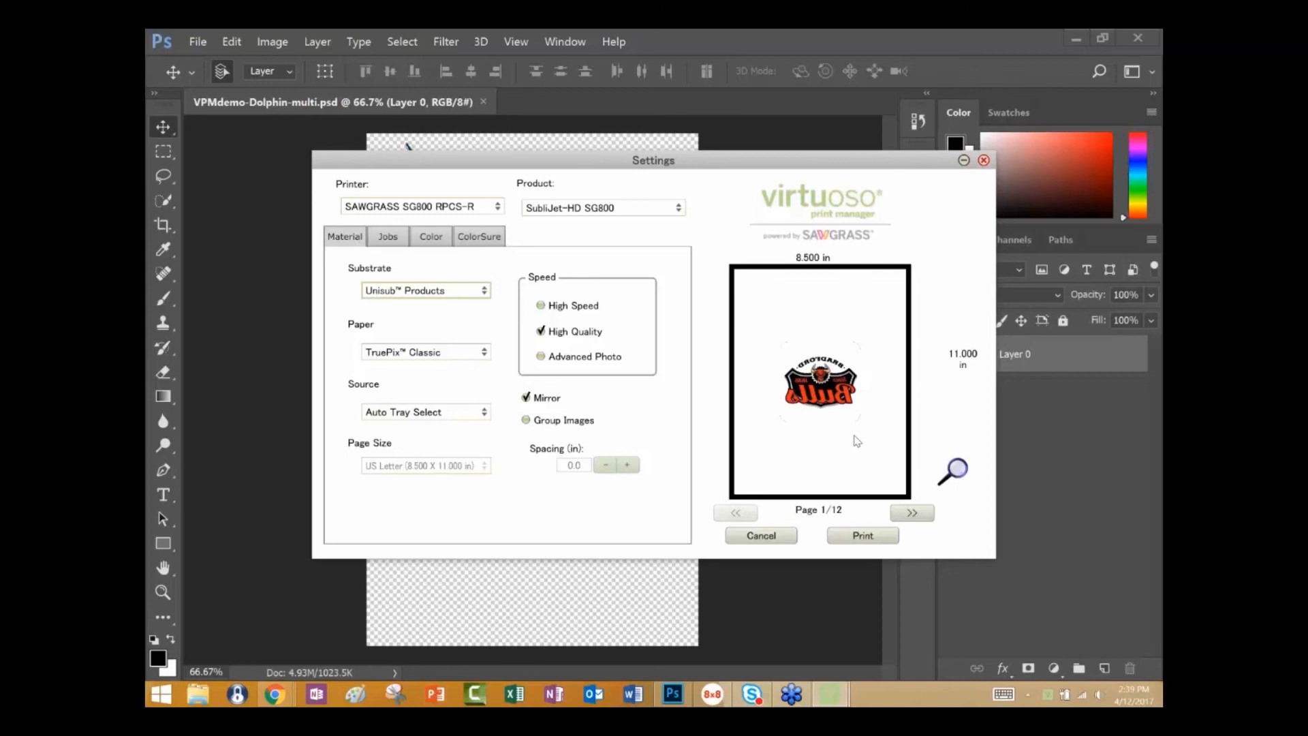
click(913, 513)
click(913, 514)
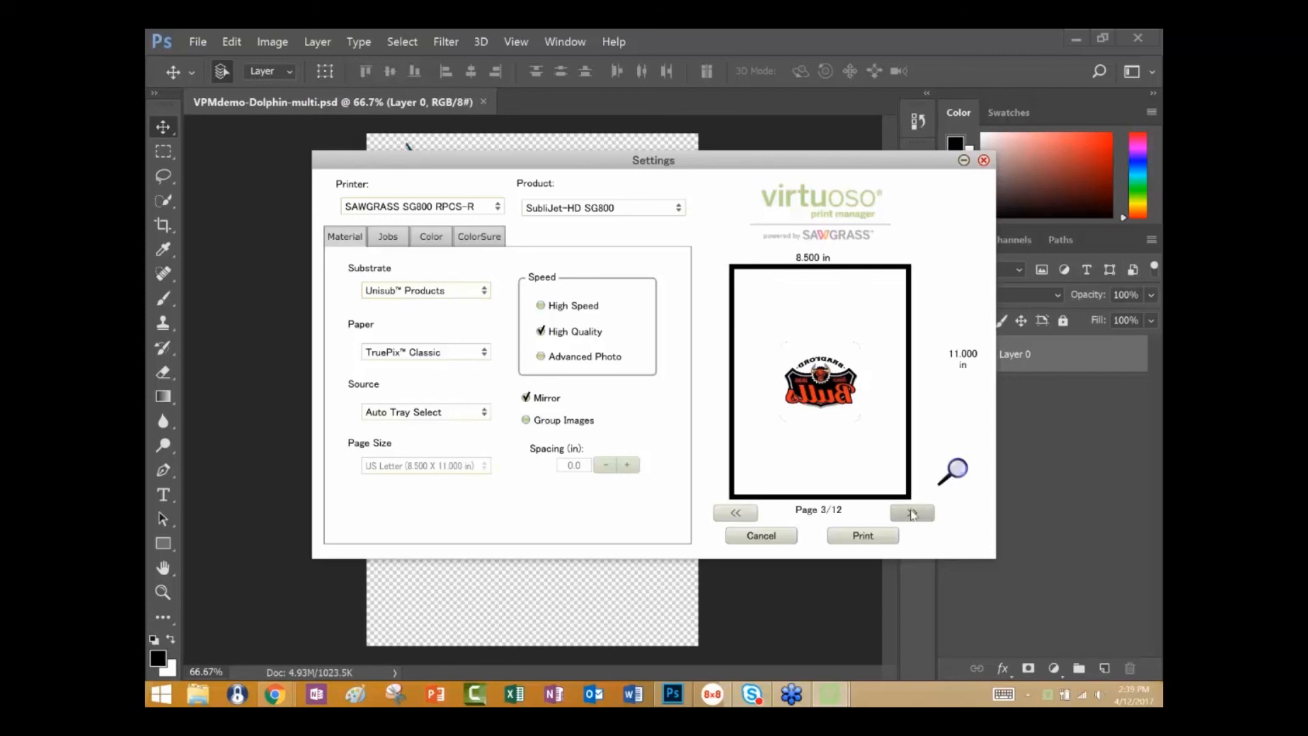
click(913, 514)
click(913, 514)
click(913, 514)
click(913, 513)
click(913, 513)
click(913, 514)
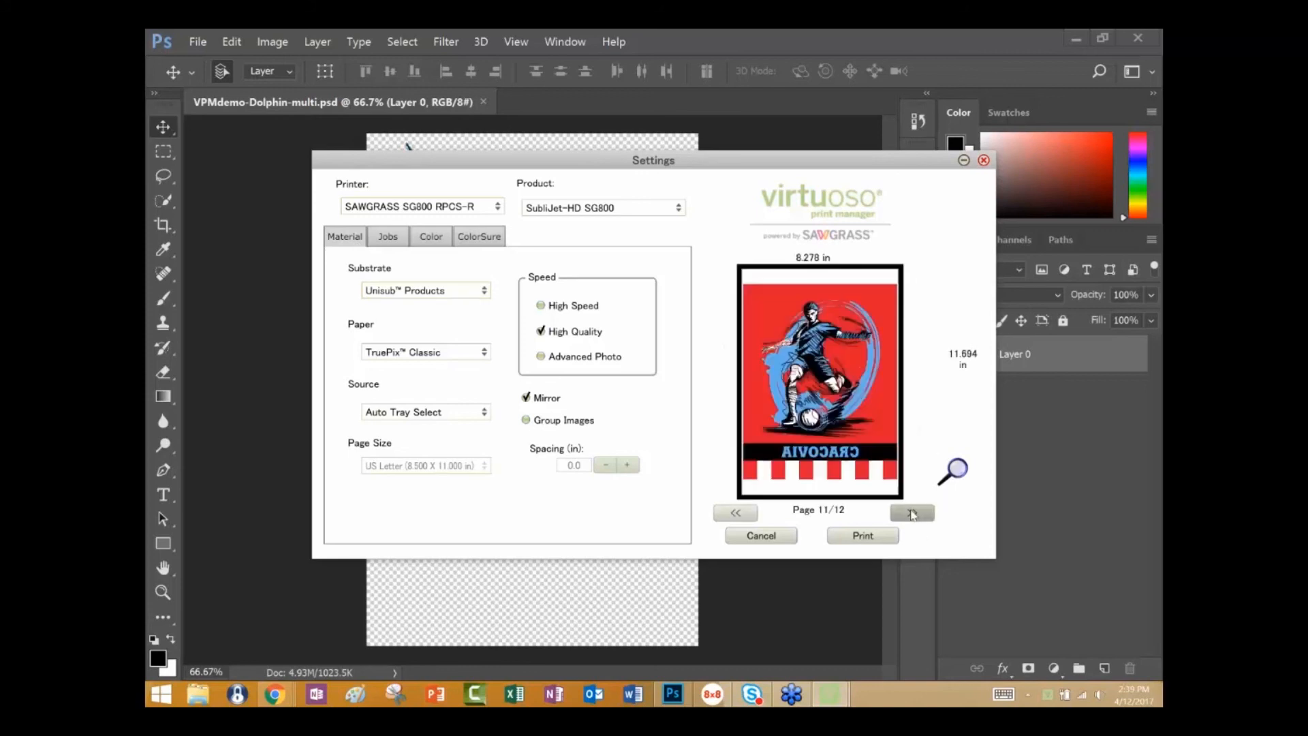
click(914, 513)
click(731, 513)
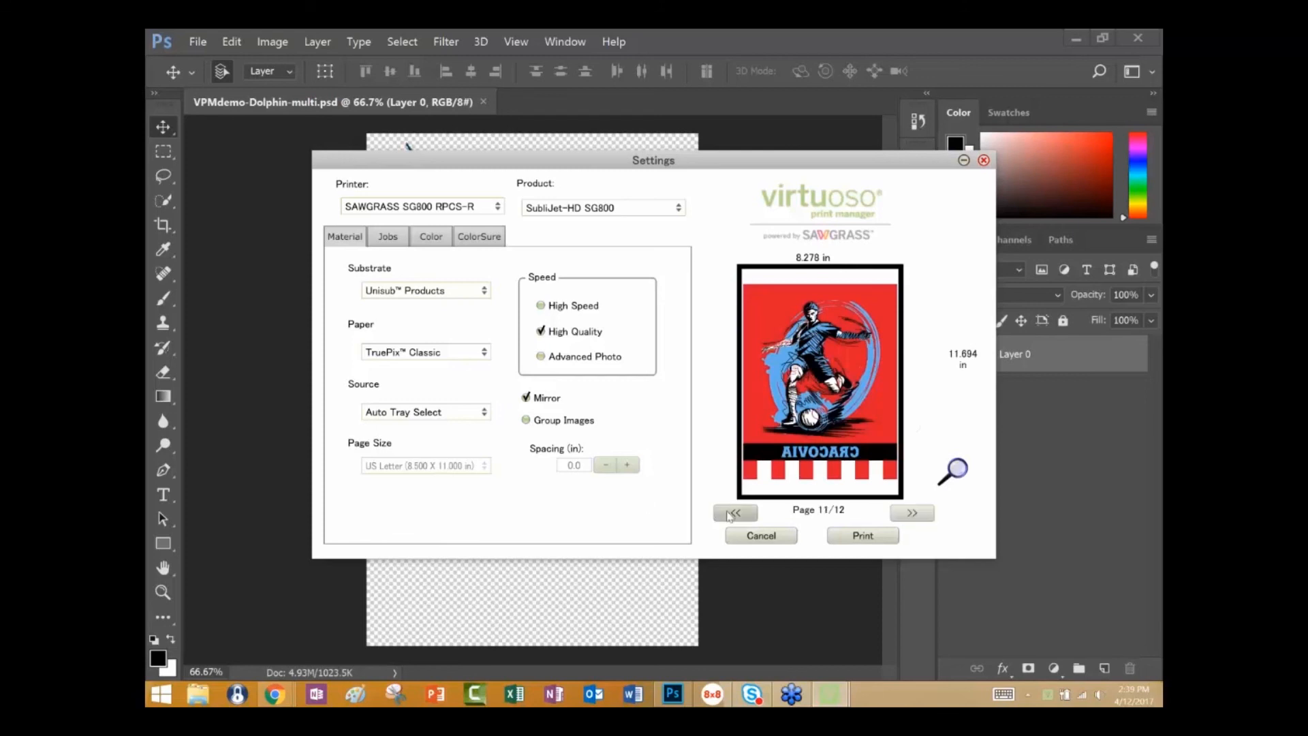
click(731, 514)
click(730, 514)
click(730, 513)
click(731, 514)
click(730, 514)
click(730, 514)
click(730, 513)
click(730, 514)
click(731, 514)
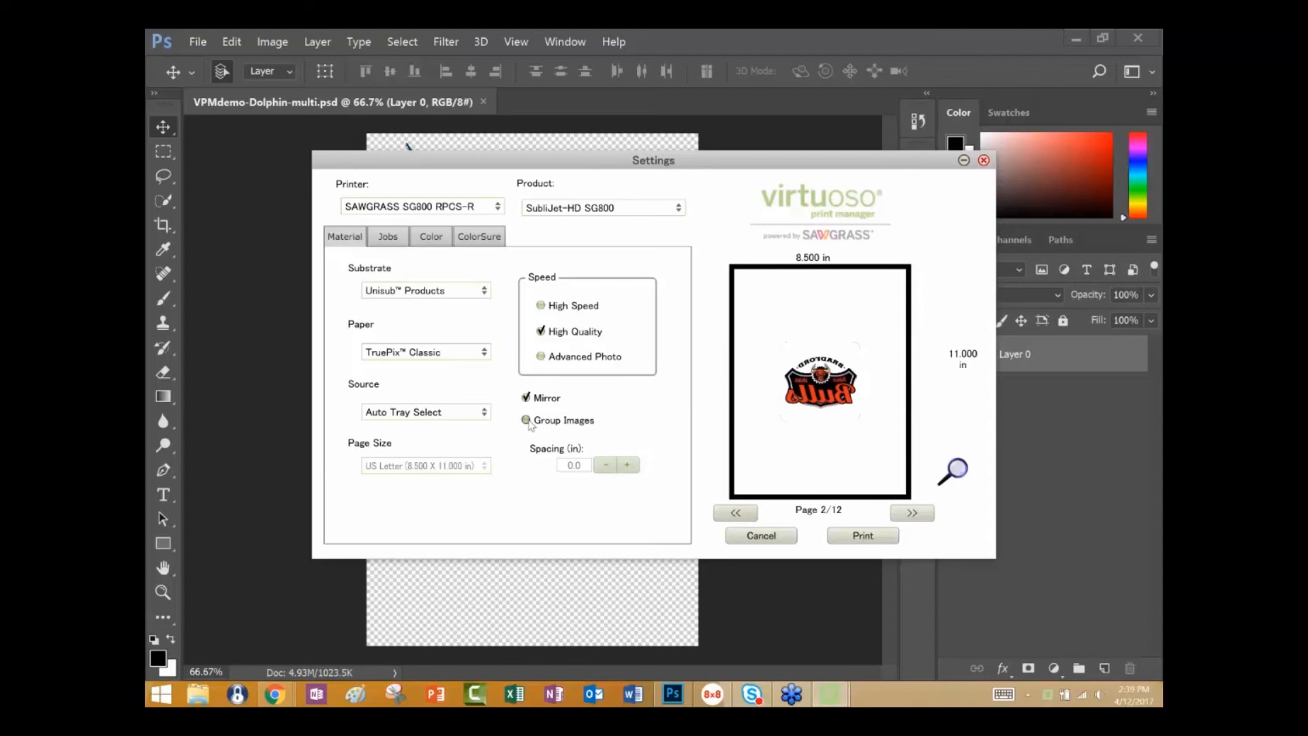
Enable Group Images and page through the grouped layout on the US Letter page size.
click(528, 420)
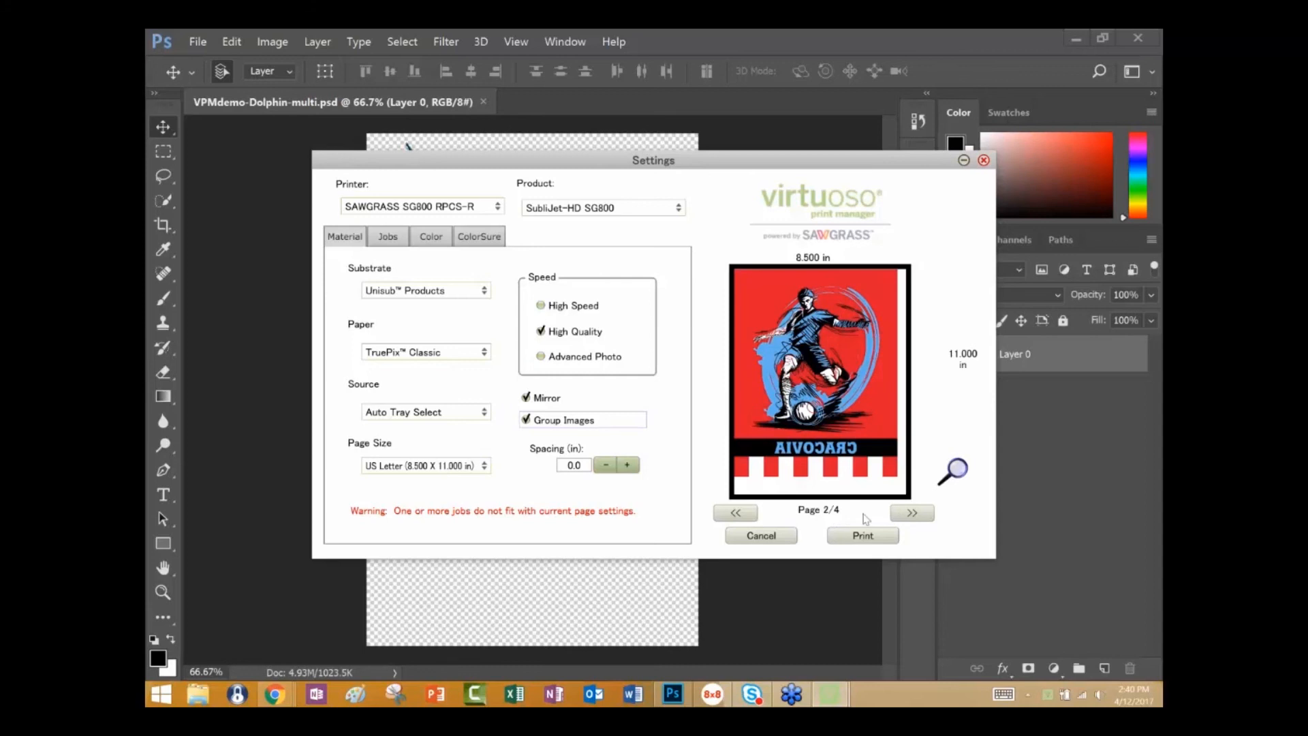
click(912, 516)
click(912, 516)
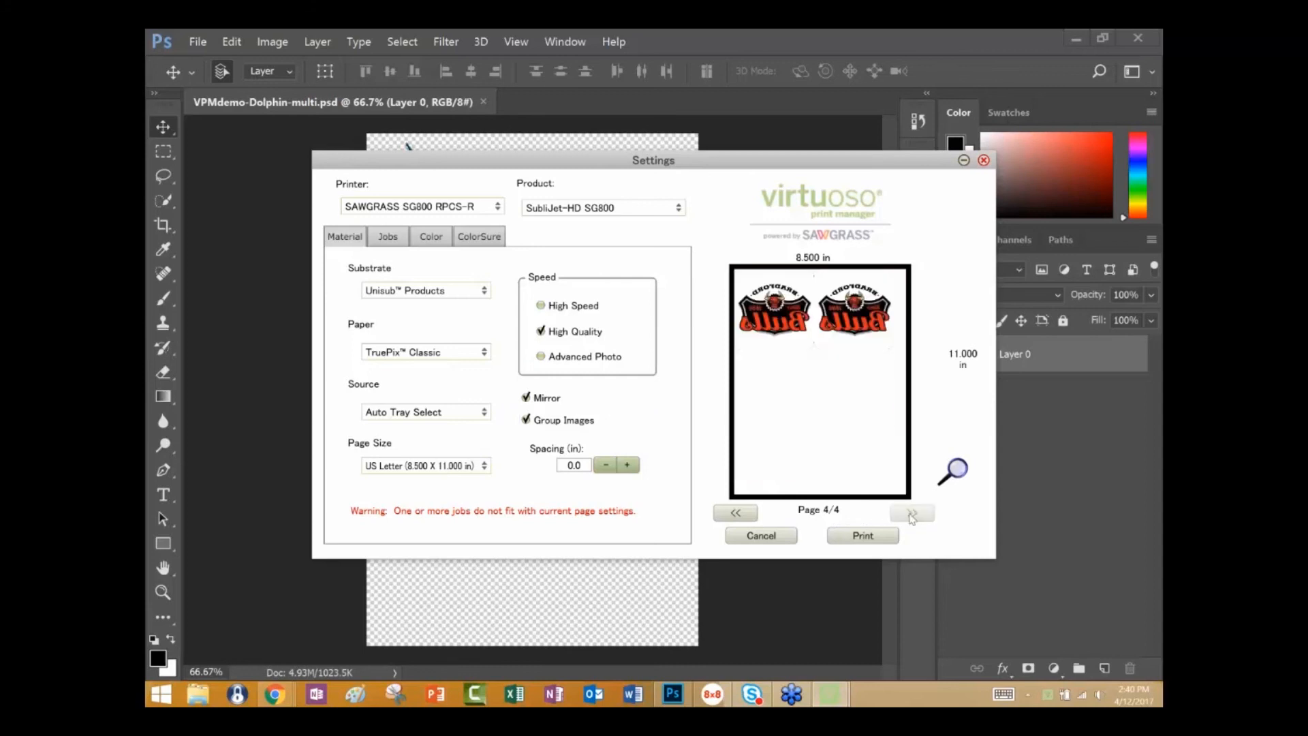
click(758, 518)
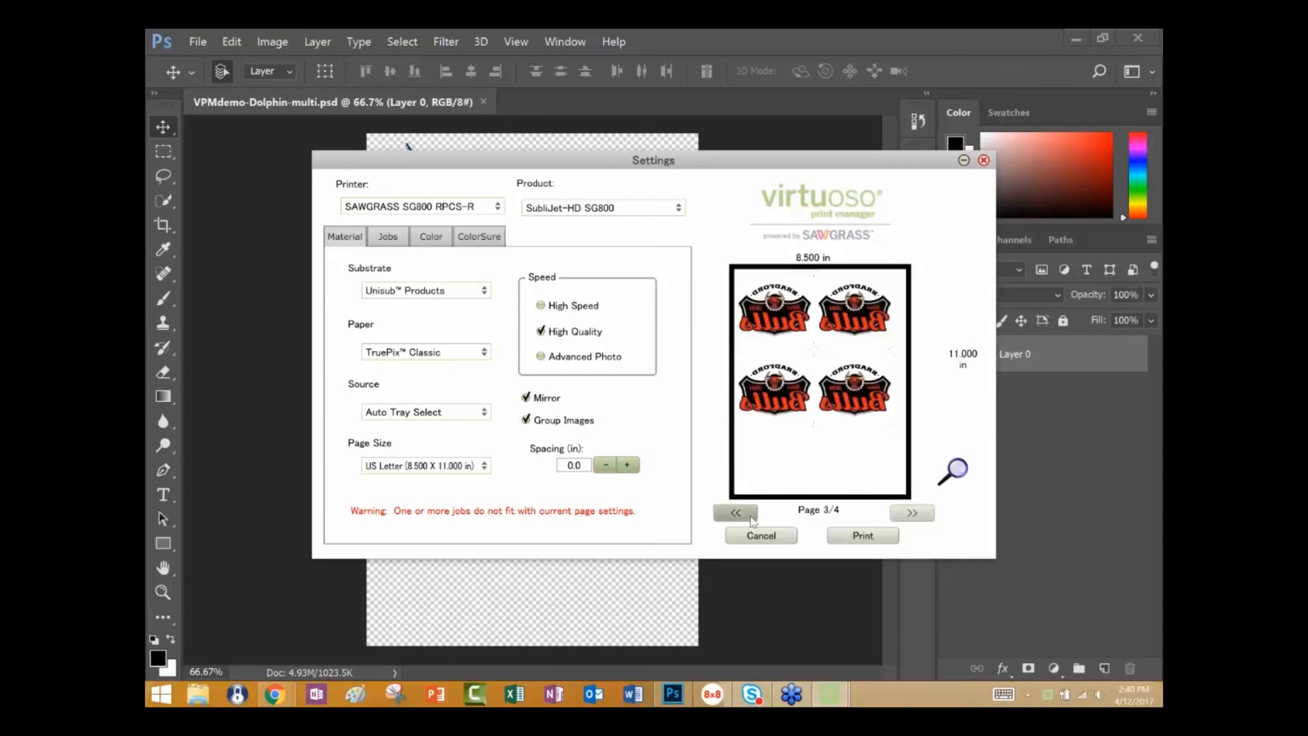
click(758, 519)
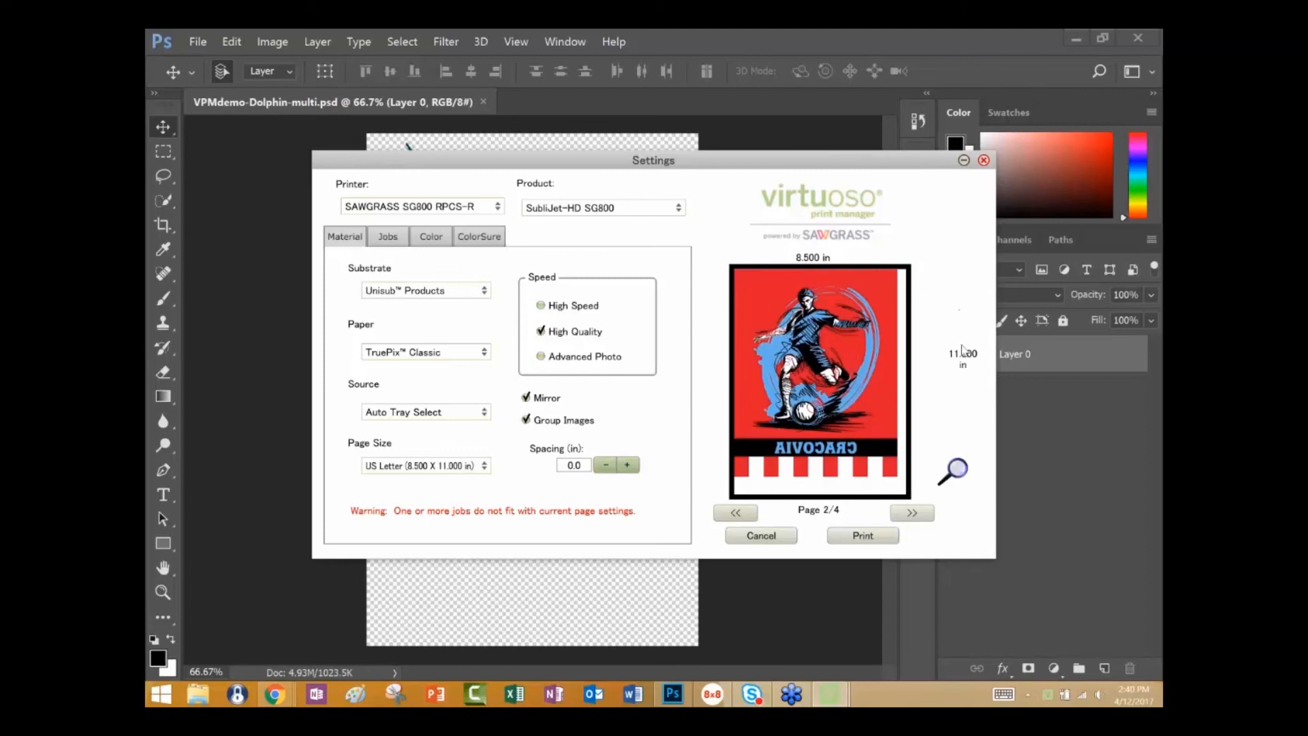
Set the page size to US Legal (8.500 X 14.000 in) and check every page of the grouped layout.
click(485, 467)
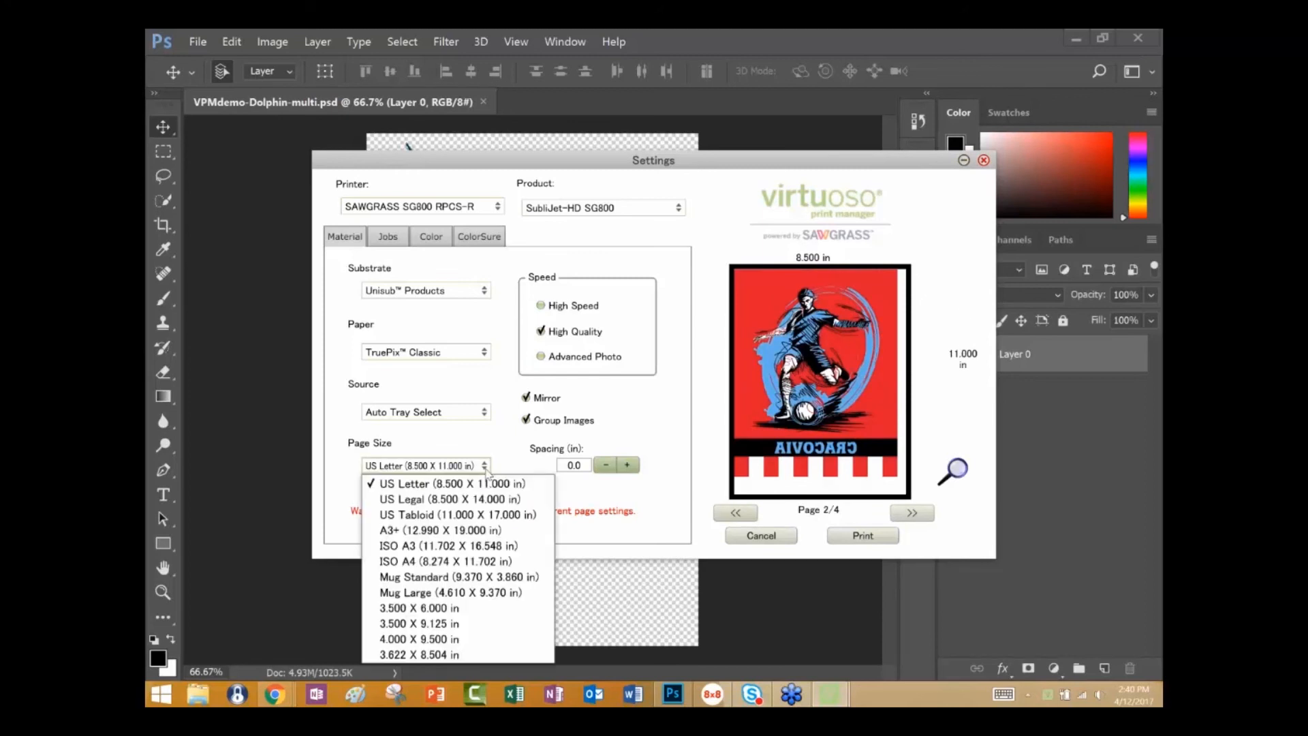
click(484, 503)
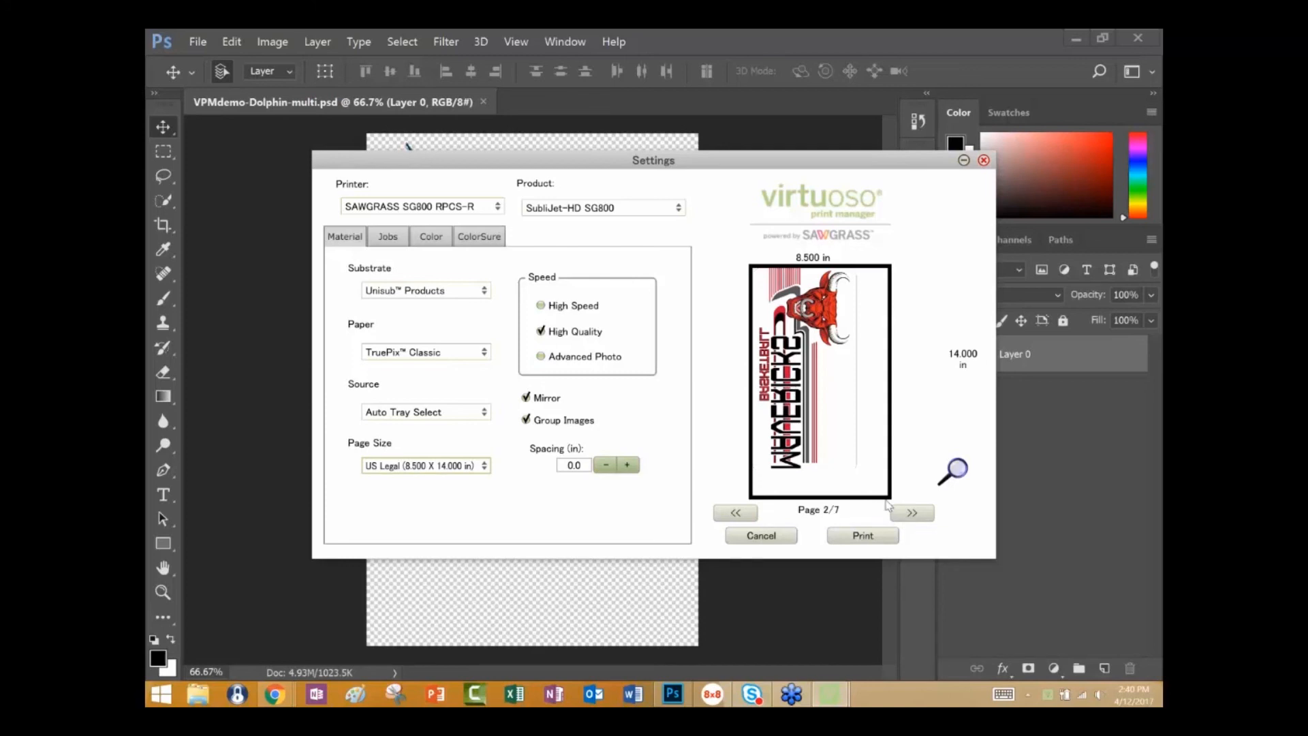
click(908, 516)
click(908, 516)
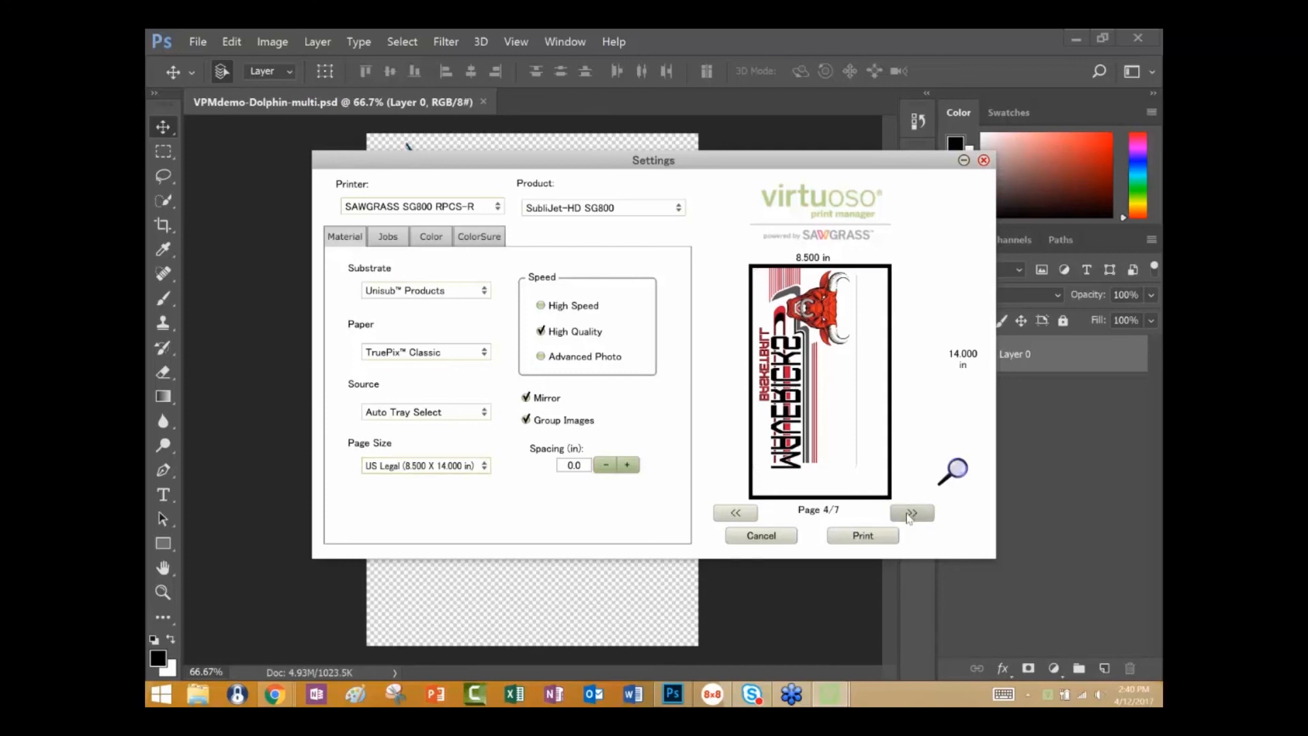
click(910, 515)
click(909, 514)
click(909, 514)
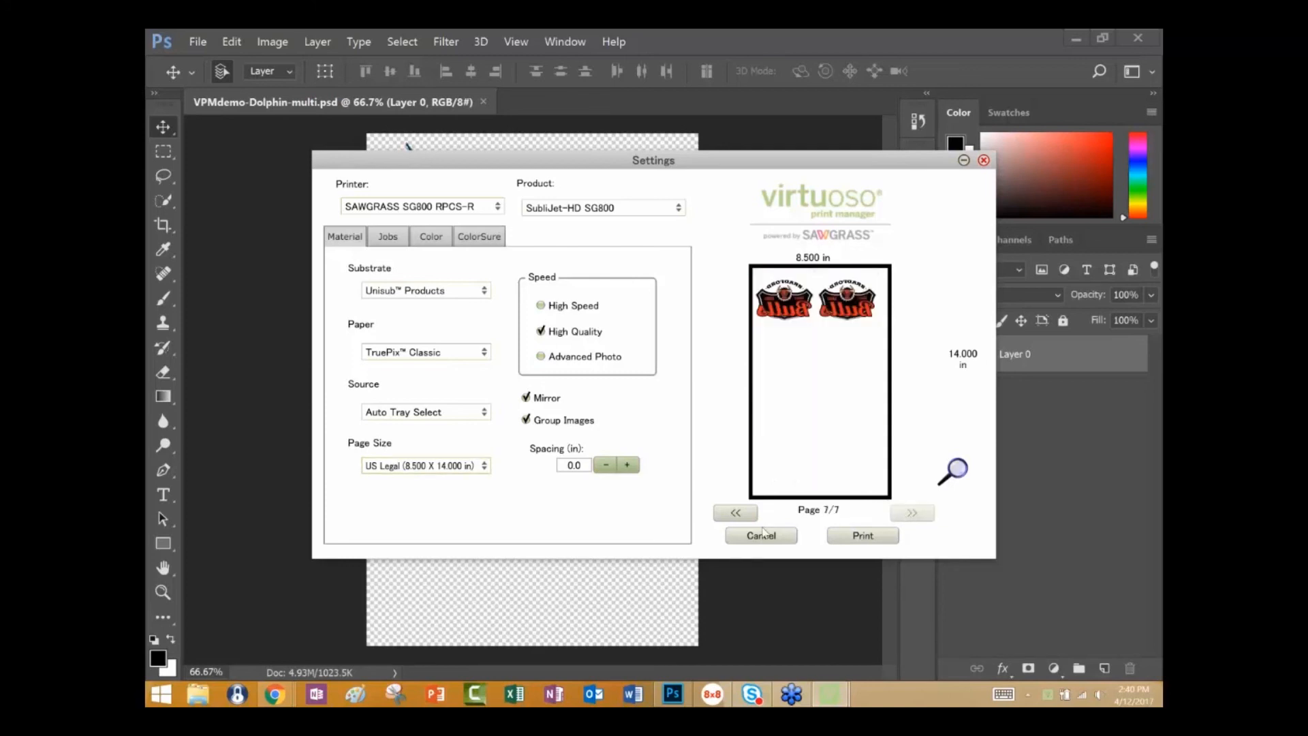
click(737, 514)
click(737, 514)
click(737, 514)
click(738, 514)
click(737, 515)
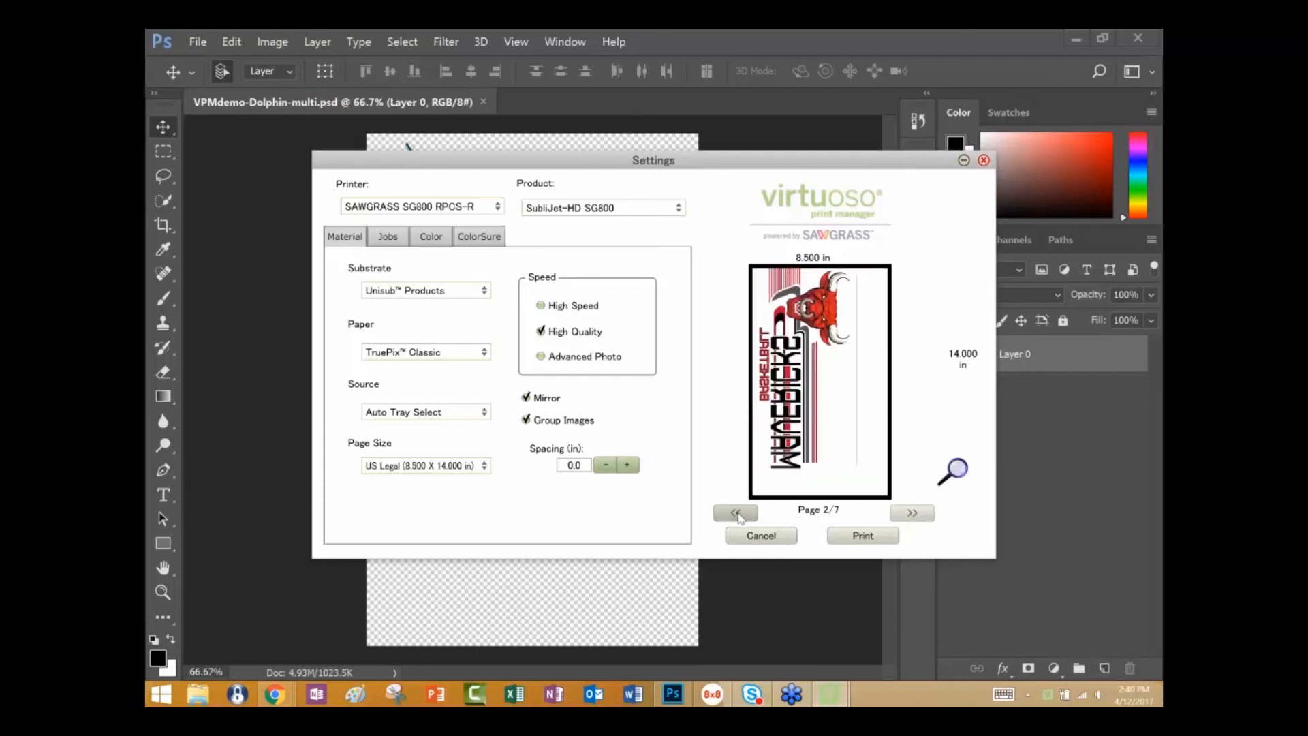
Set the page size to US Tabloid (11.000 X 17.000 in) and check how the grouped images fill the pages.
click(485, 467)
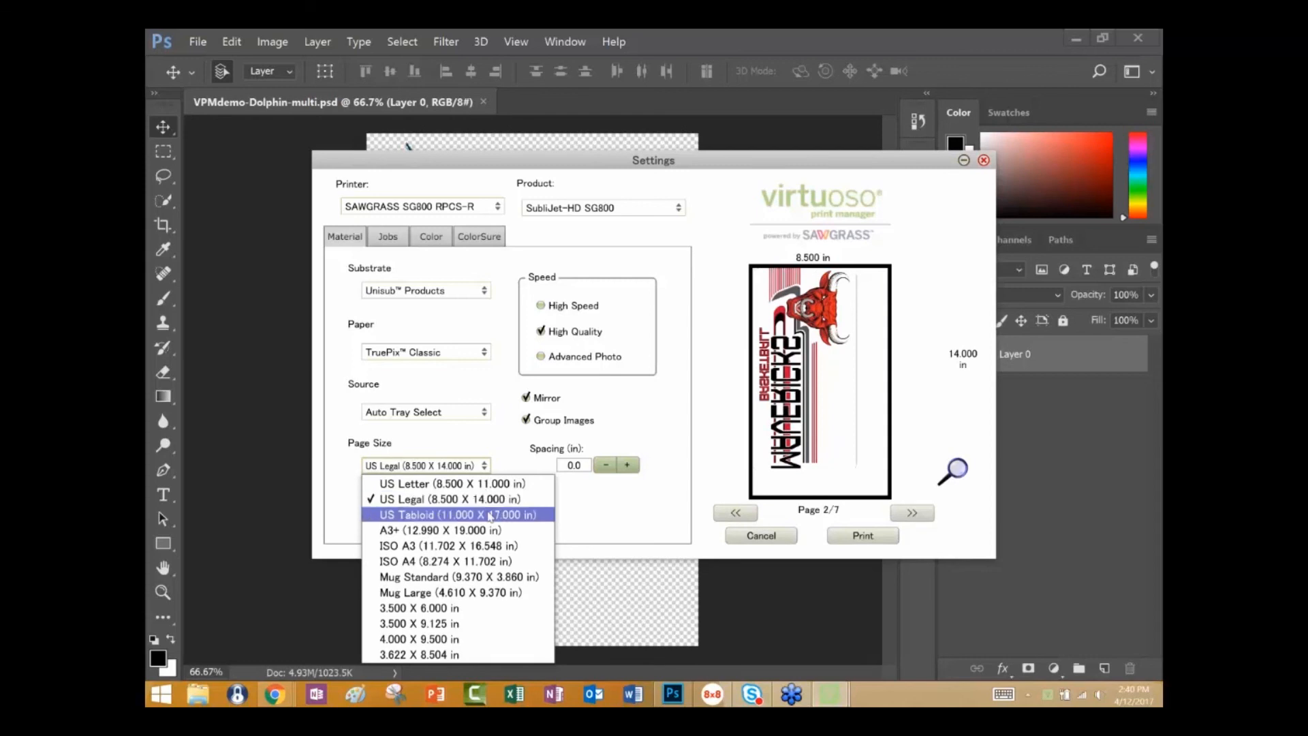
click(491, 516)
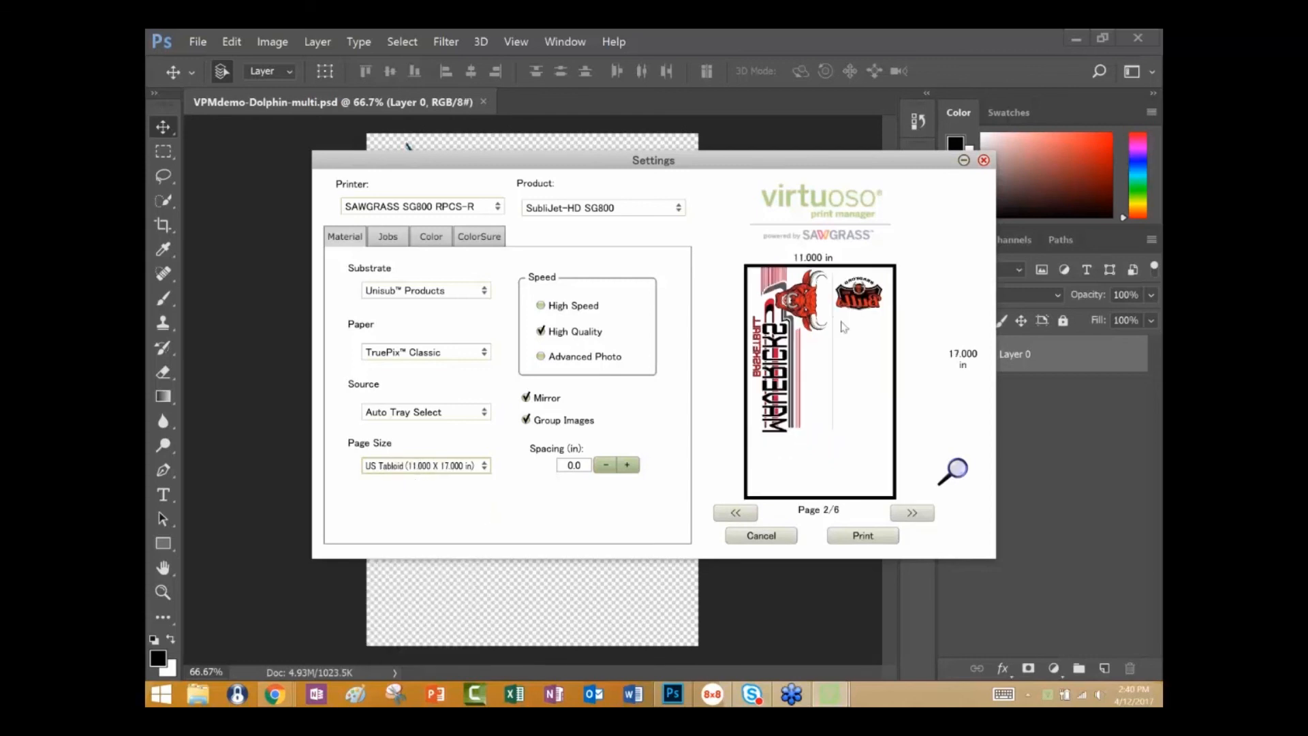
click(913, 513)
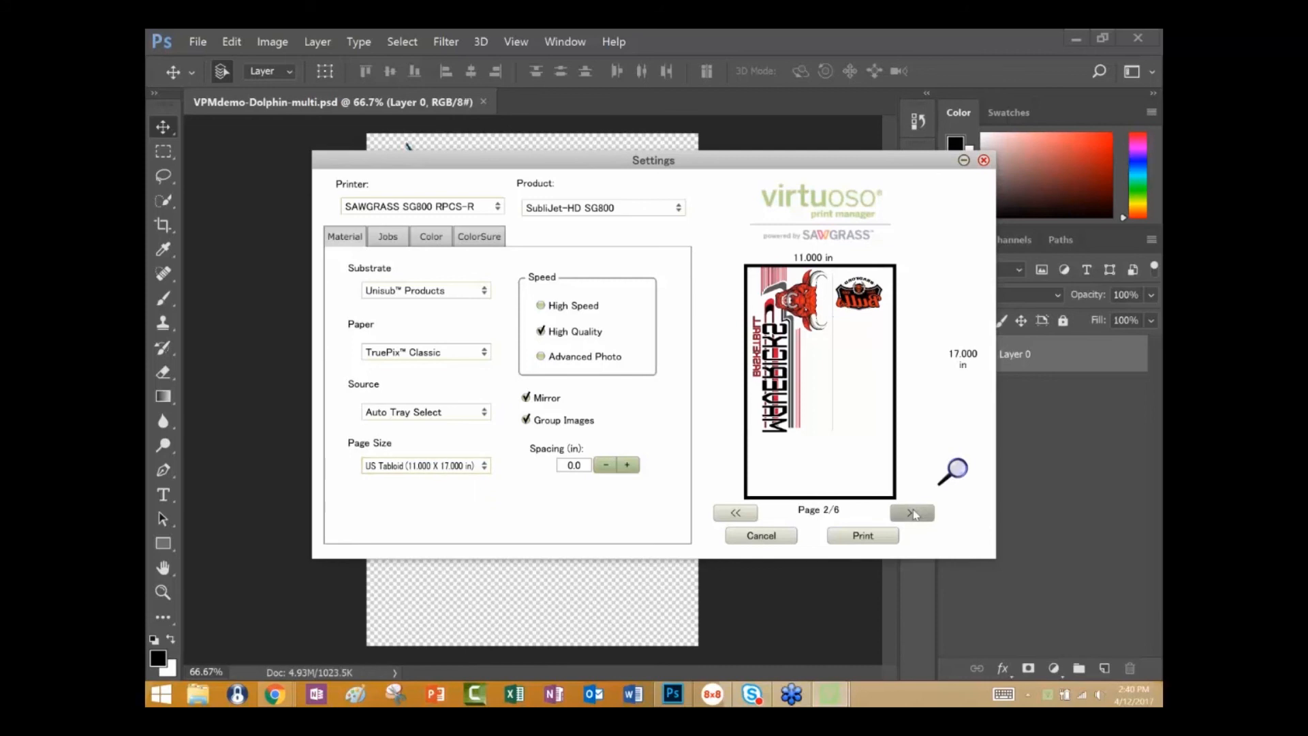
click(913, 513)
click(913, 513)
click(913, 514)
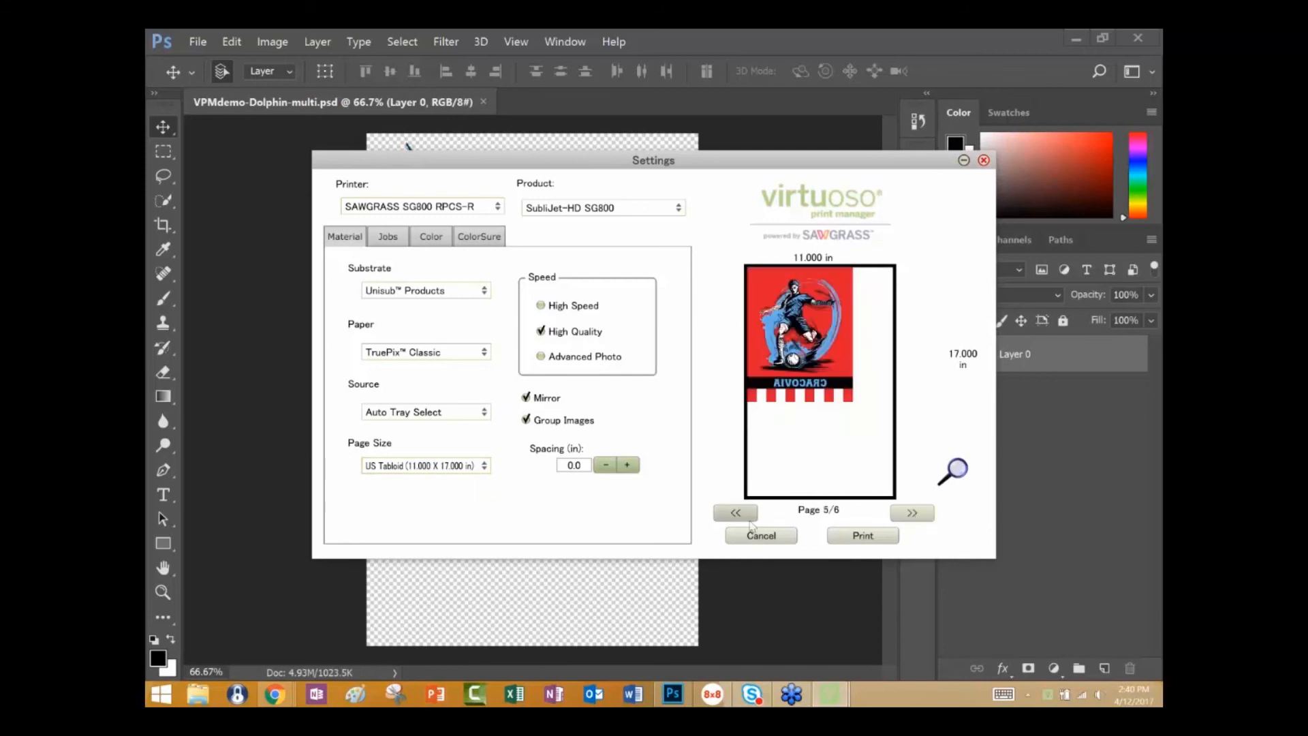
click(745, 514)
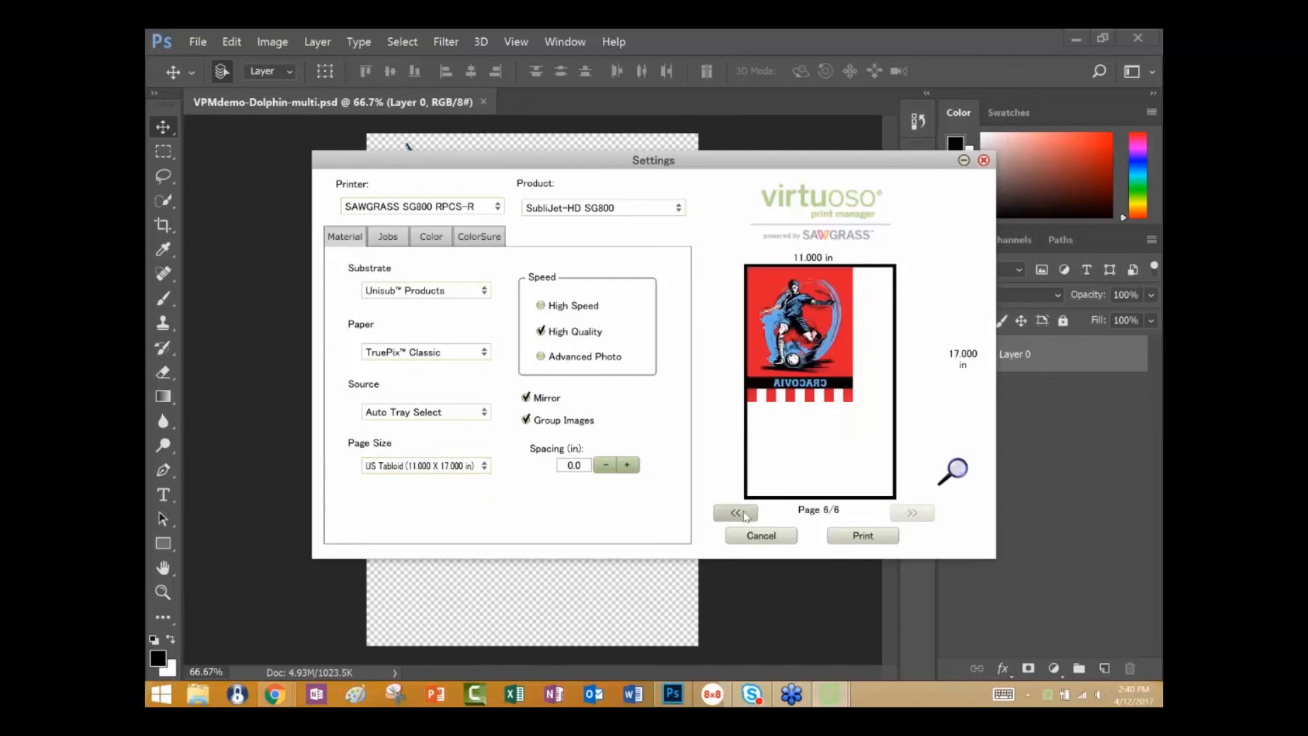
click(744, 515)
click(745, 515)
click(745, 514)
click(744, 514)
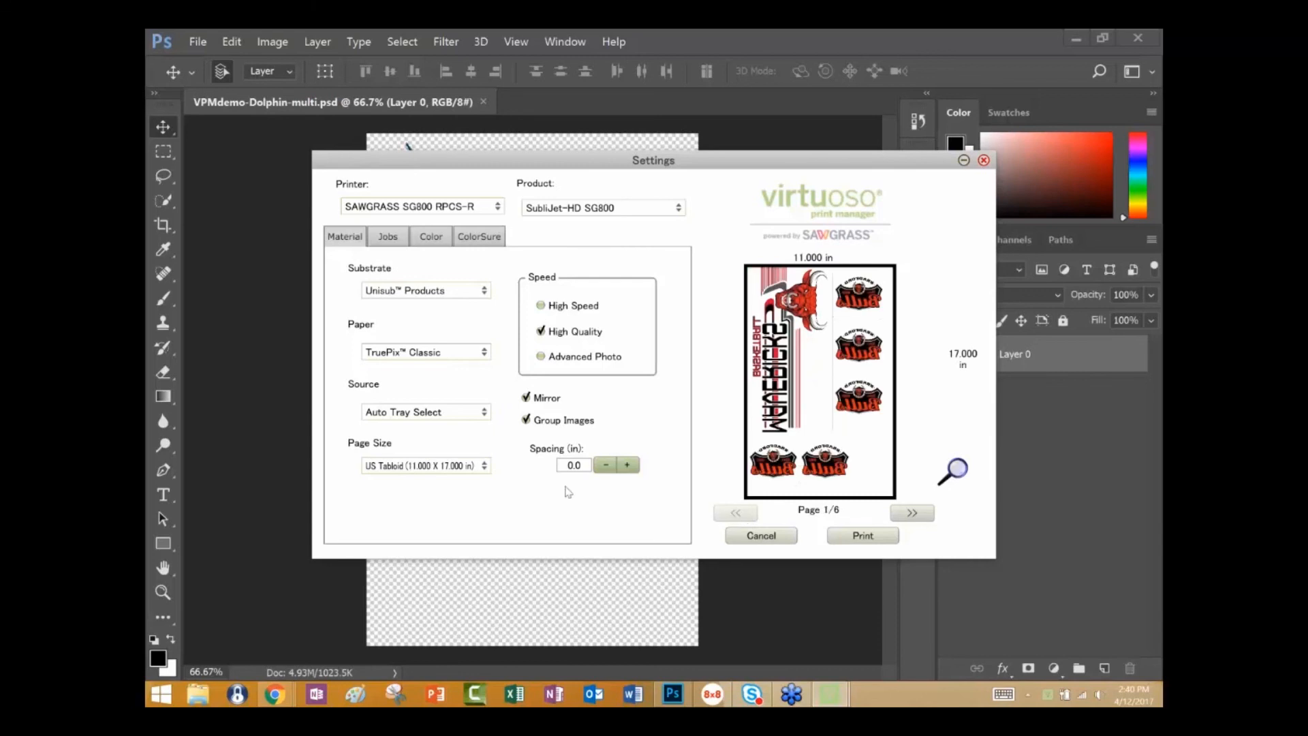
Set the page size to A3+ (12.990 X 19.000 in) and the image spacing to 0.1 in, checking the grouped pages.
click(486, 467)
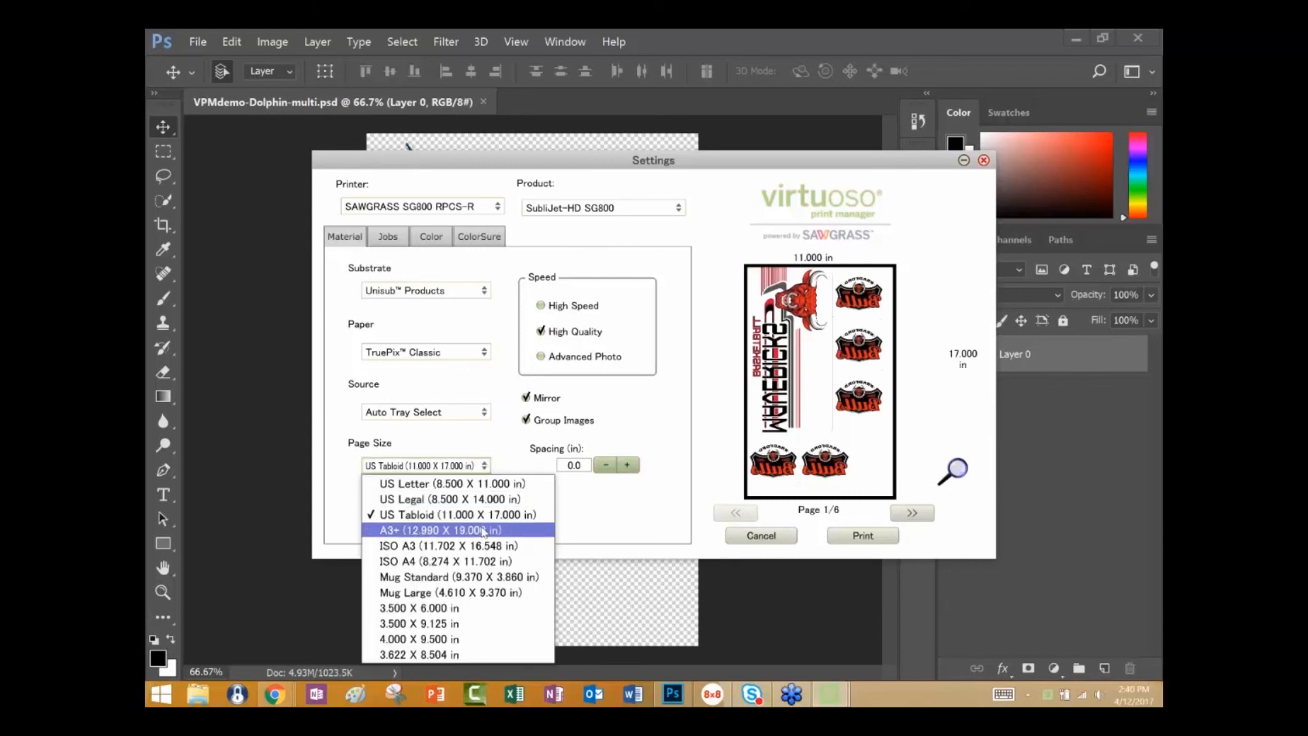
click(483, 531)
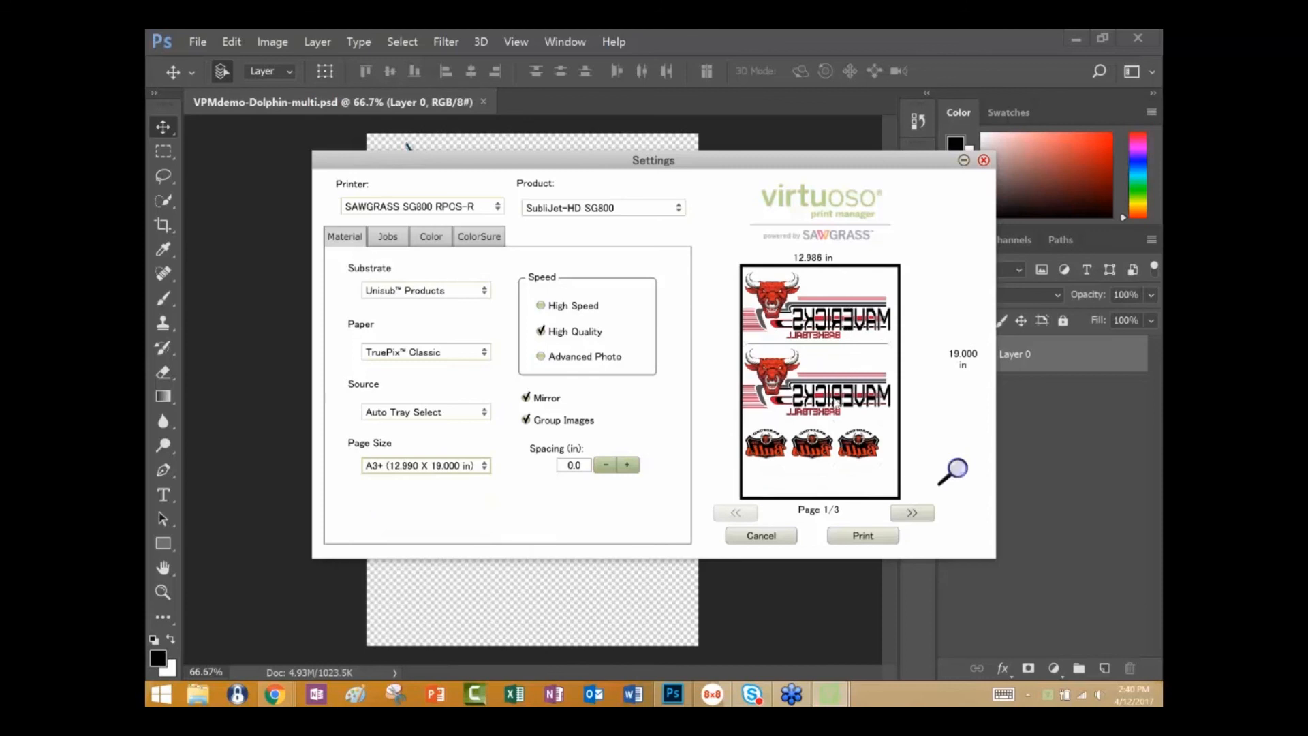
click(915, 514)
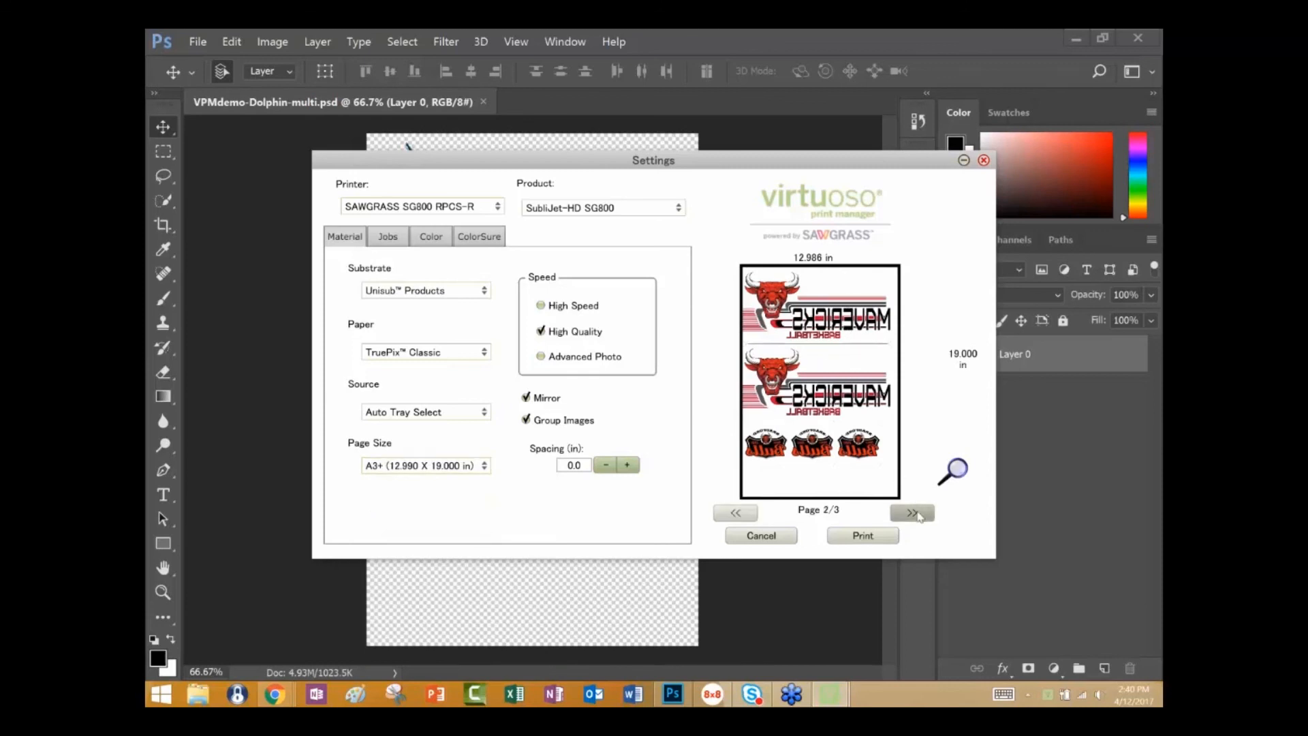
click(920, 516)
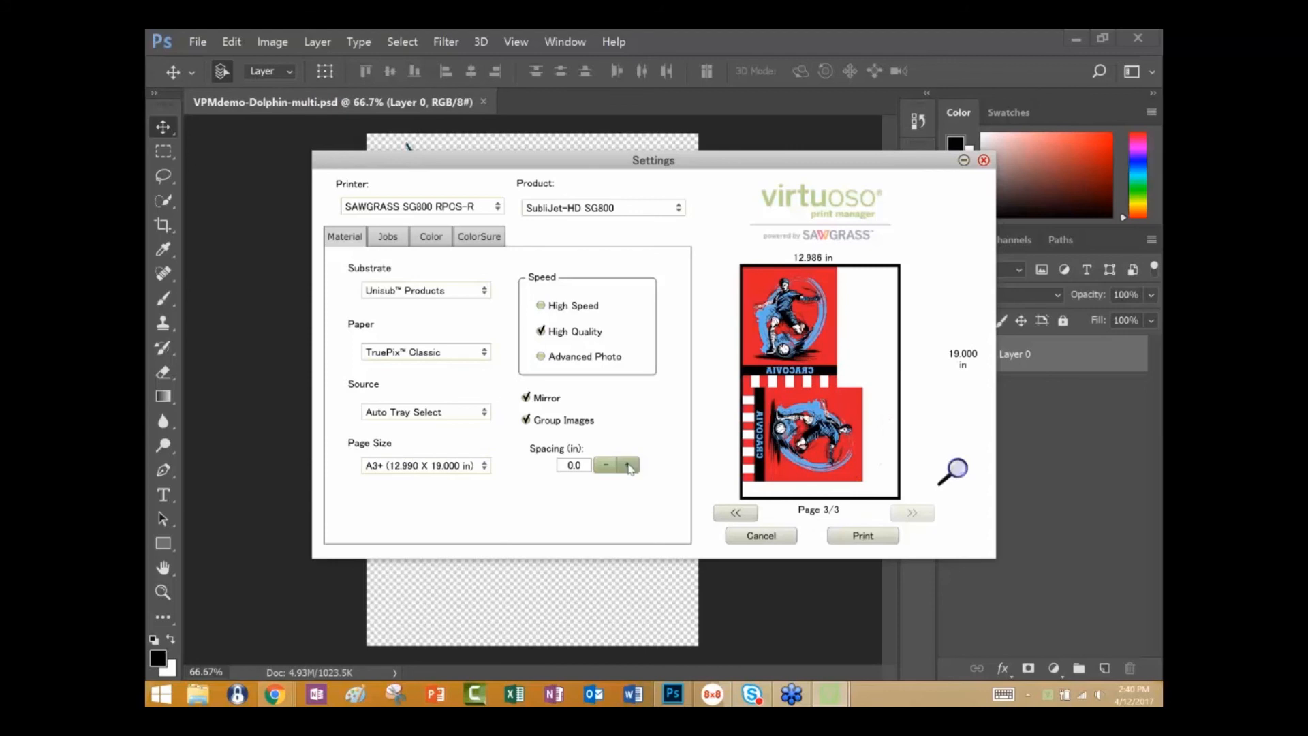
click(627, 465)
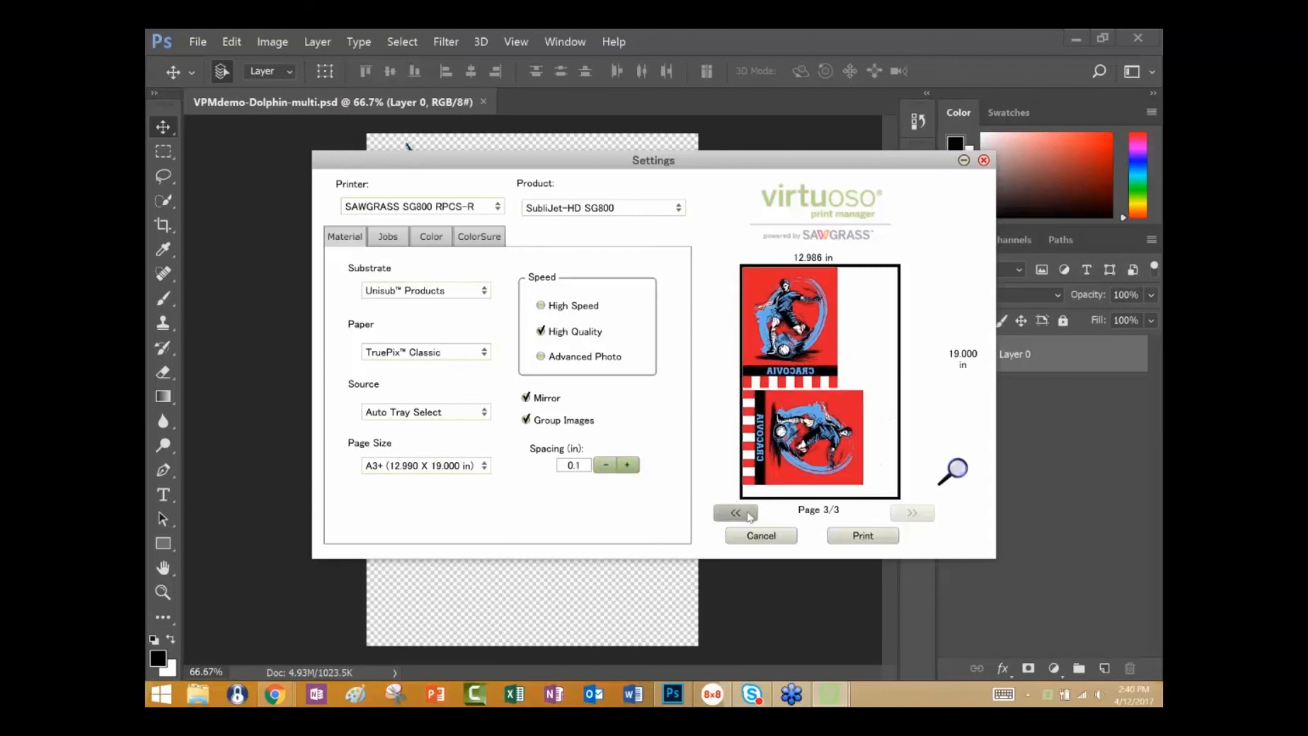
click(749, 516)
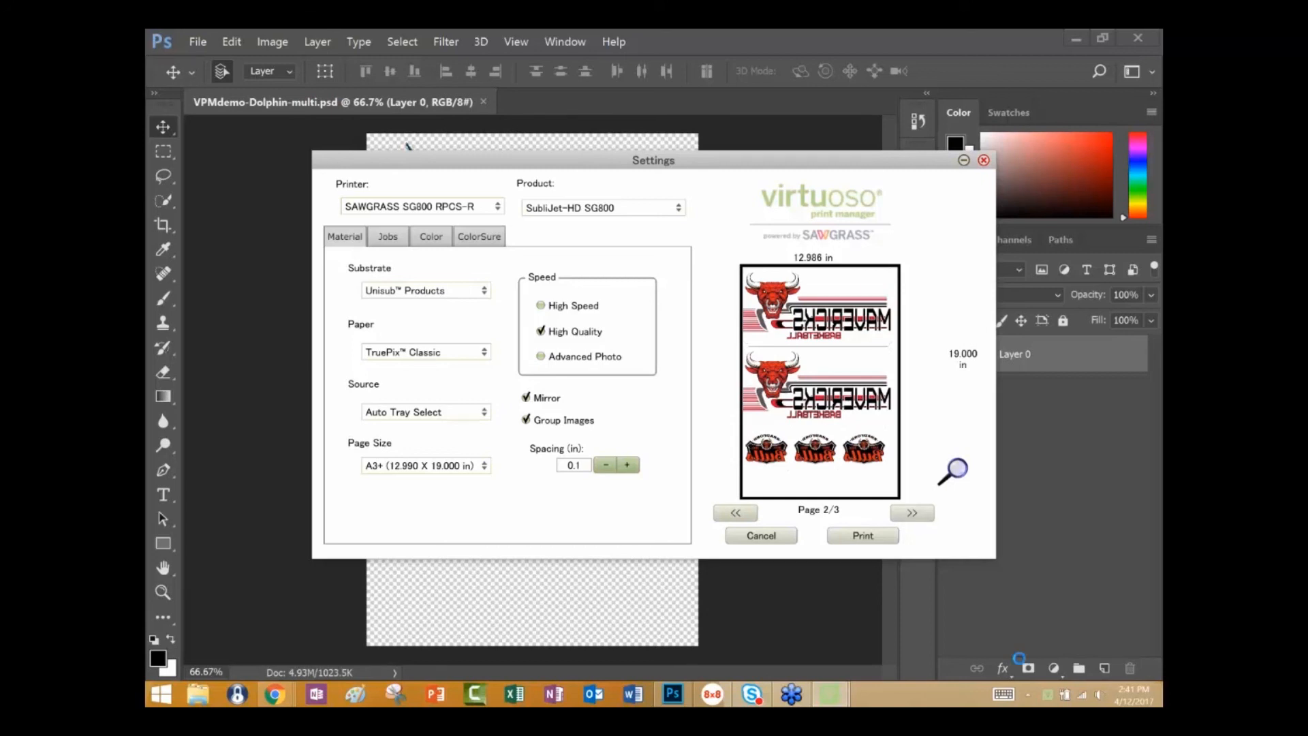
Open the print manager's Utilities window and bring it to the front.
right_click(1048, 695)
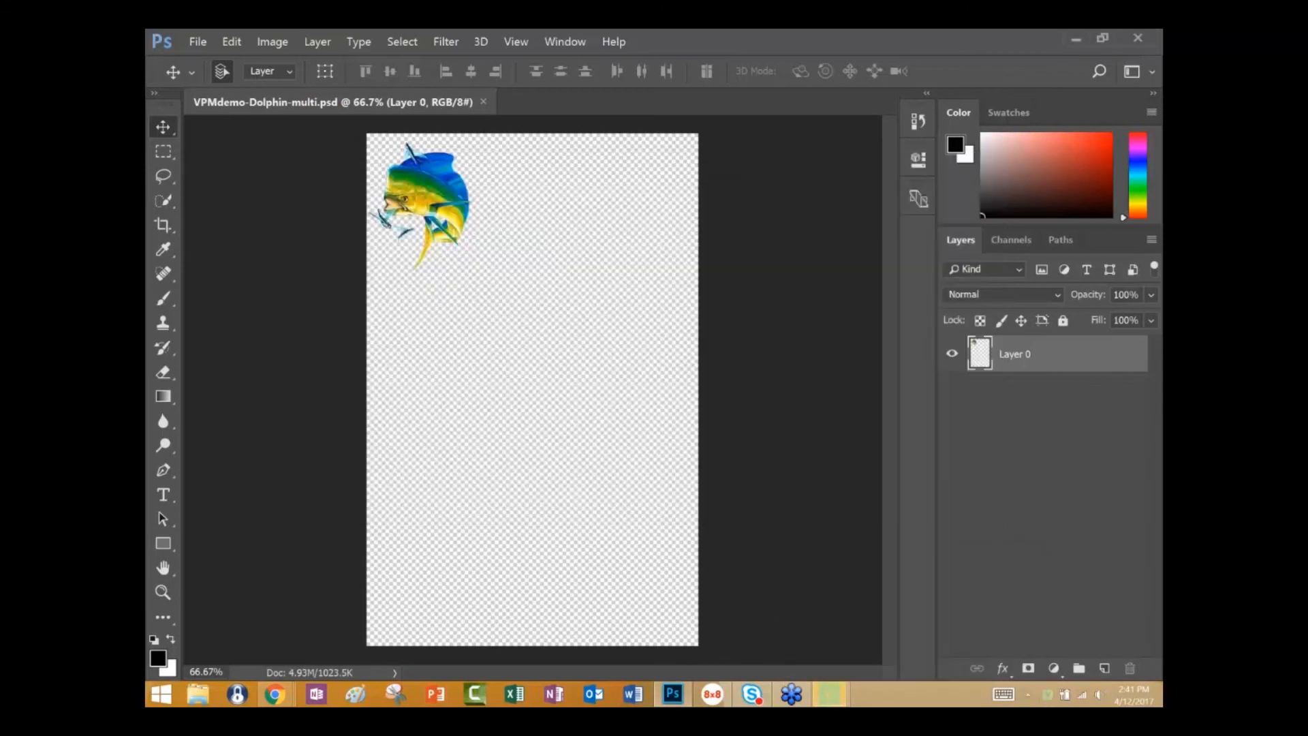
mouse_move(830, 697)
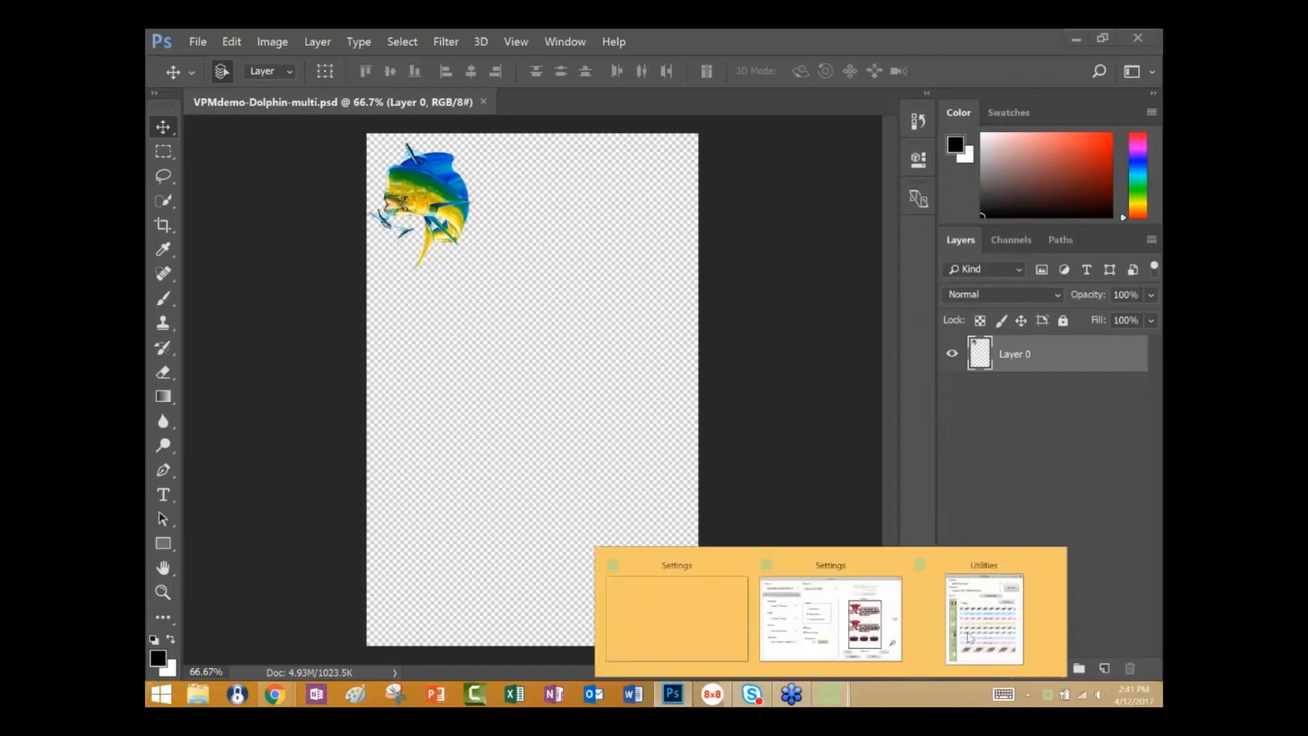
click(983, 627)
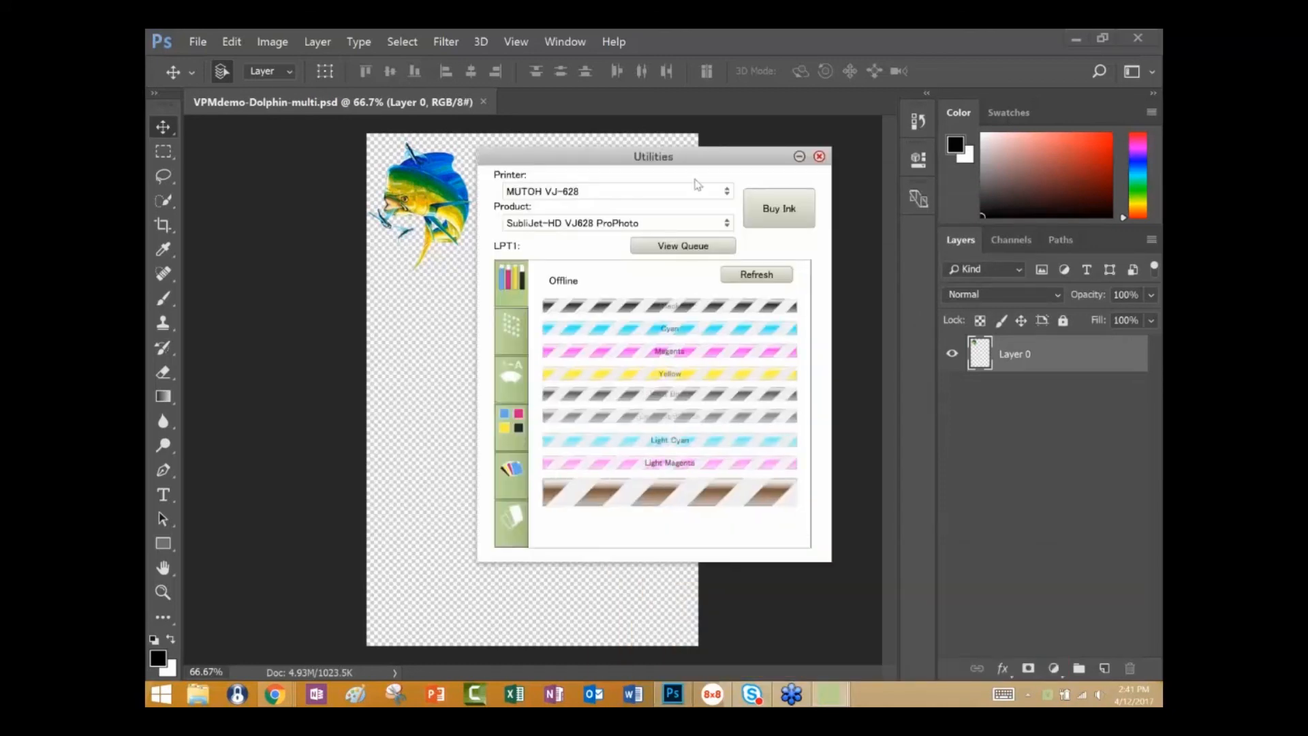
Select the SAWGRASS SG800 RPCS-R printer in Utilities, review its nozzle check, head cleaning and primary chart pages, and close the window.
click(730, 195)
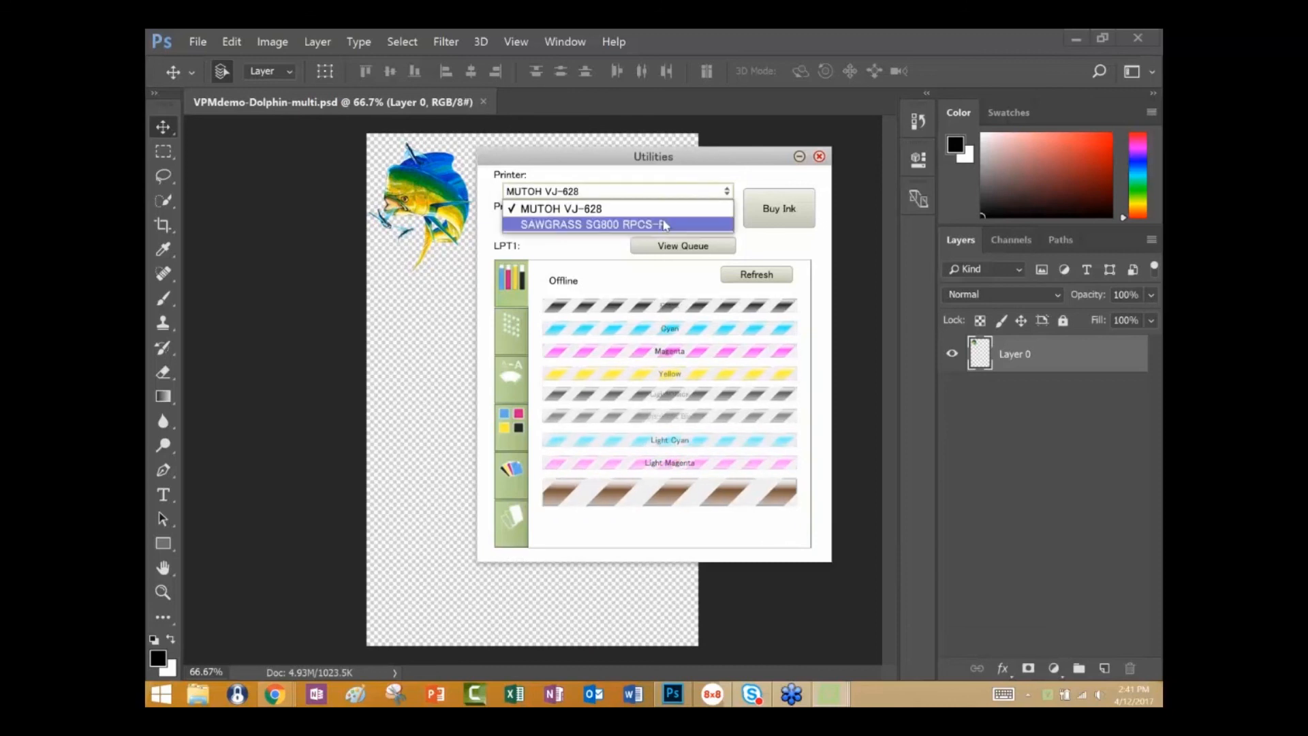
click(666, 223)
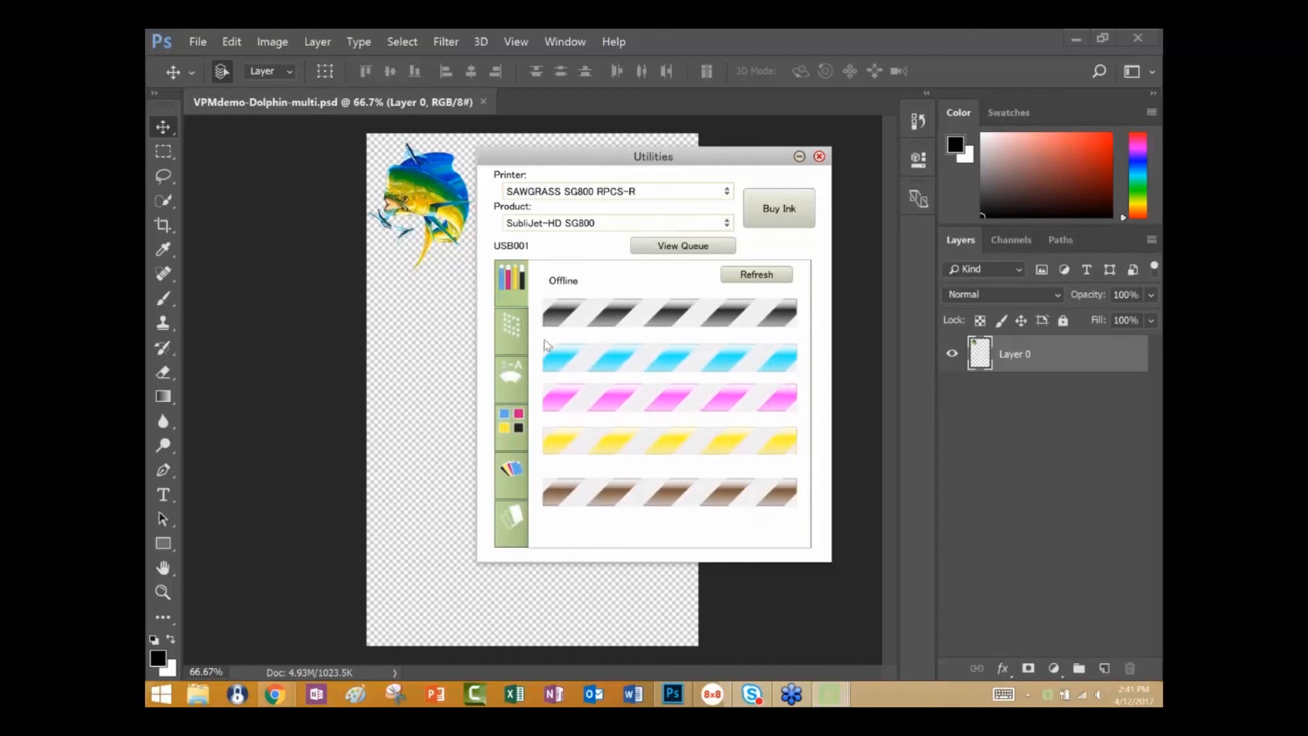
click(521, 332)
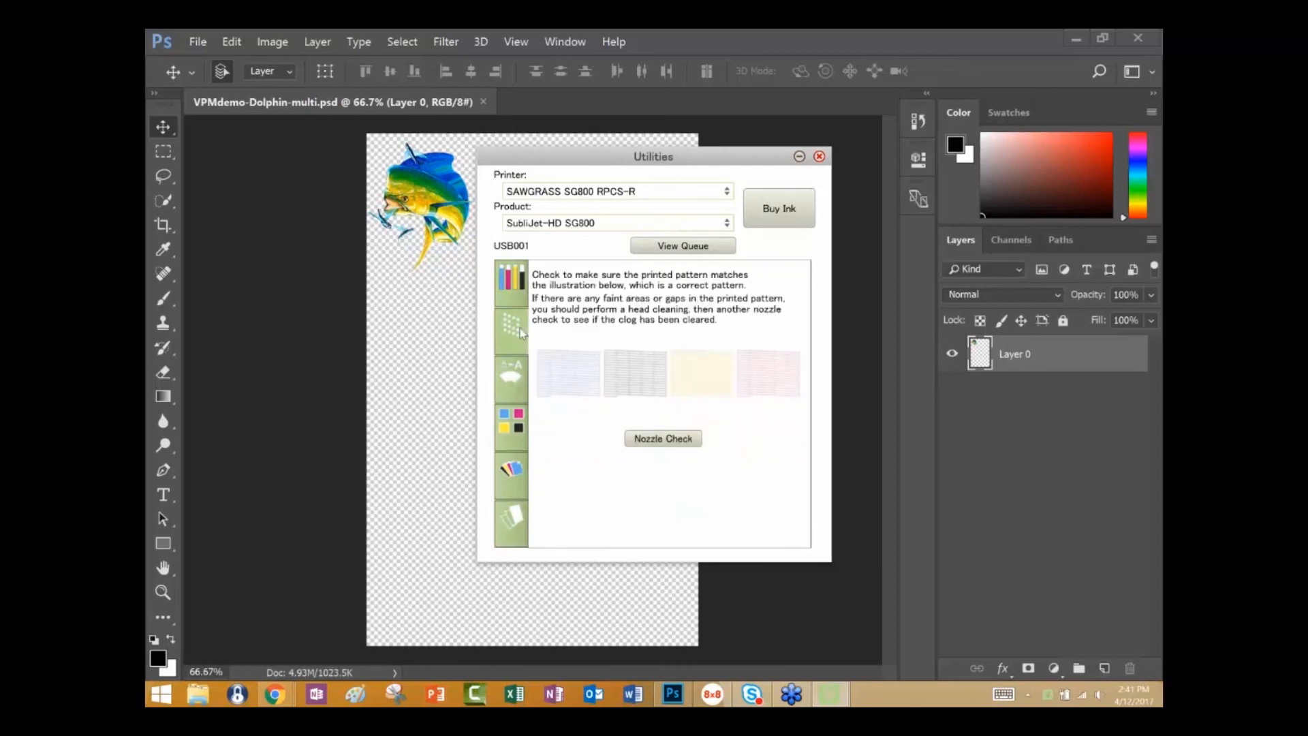
click(512, 374)
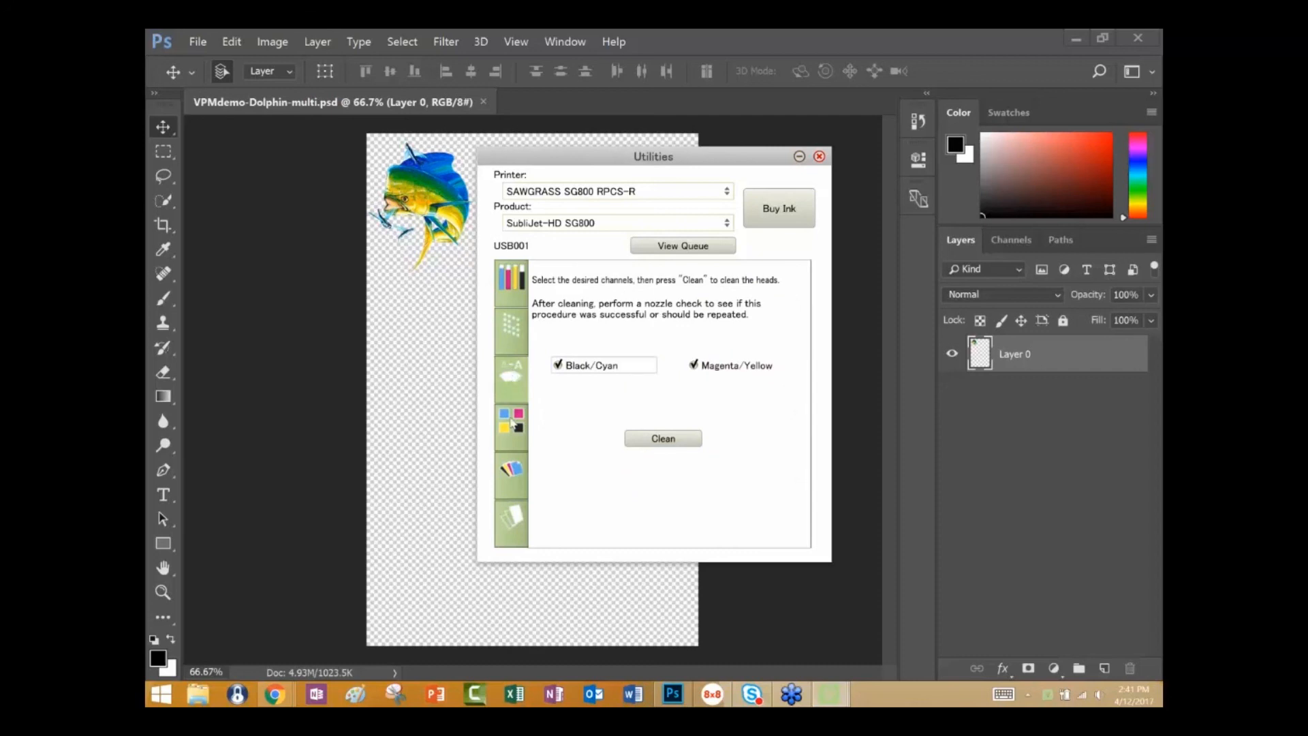
click(513, 422)
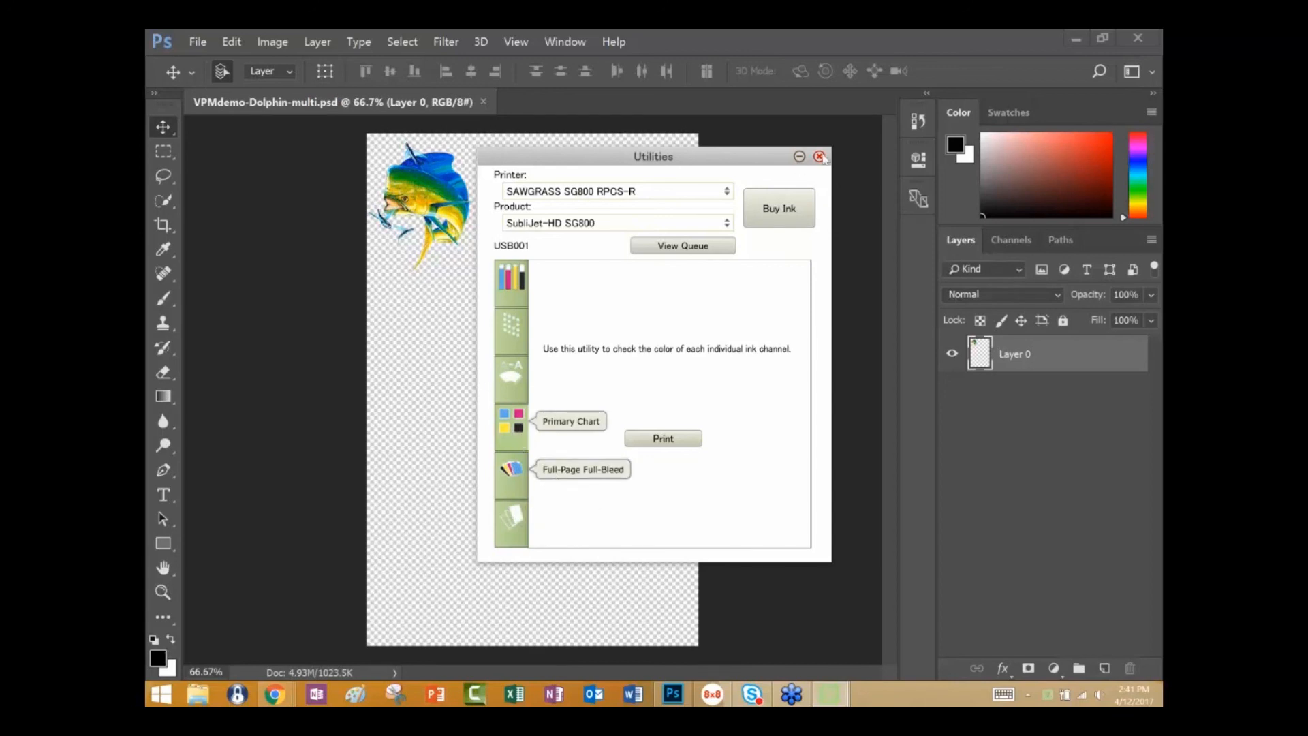
click(819, 156)
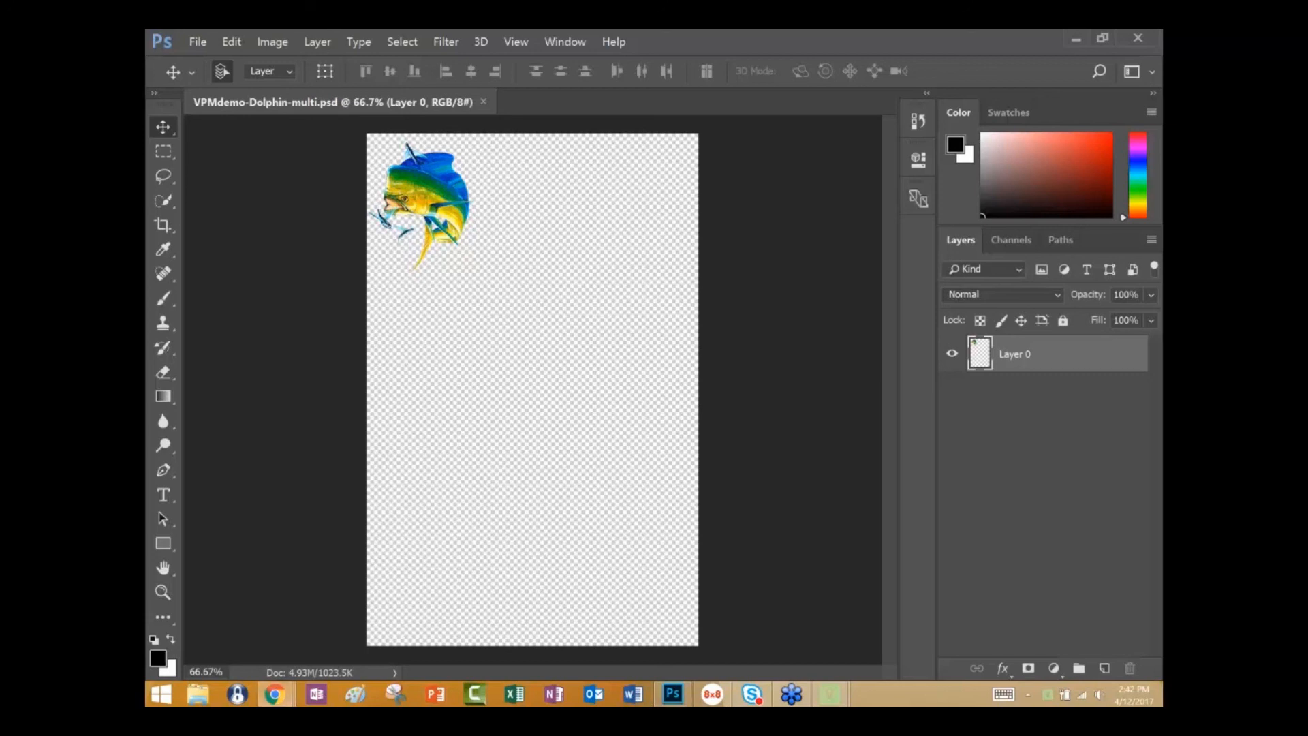
Switch to Chrome, maximize the Sawgrass website window and open its Get Support product wizard.
drag(1161, 130, 587, 104)
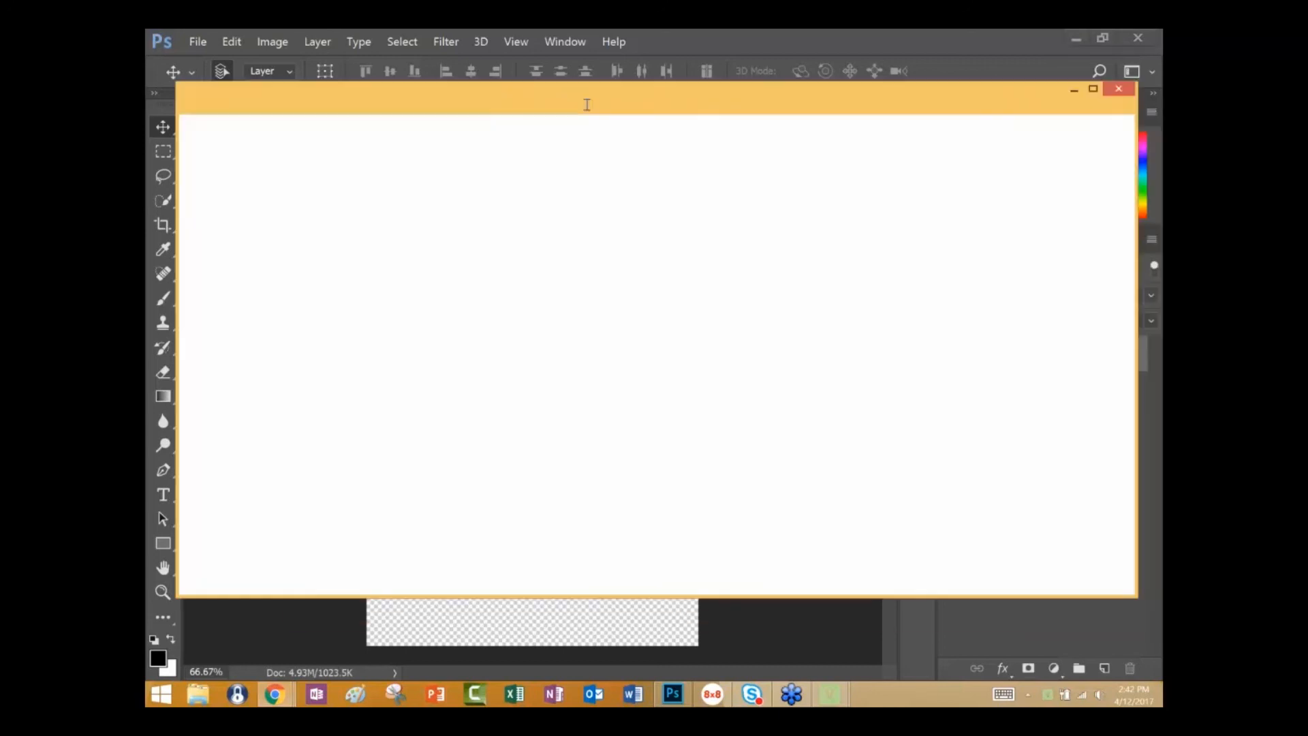
double_click(587, 104)
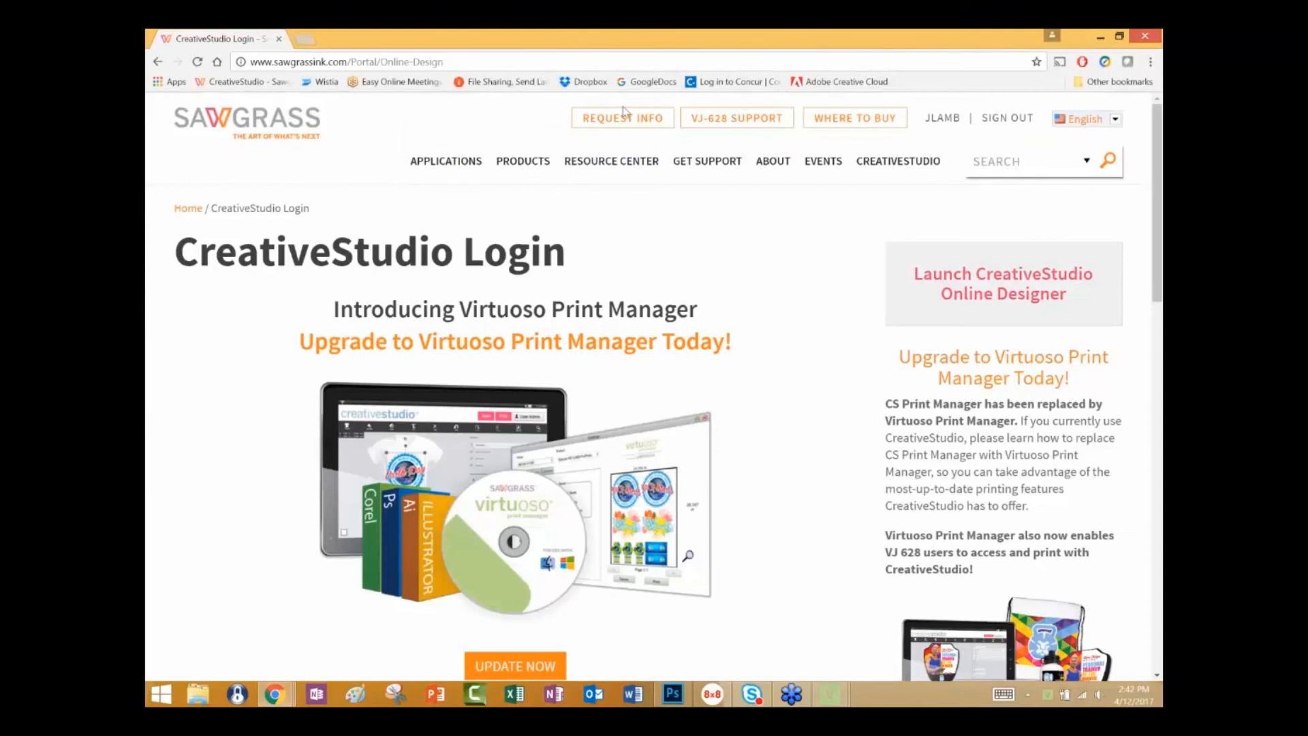
click(703, 167)
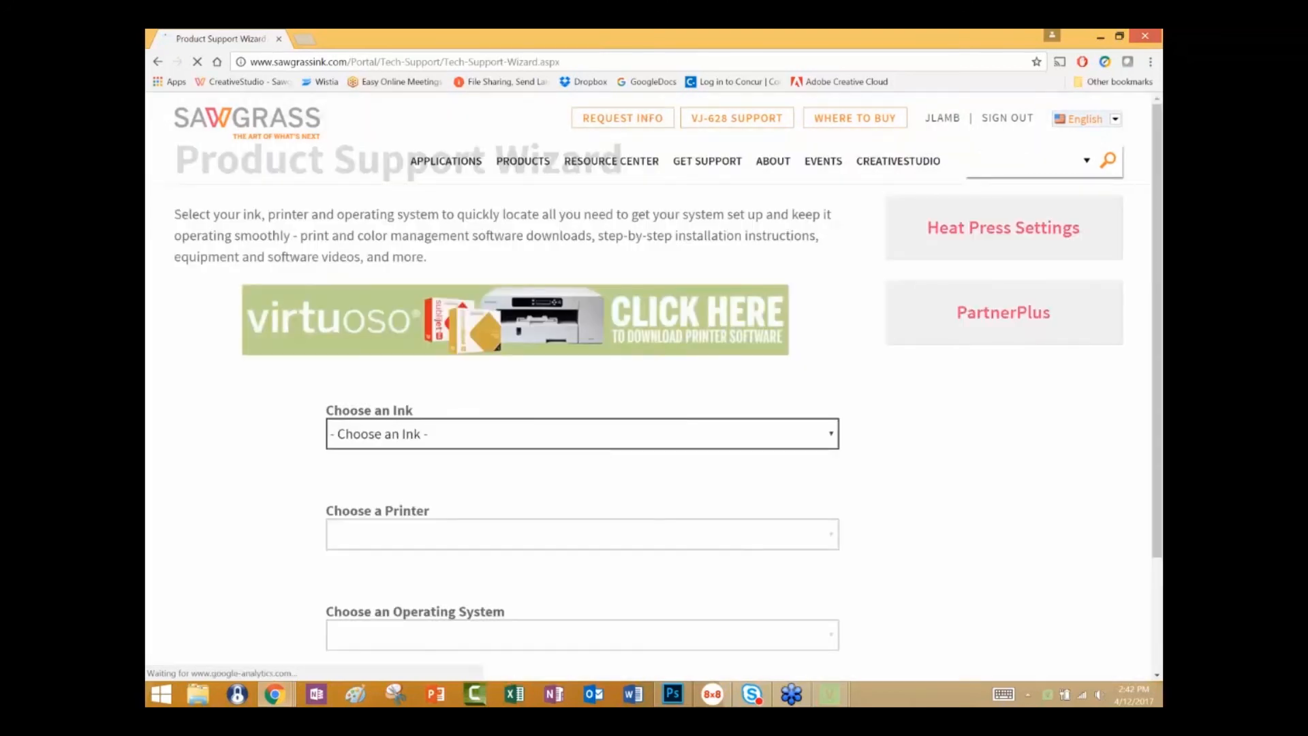
mouse_move(523, 161)
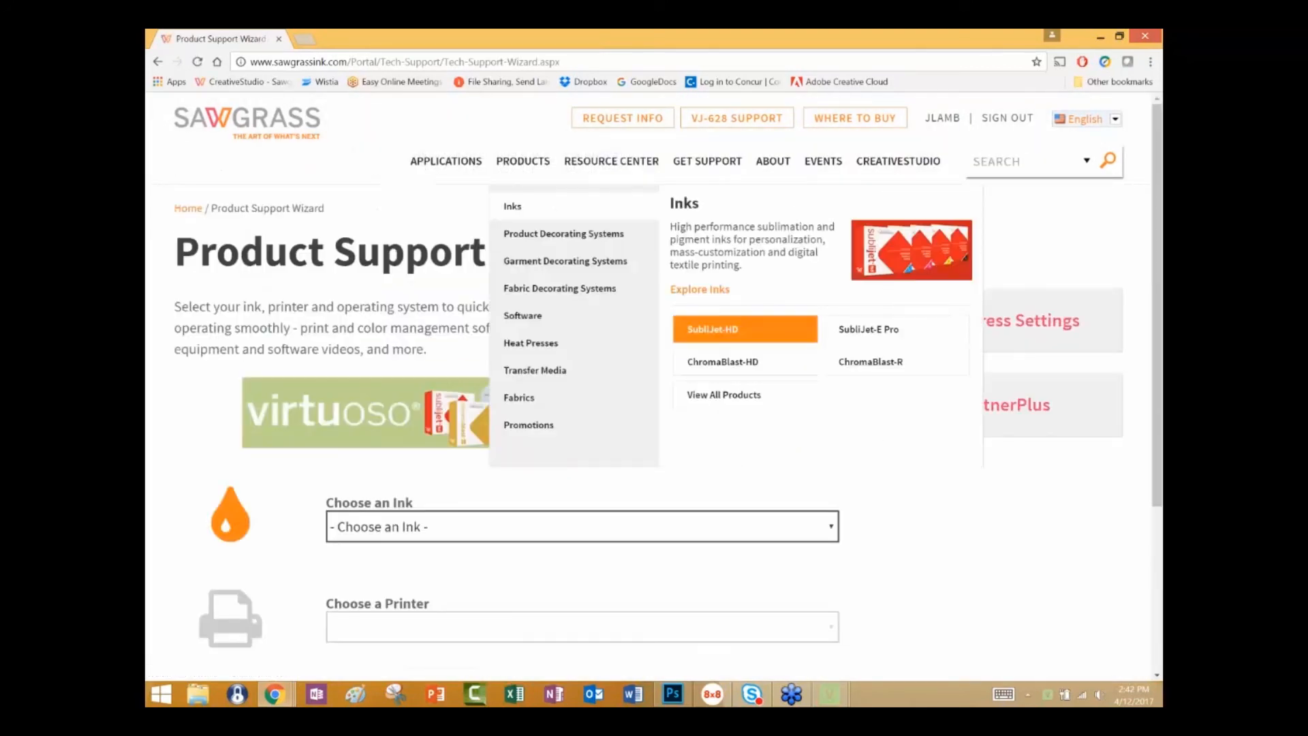
Choose the SubliJet HD ink, Virtuoso SG400/800 printer and Windows 7/8/8.1/10 operating system in the support wizard.
scroll(988, 537, down, 1)
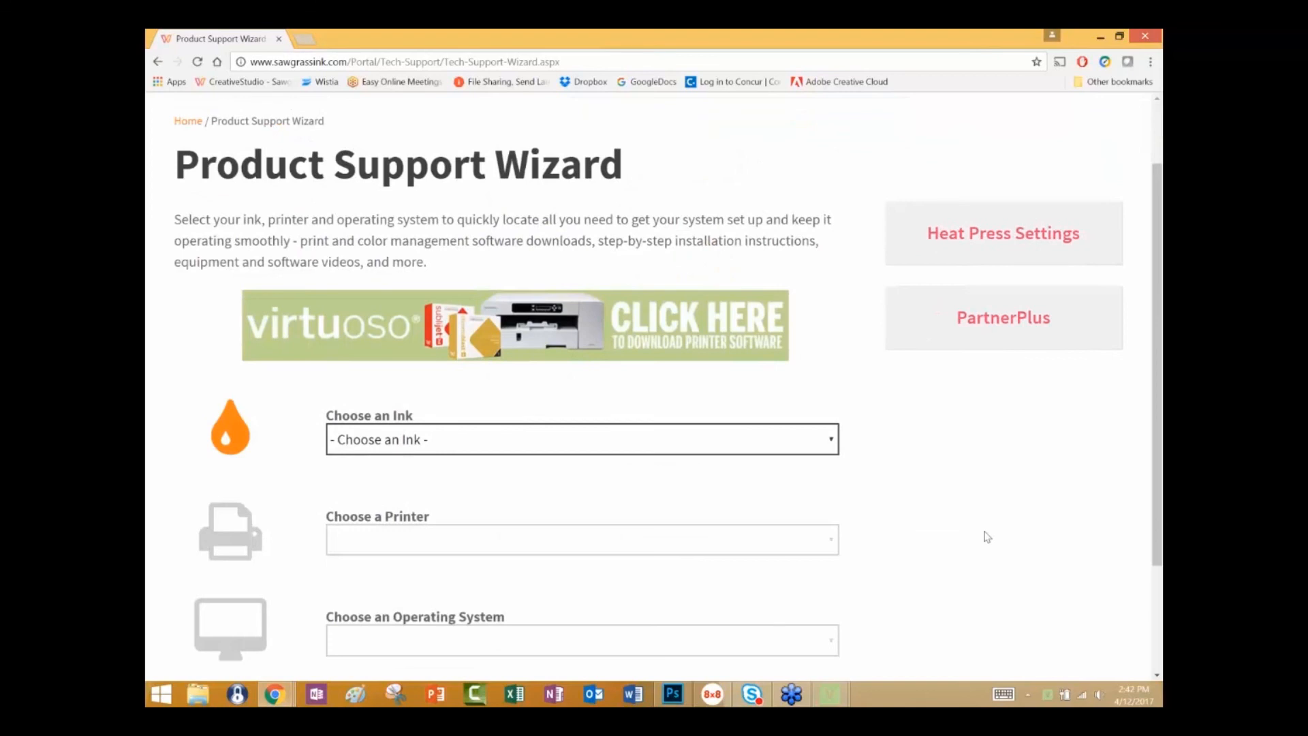
scroll(987, 537, down, 2)
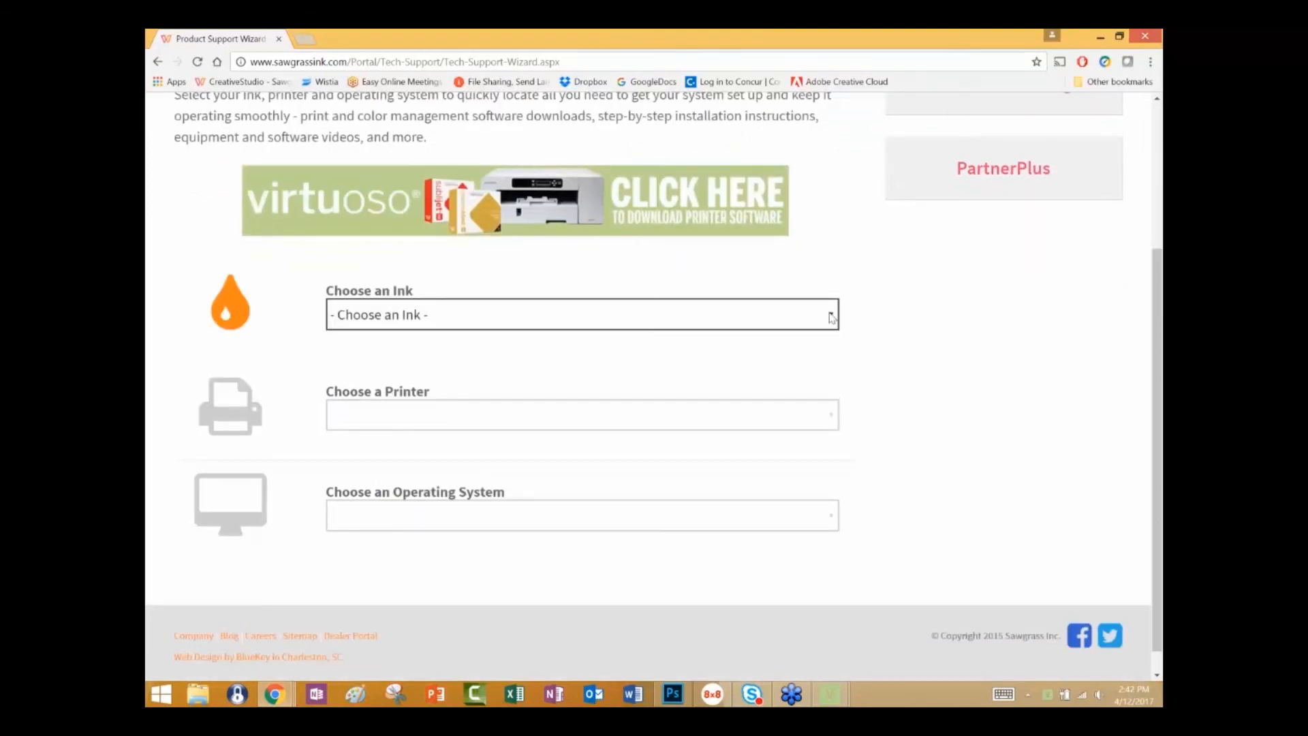
click(832, 317)
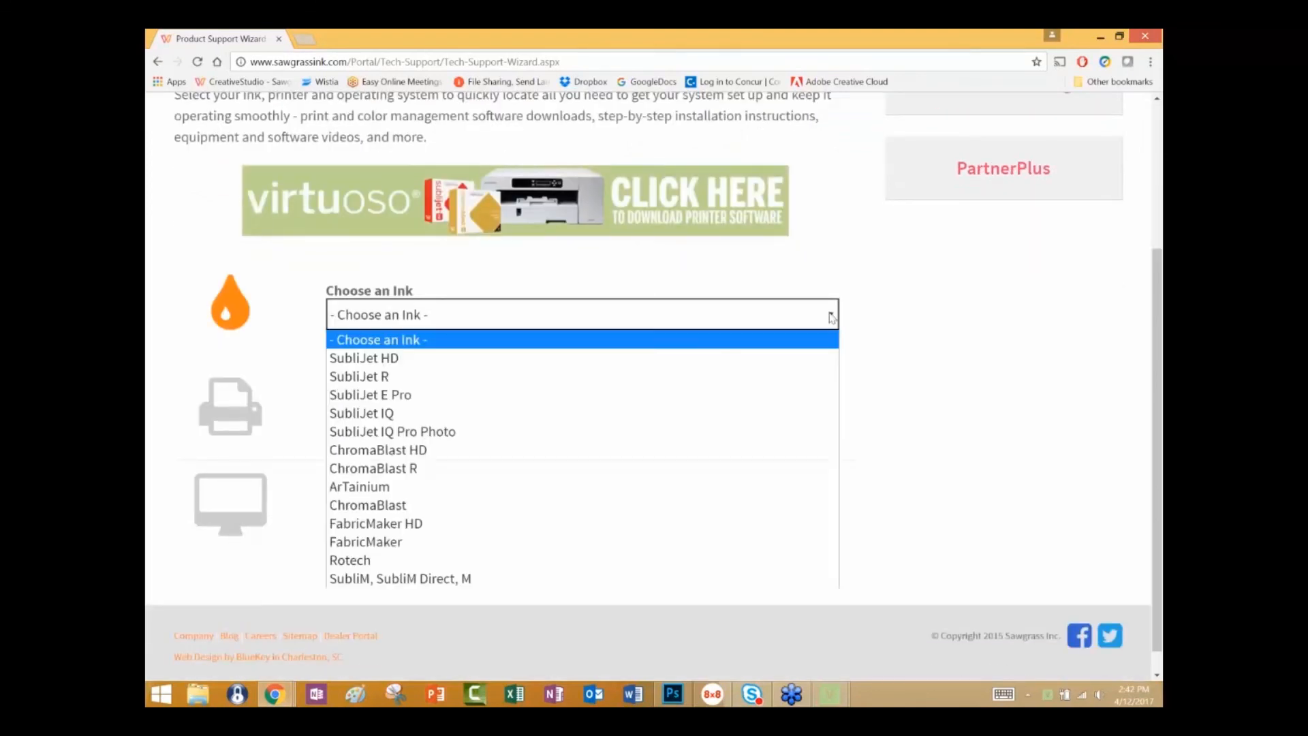
click(761, 359)
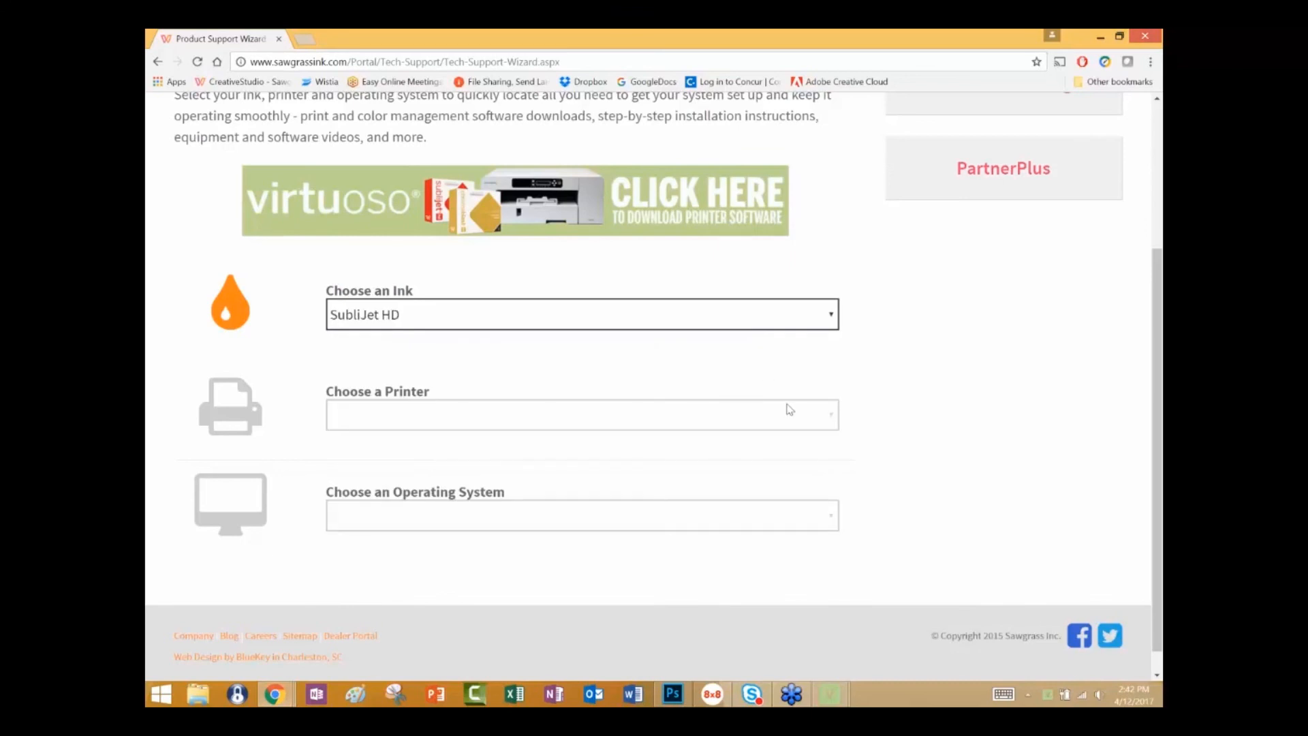
click(832, 419)
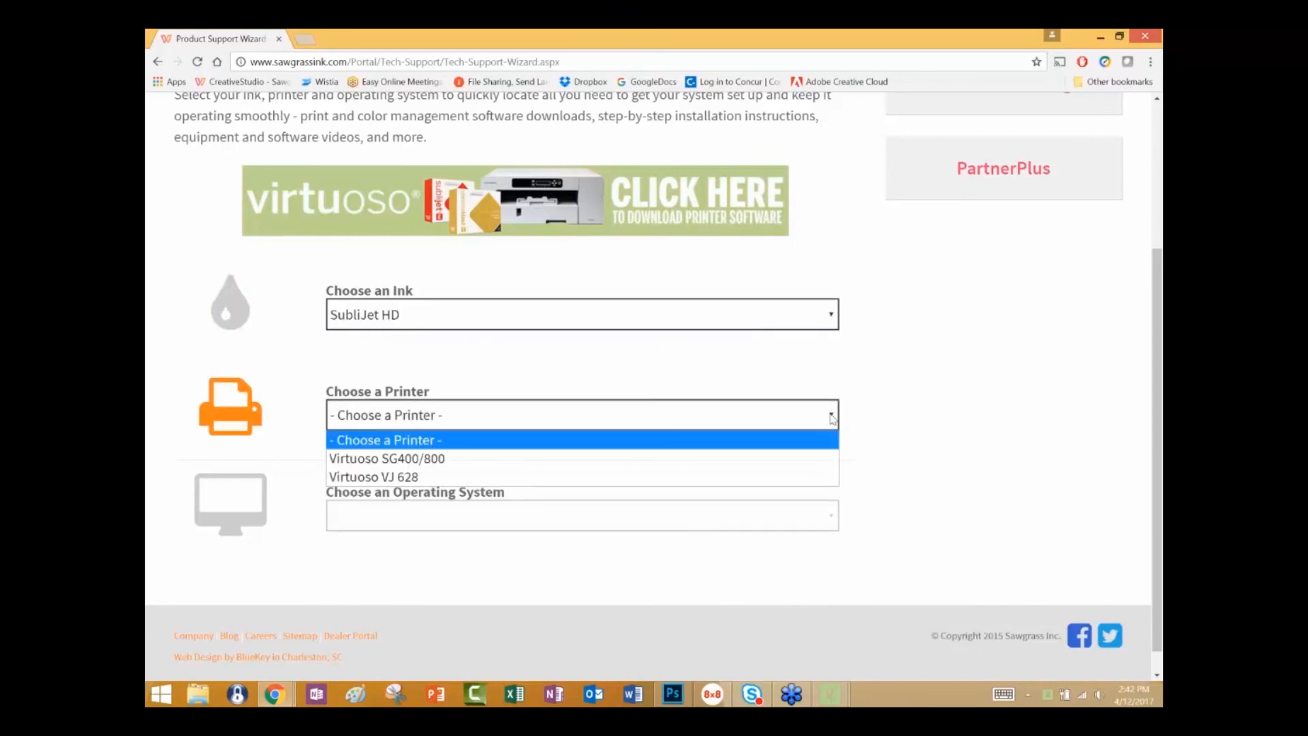
click(792, 462)
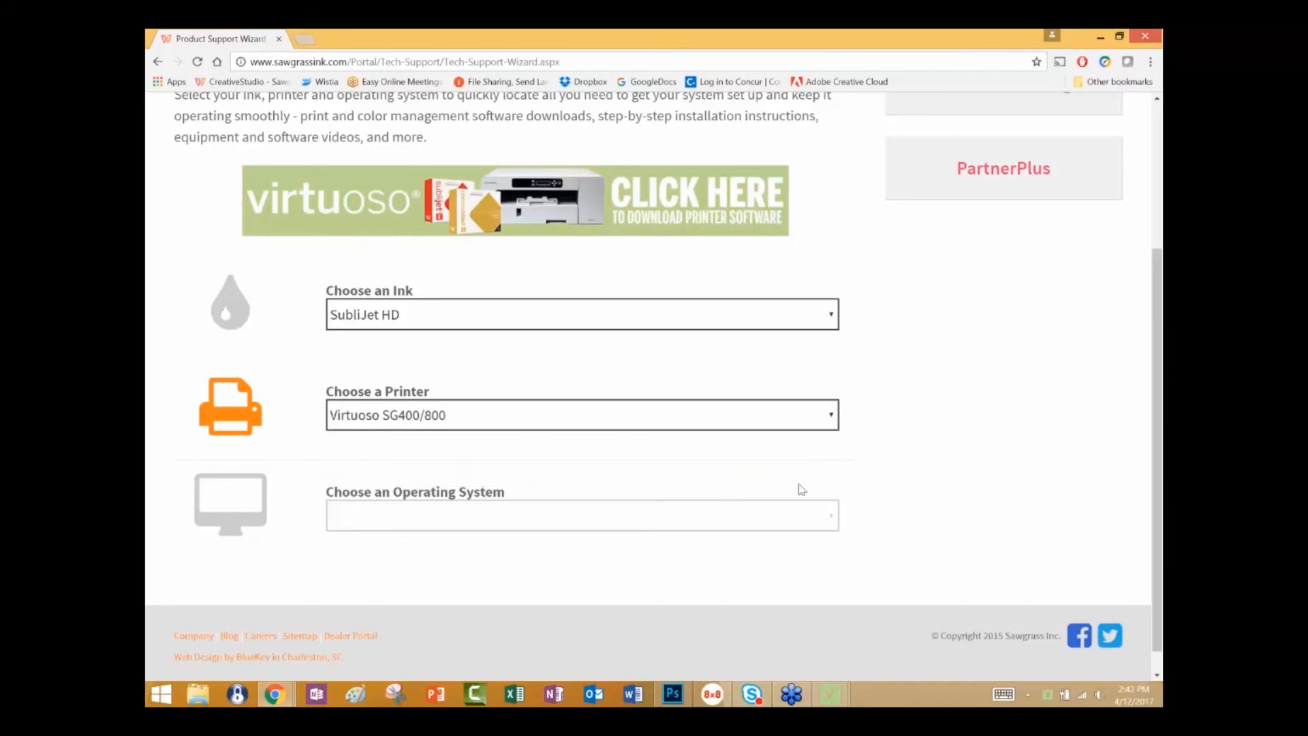
click(832, 517)
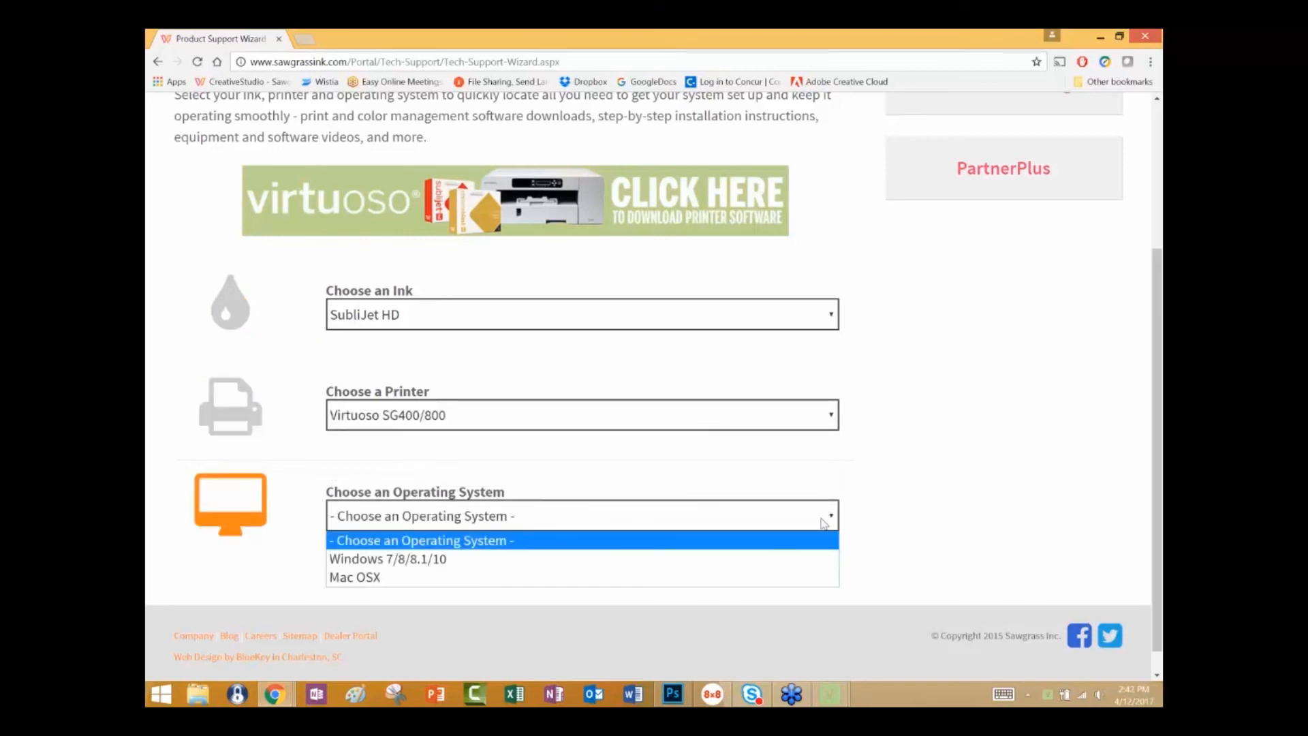
click(783, 561)
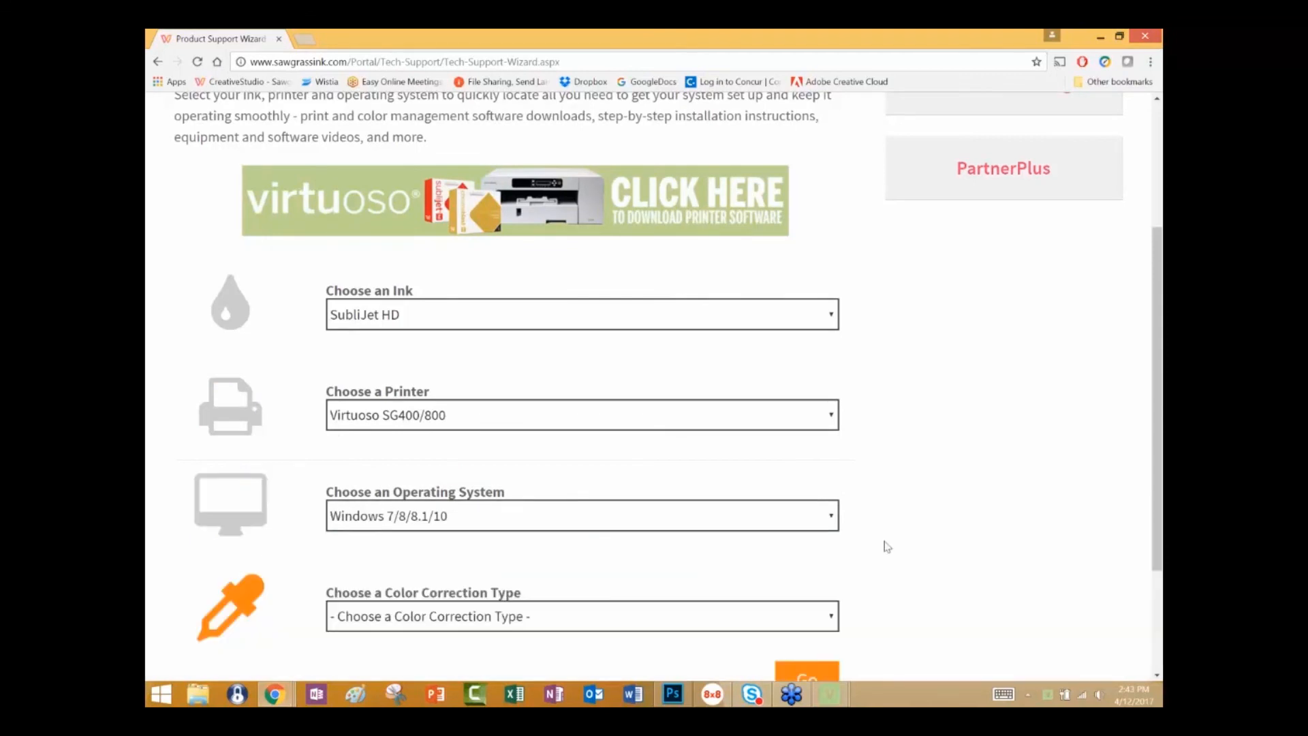
Choose Virtuoso Print Manager (for CreativeStudio, Corel and/or Adobe) as the color correction type and submit the wizard.
scroll(885, 545, down, 3)
click(831, 448)
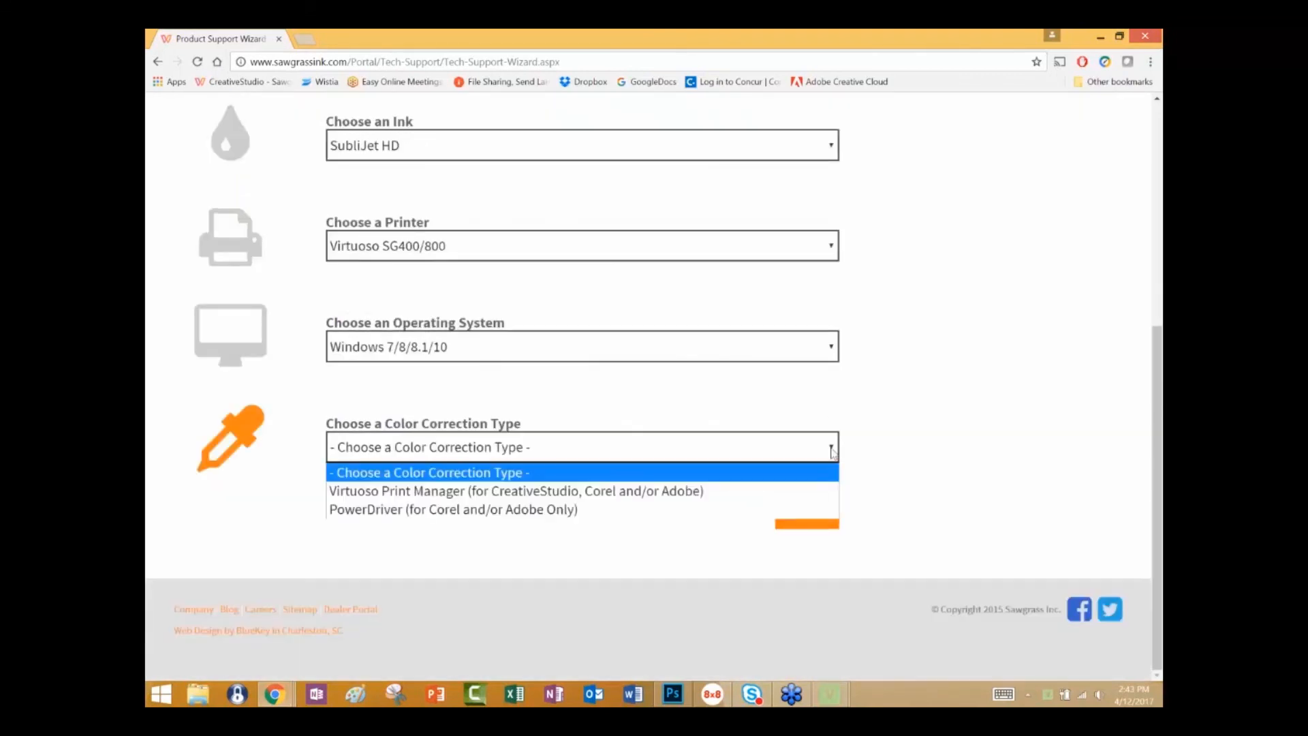
click(568, 498)
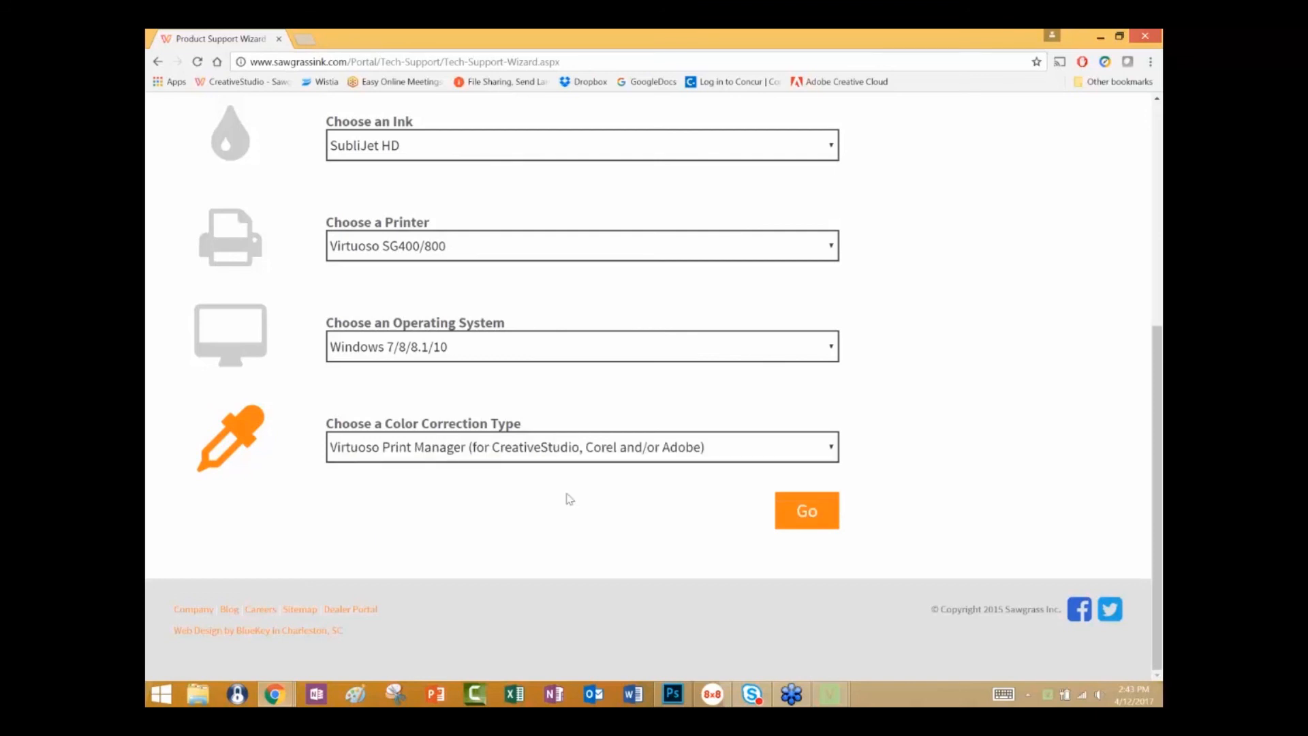
click(813, 519)
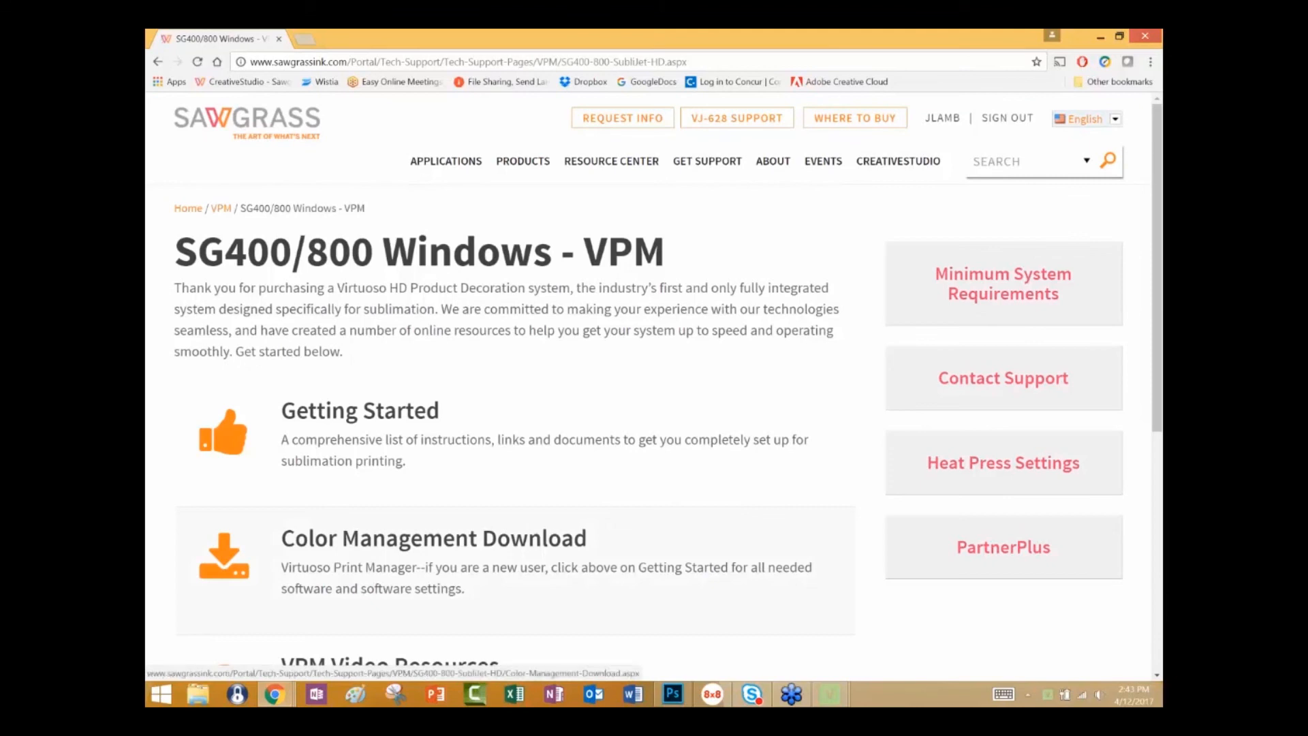
Look through the SG400/800 Windows - VPM support resources and open the Getting Started page.
scroll(700, 465, down, 1)
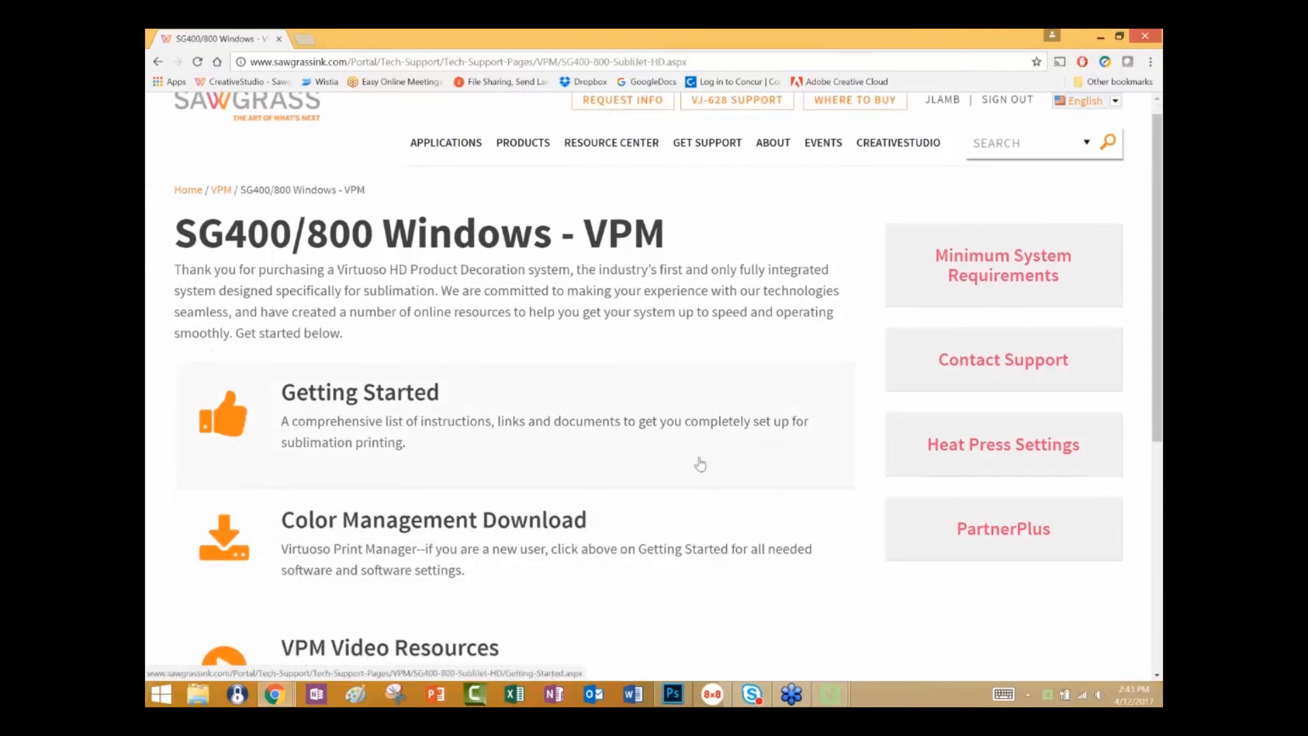
scroll(700, 464, down, 2)
scroll(700, 464, down, 2)
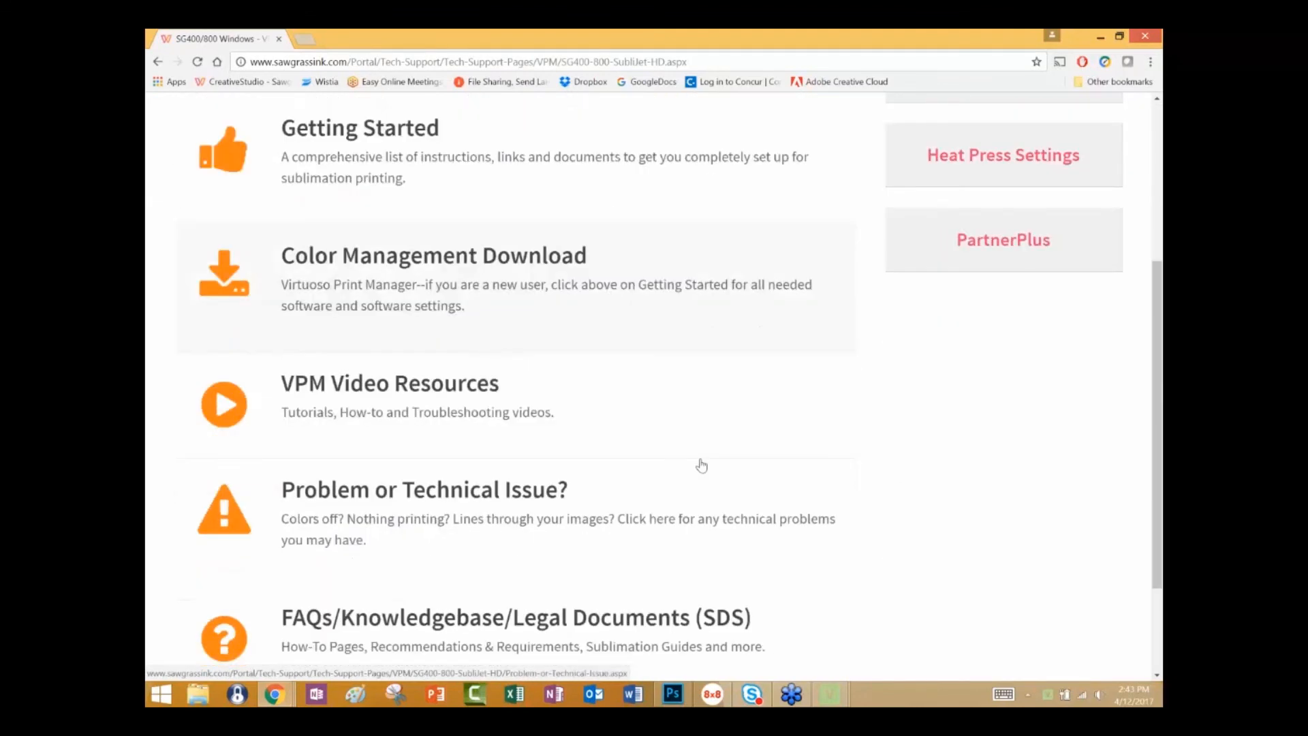
click(420, 131)
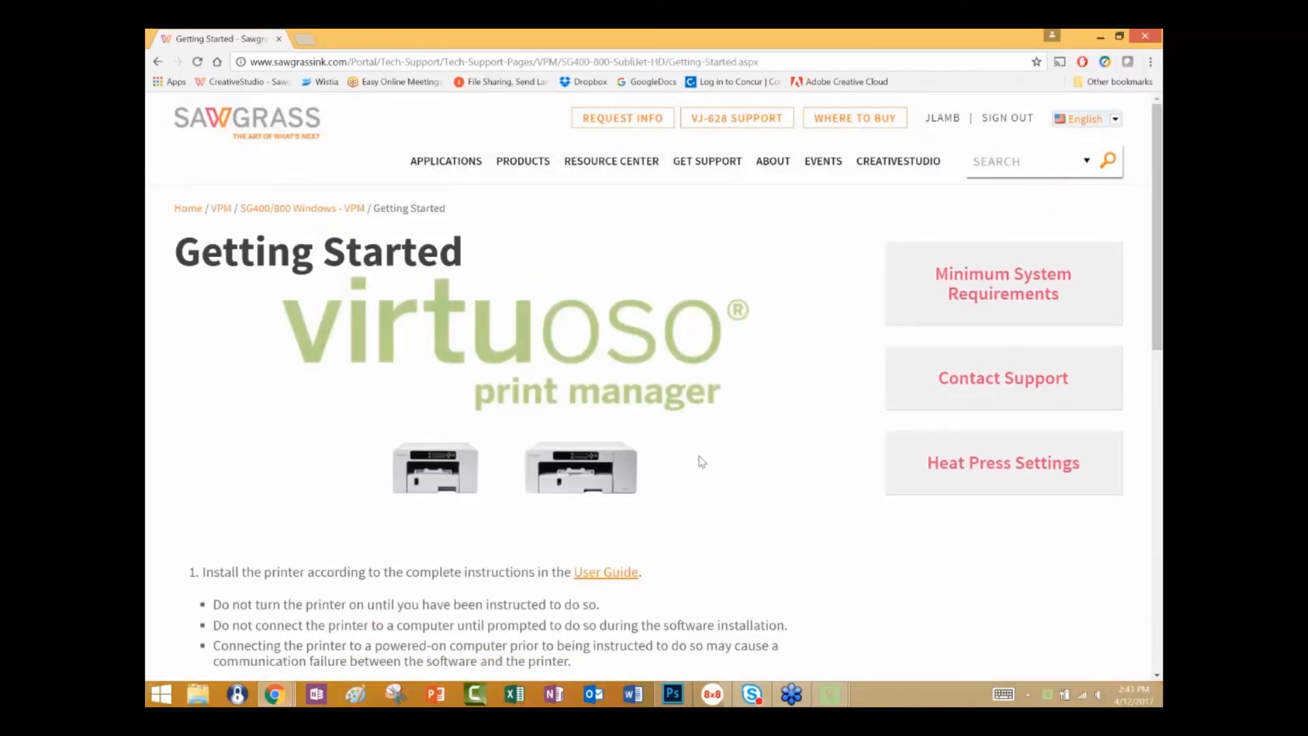
Examine the Getting Started page's printer installation, Virtuoso Print Manager download, design software and CreativeStudio setup instructions.
scroll(702, 462, down, 3)
scroll(703, 463, down, 2)
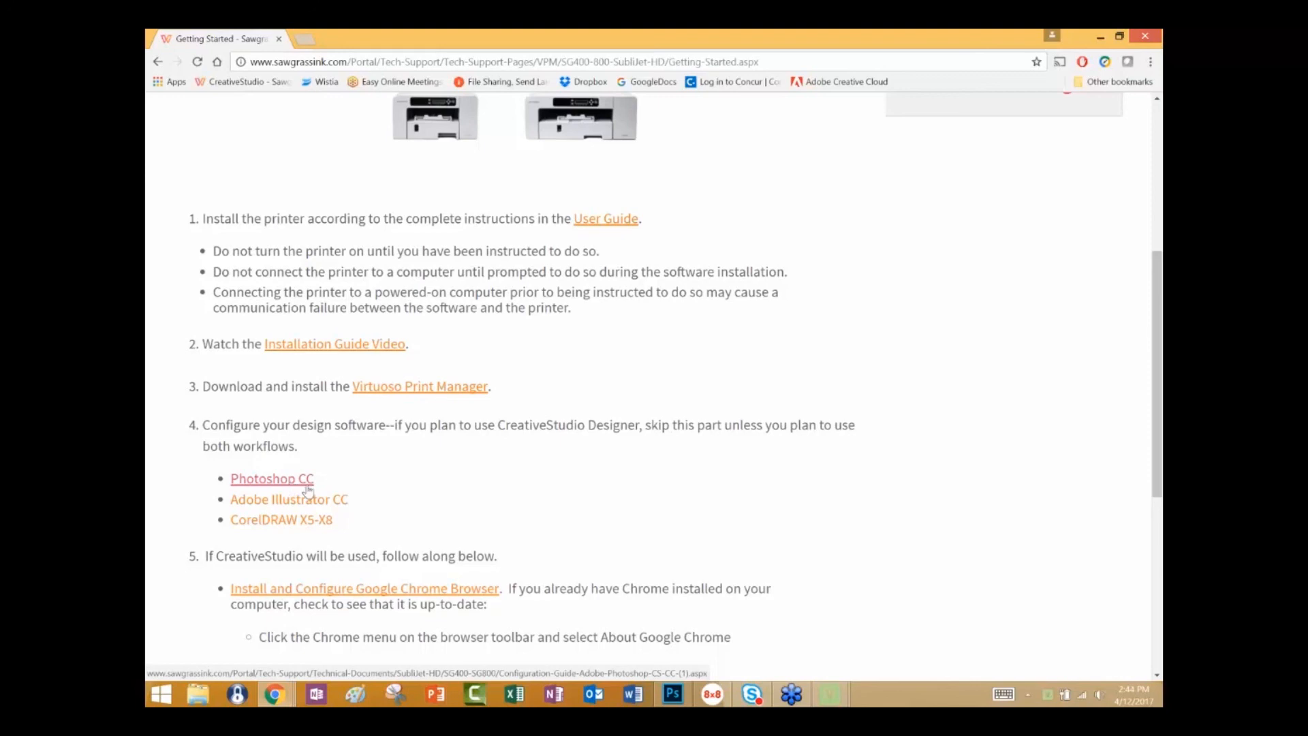
scroll(308, 487, down, 1)
scroll(308, 488, down, 5)
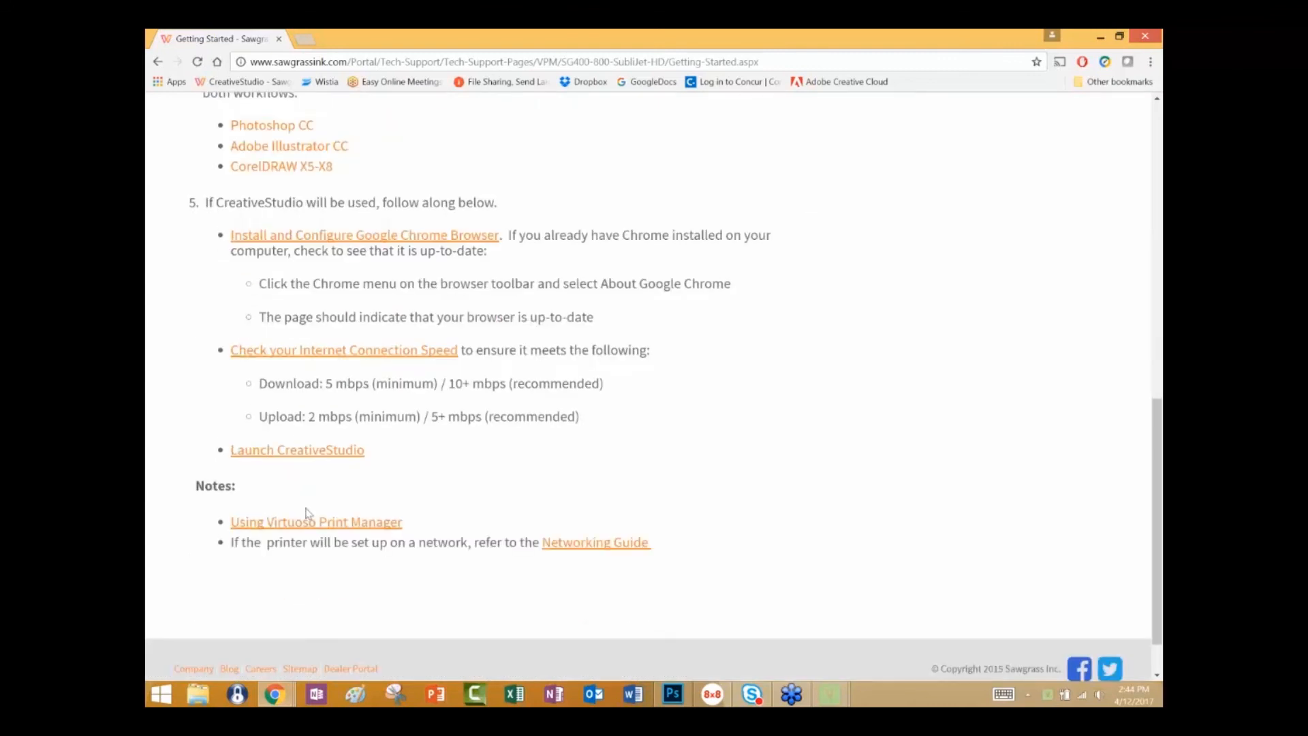
scroll(308, 514, up, 15)
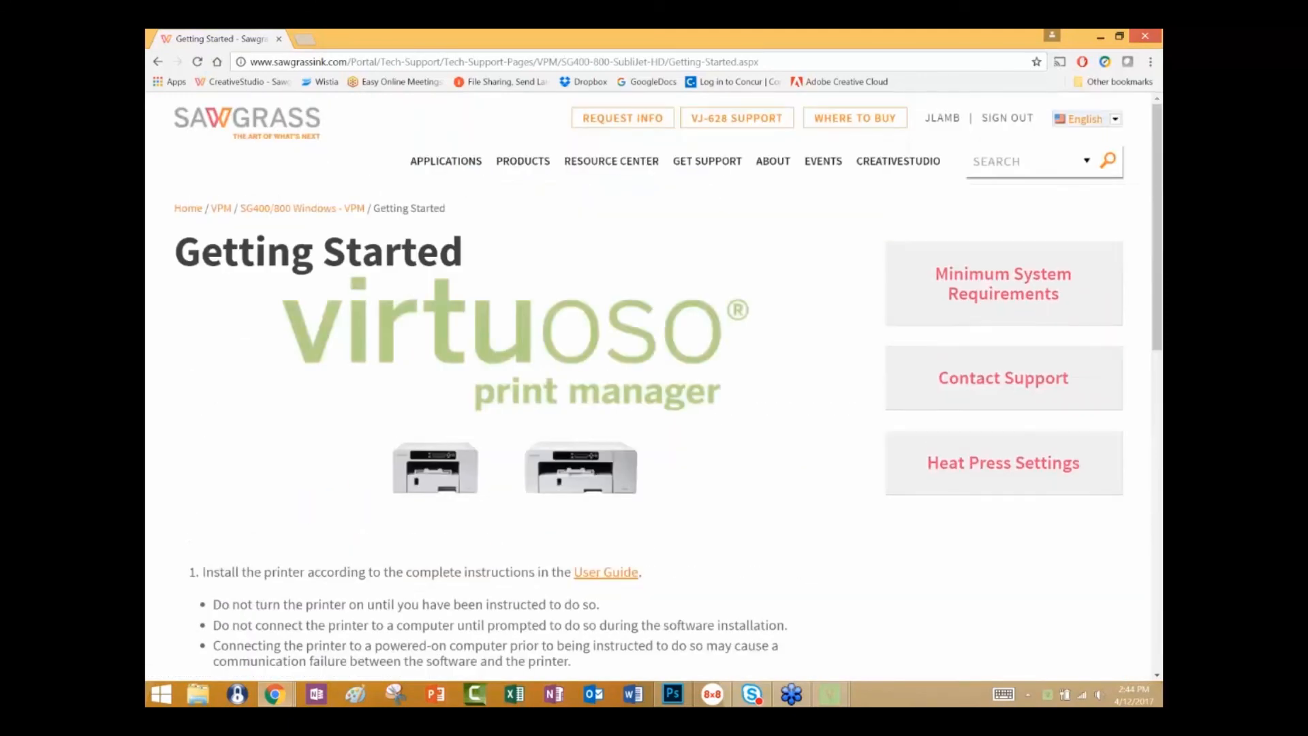
scroll(313, 518, down, 3)
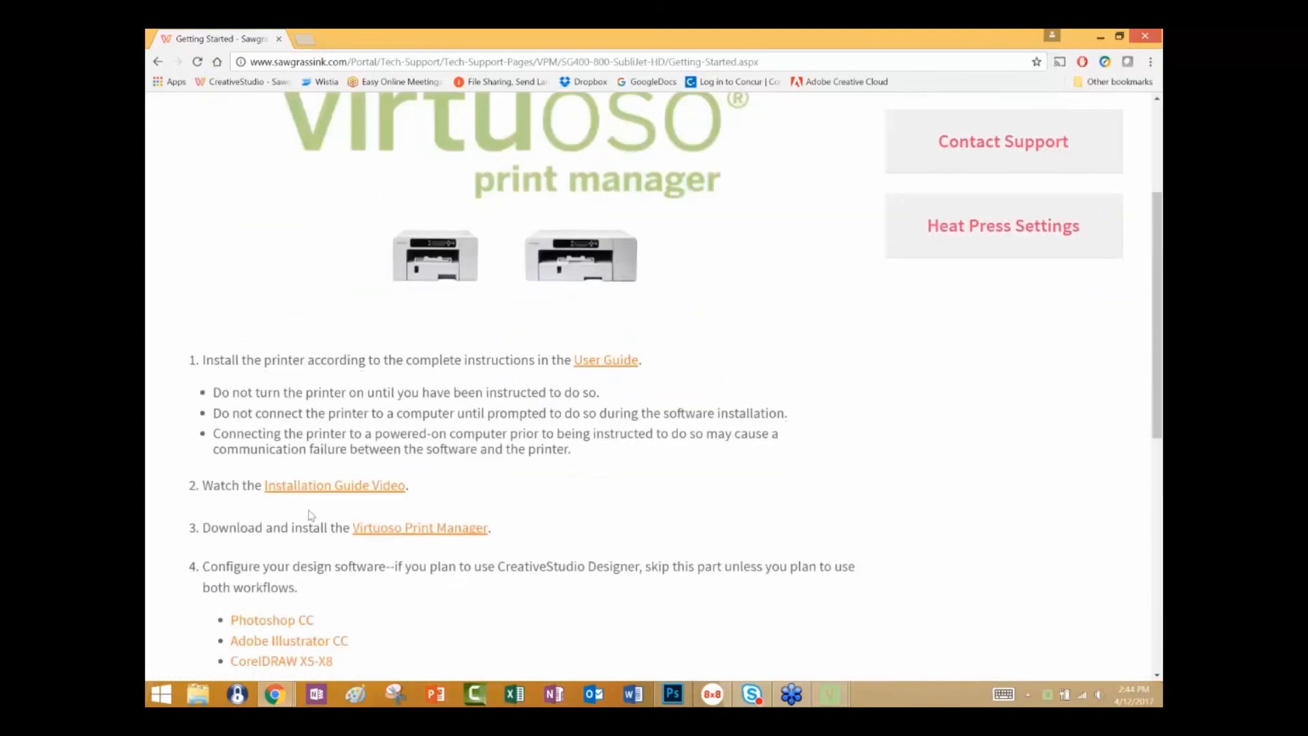